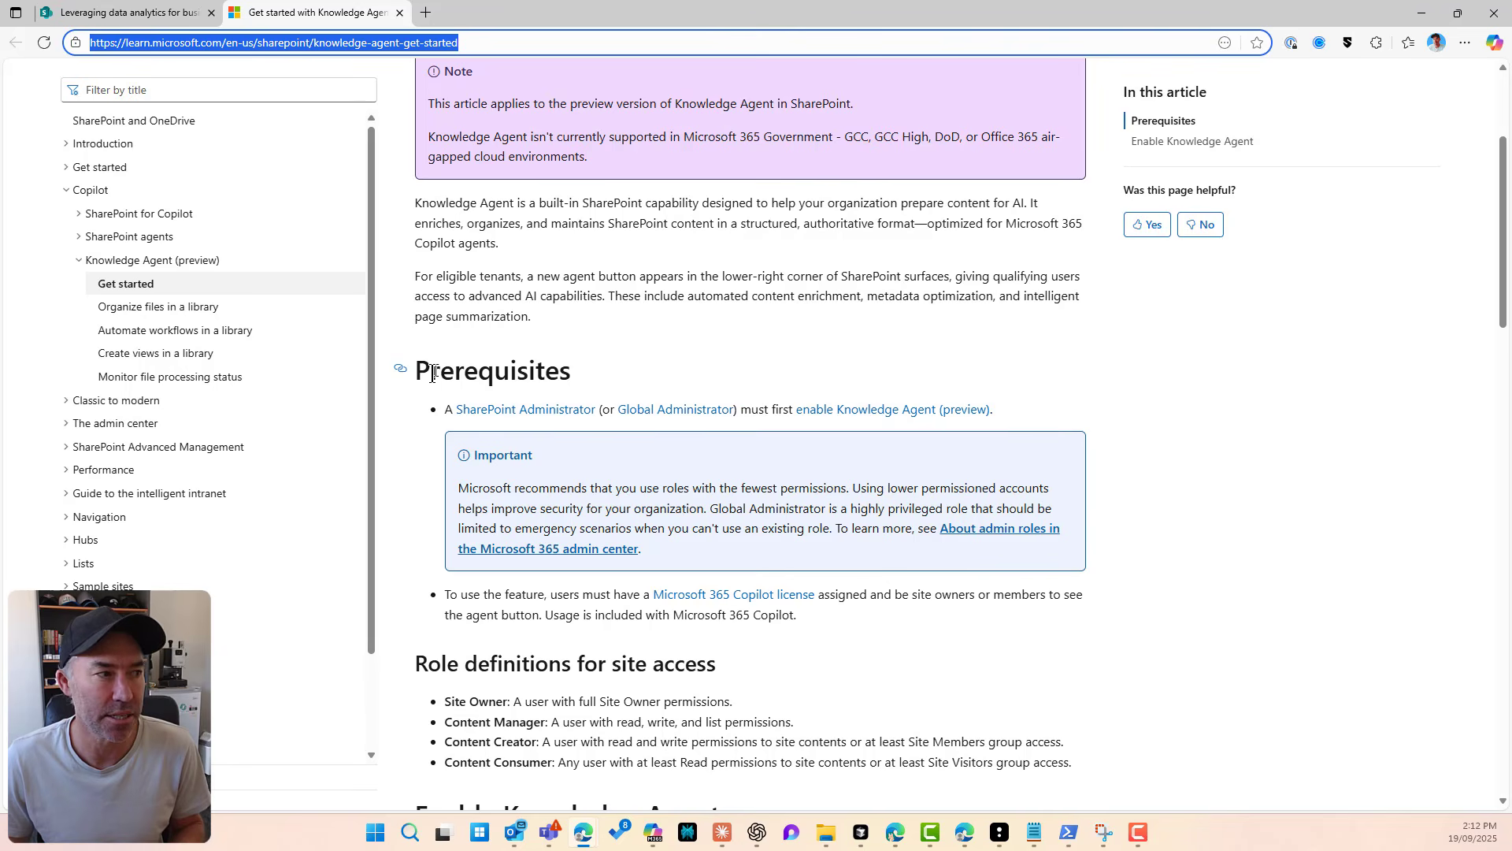
Step: Examine the Knowledge Agent prerequisites, site access role definitions and the scope and site-list parameters in the get-started article
drag(424, 374, 587, 376)
scroll(587, 377, down, 3)
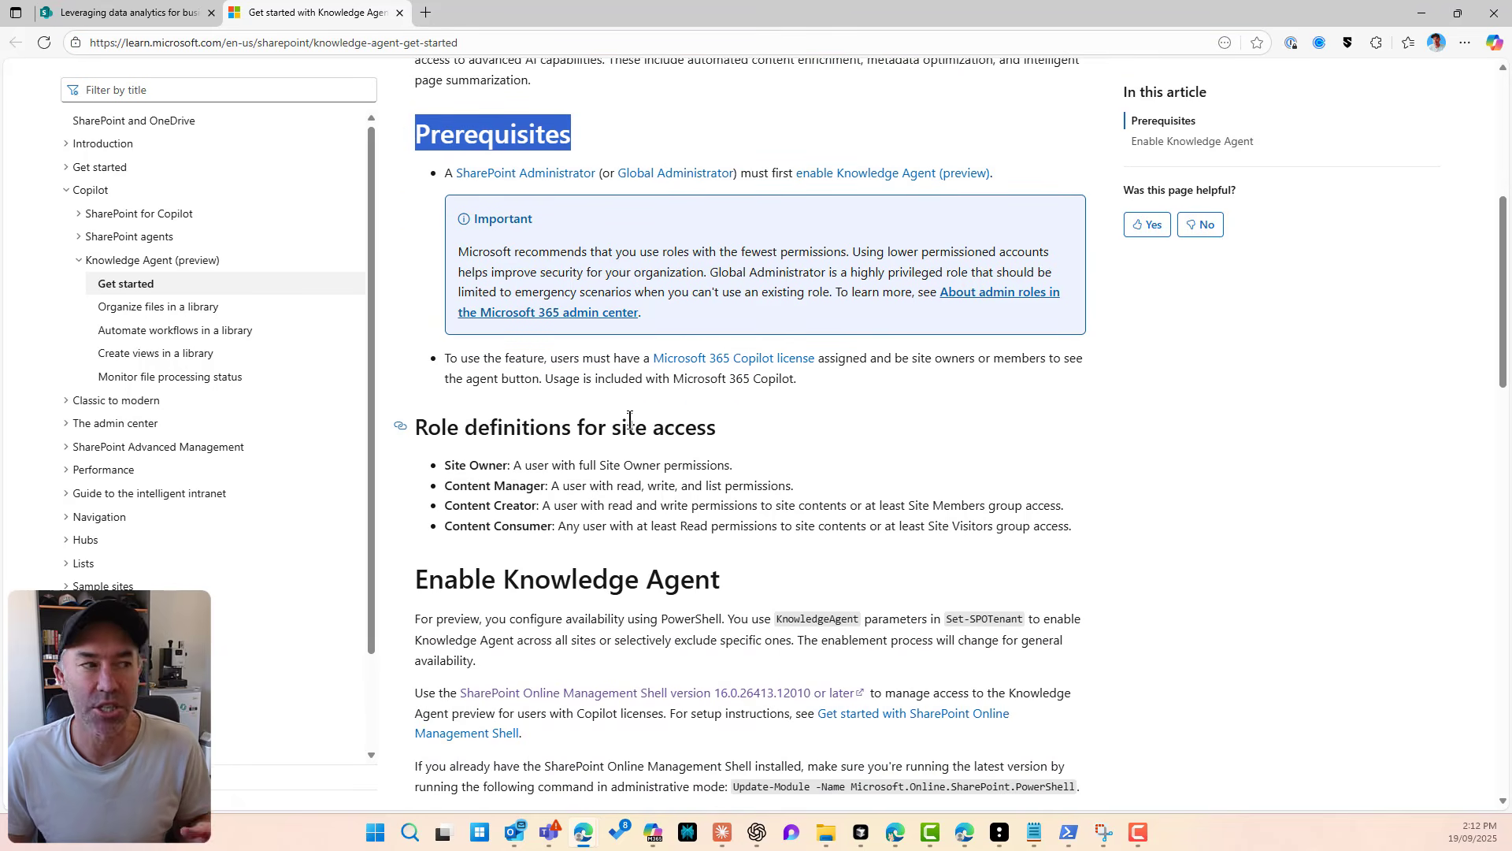
scroll(630, 422, down, 1)
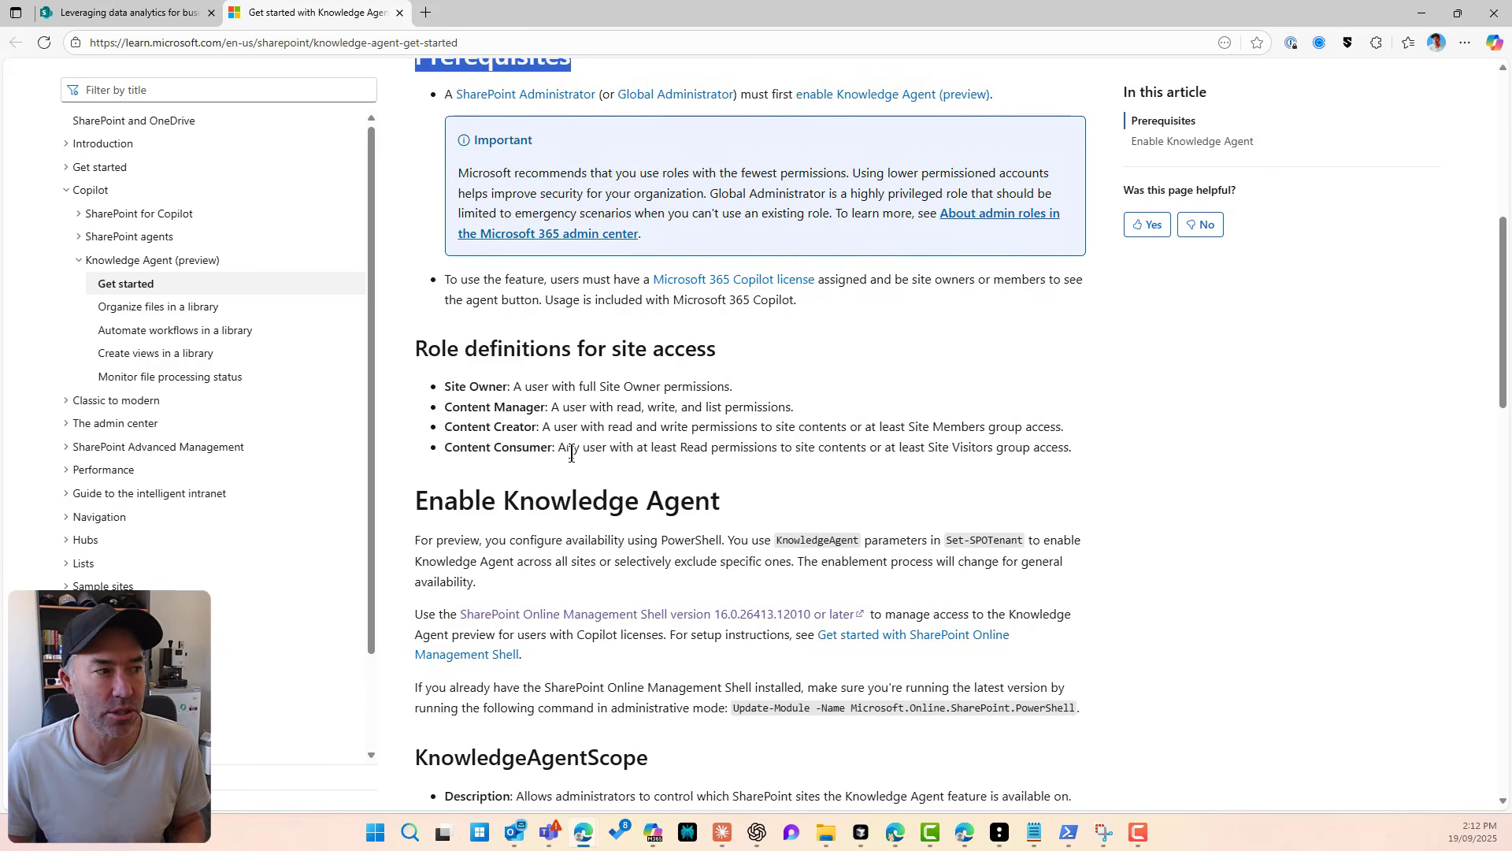
scroll(586, 447, down, 2)
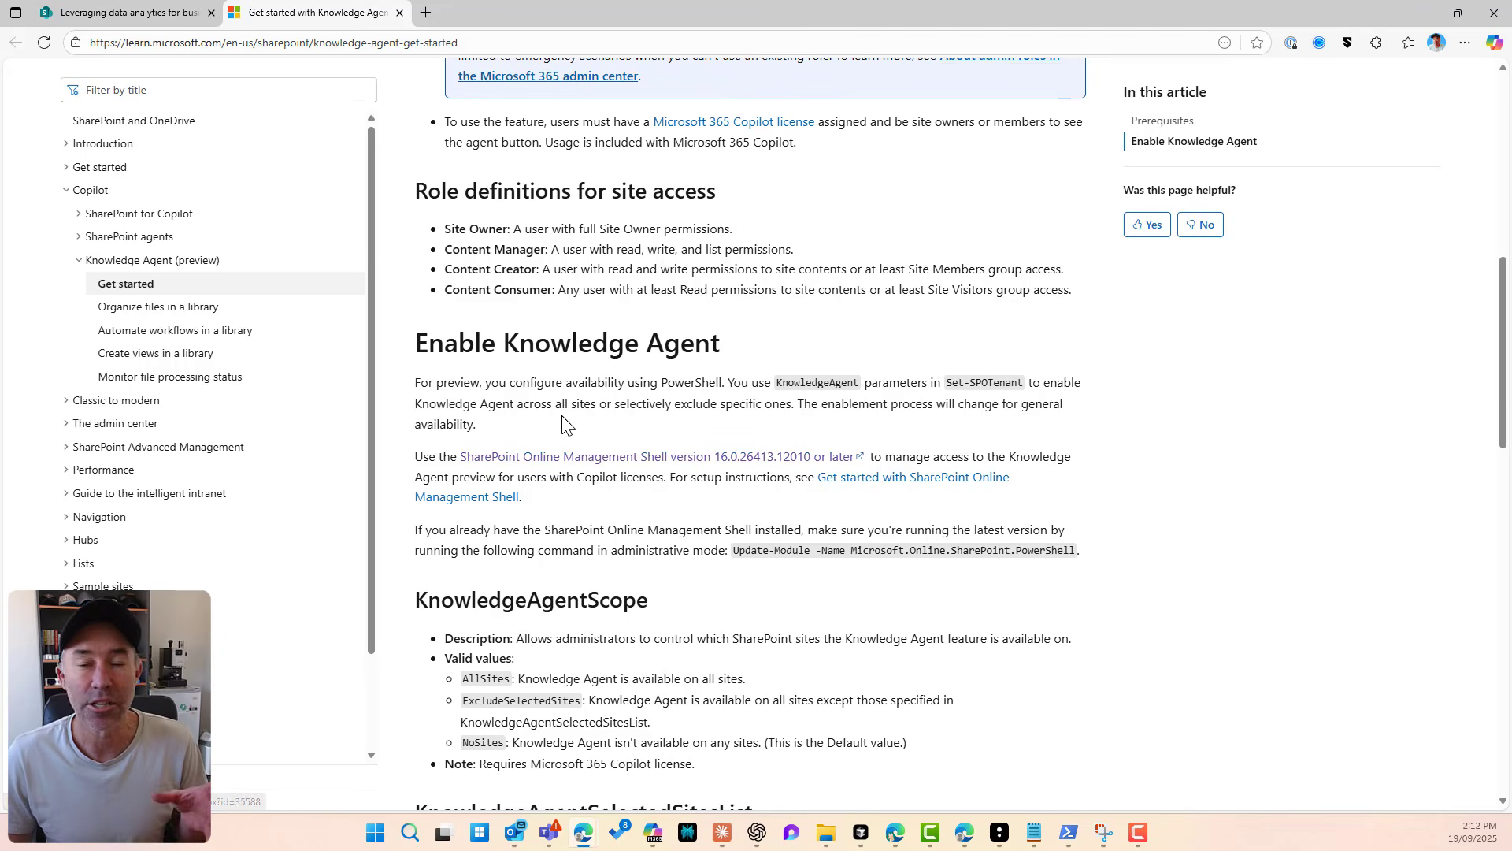
scroll(606, 415, down, 2)
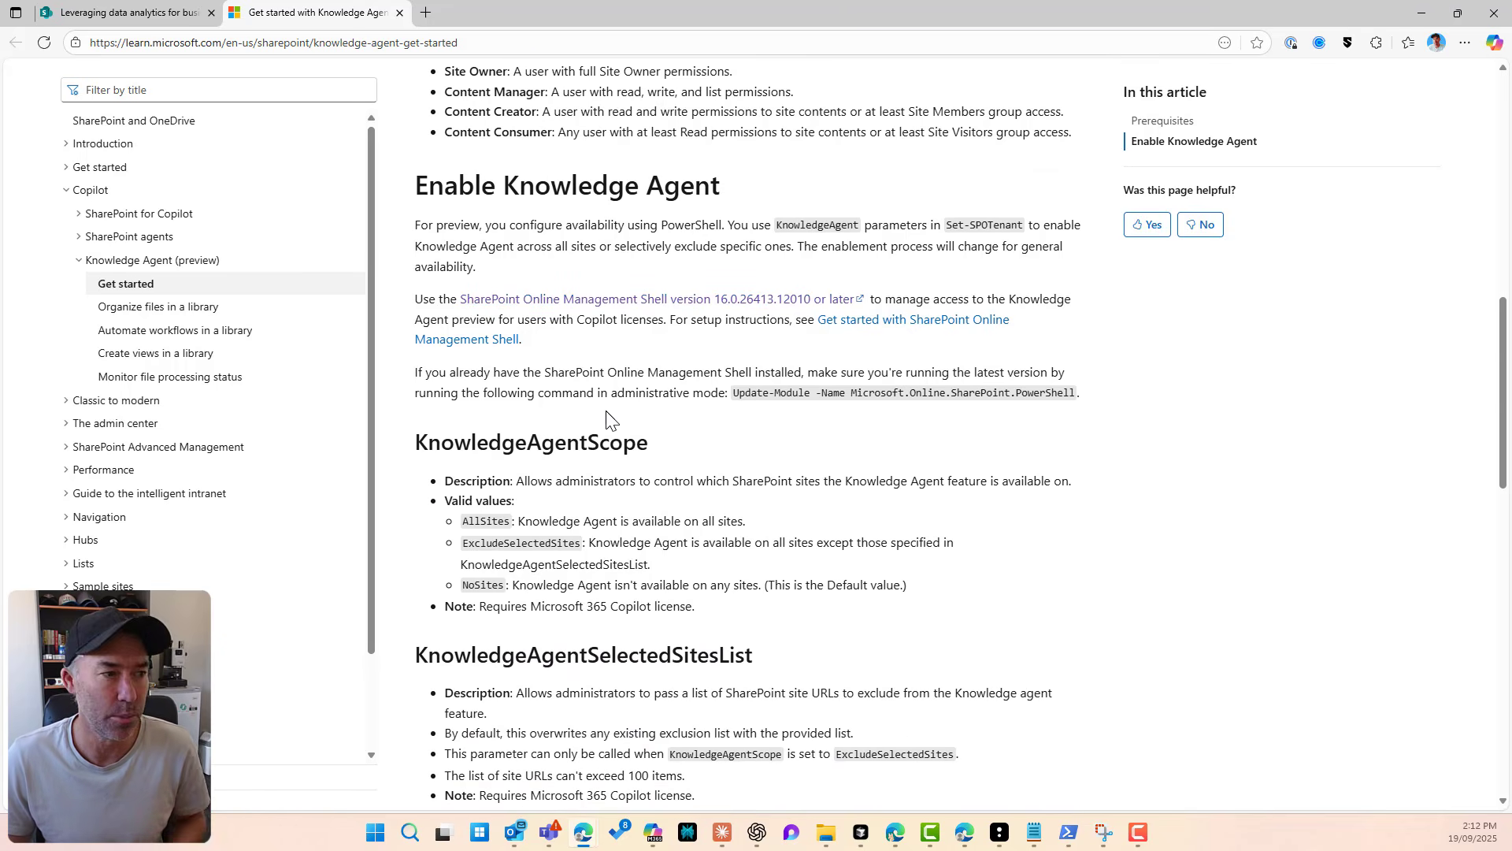
scroll(605, 415, down, 1)
scroll(552, 378, up, 1)
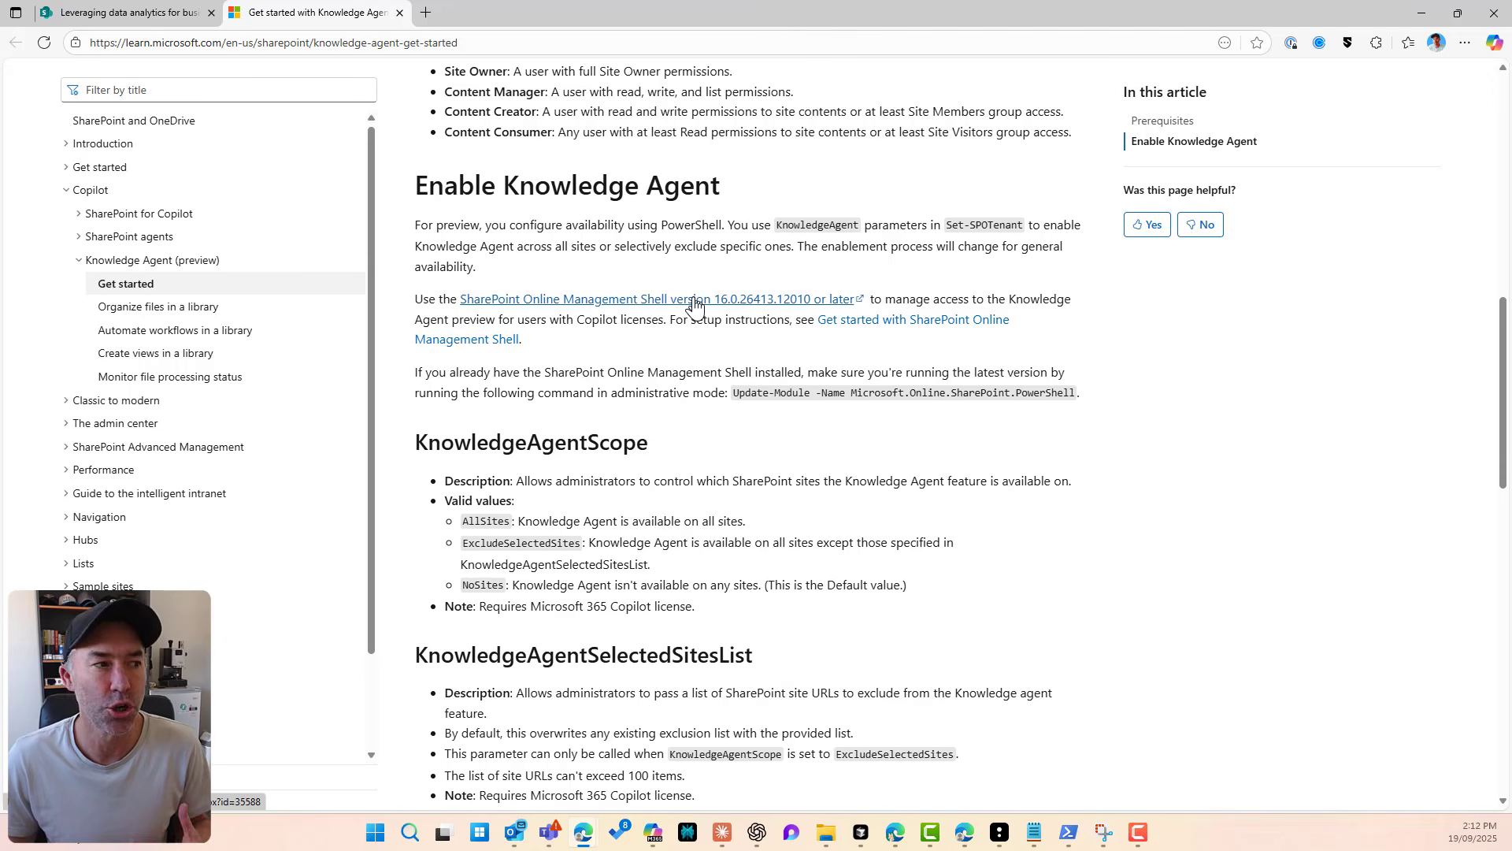
scroll(711, 315, down, 6)
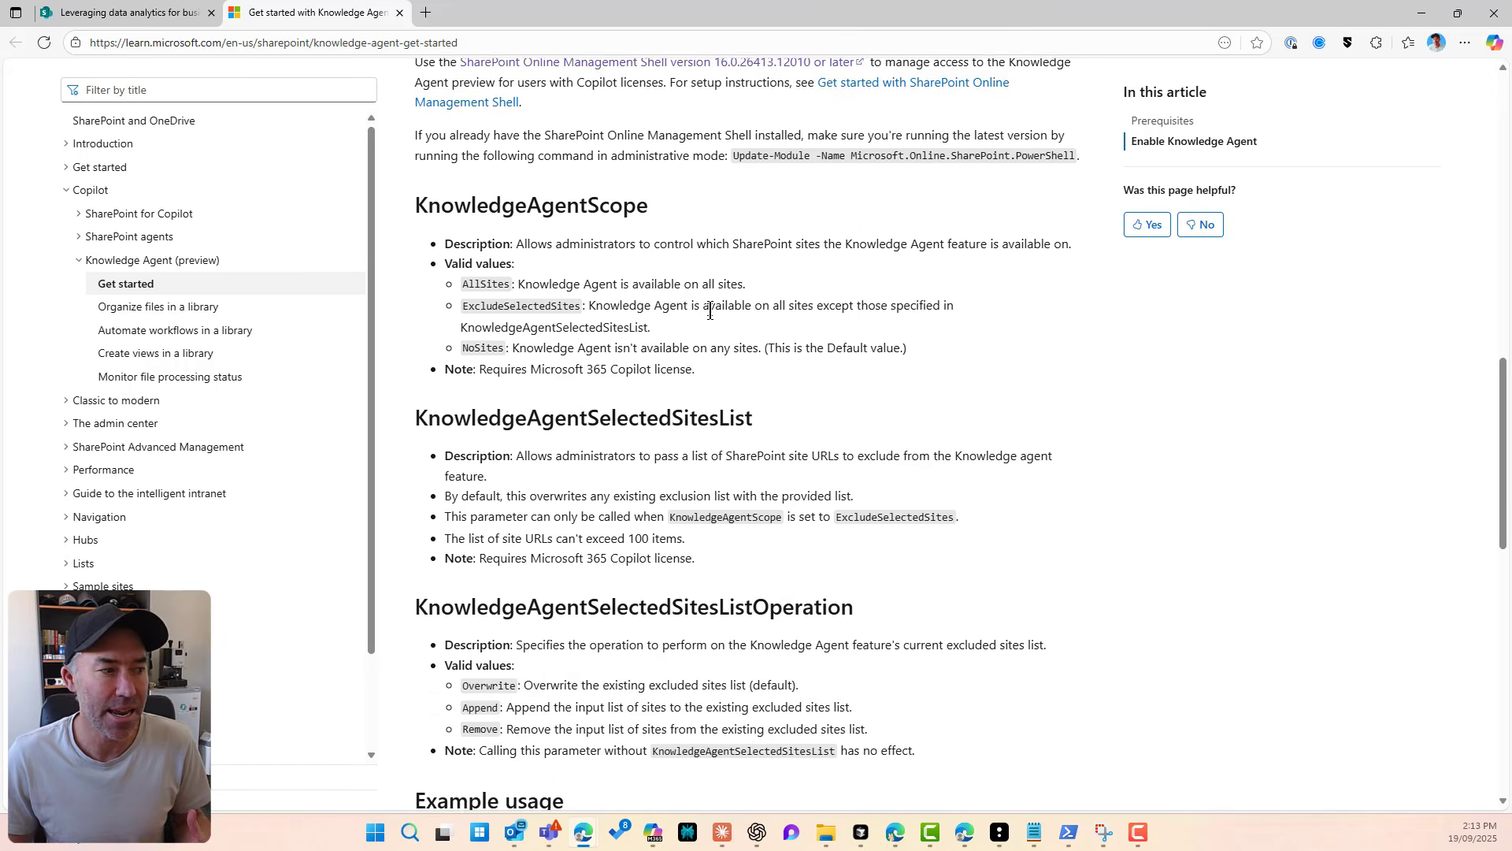
scroll(712, 315, down, 2)
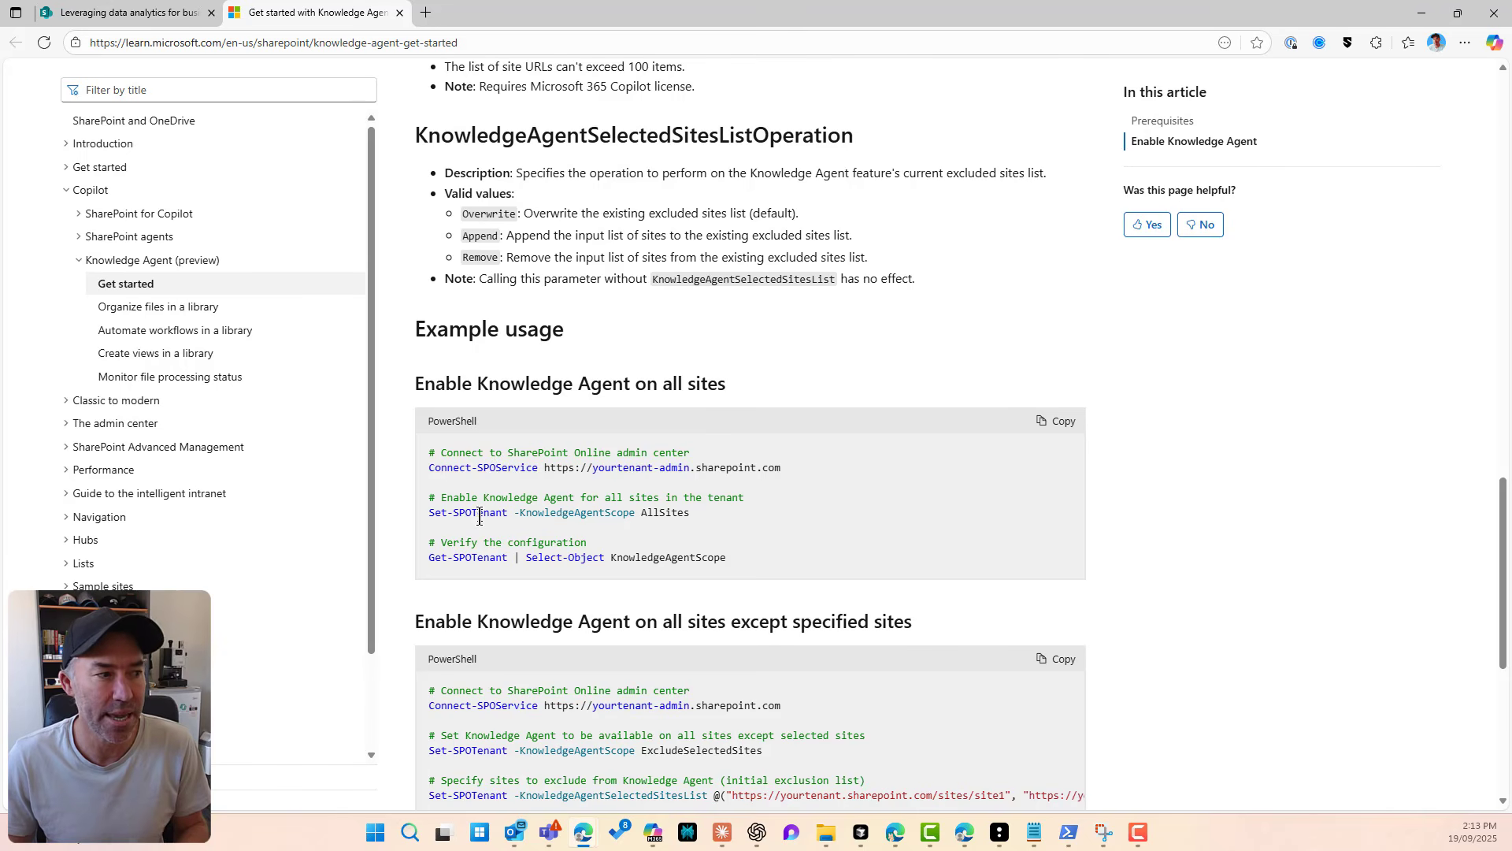
Step: Examine the PowerShell examples for enabling Knowledge Agent on all sites and on all sites except specified ones
drag(431, 515, 508, 516)
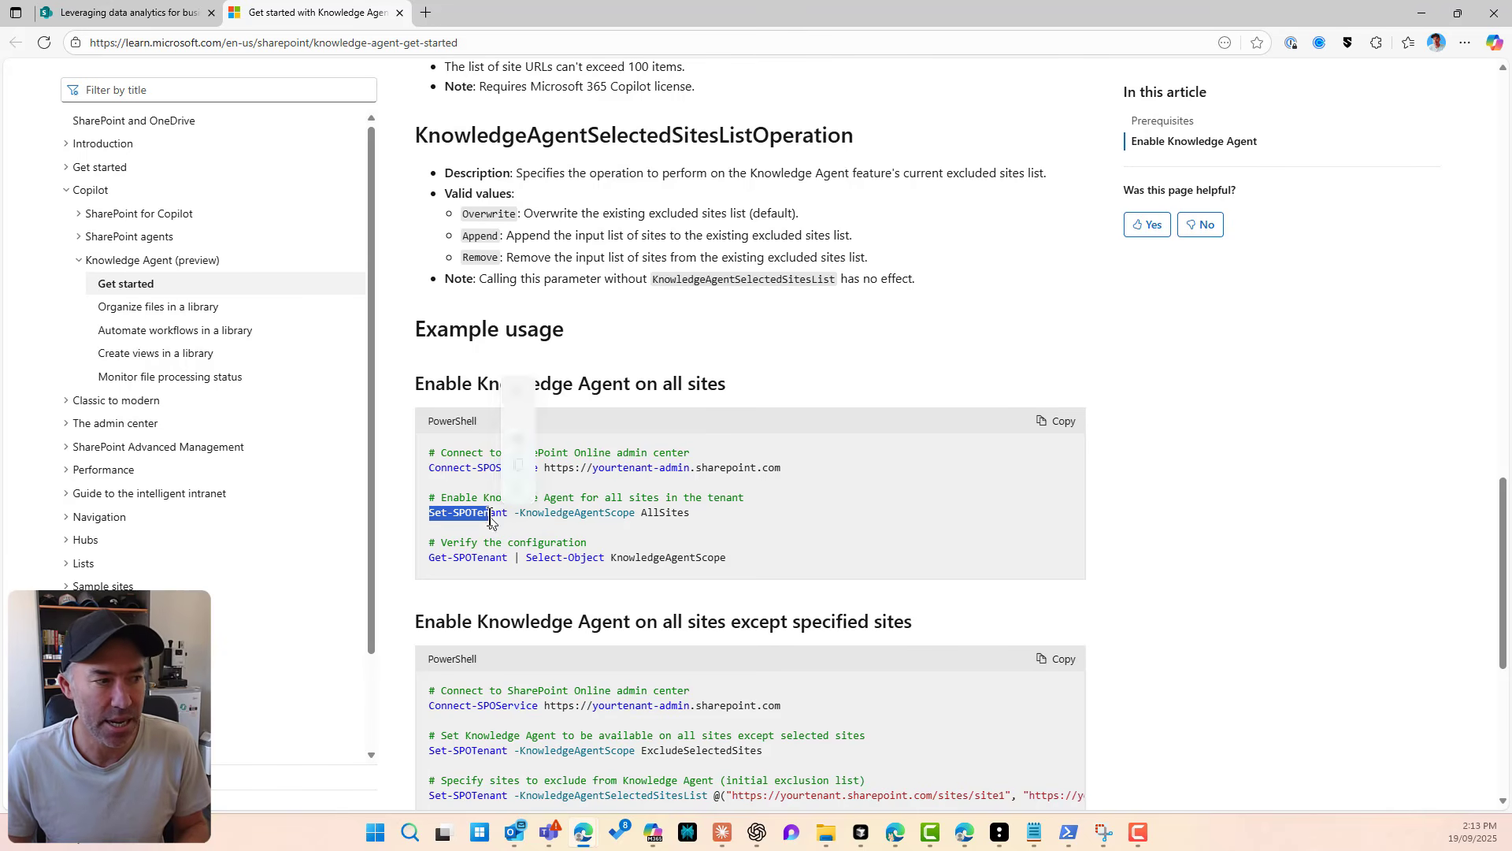
double_click(588, 513)
click(689, 516)
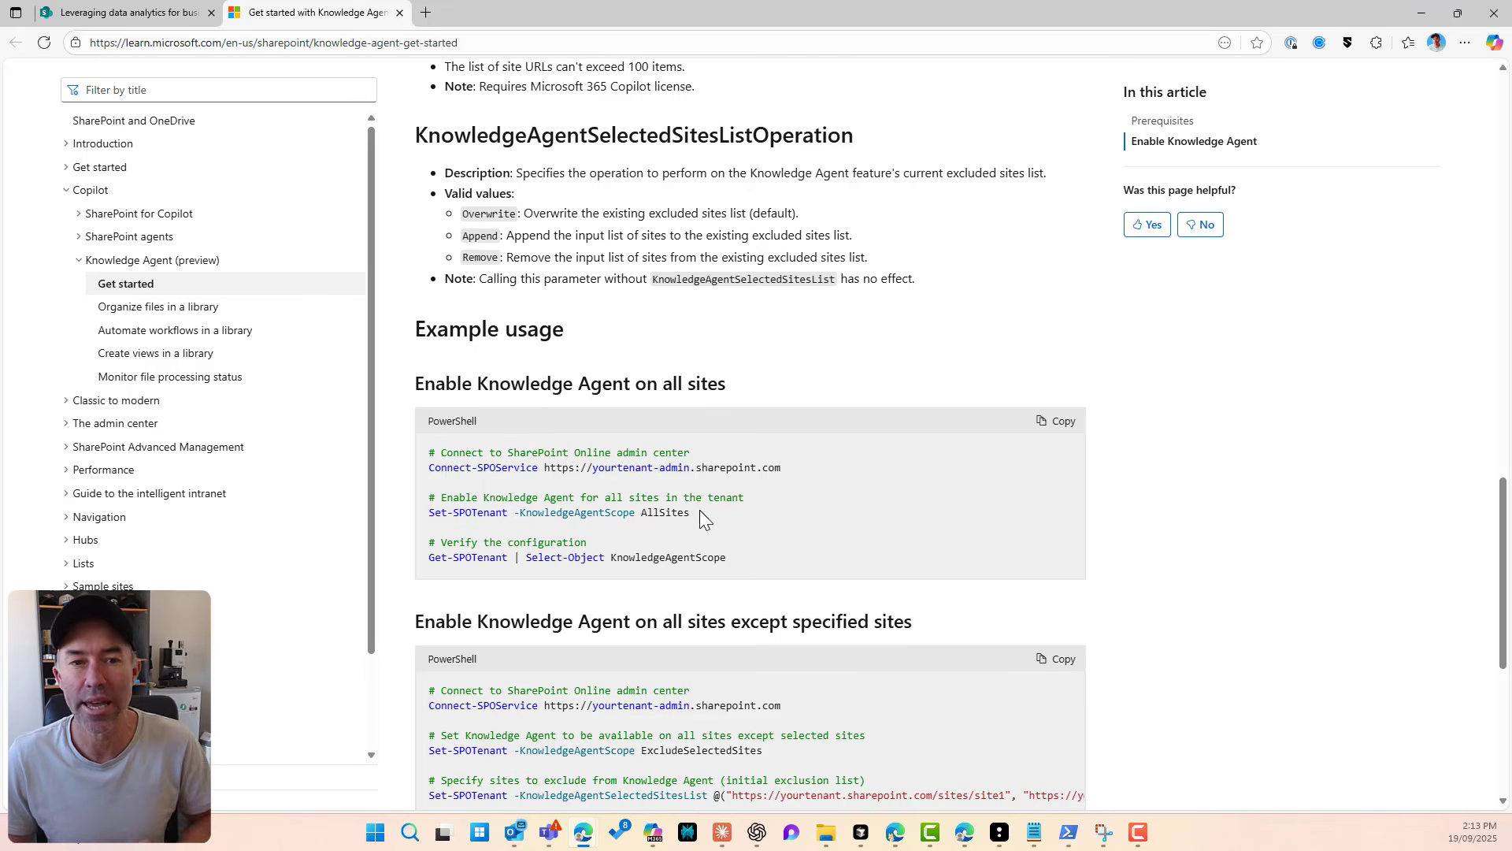
scroll(701, 512, down, 3)
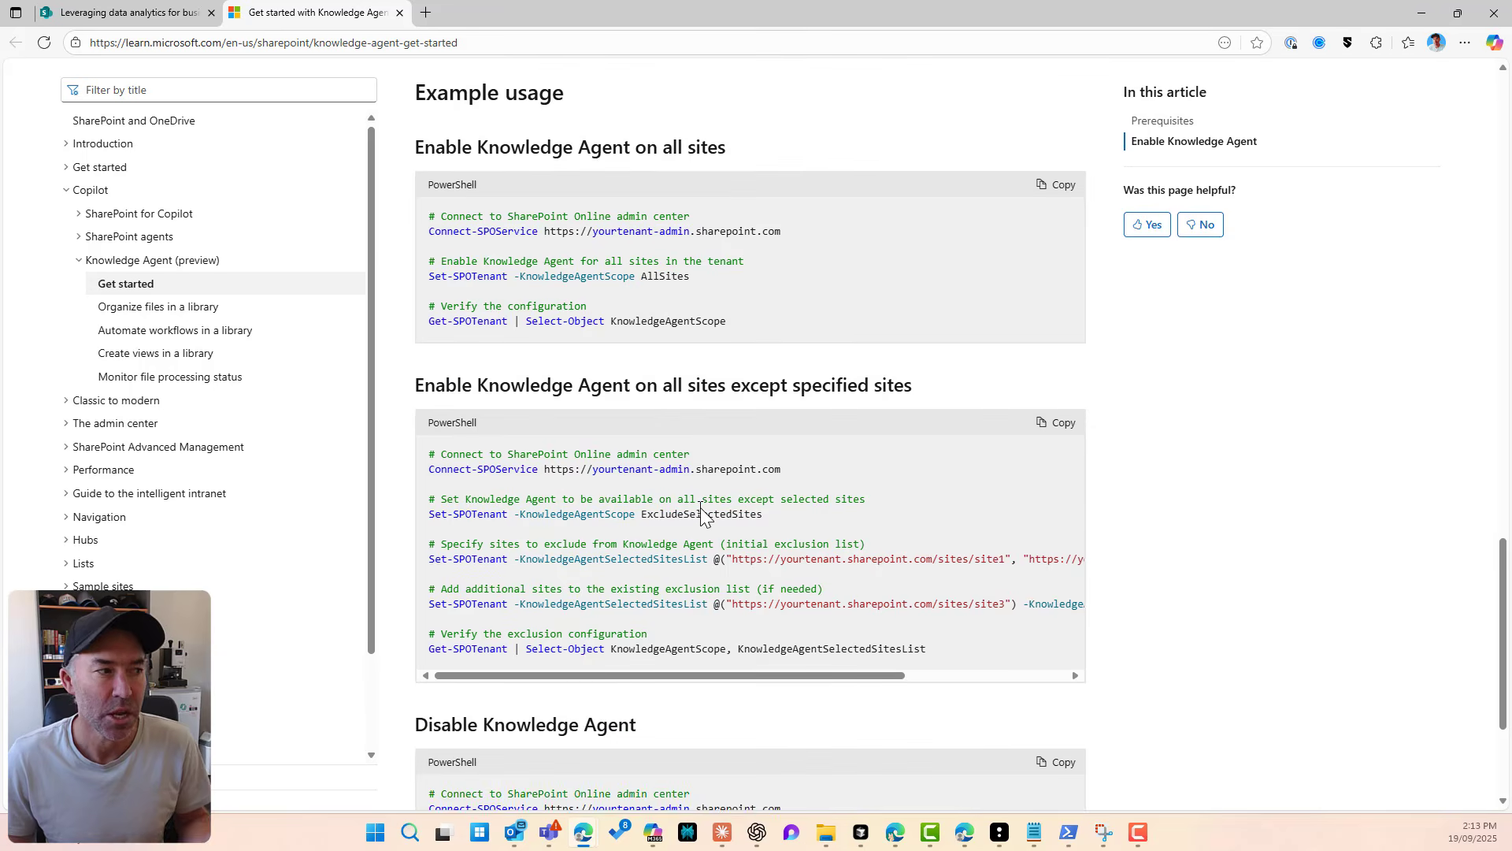
scroll(701, 512, down, 1)
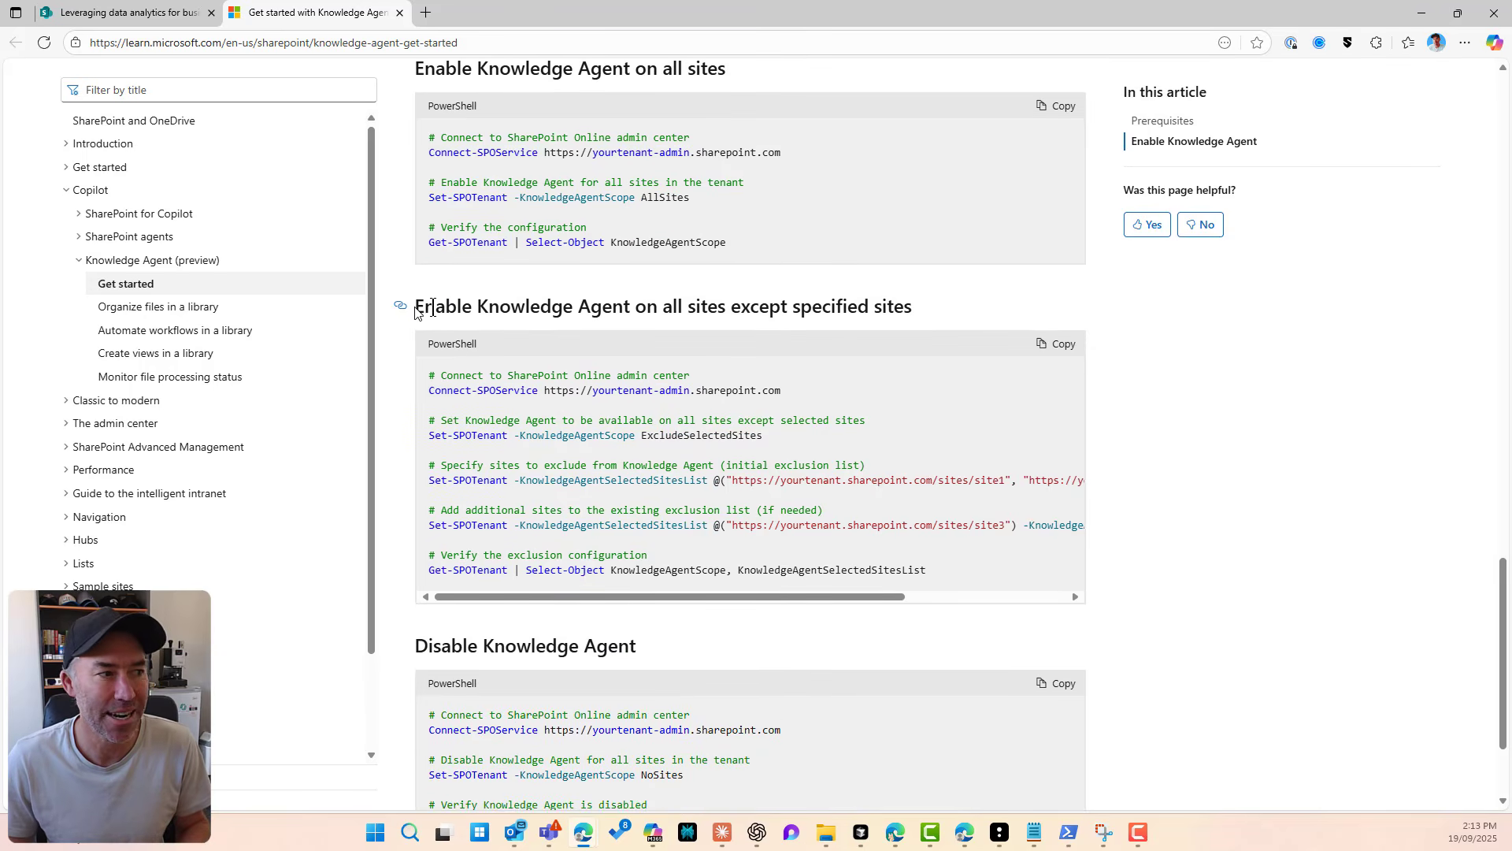
drag(415, 308, 914, 311)
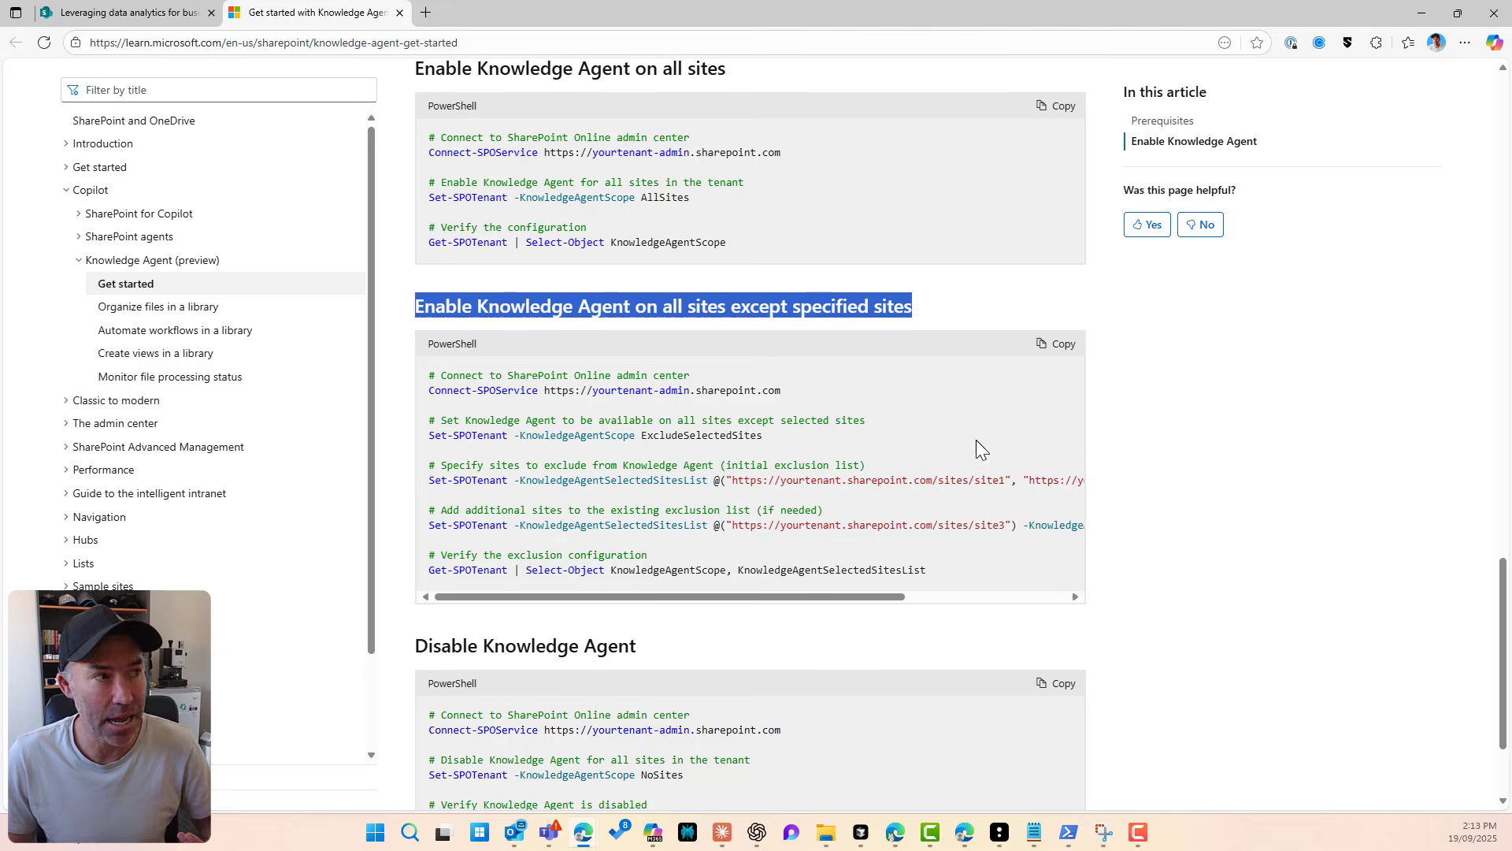
Step: Switch to the SharePoint page "Leveraging Copilot for business growth", have Knowledge Agent summarize it, and close the agent
click(151, 16)
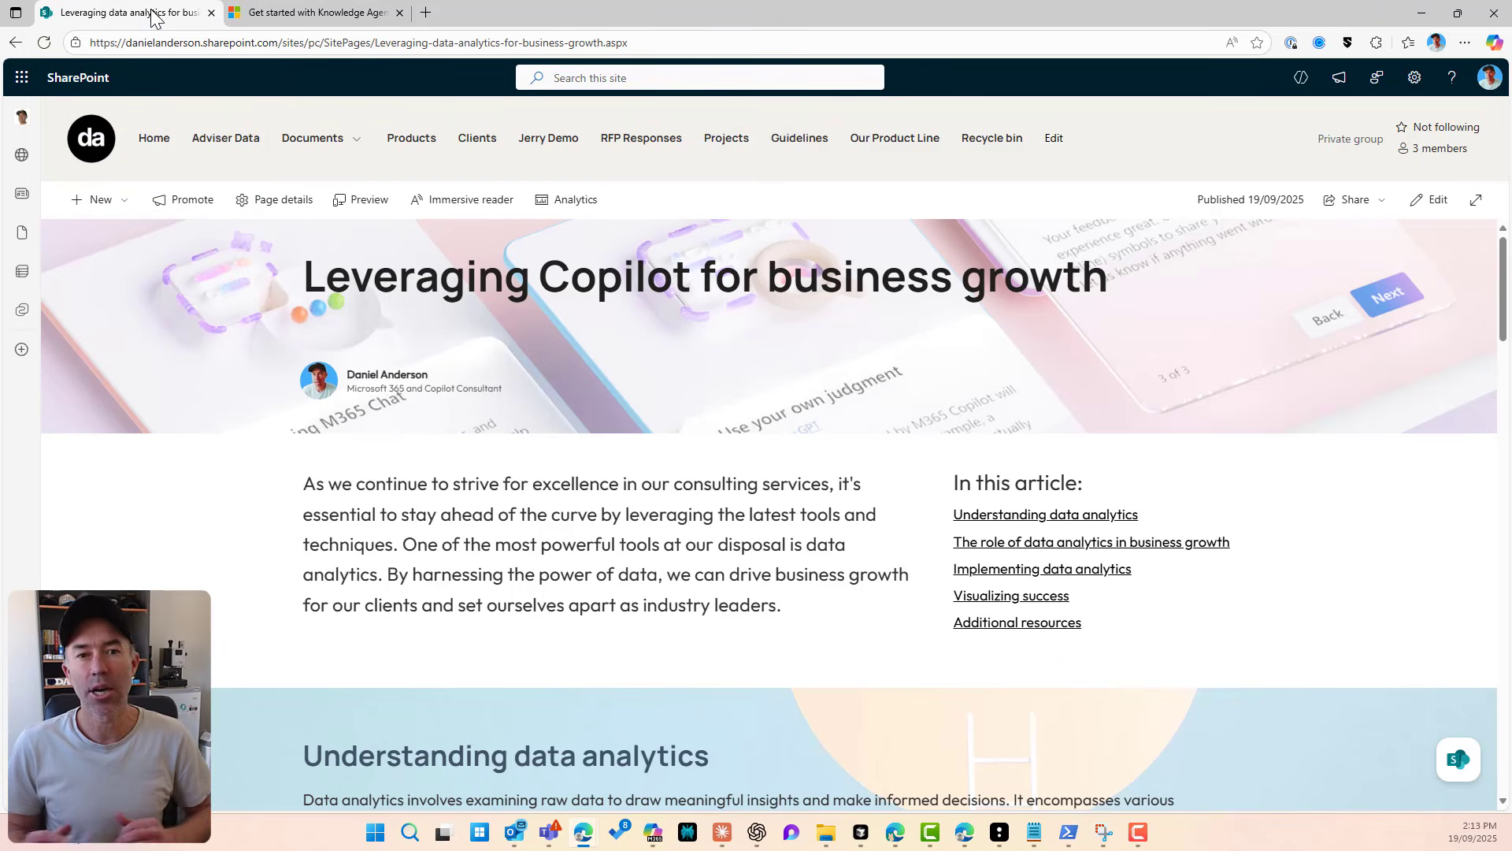
click(1459, 761)
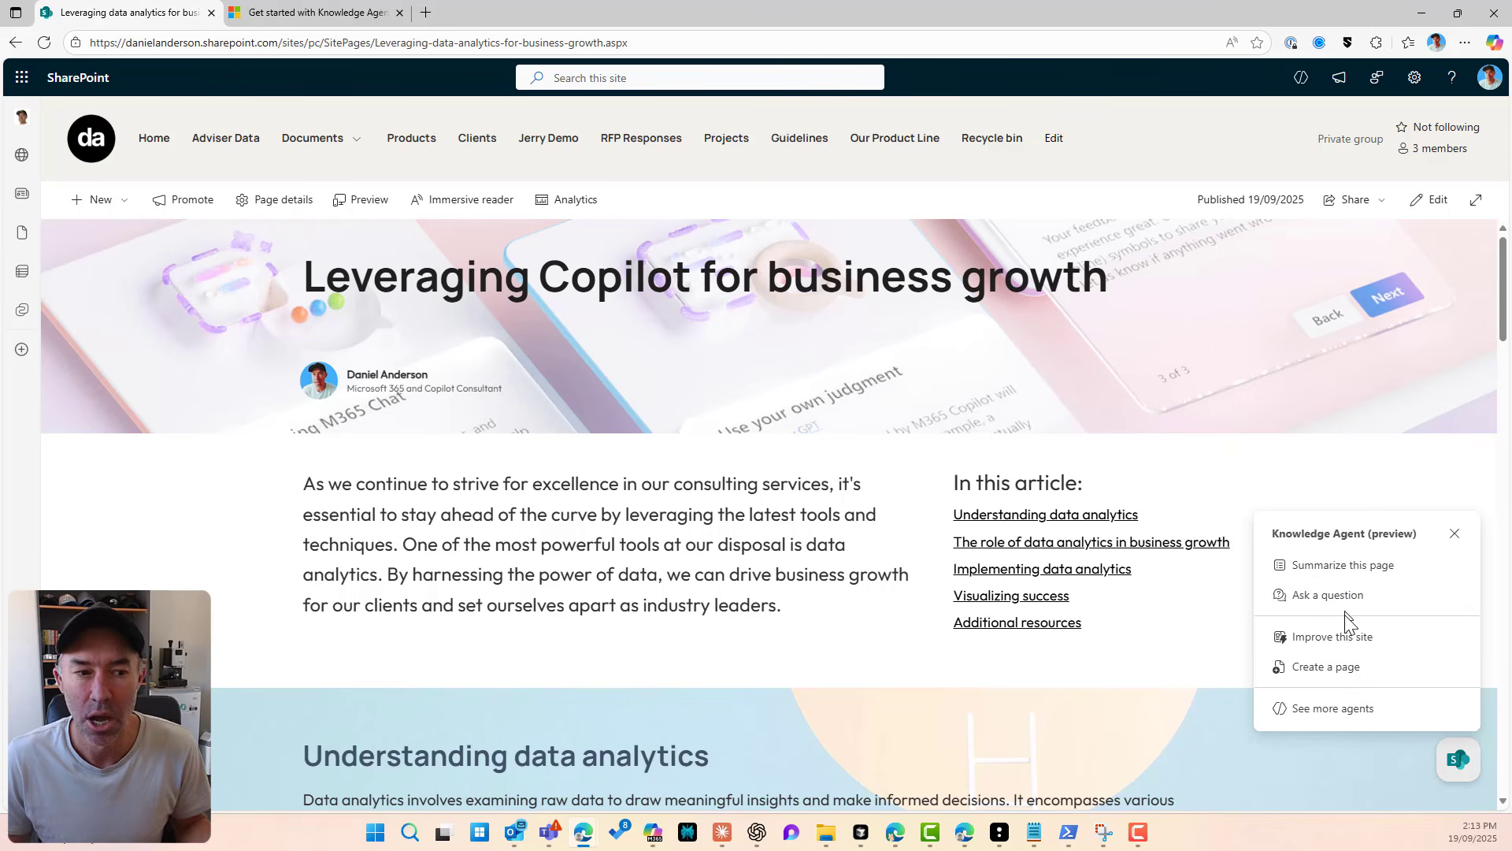
click(1352, 647)
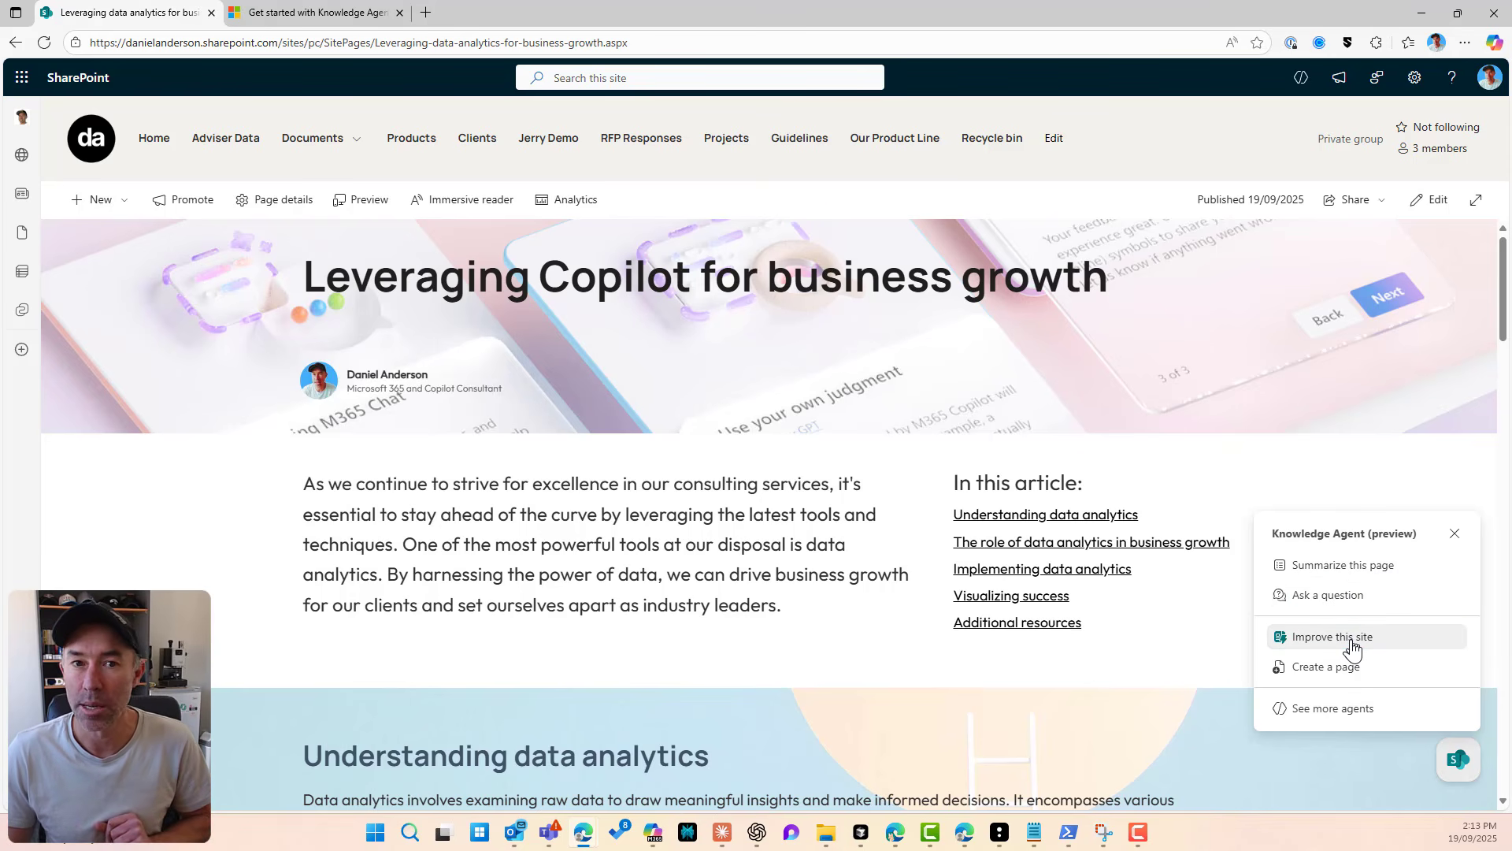
click(1350, 674)
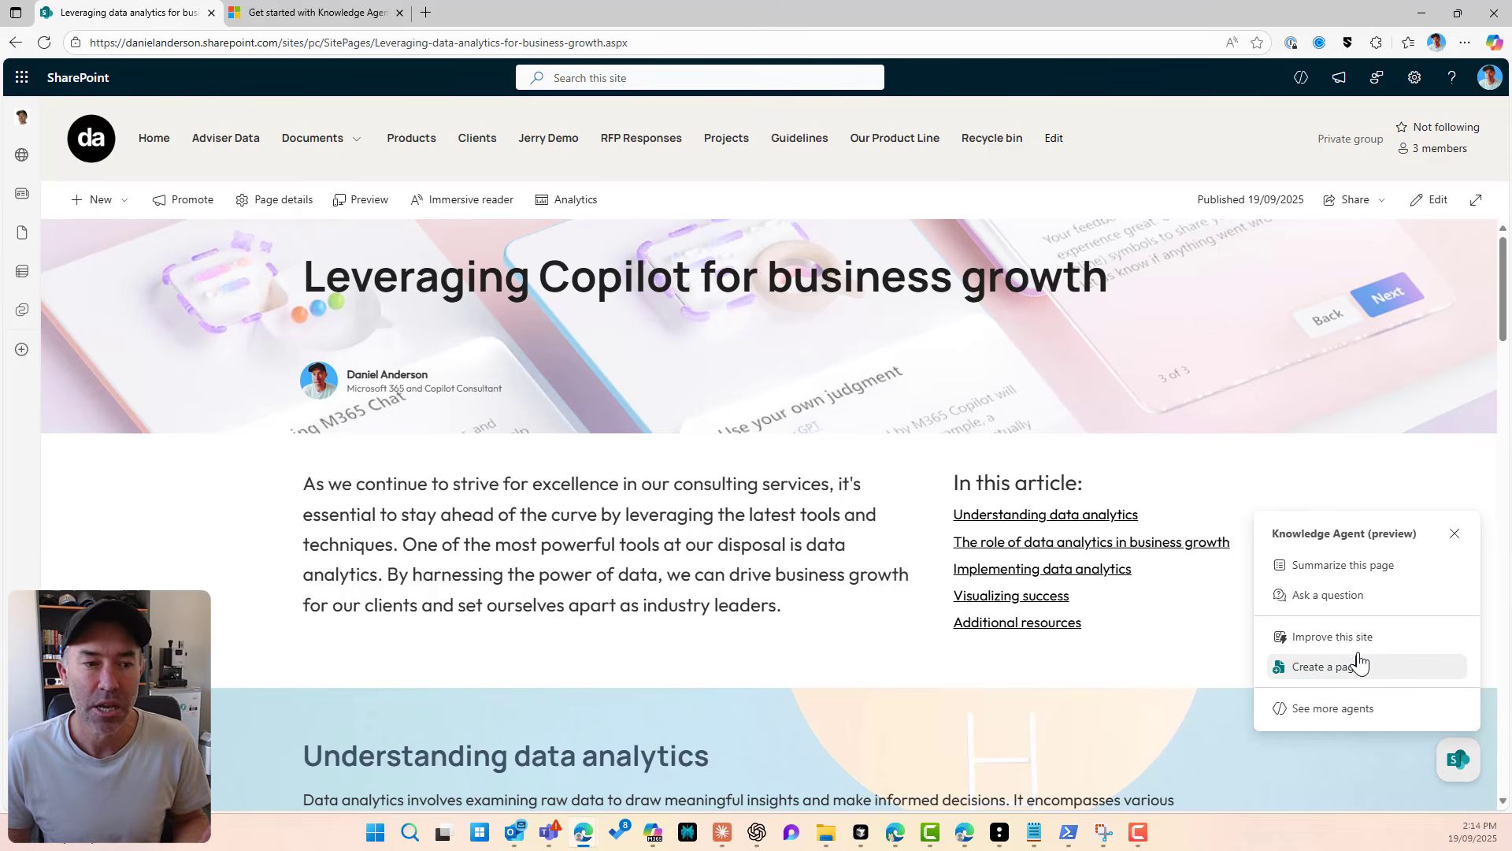
click(1365, 570)
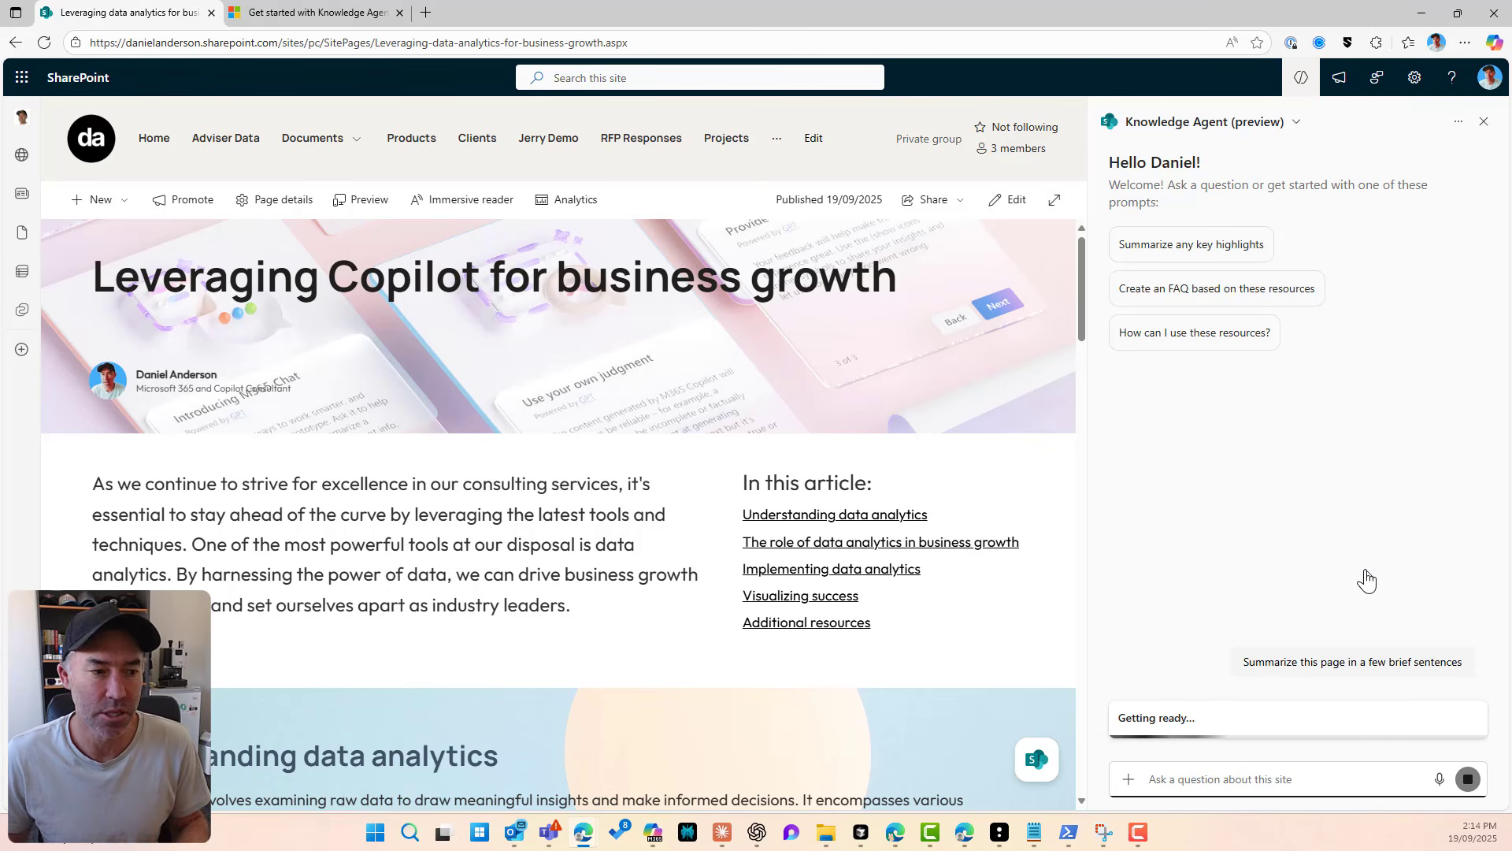
scroll(253, 432, down, 6)
scroll(252, 439, down, 10)
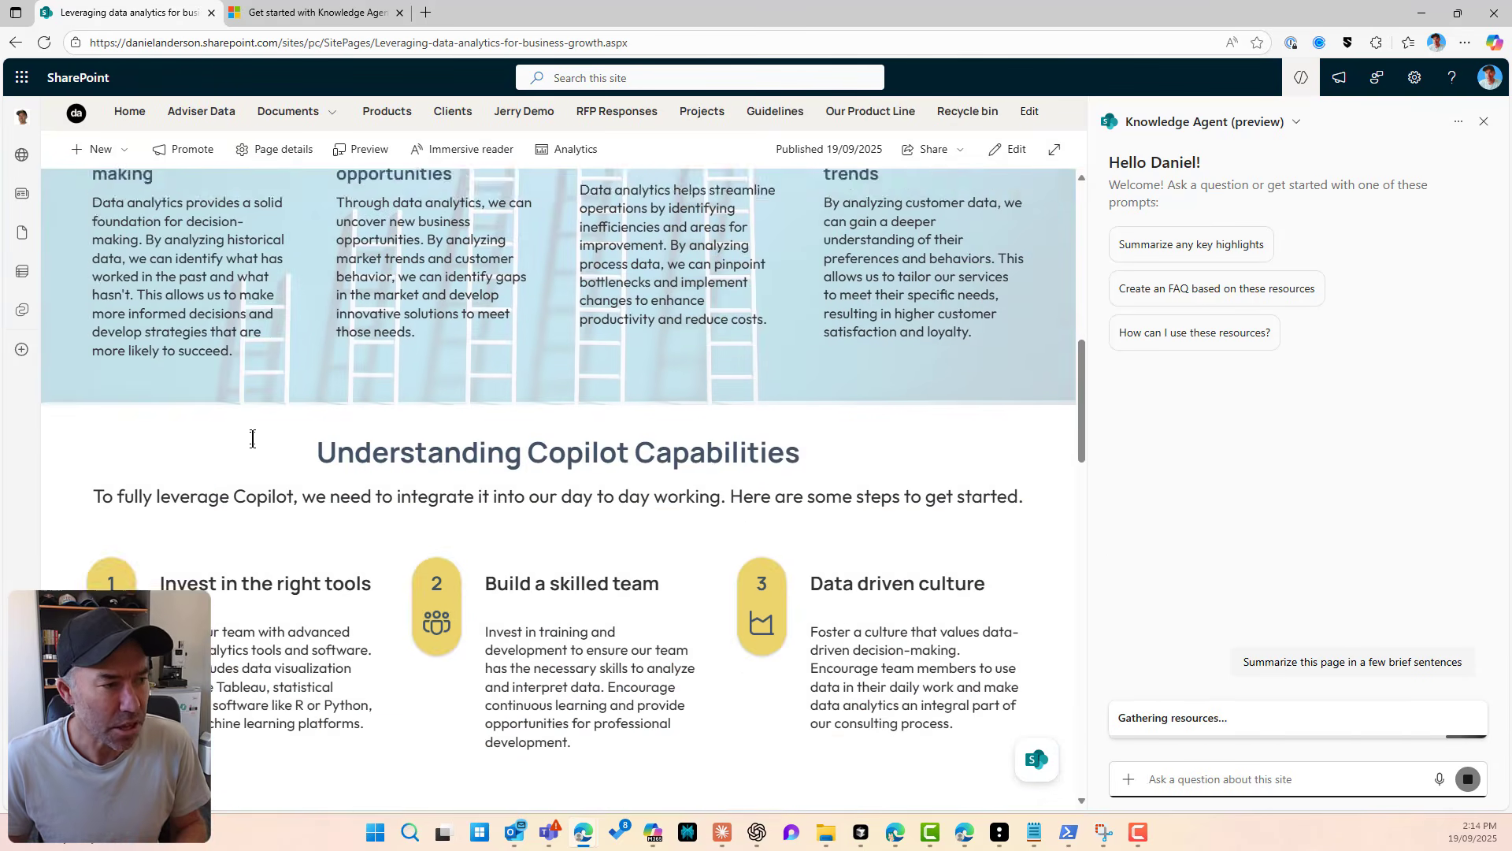
scroll(252, 438, up, 10)
scroll(252, 439, up, 8)
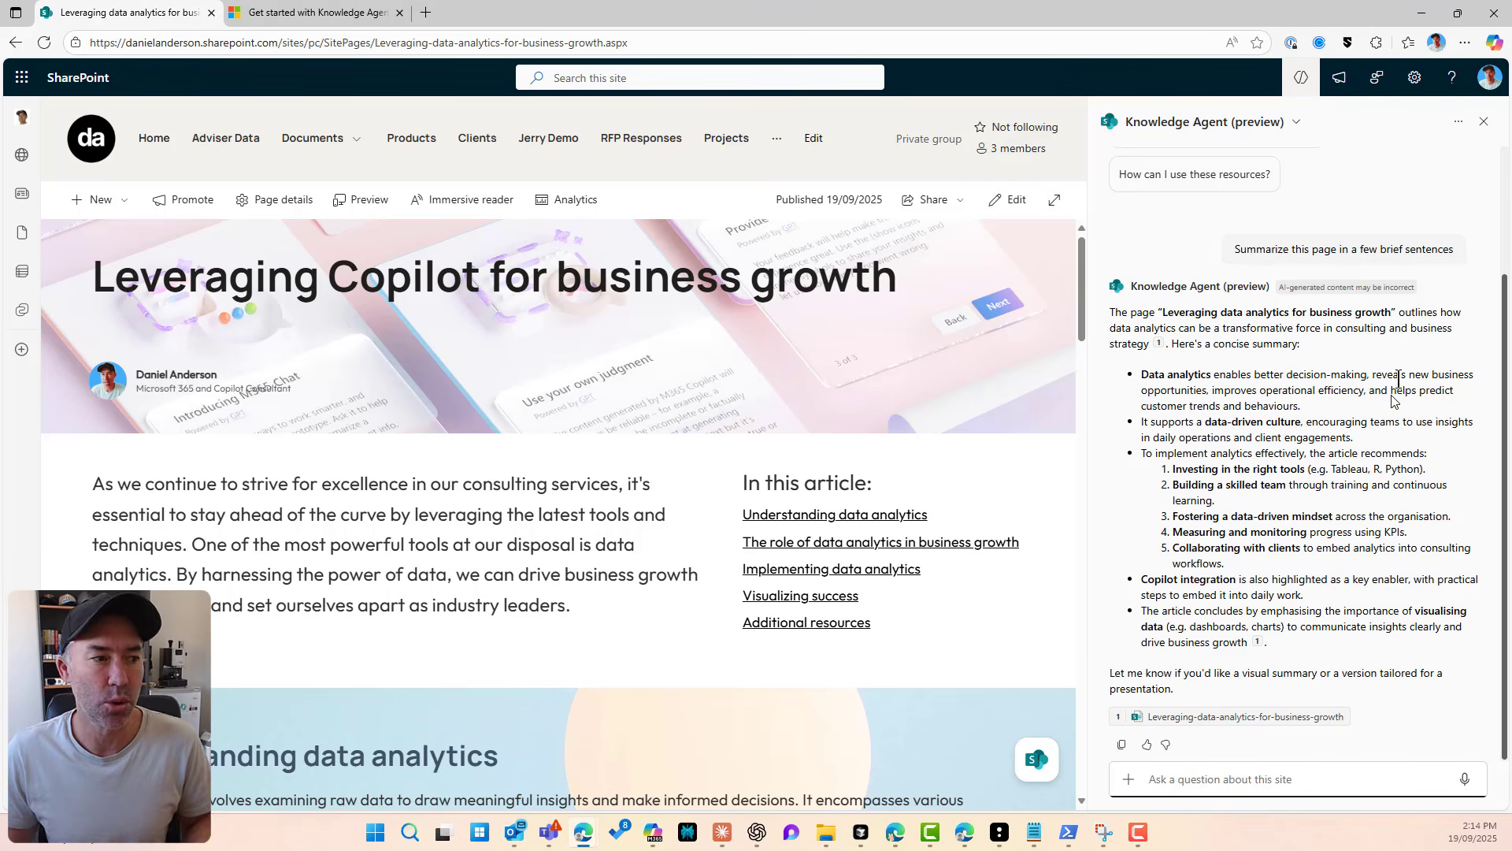
click(1484, 122)
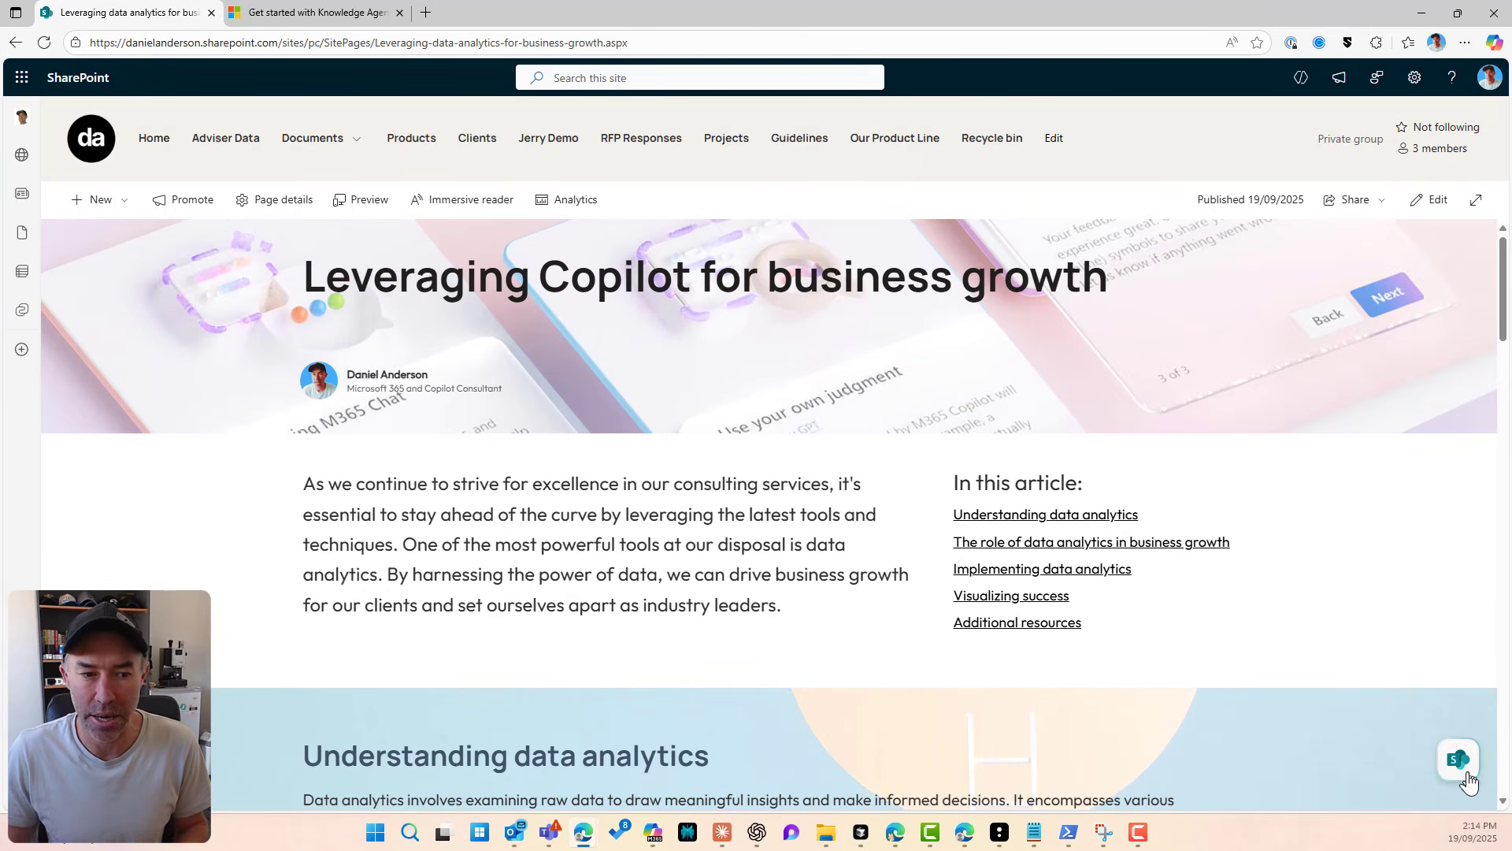
Step: View Knowledge Agent's chat for asking a question about the site, and close it without asking anything
click(1466, 771)
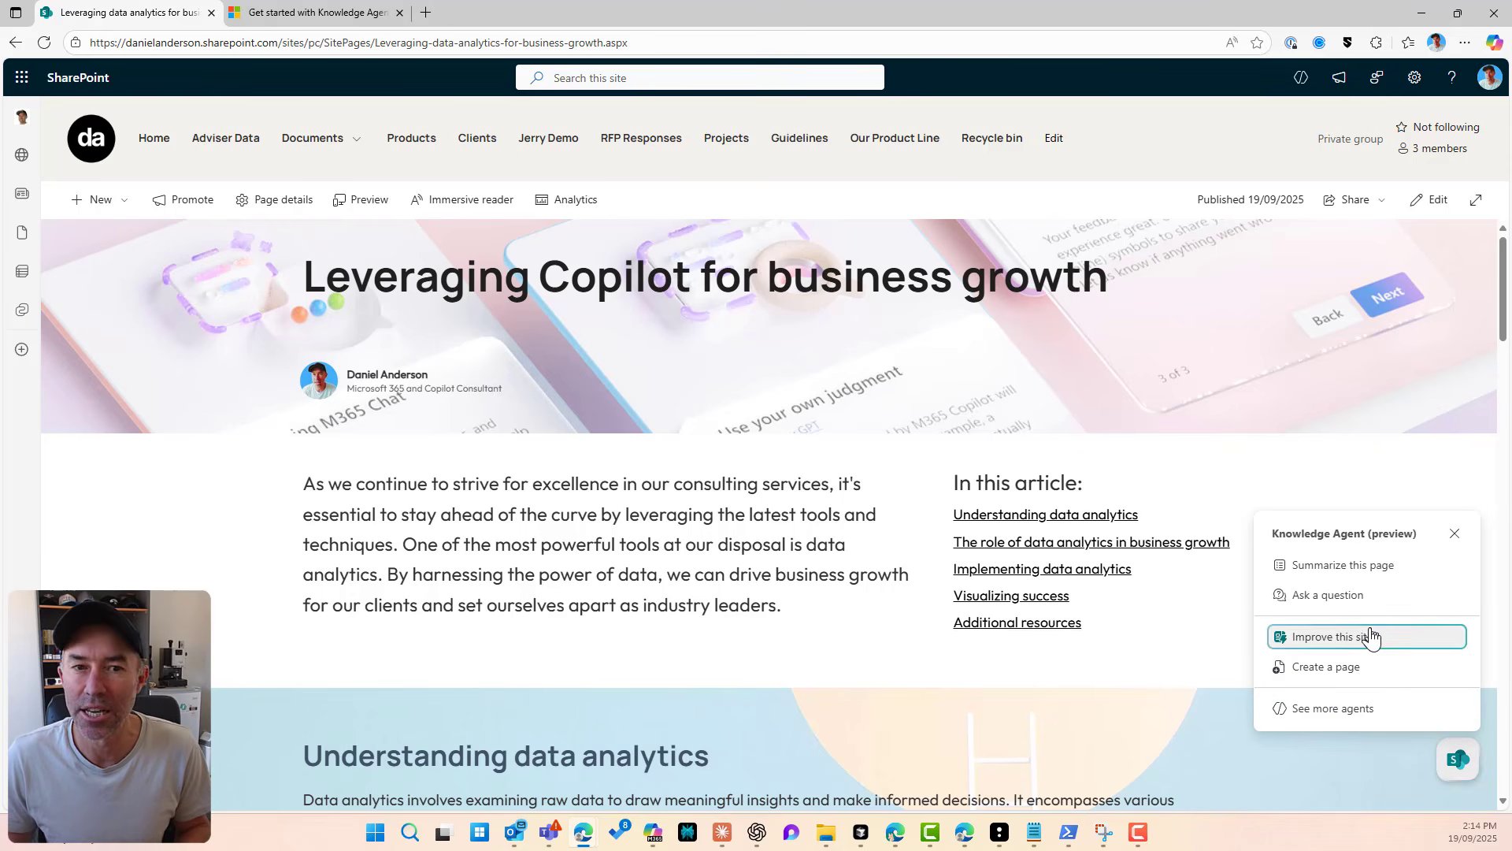
click(1331, 596)
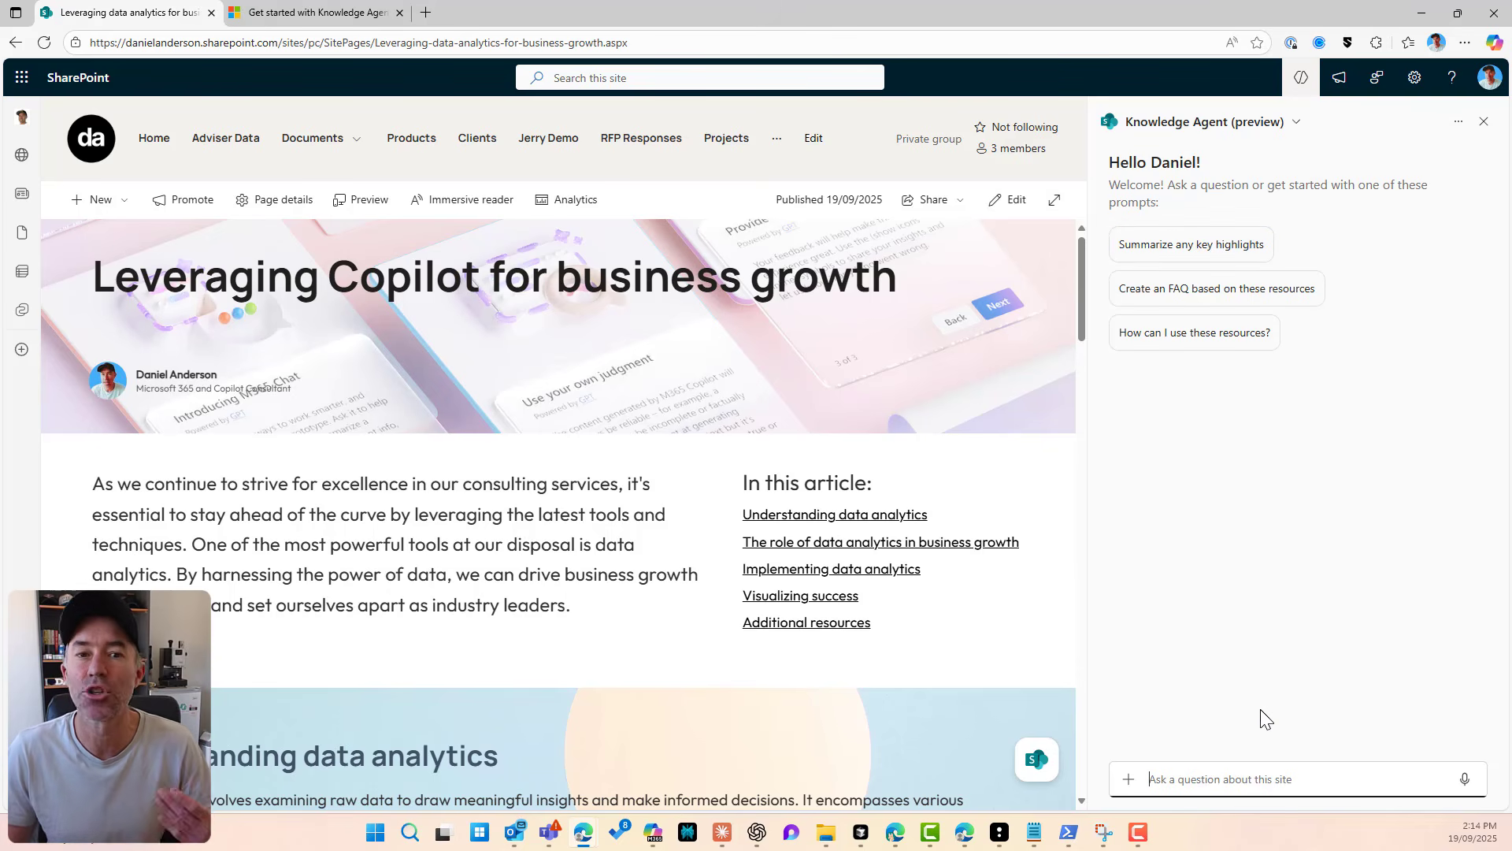
click(1484, 122)
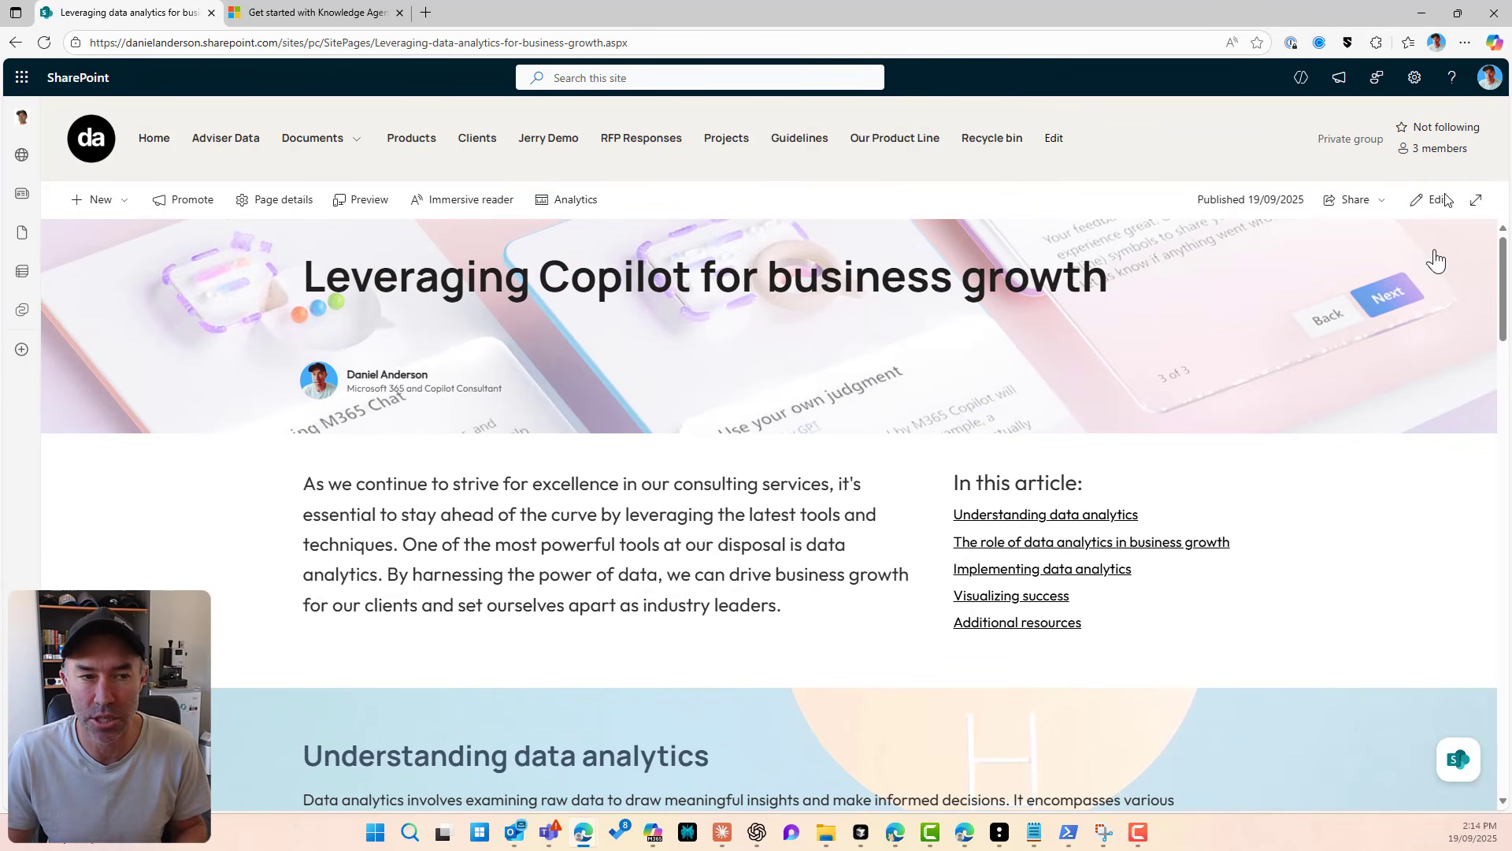
Step: Have Knowledge Agent check the current site for improvements
click(1458, 758)
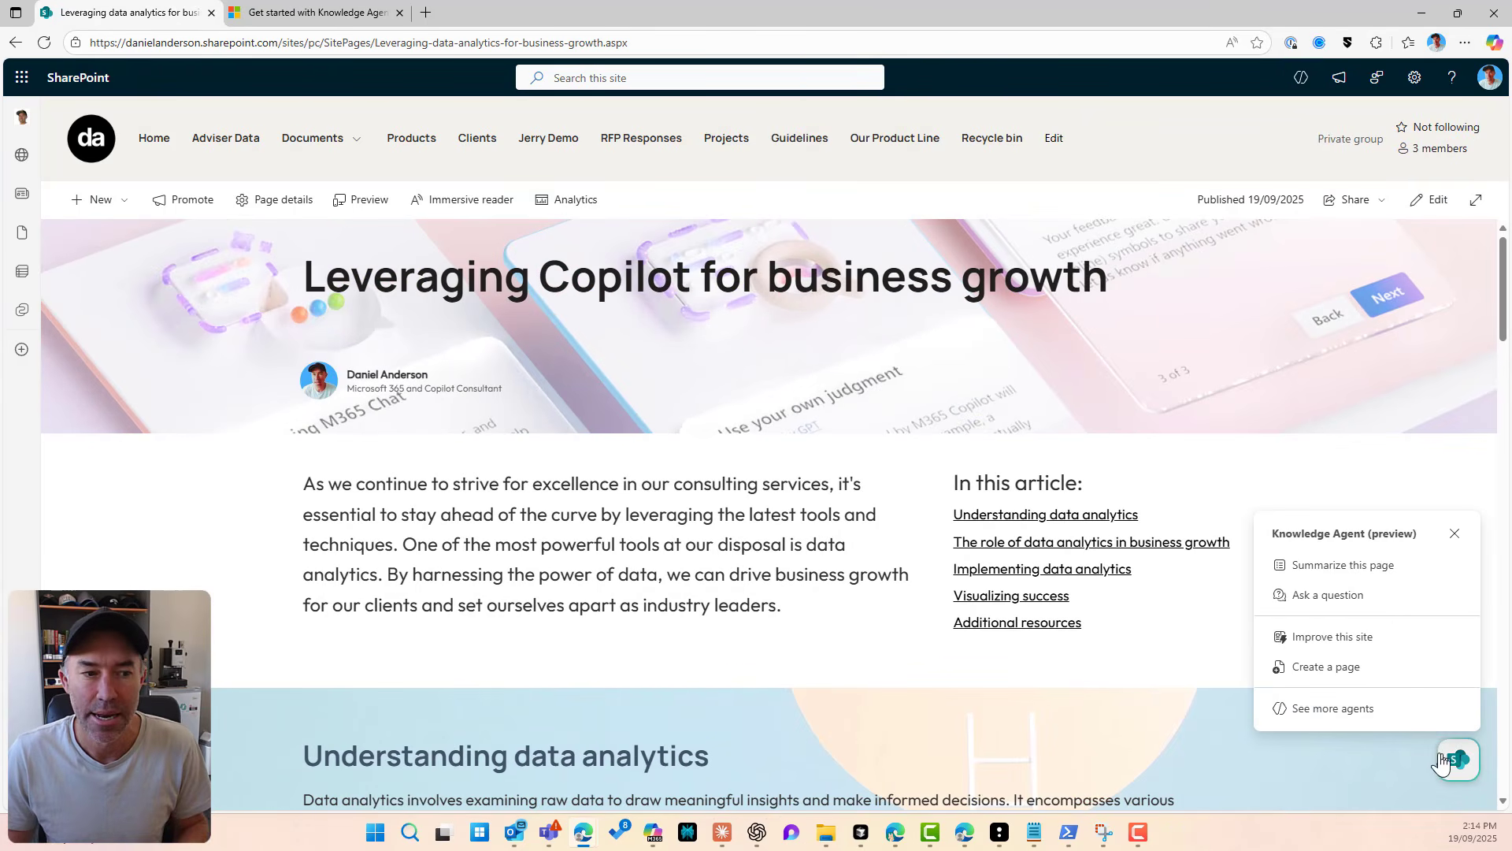
click(1333, 638)
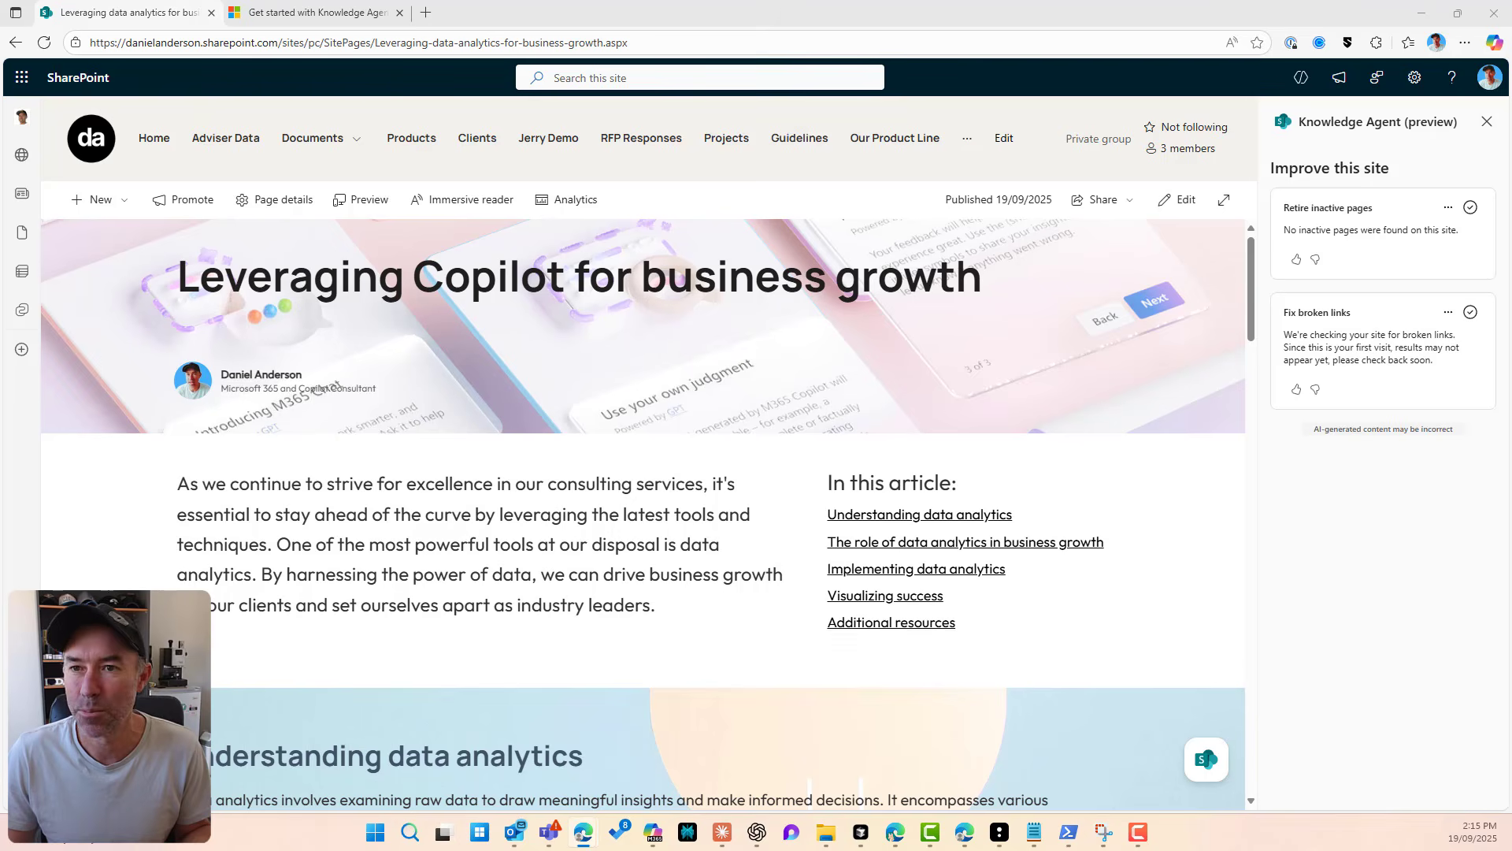
Step: Bring up The 365 Project site in a maximized window, go to its home page, and run Knowledge Agent's Improve this site
drag(1511, 331, 586, 308)
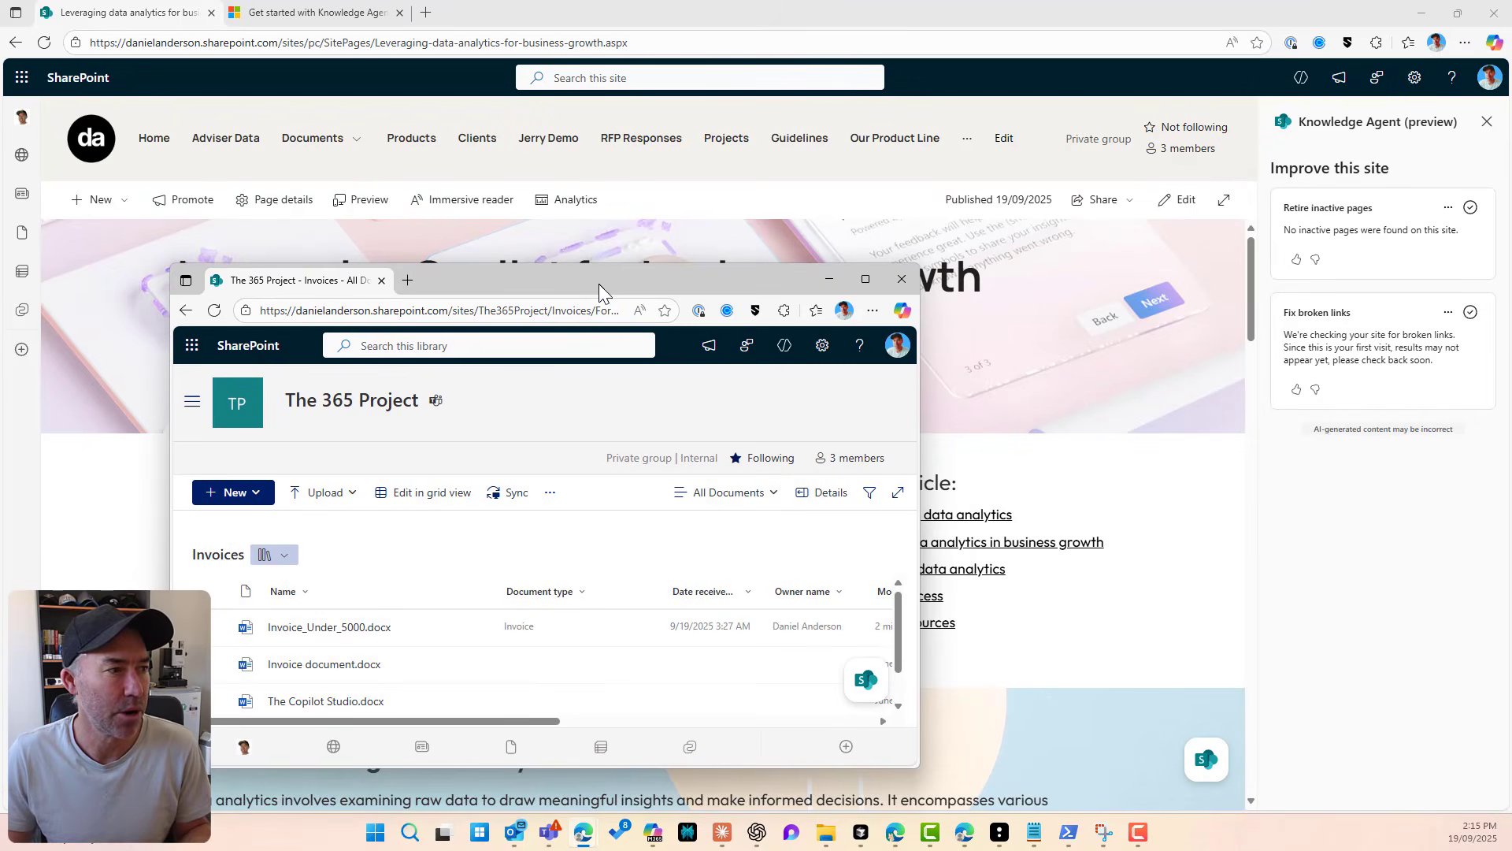
double_click(599, 283)
click(86, 228)
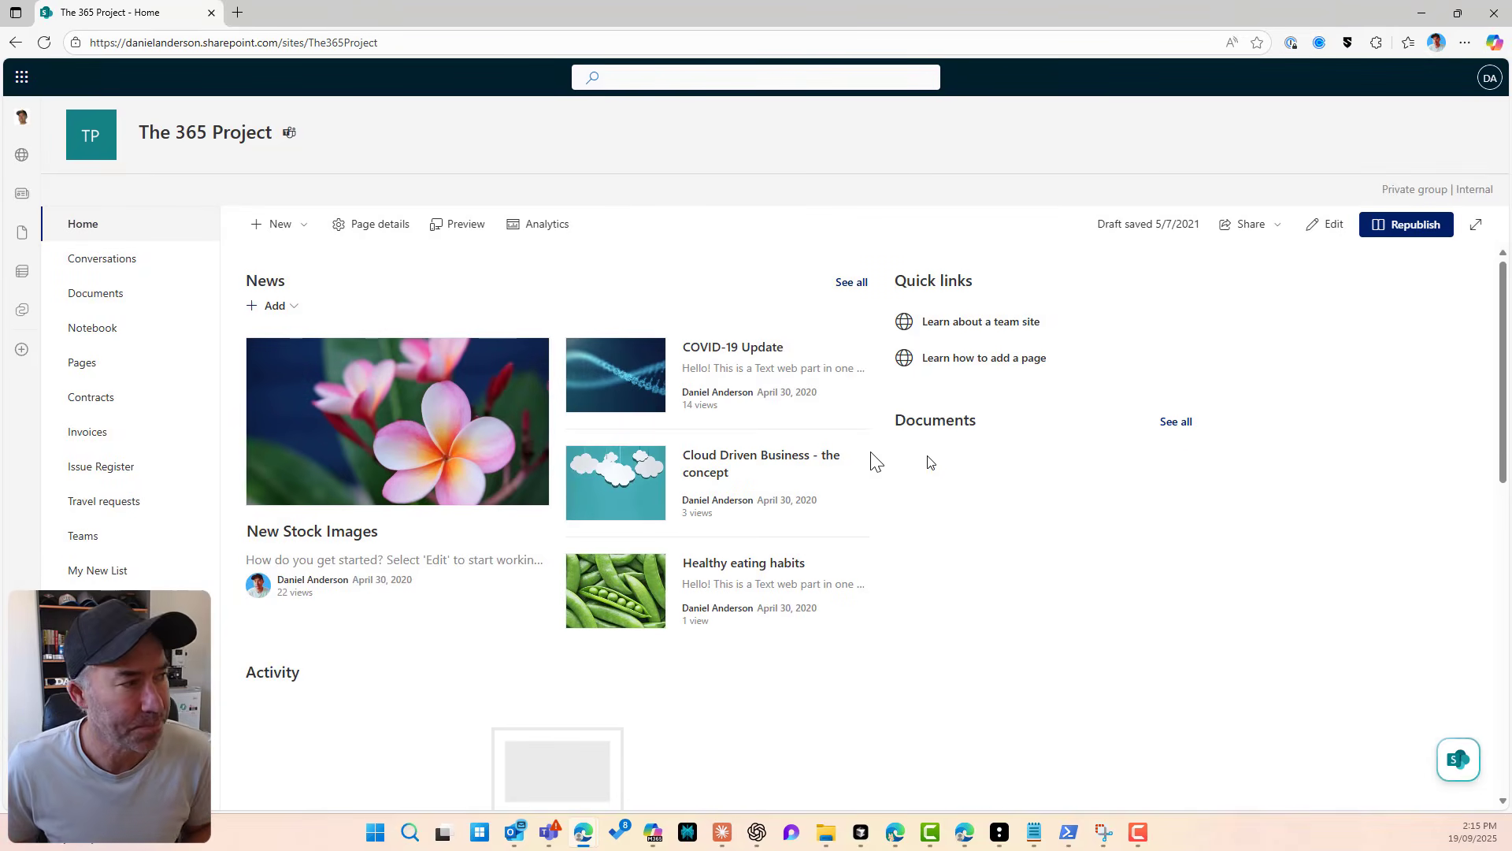
click(1459, 763)
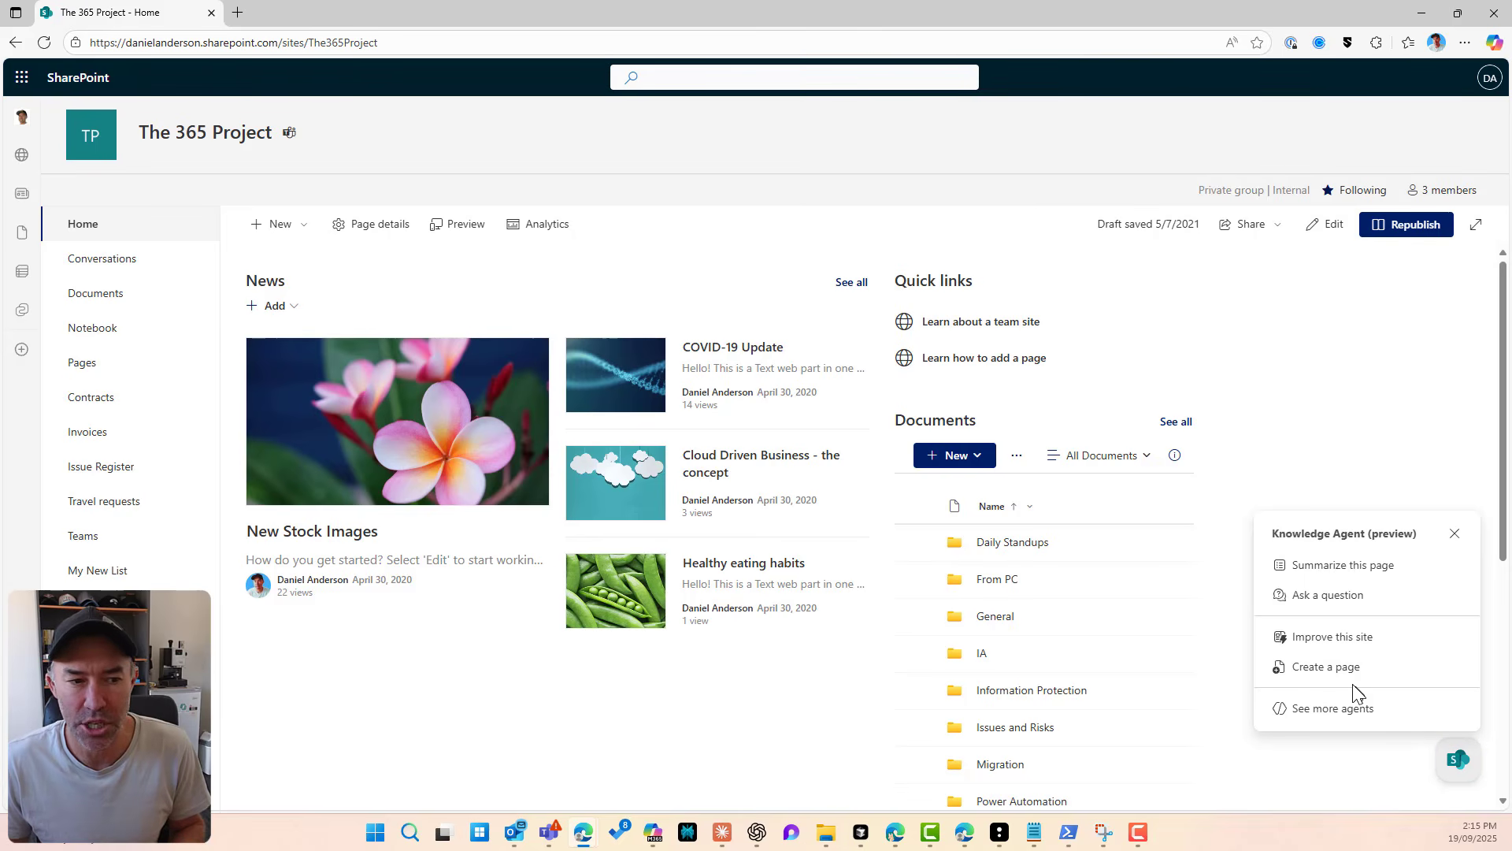
click(1321, 638)
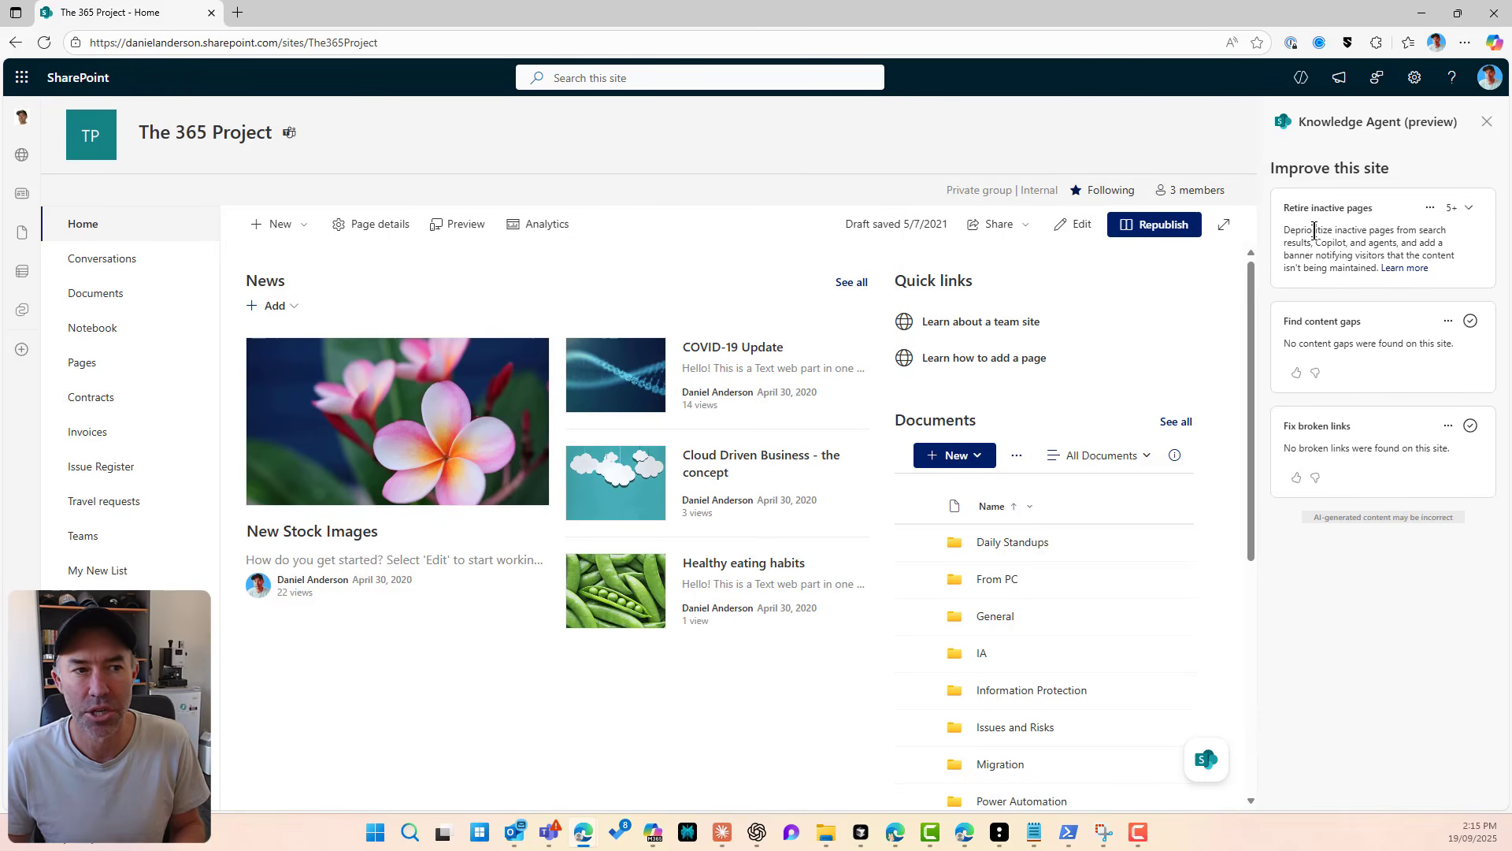
Step: Review the inactive pages suggested for retirement, including the delete, snooze and don't-show-again options for the first Cloud Driven Business page
click(1467, 209)
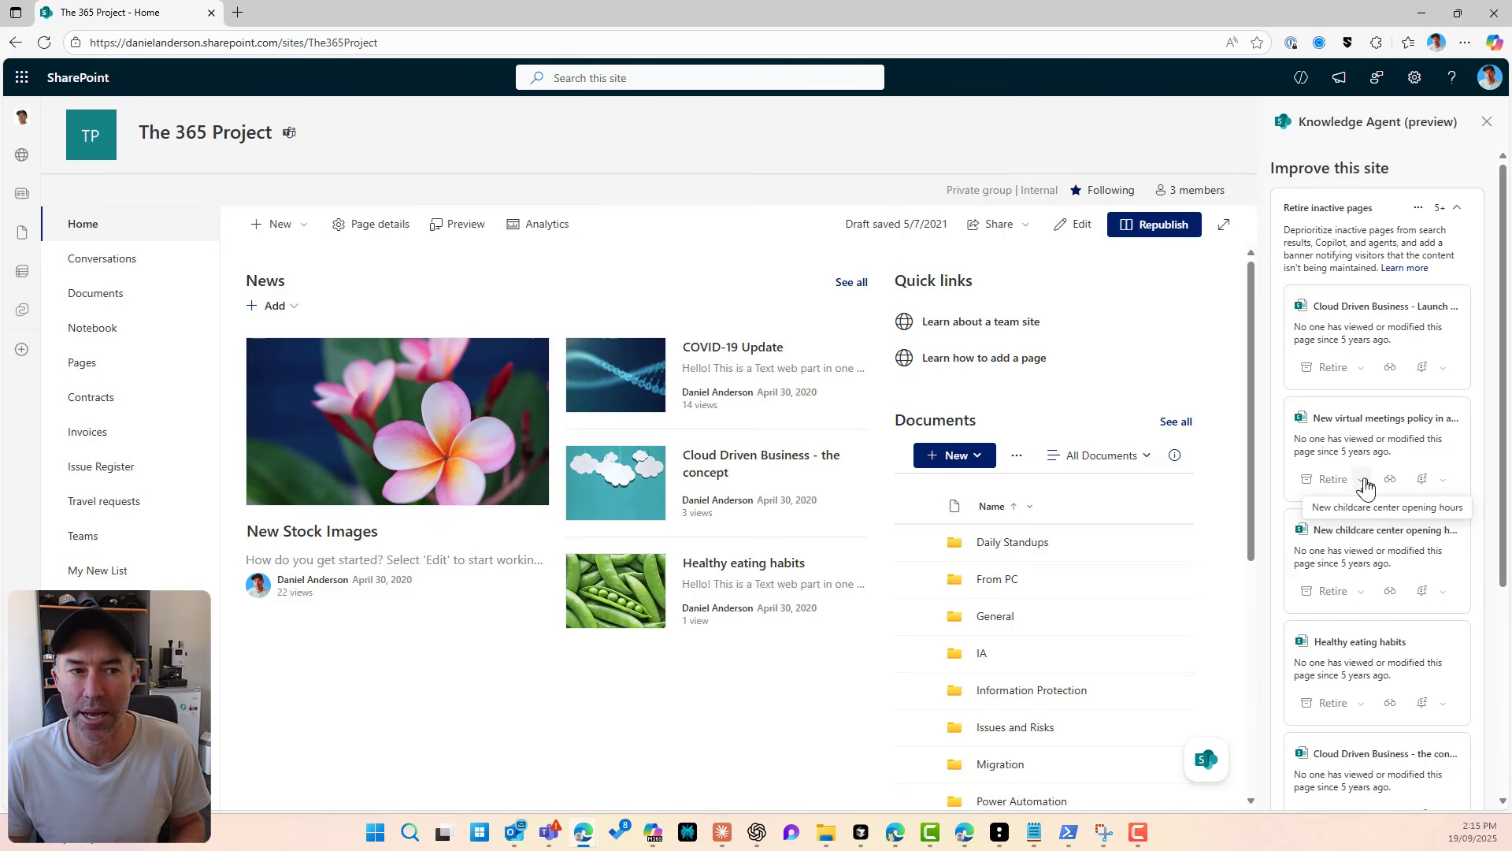
click(1363, 369)
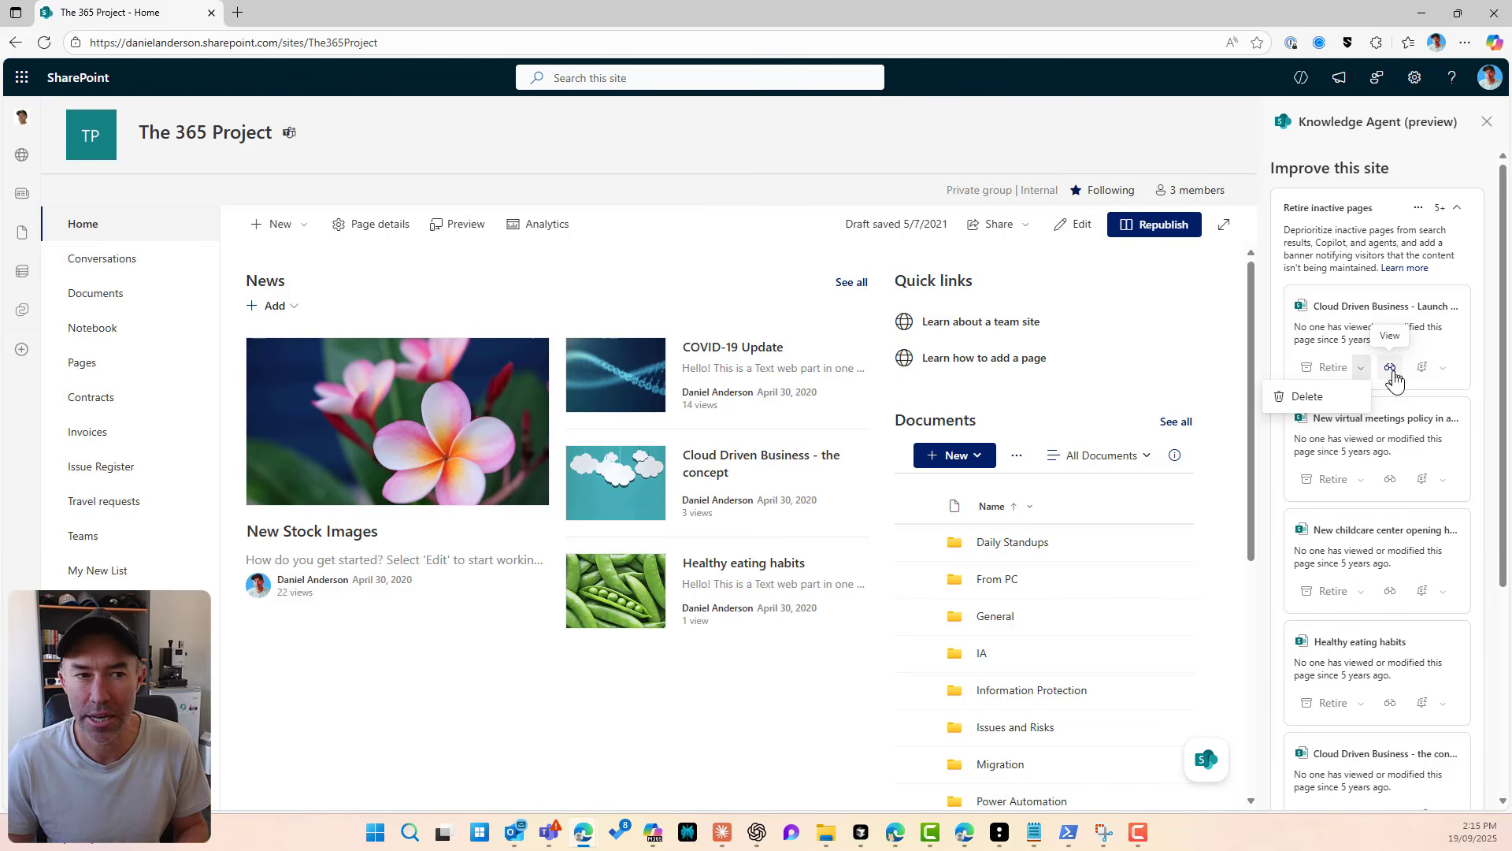
click(1445, 370)
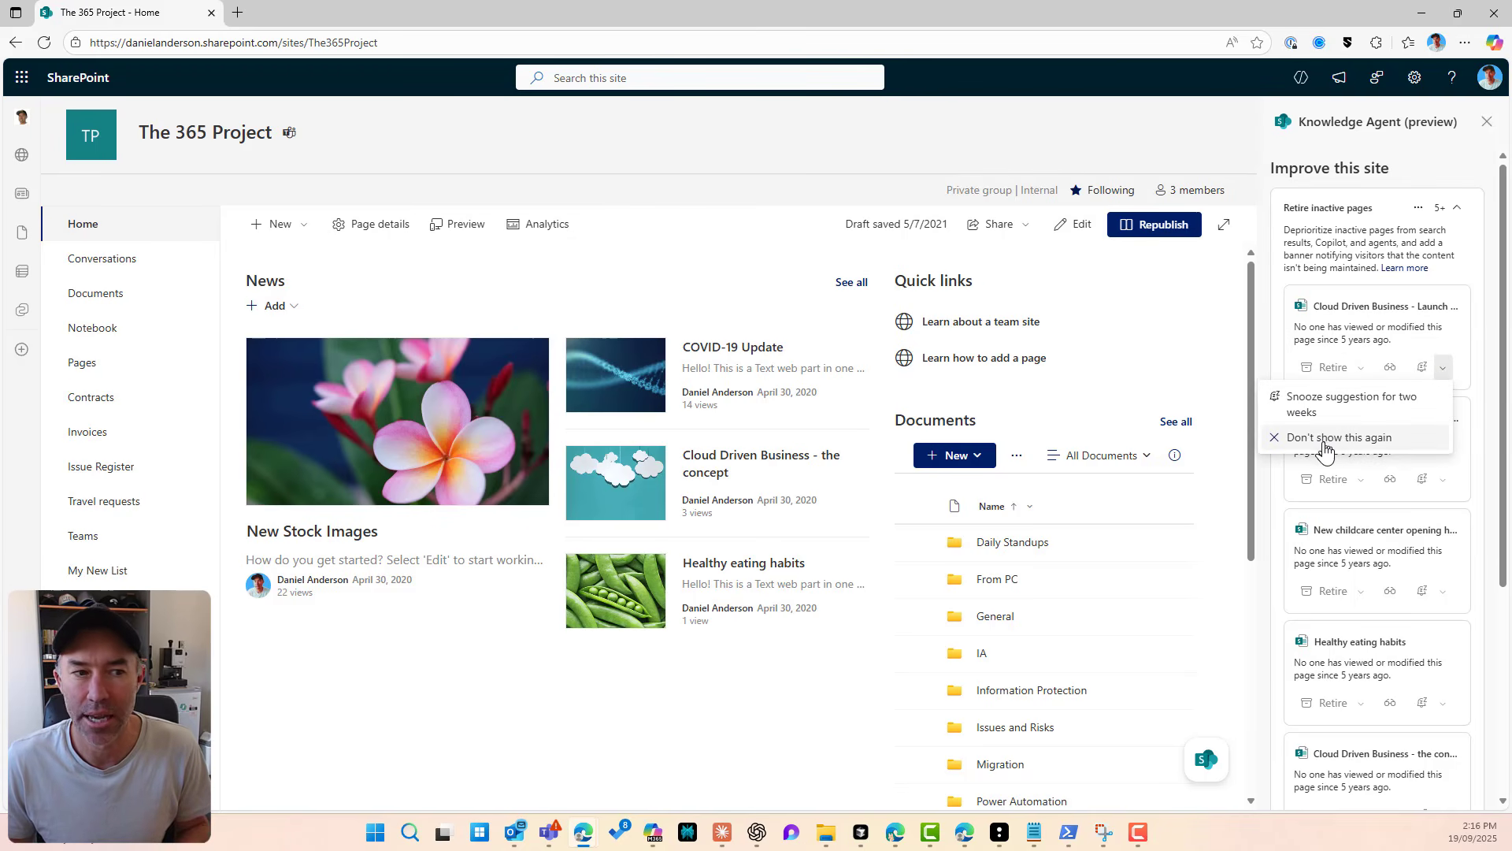
scroll(1391, 457, down, 3)
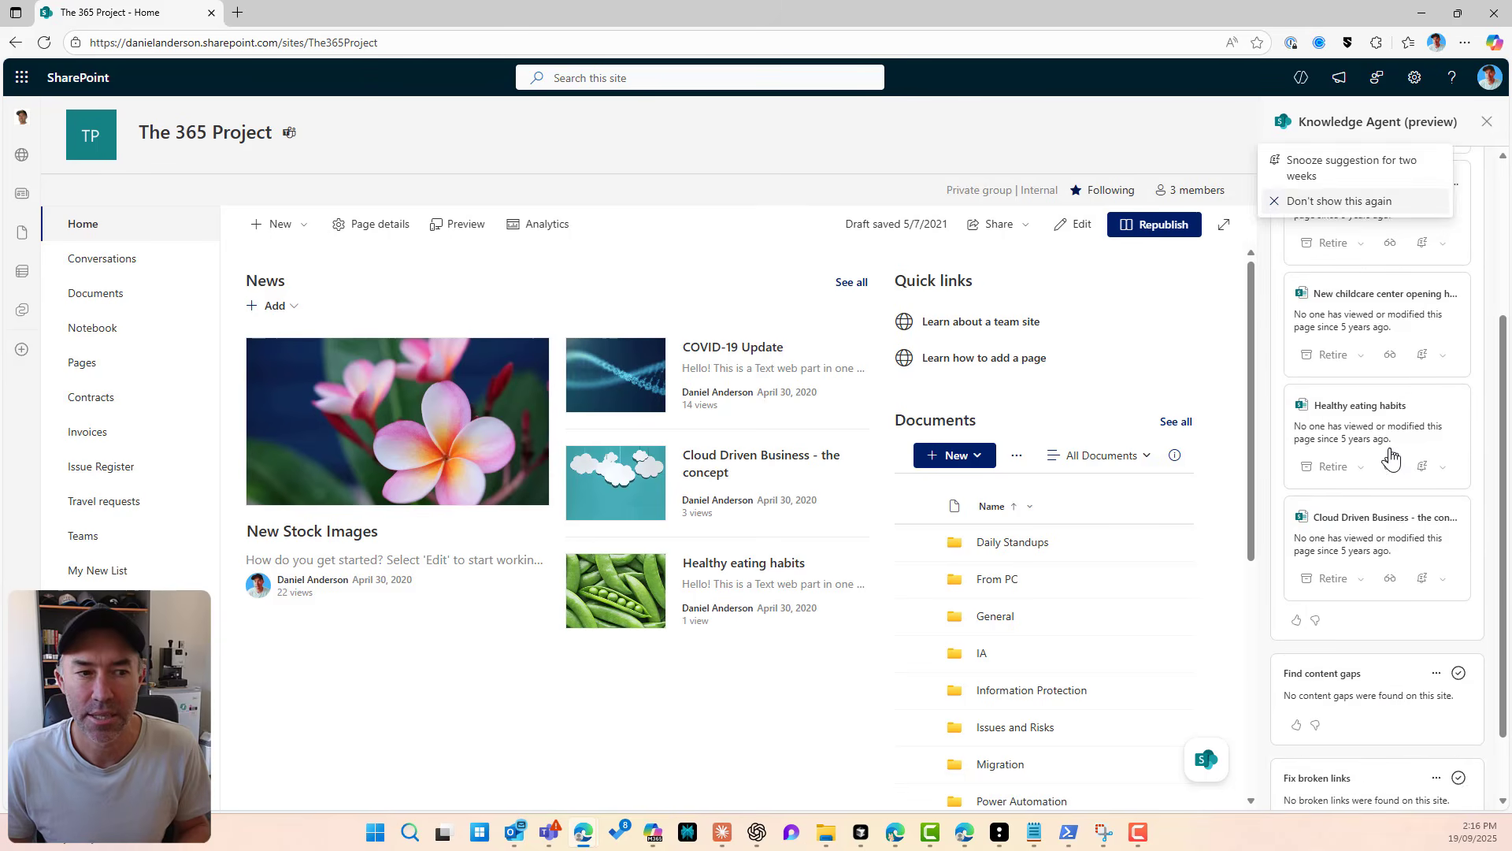
scroll(1391, 457, down, 1)
scroll(1391, 457, up, 4)
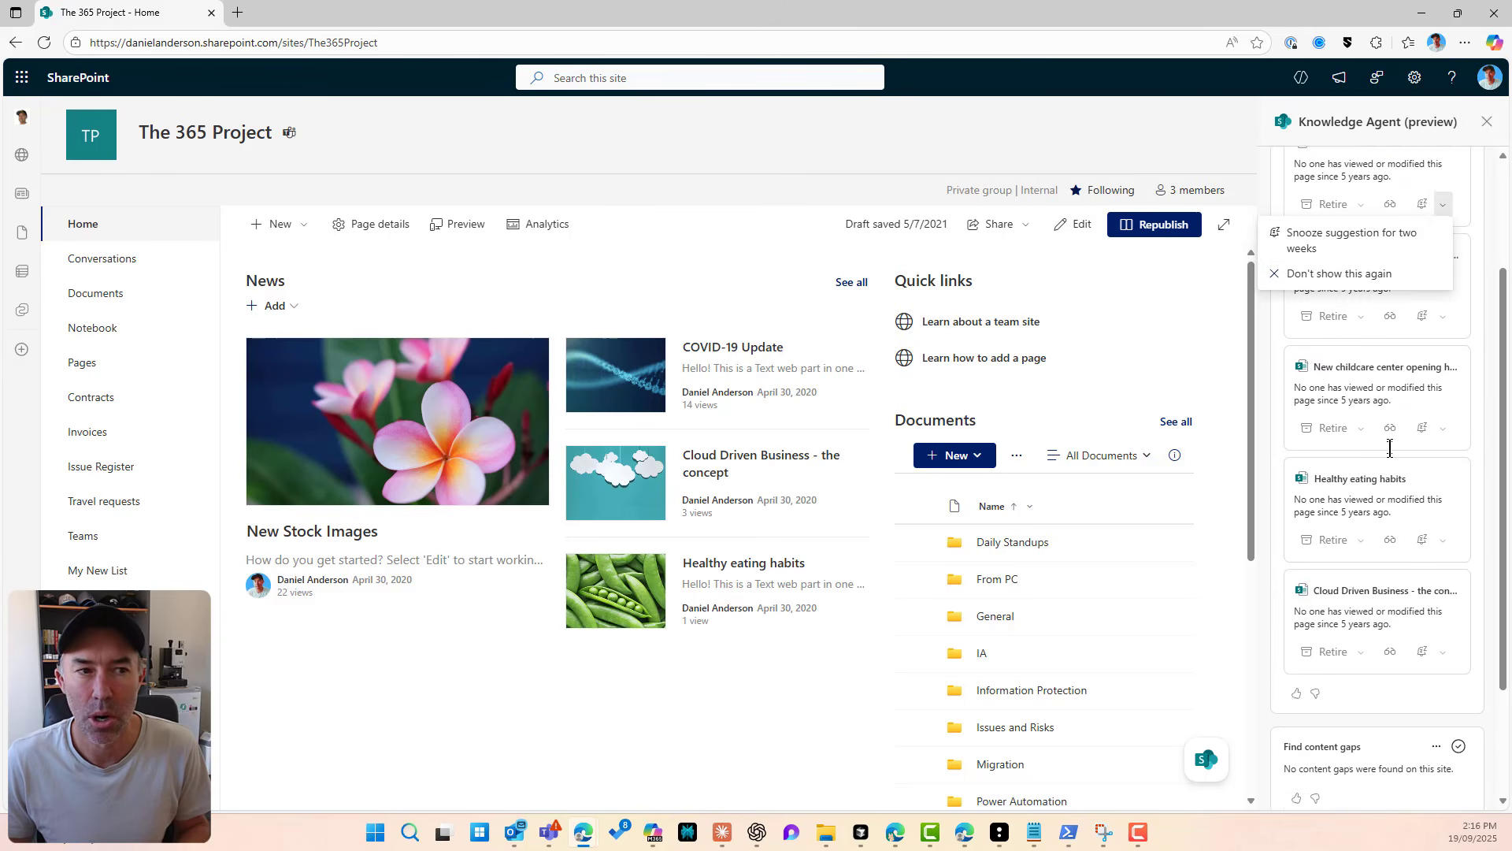
click(1440, 276)
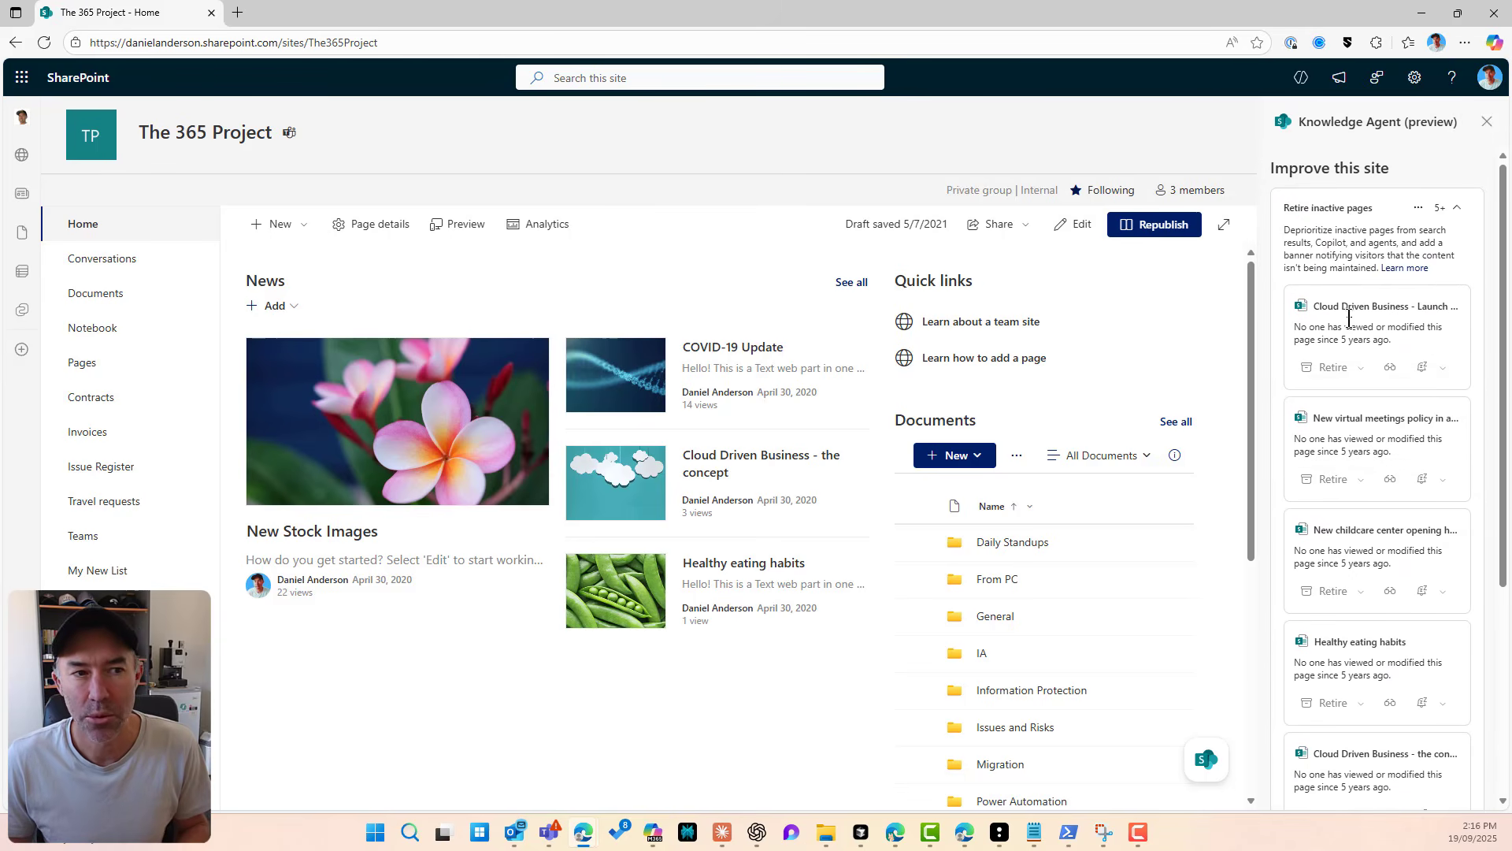
Step: Preview the suggested inactive page New virtual meetings policy in action, retire it, and check its maintenance banner
click(1390, 480)
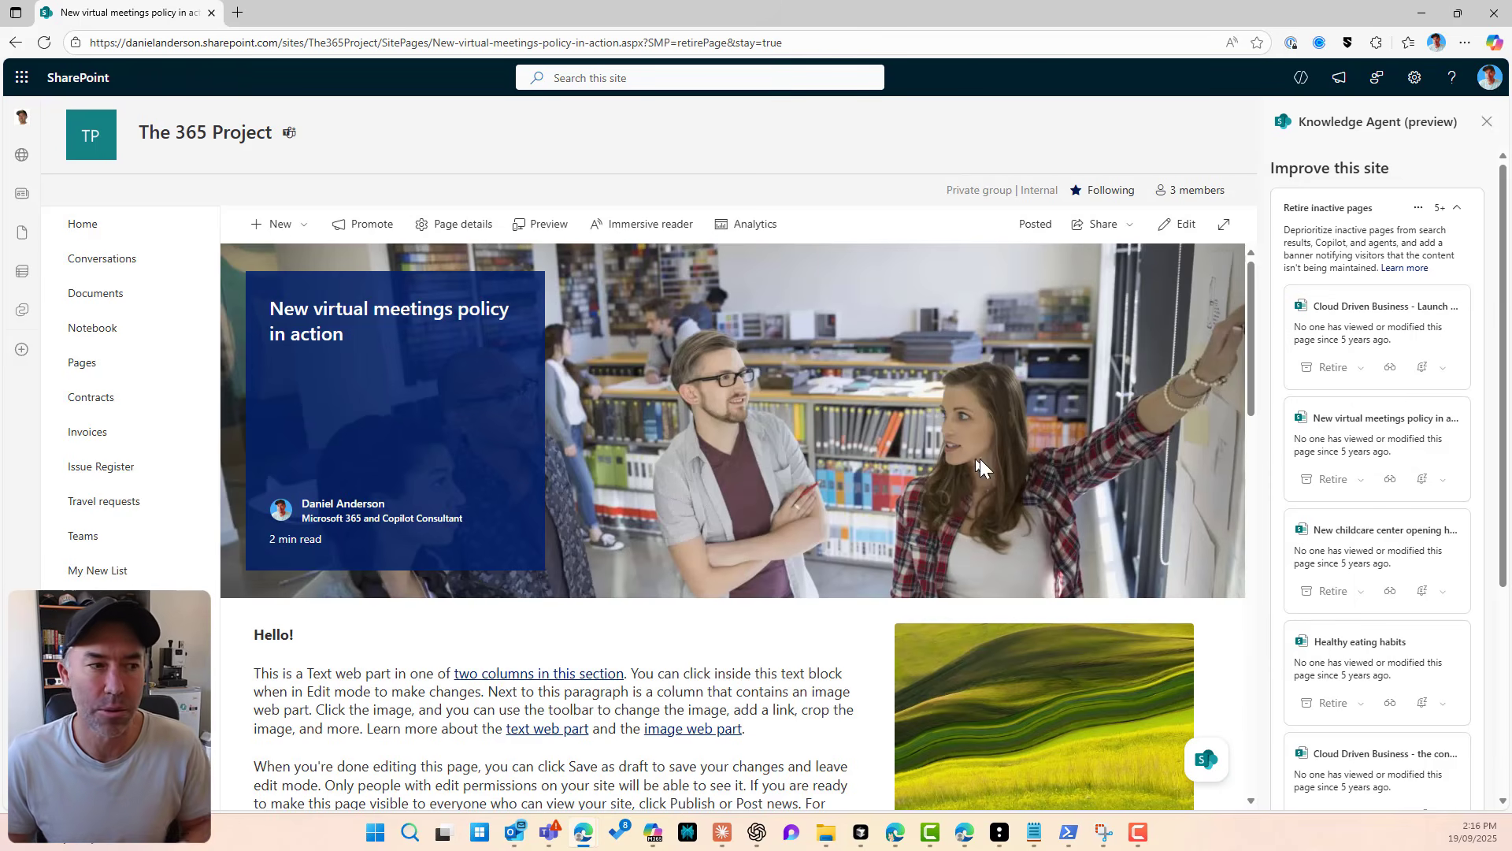
click(1330, 481)
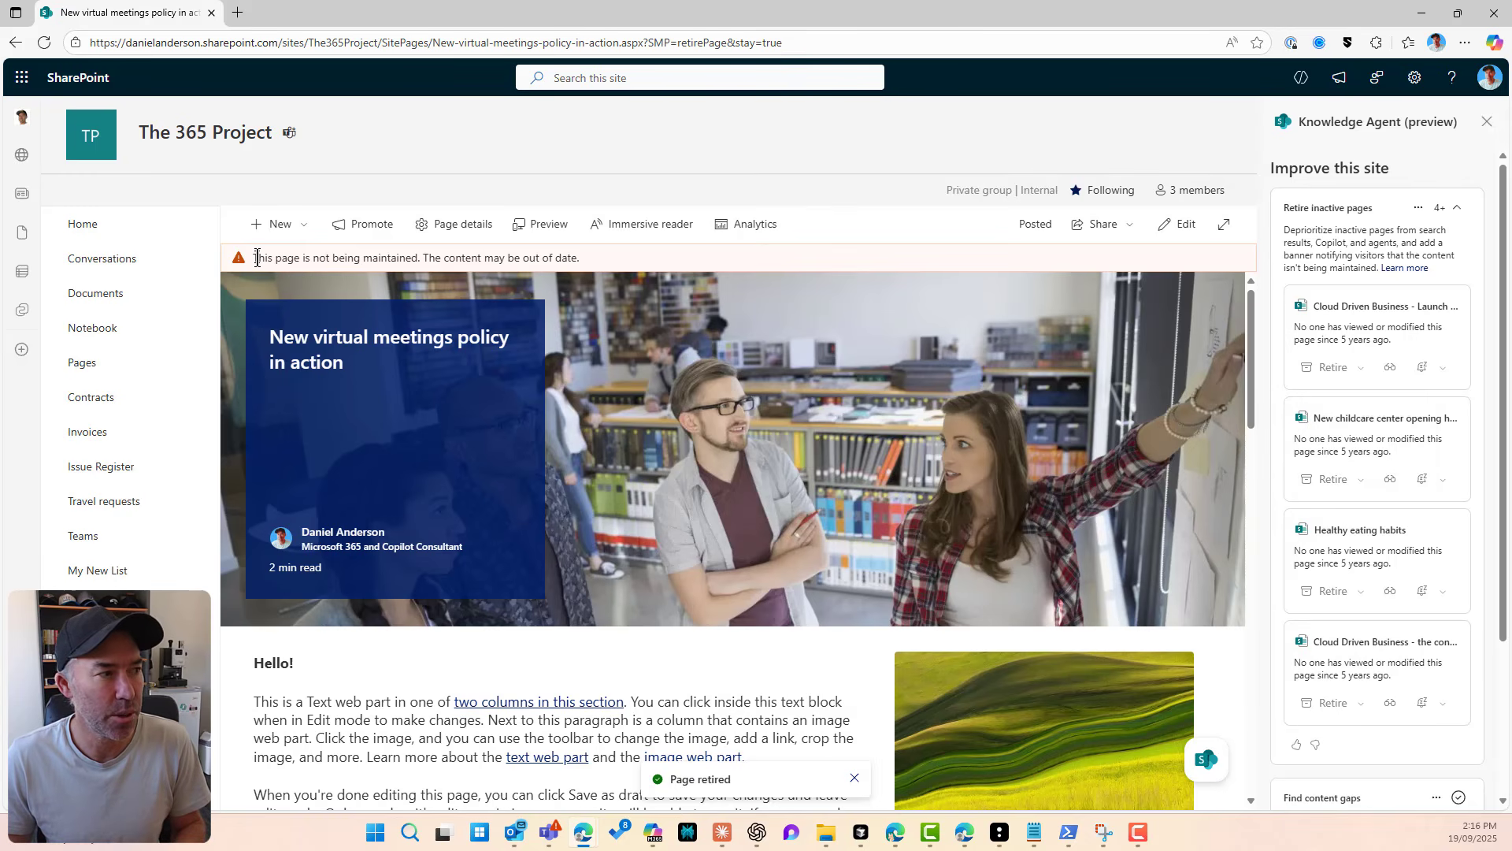
drag(257, 258, 421, 260)
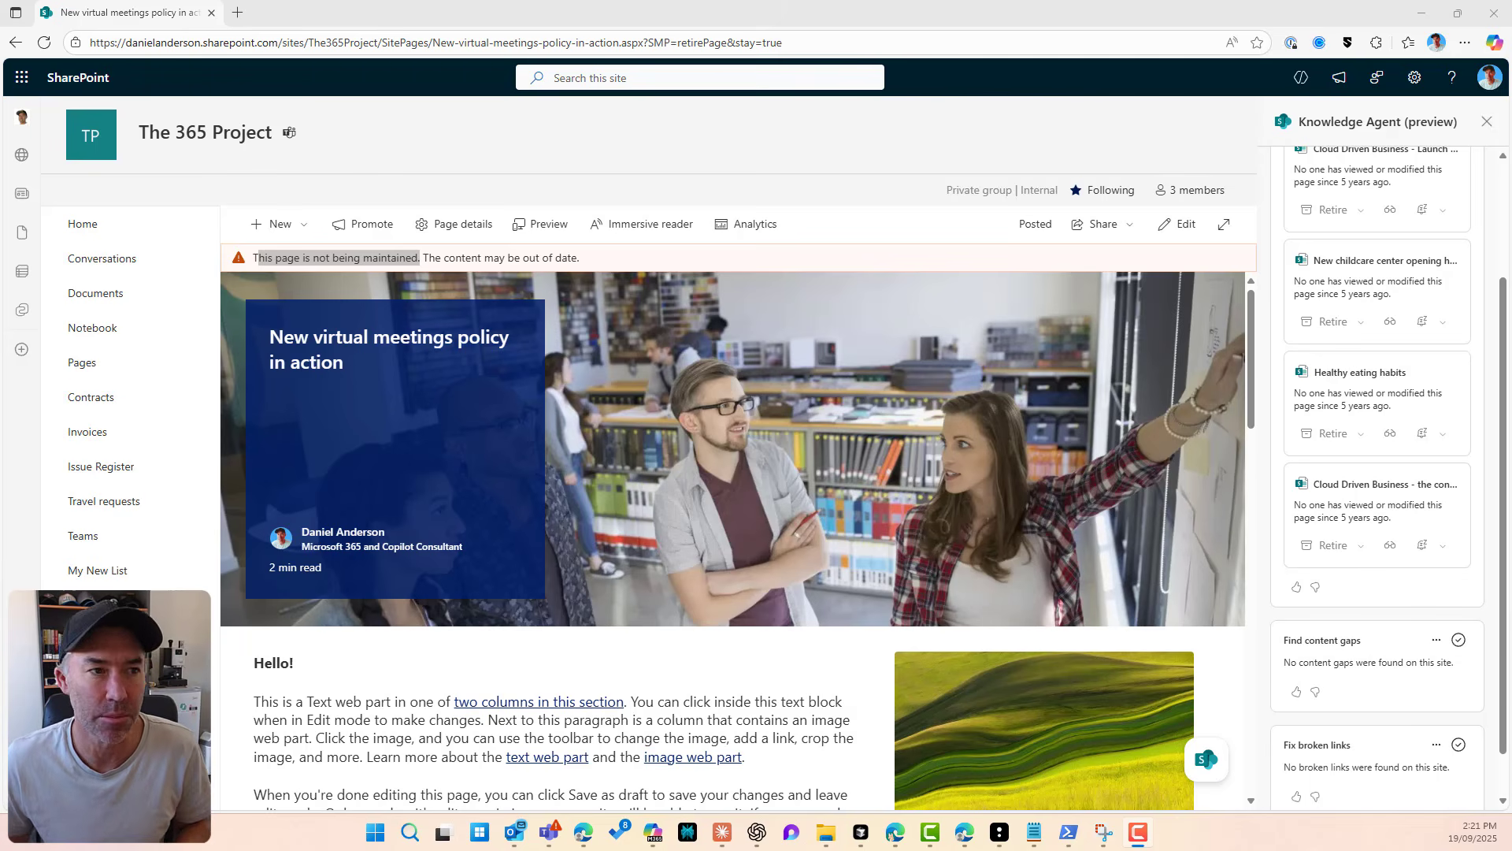
Step: Open the retired New virtual meetings policy in action page in a second browser tab
click(1415, 77)
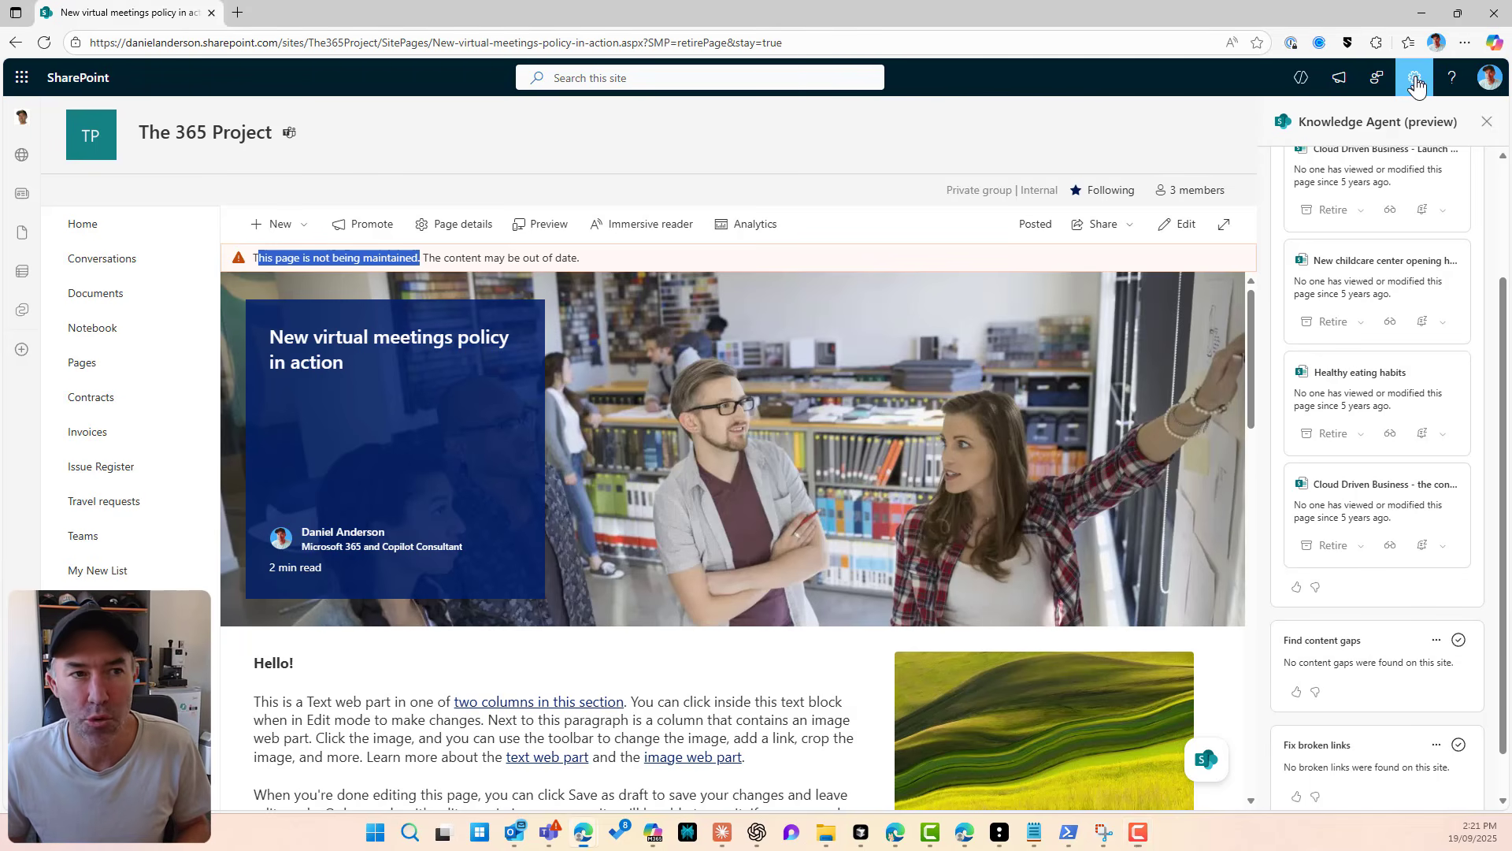
click(483, 43)
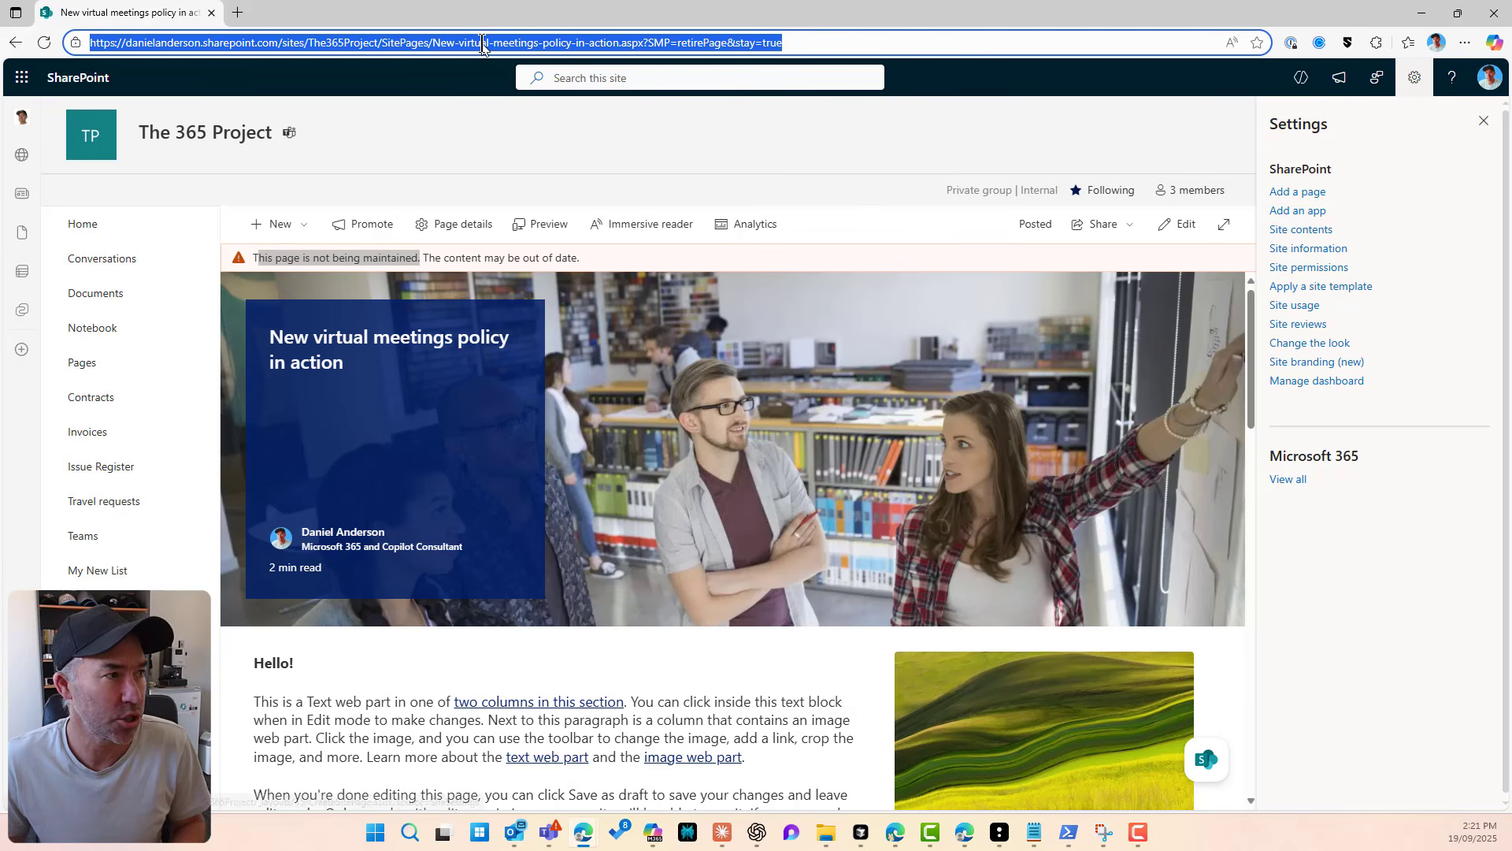
key(ctrl+c)
key(ctrl+t)
key(ctrl+v)
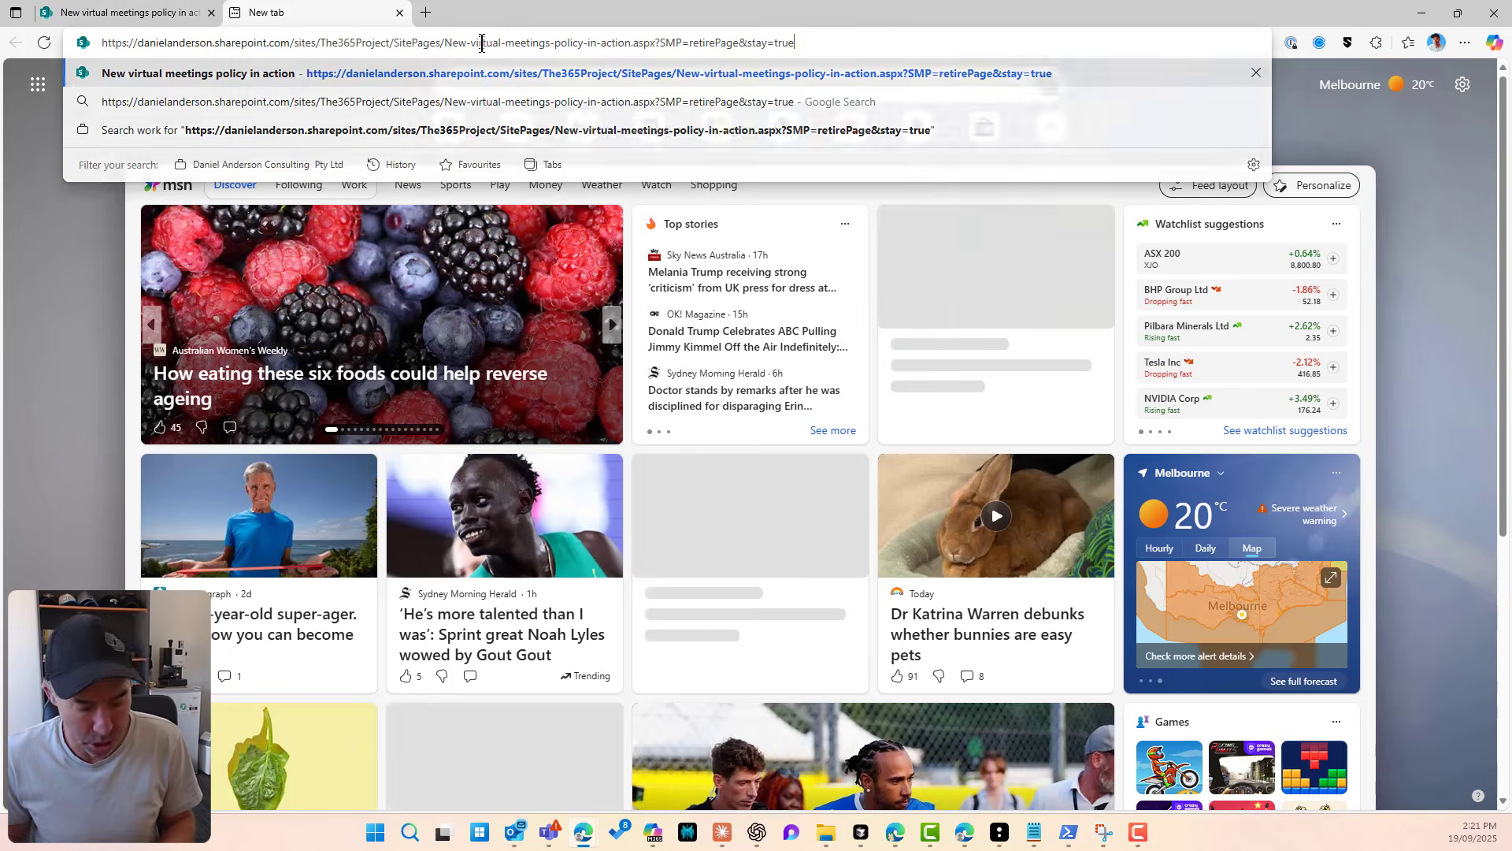
key(Return)
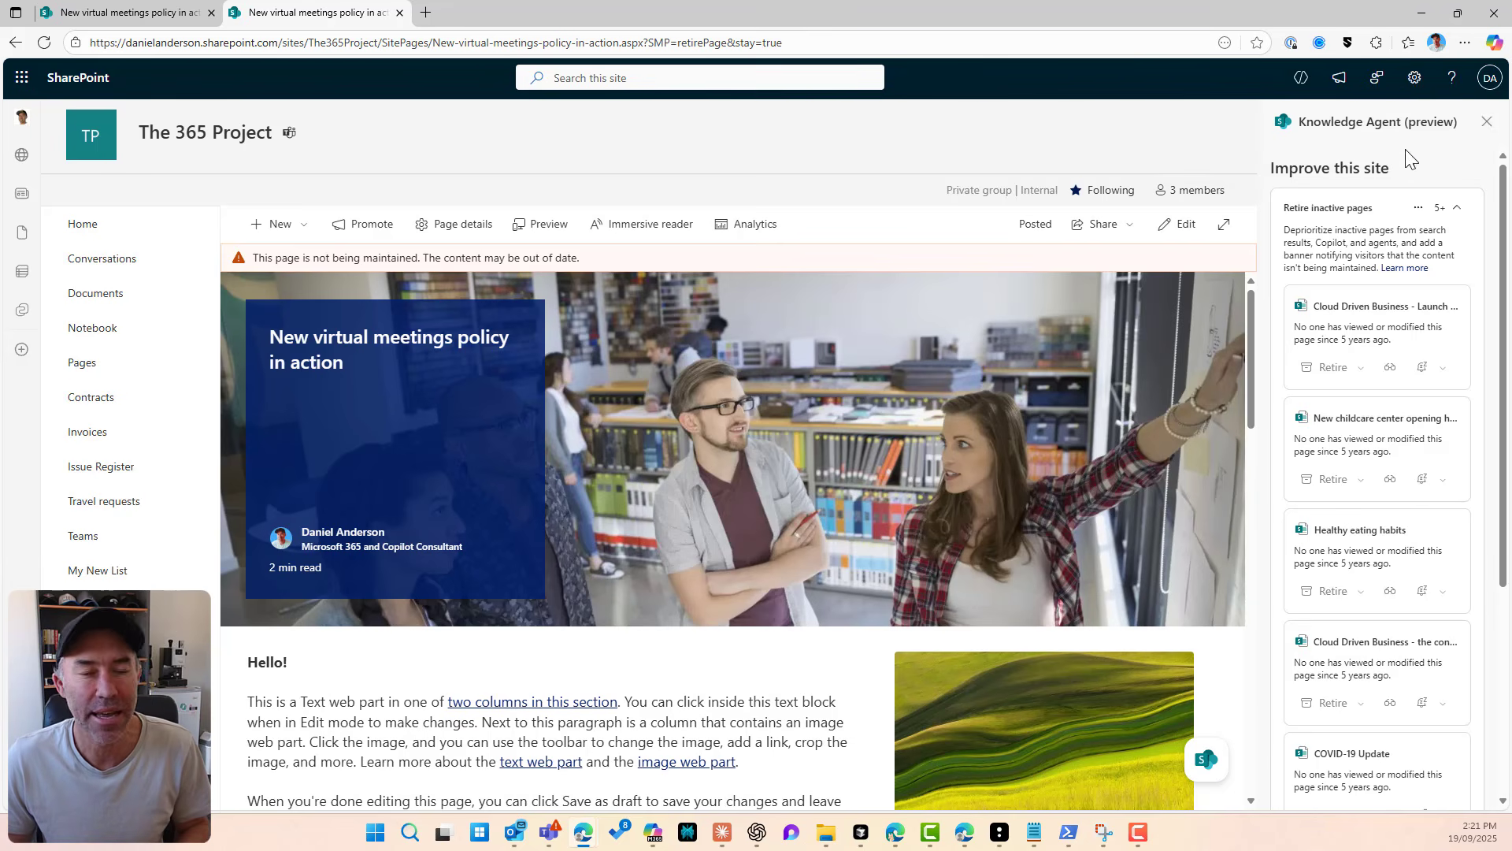
Step: Go to The 365 Project site's contents and open the Site Pages library
click(1410, 80)
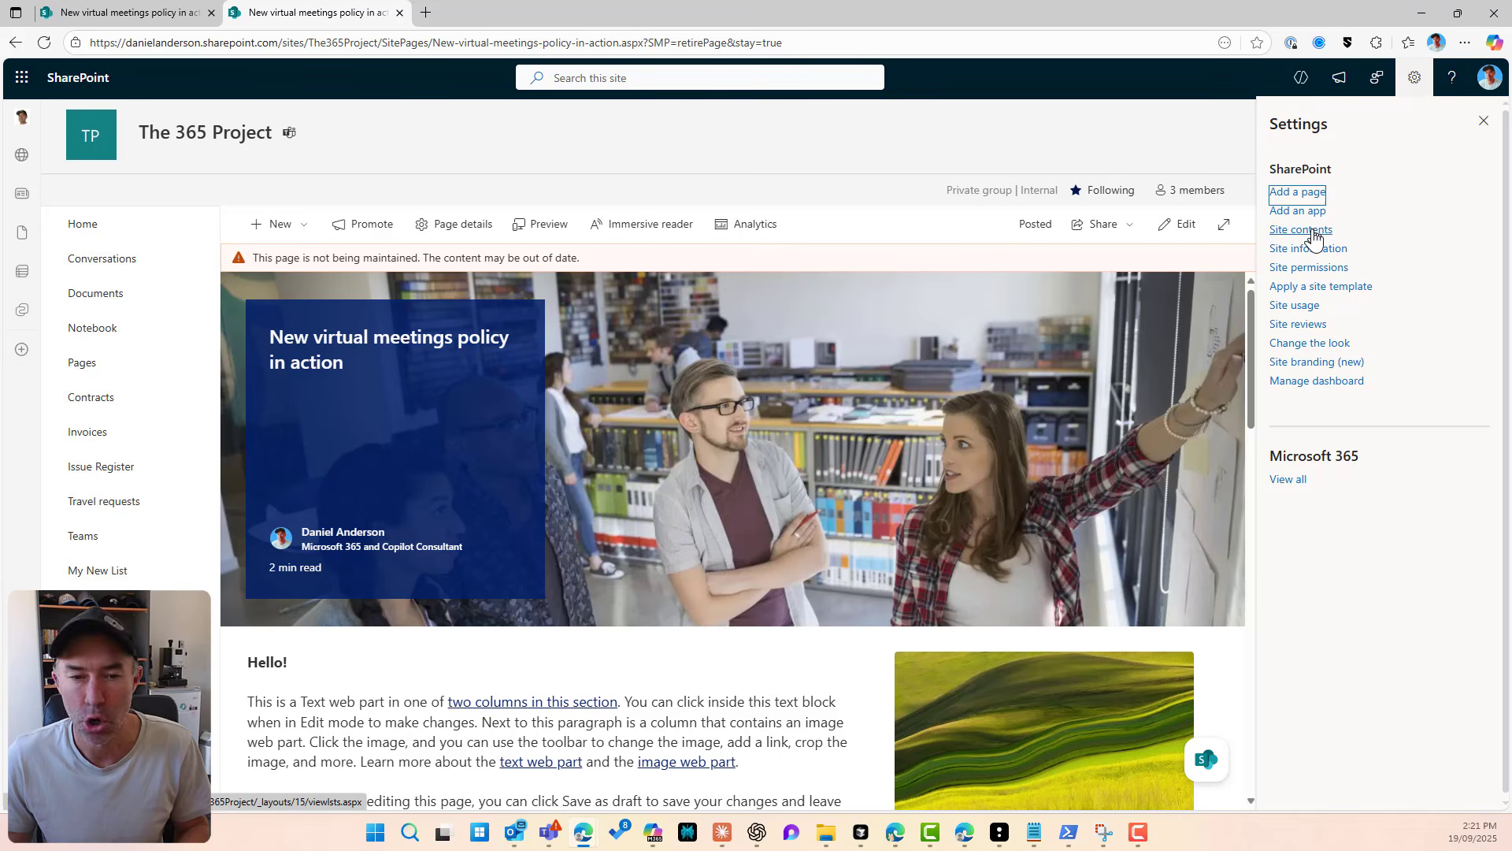
click(1312, 230)
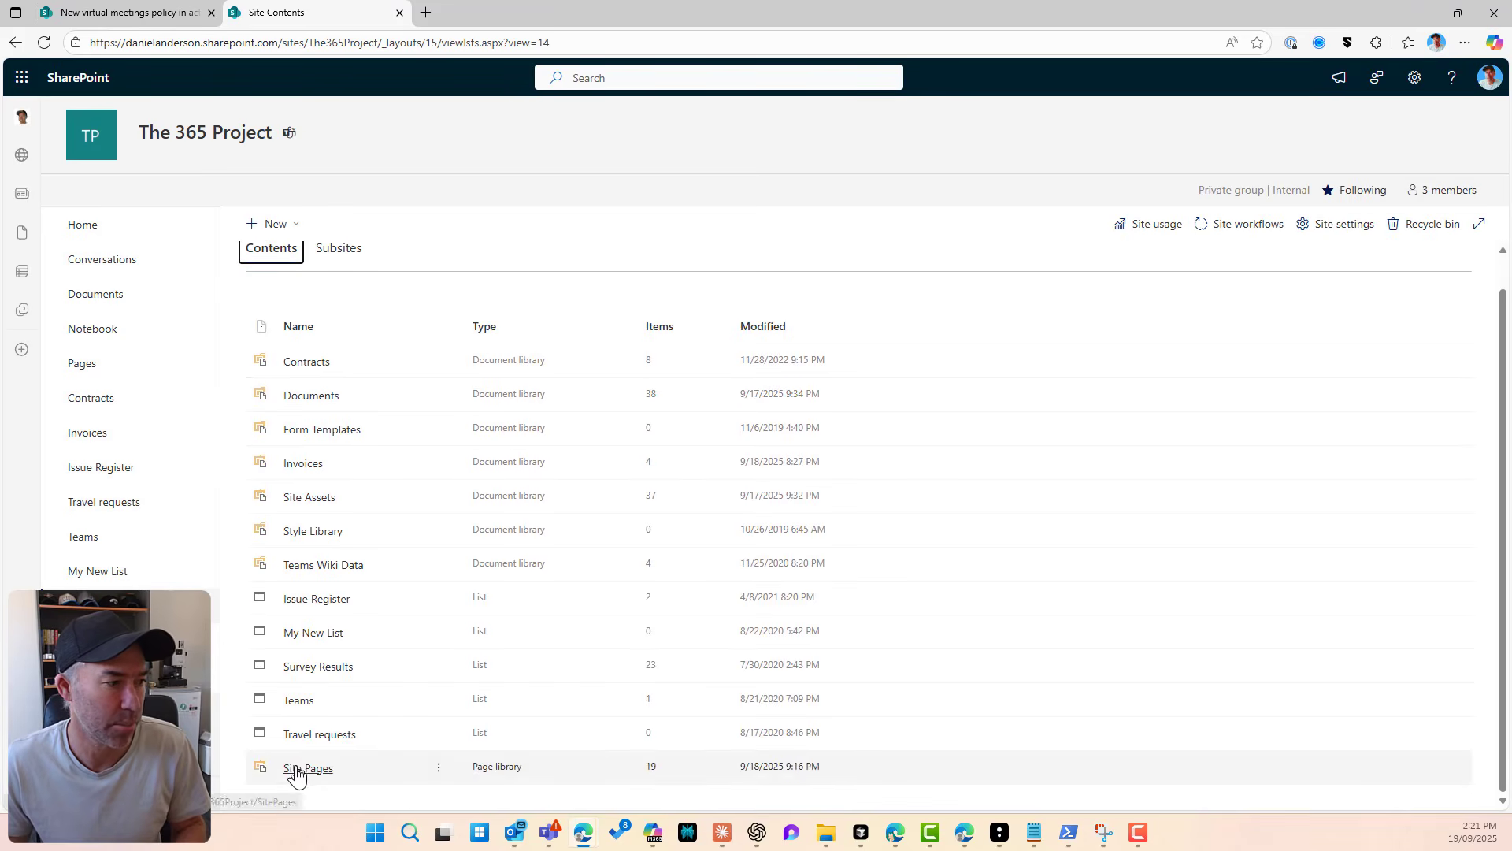
click(296, 769)
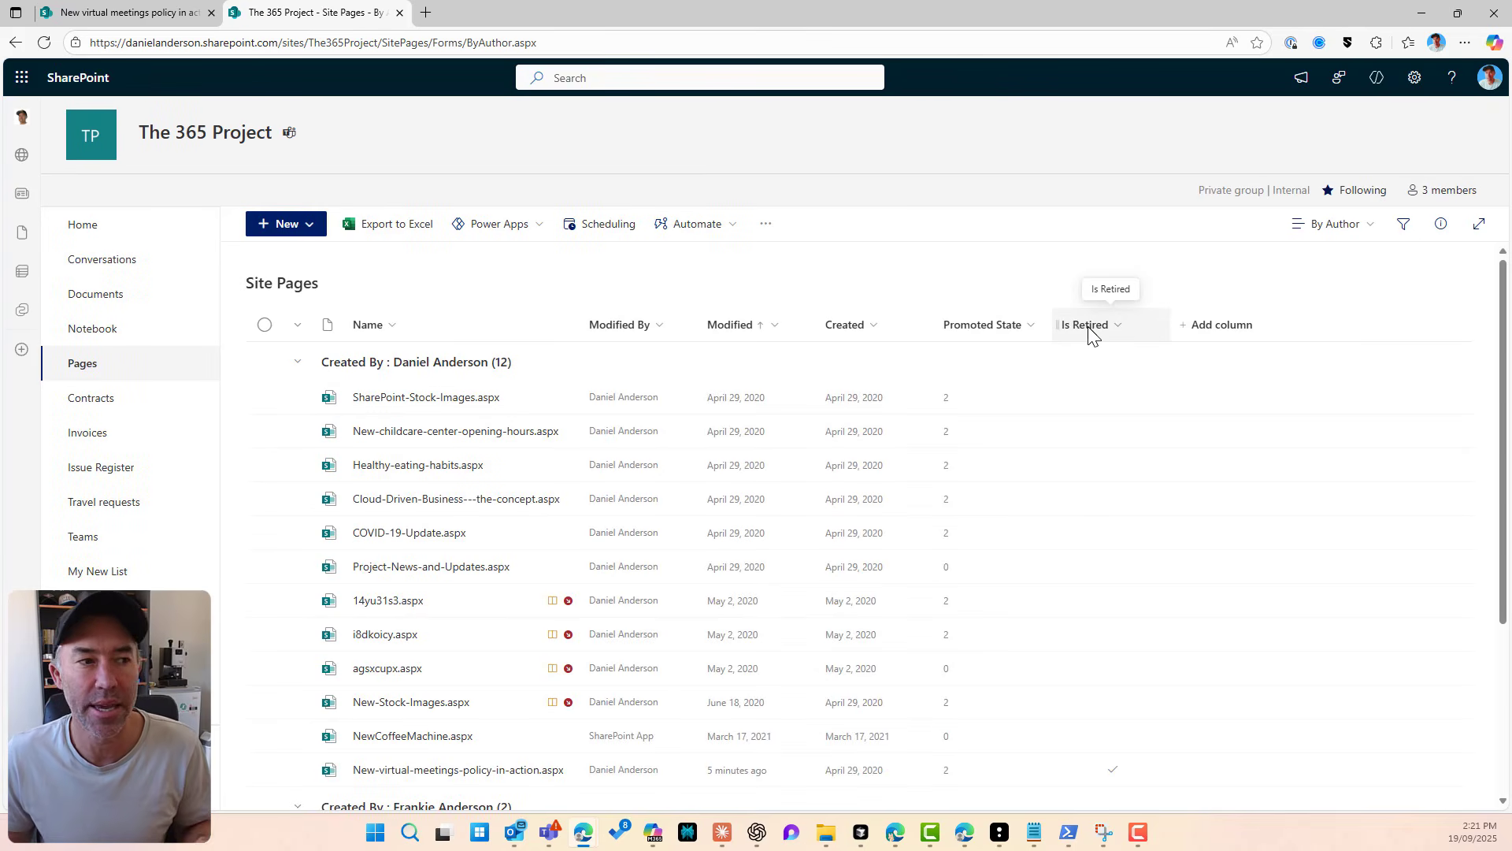
Step: Clear the Is Retired property of New-virtual-meetings-policy-in-action.aspx in the Site Pages library
scroll(1046, 465, down, 3)
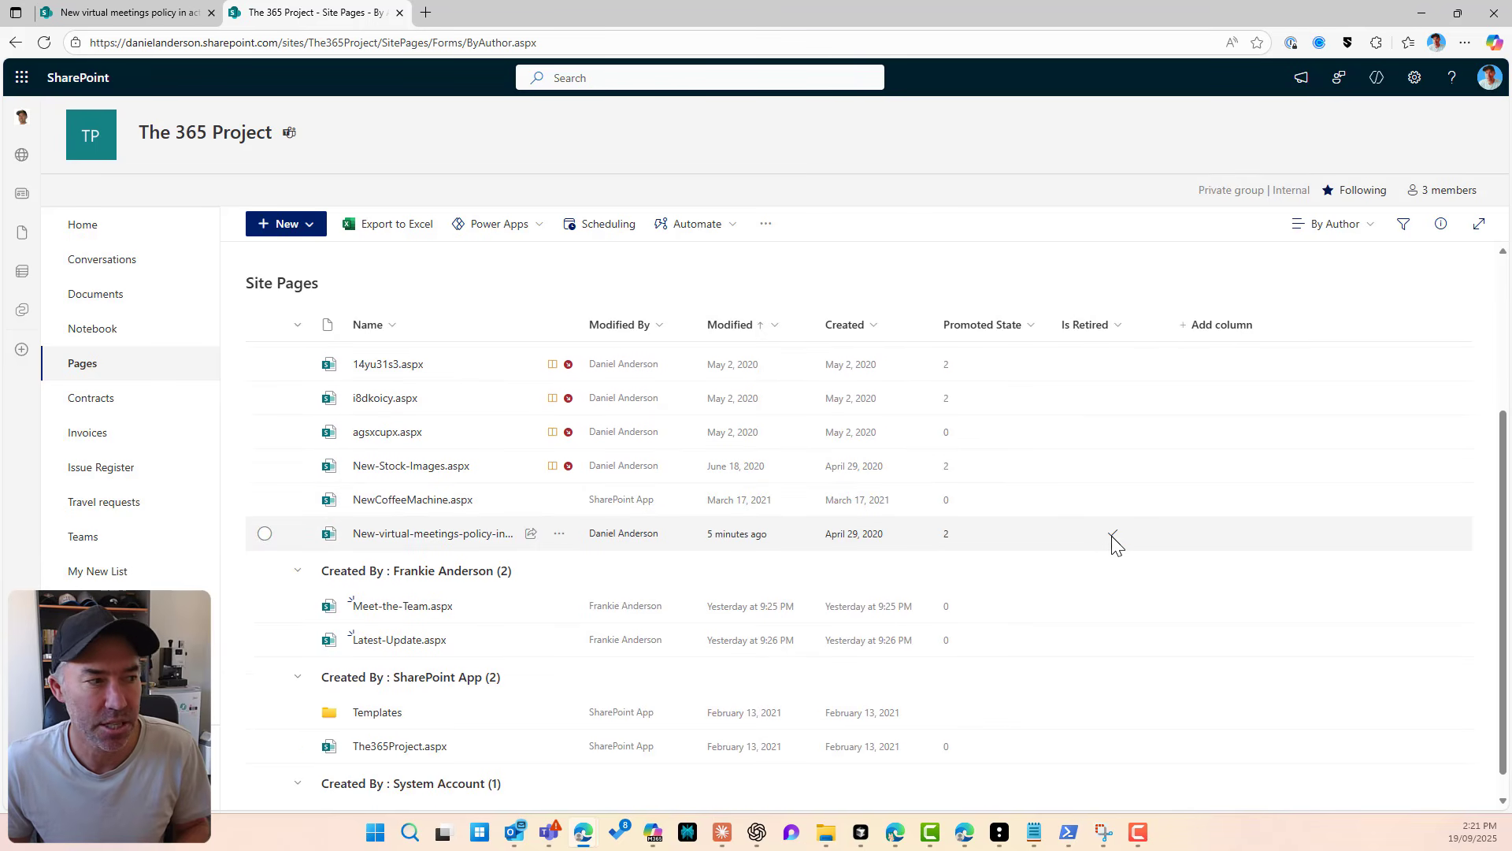
click(266, 534)
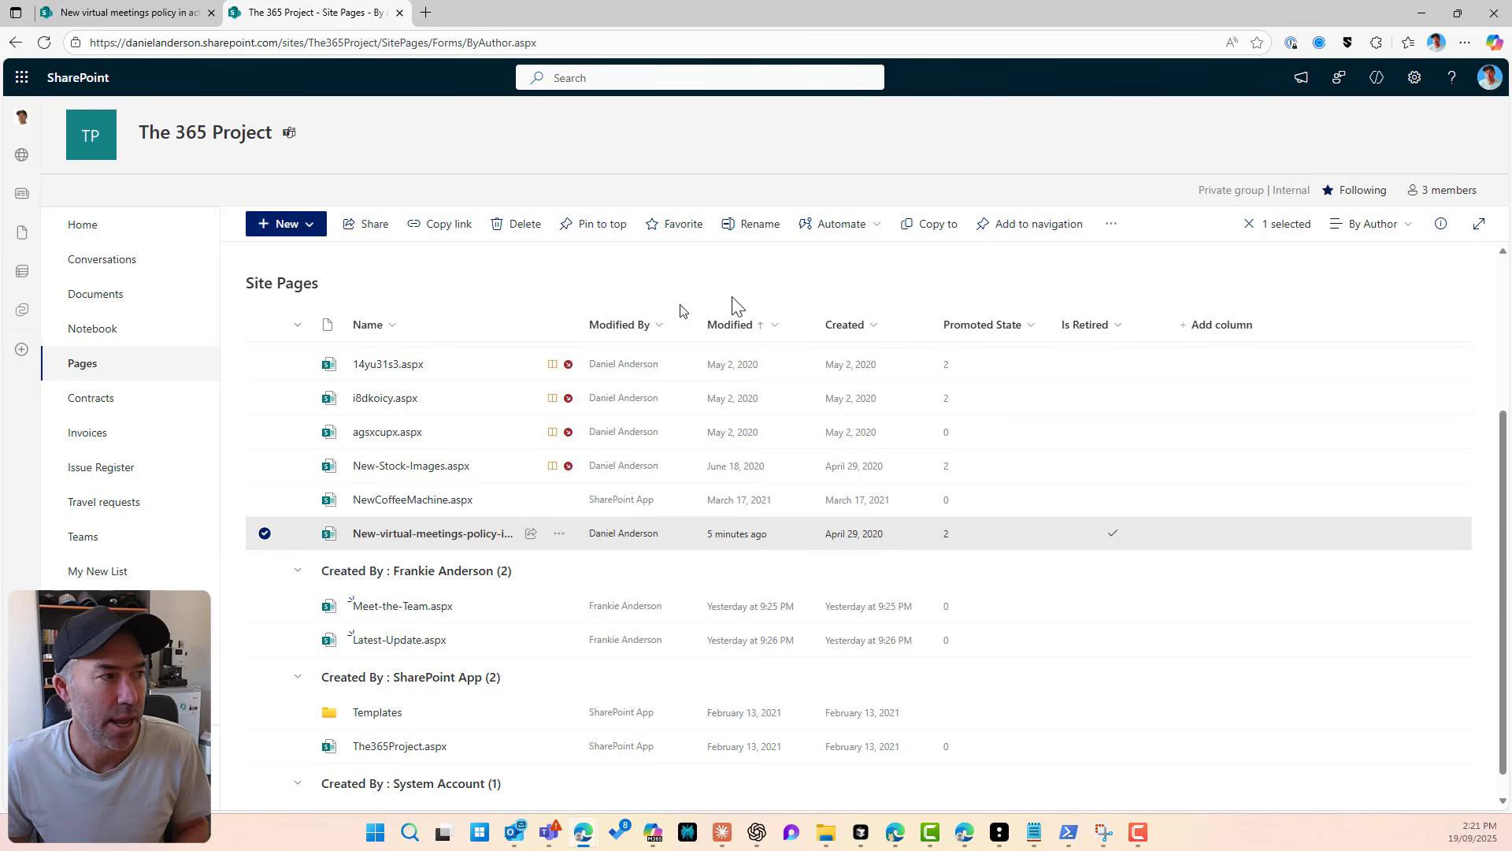
click(1441, 223)
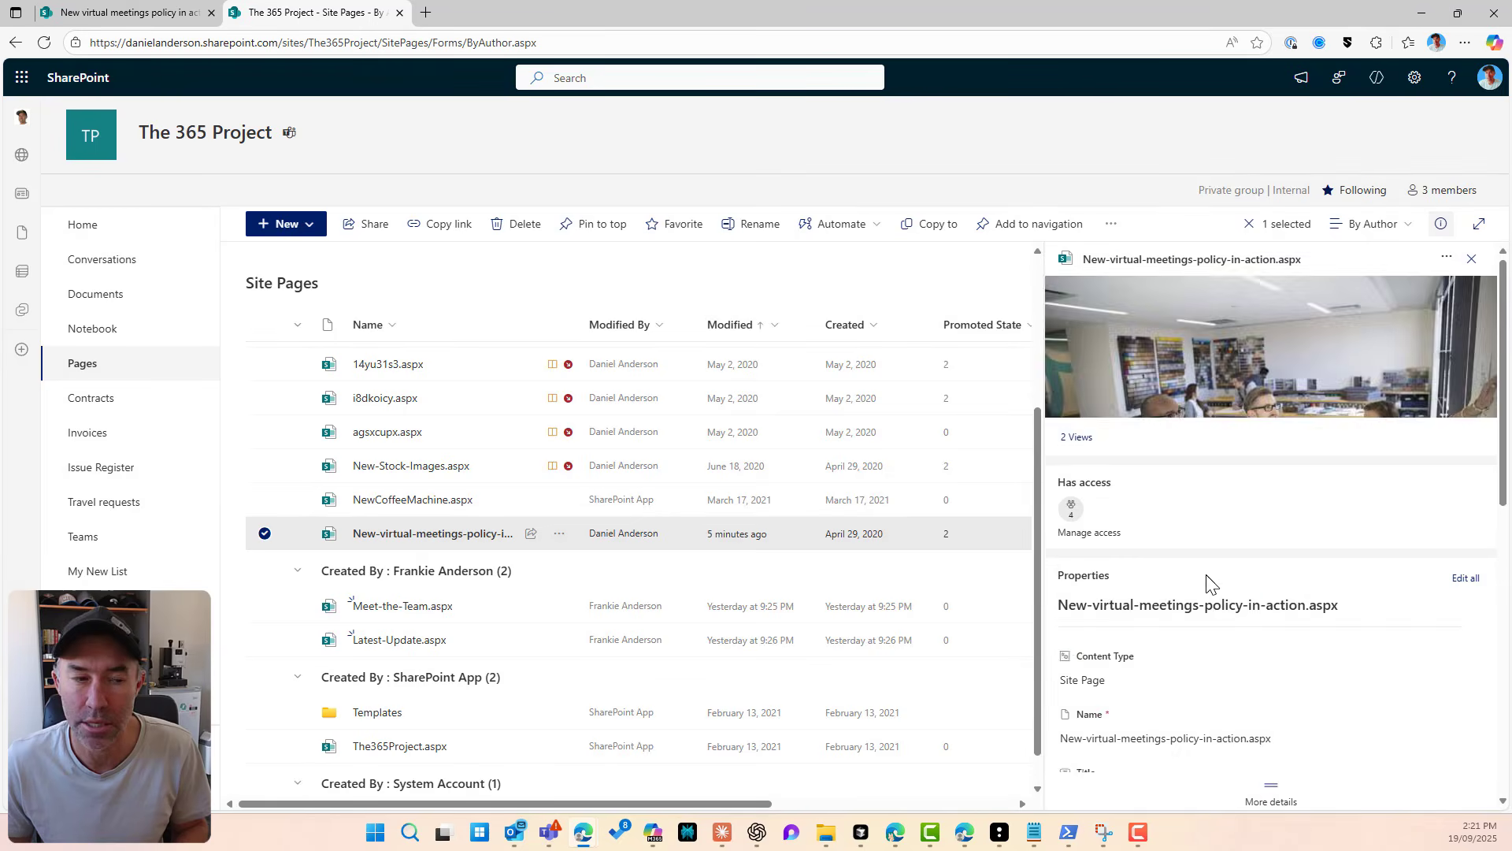
scroll(1207, 576, down, 3)
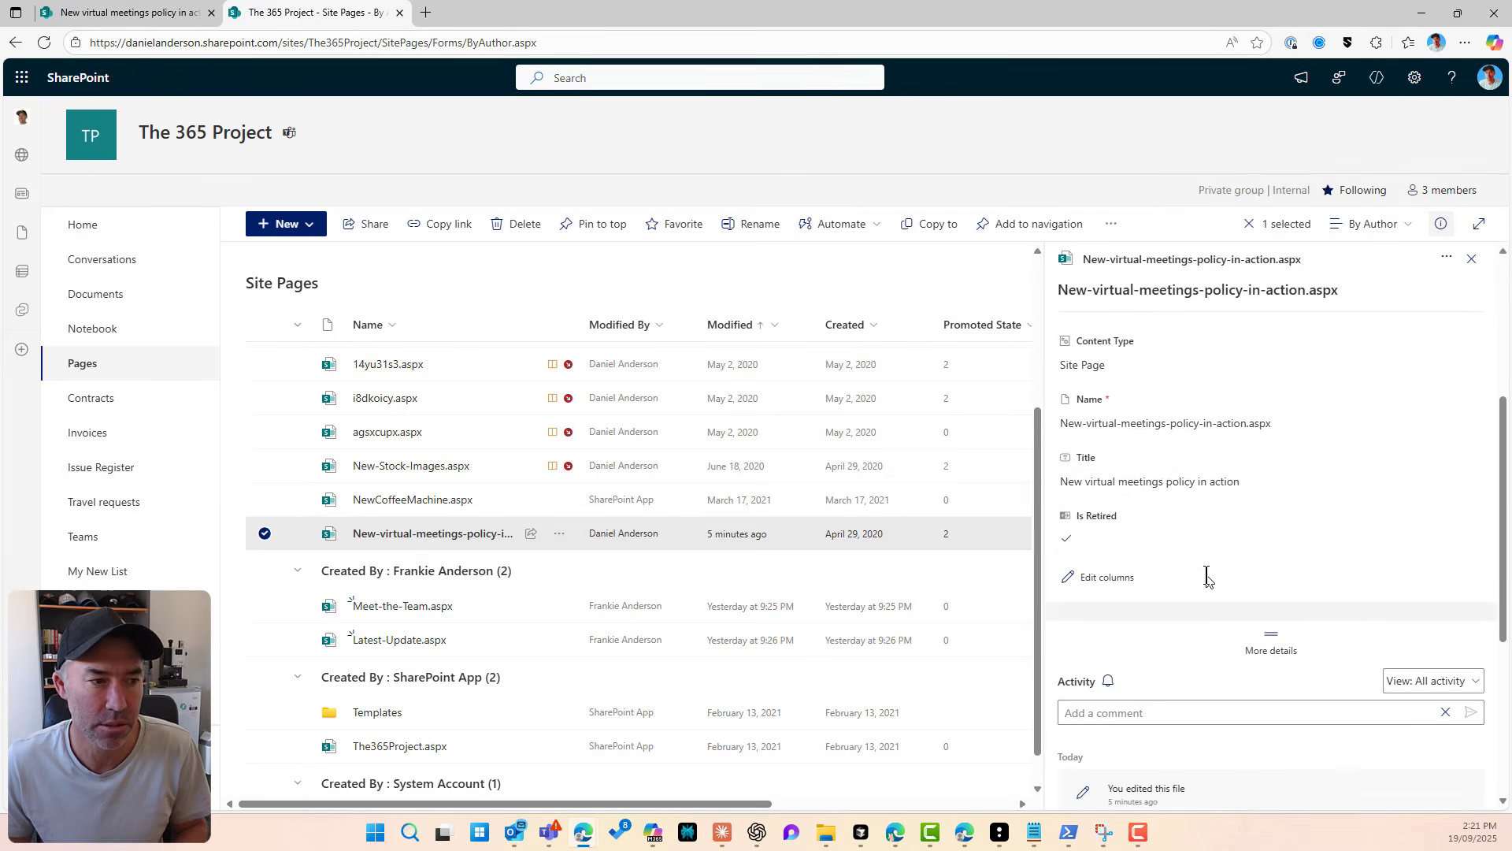
click(1071, 540)
click(1077, 545)
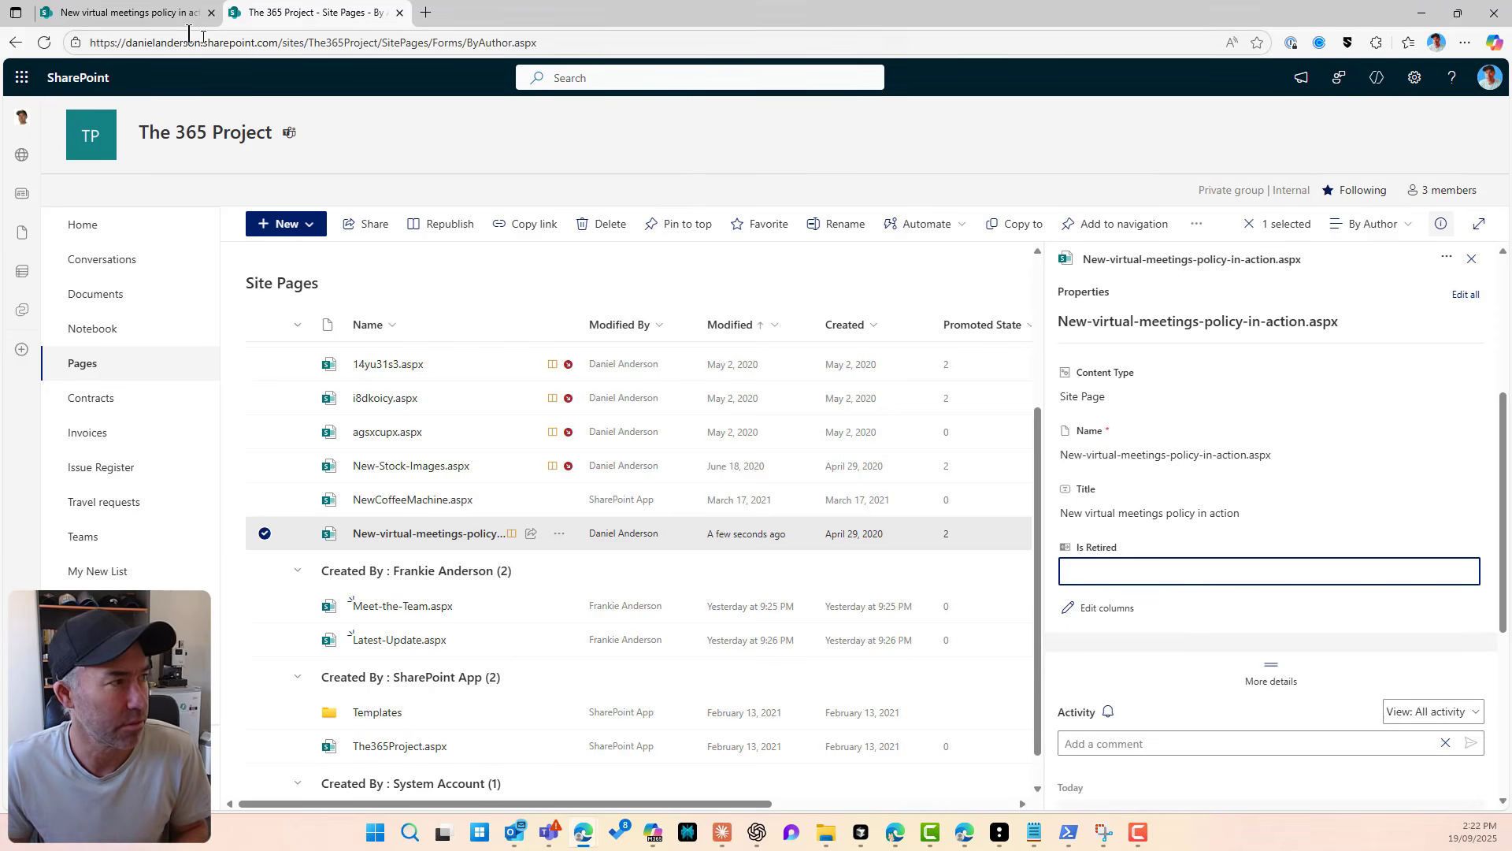
Step: Return to the originally opened virtual meetings policy page, dismiss the site settings, and reload it to check the banner
click(144, 15)
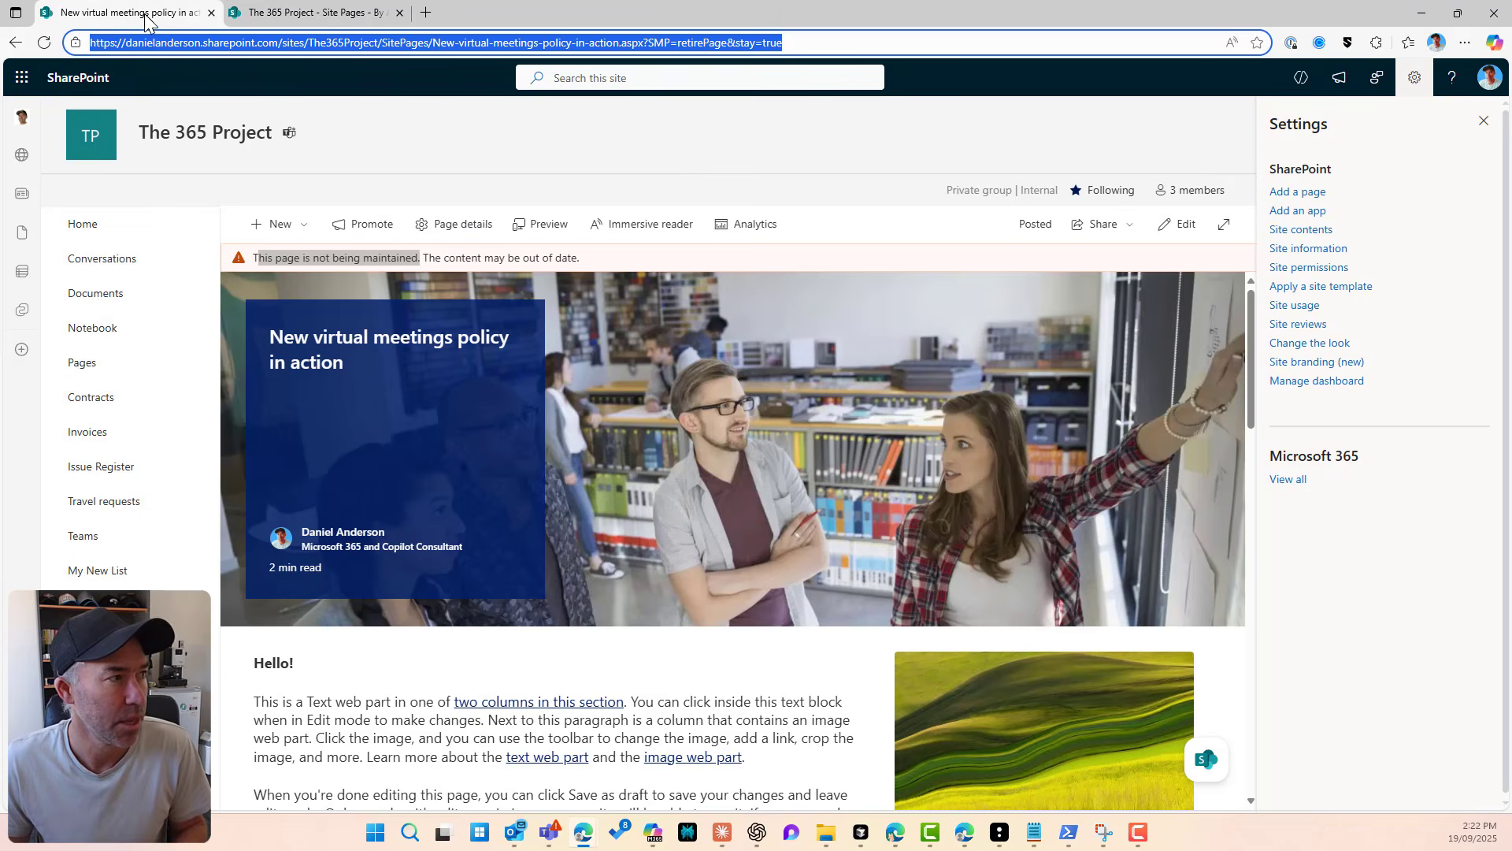
click(1484, 122)
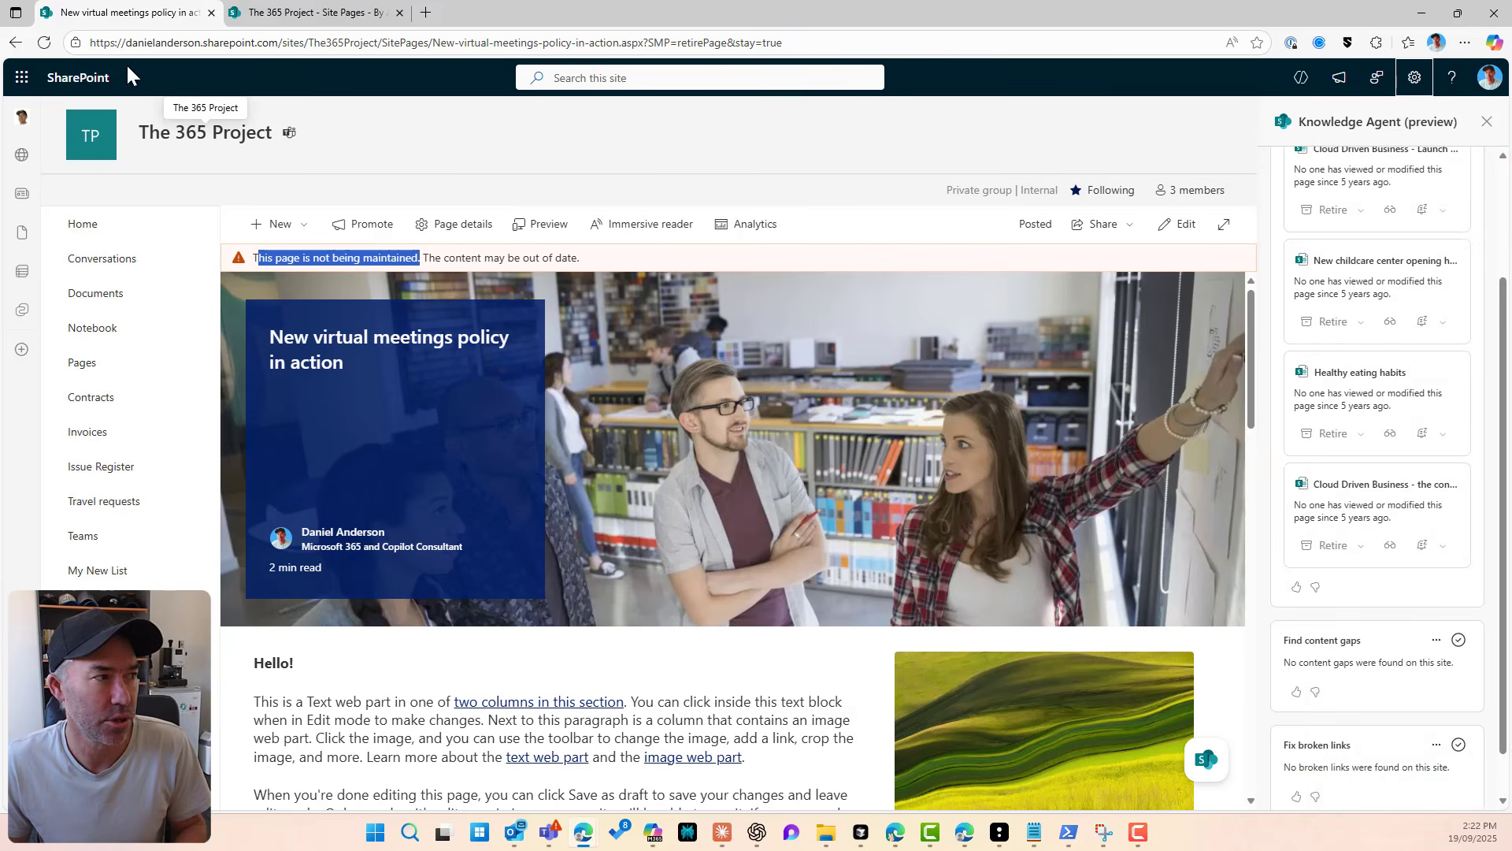
click(44, 42)
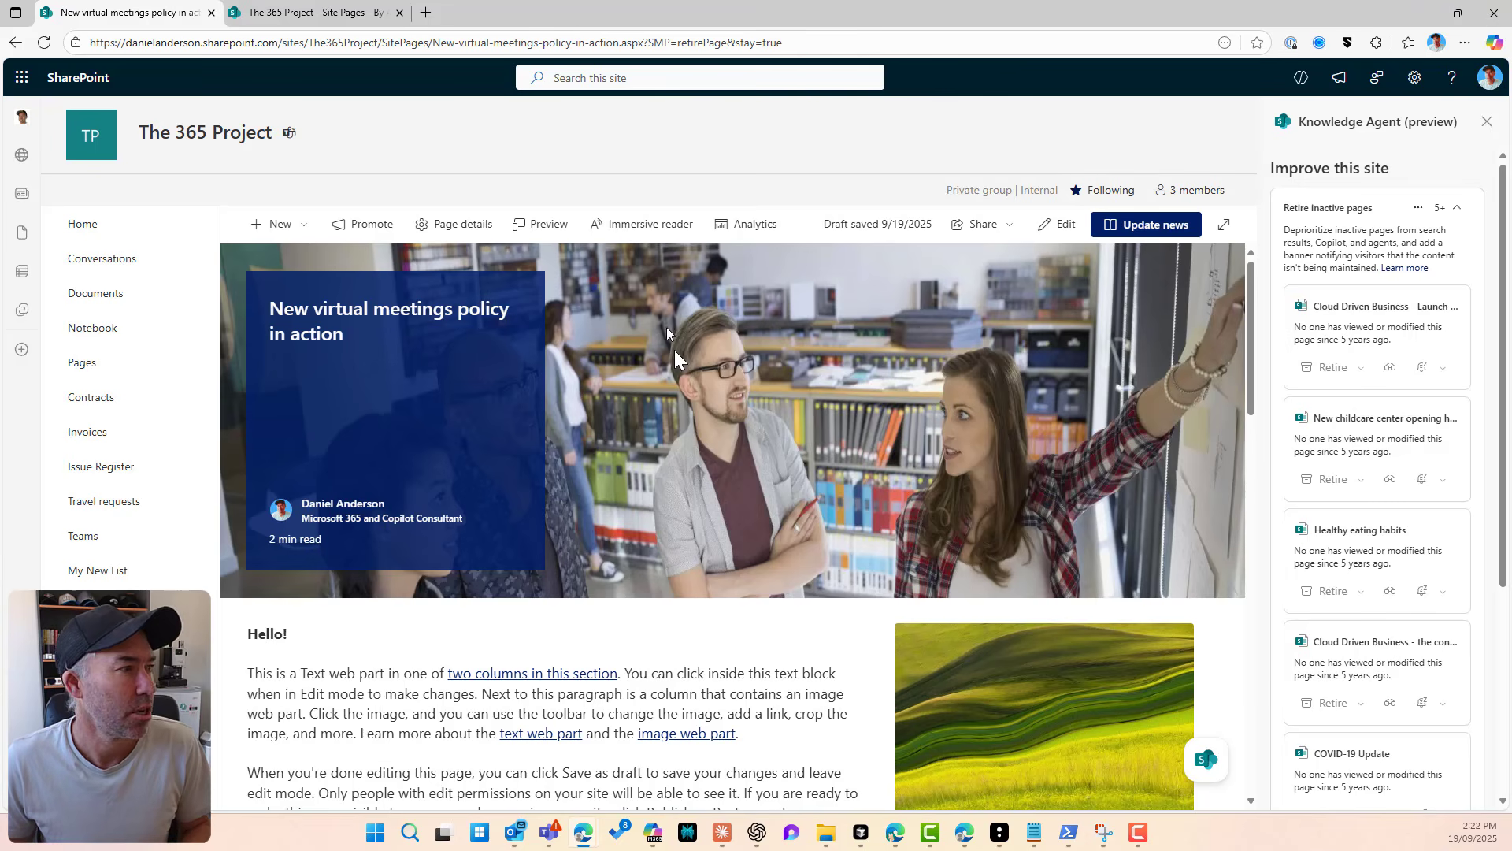
Step: Return to The 365 Project home page and review Knowledge Agent's inactive page, content gap and broken link sections
click(140, 234)
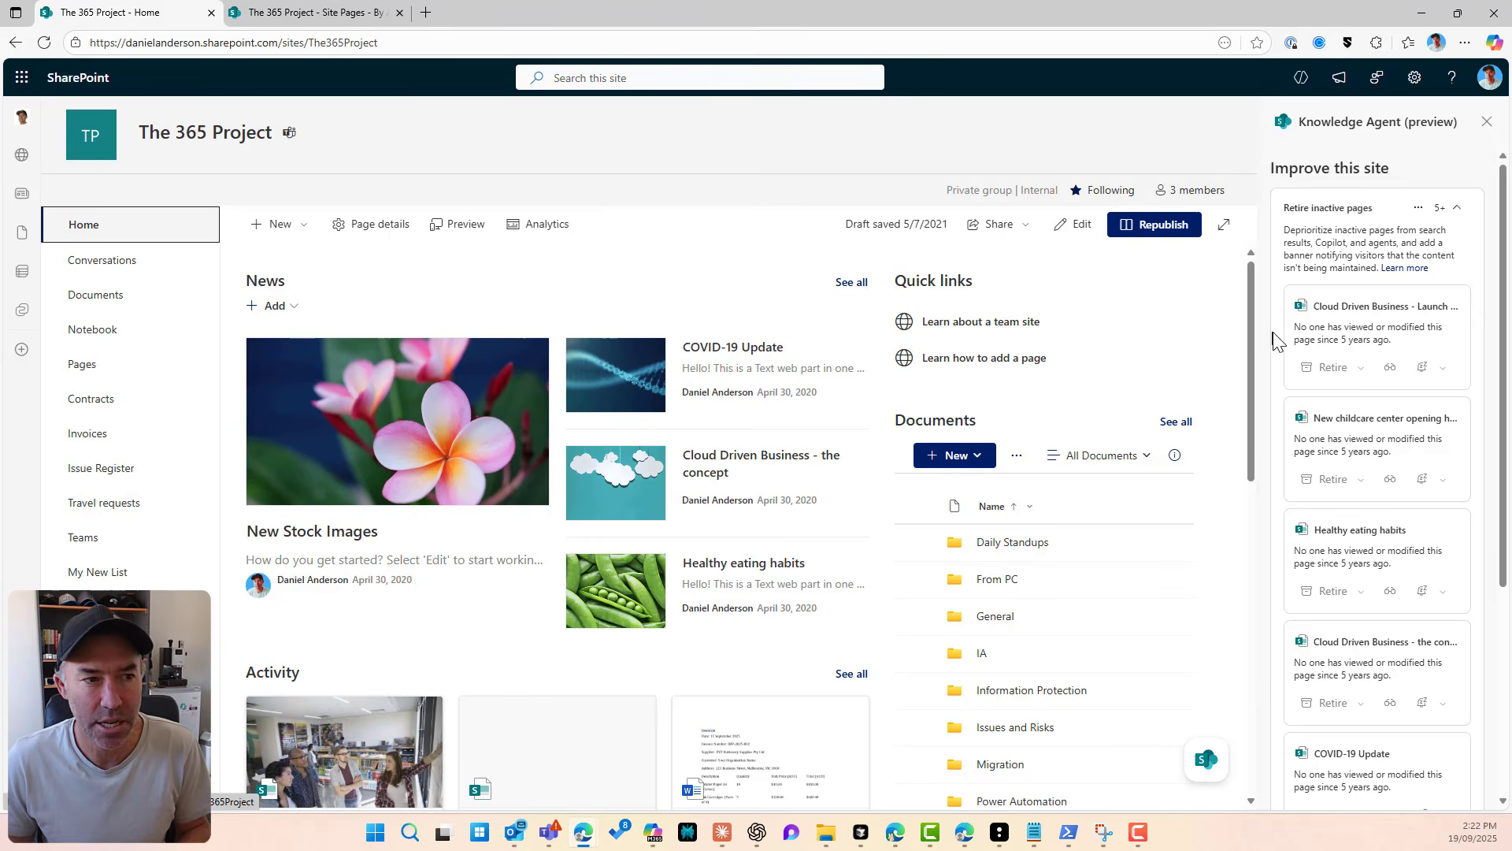
click(1206, 759)
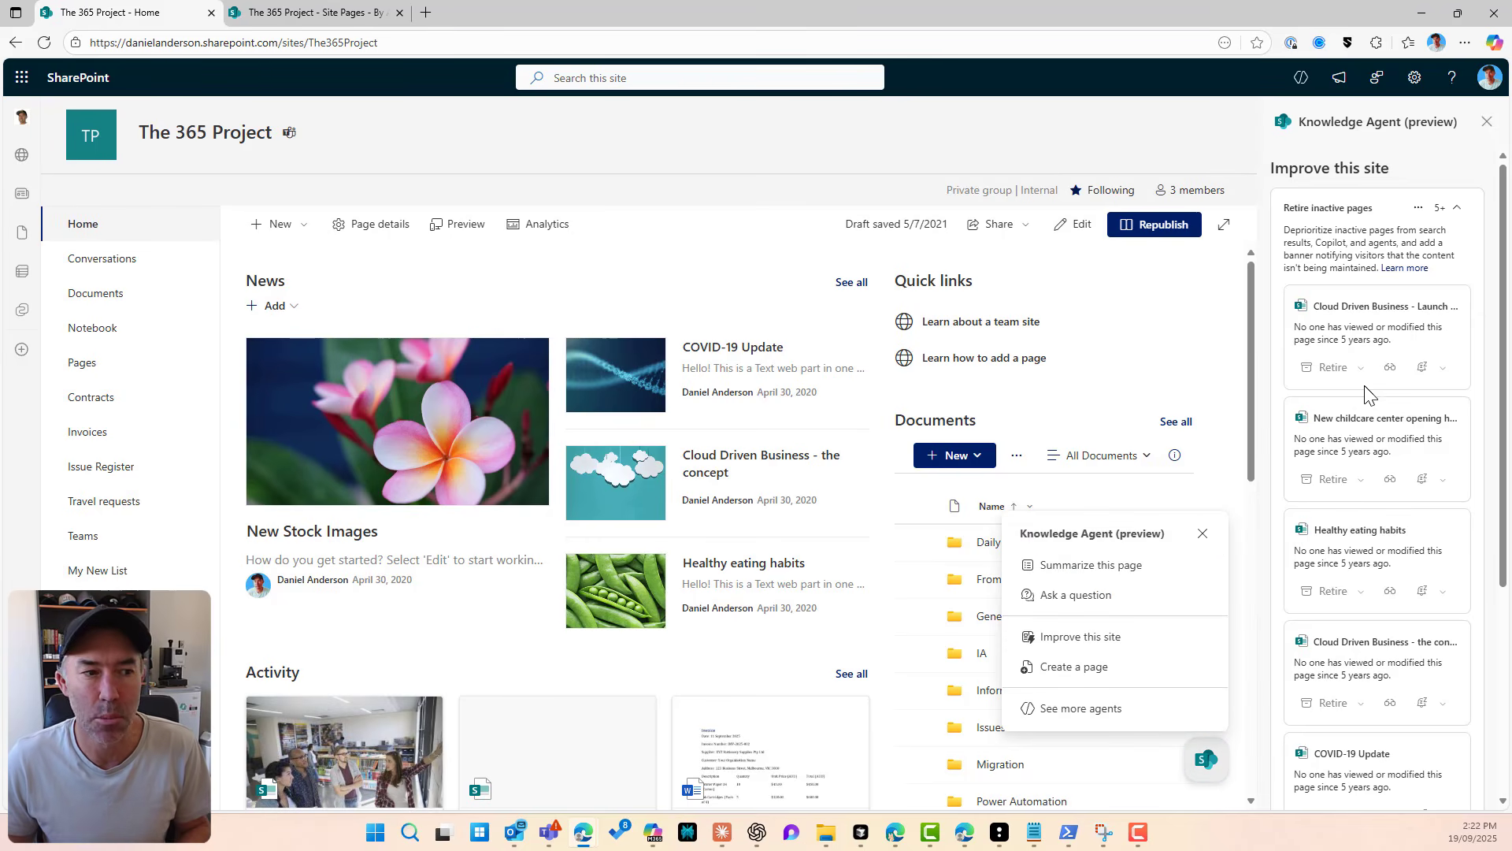
scroll(1367, 415, down, 4)
scroll(1367, 417, up, 4)
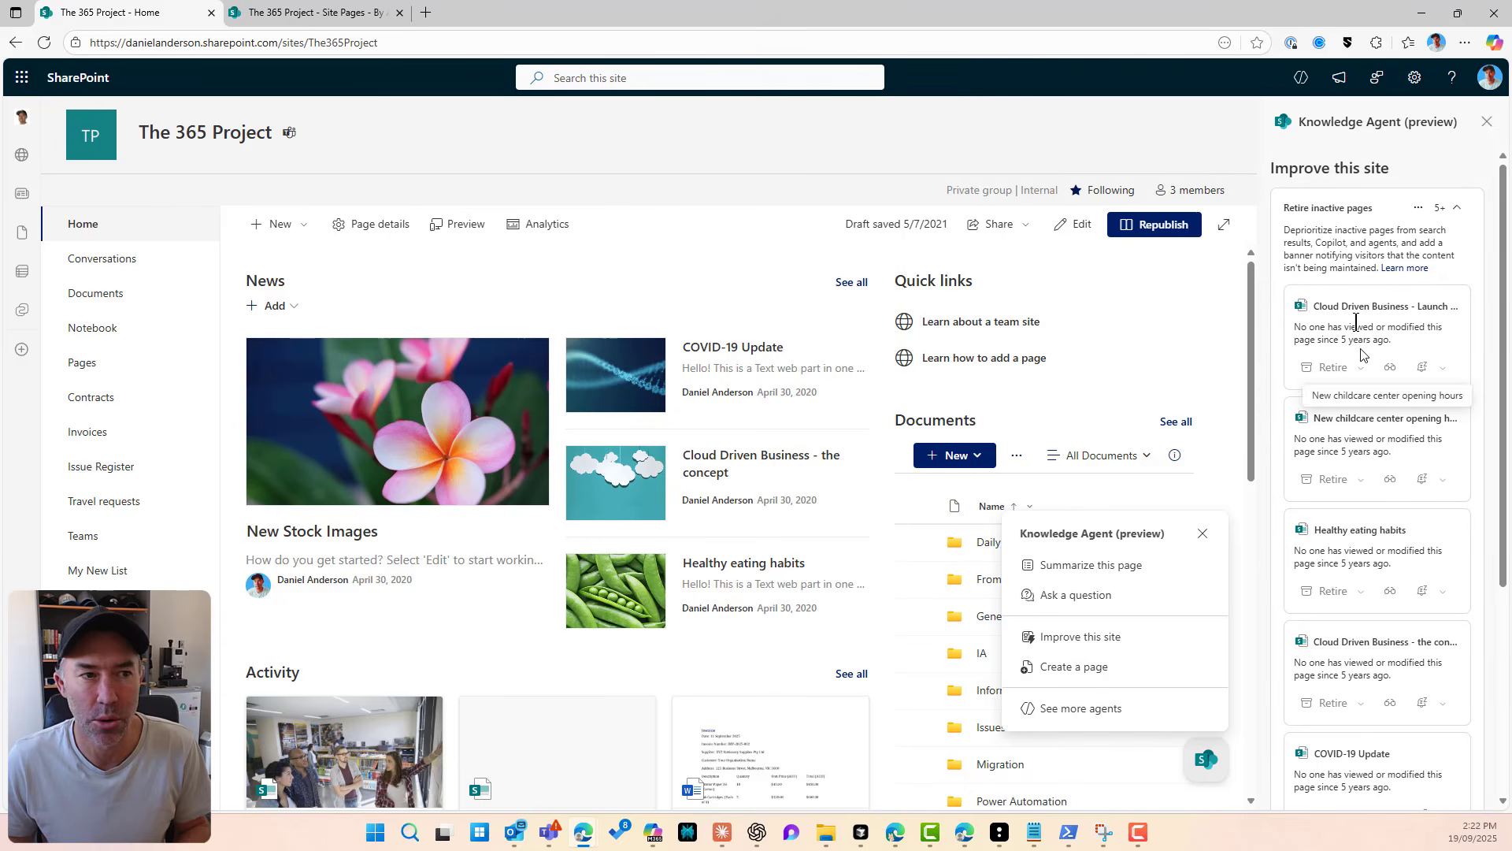
scroll(1445, 396, down, 1)
scroll(1445, 396, down, 3)
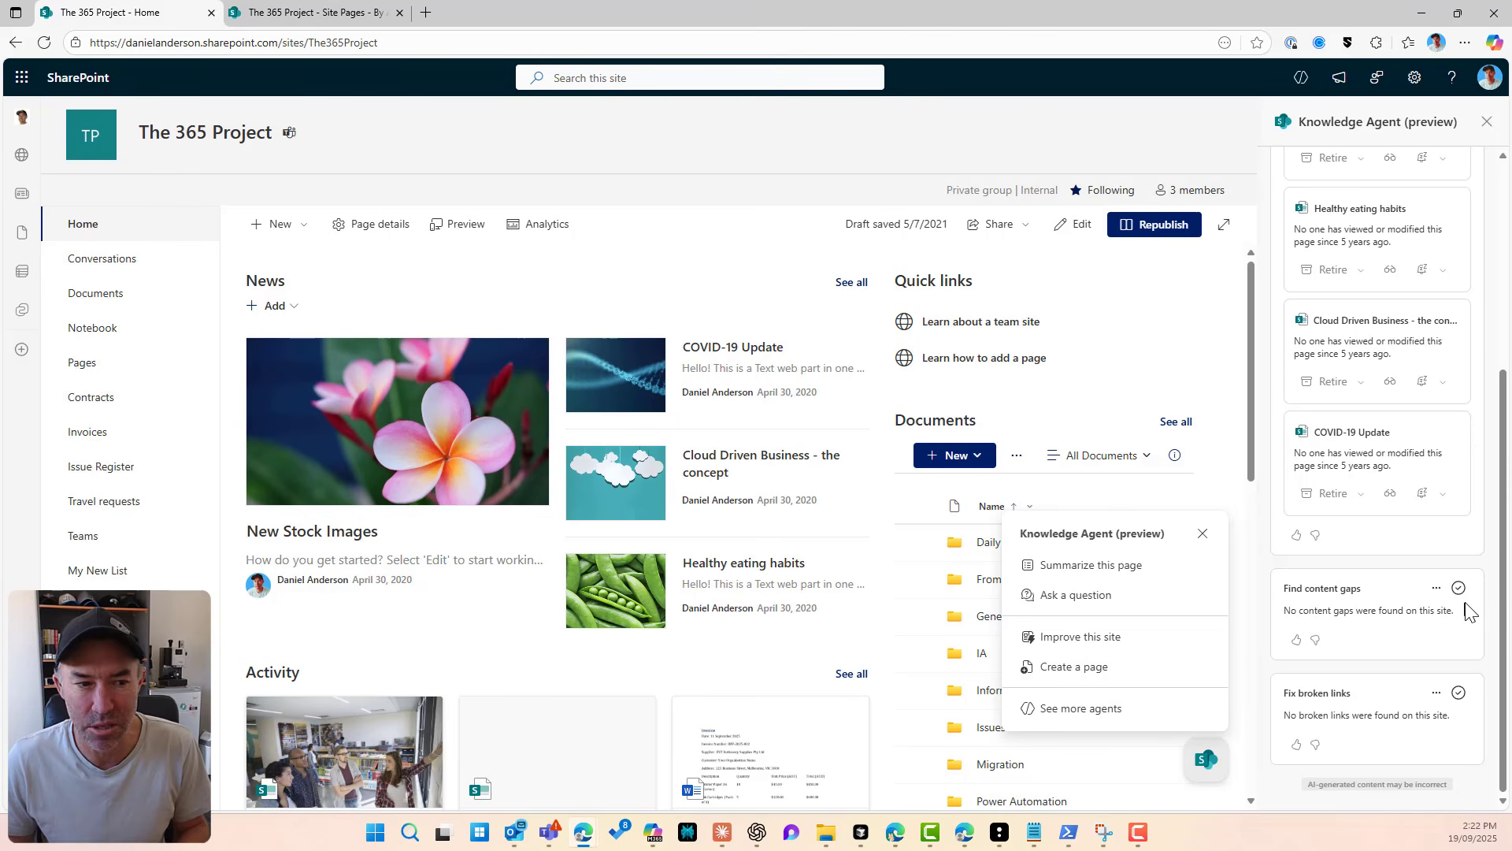
click(1437, 589)
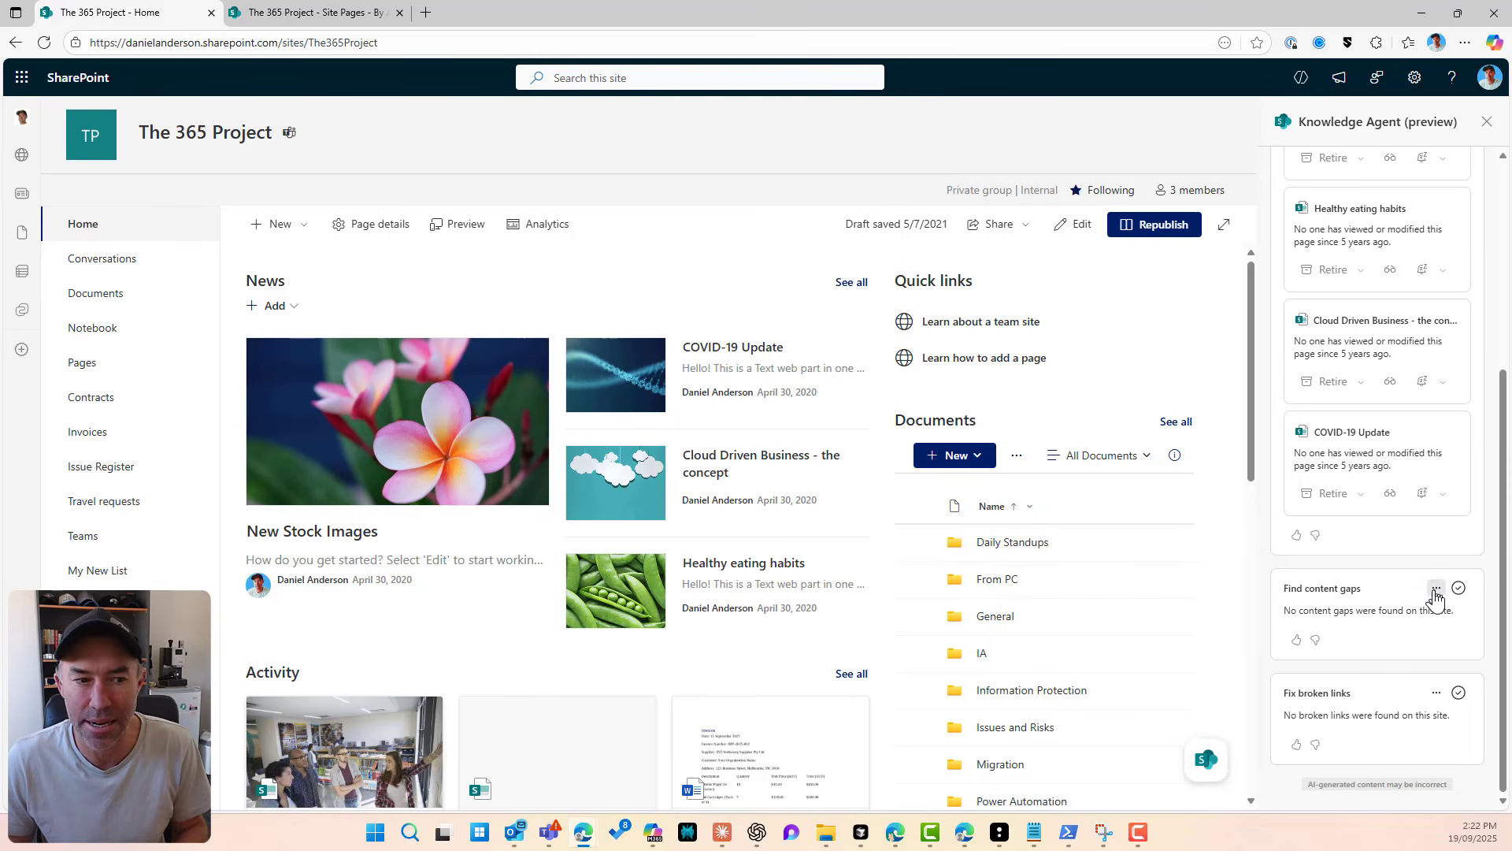
double_click(1313, 694)
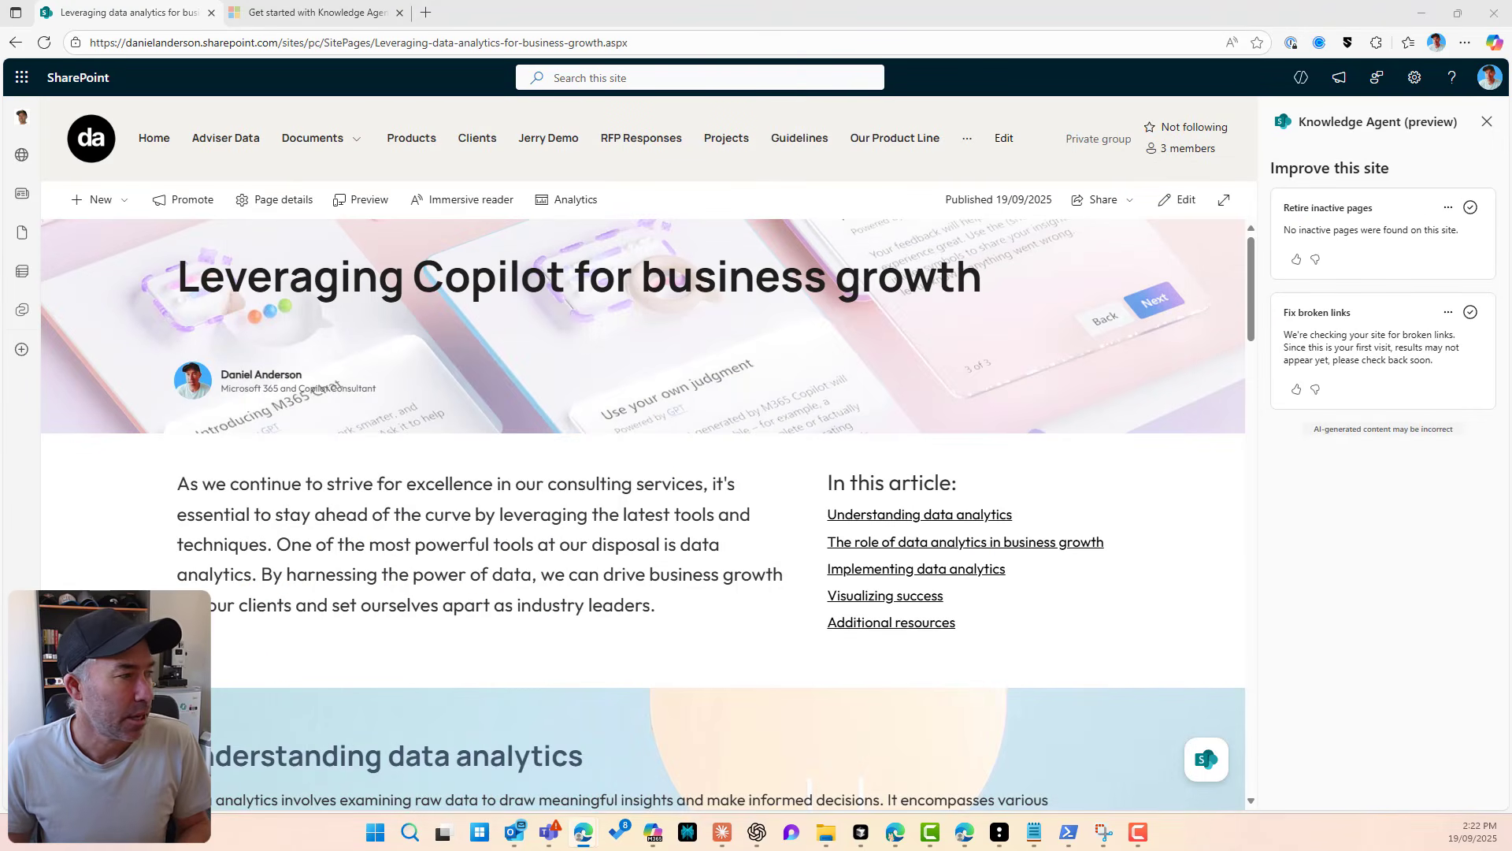
Step: Open the Our Product Line library from the Leveraging Copilot for business growth page and run Knowledge Agent's Organize this library
click(1488, 126)
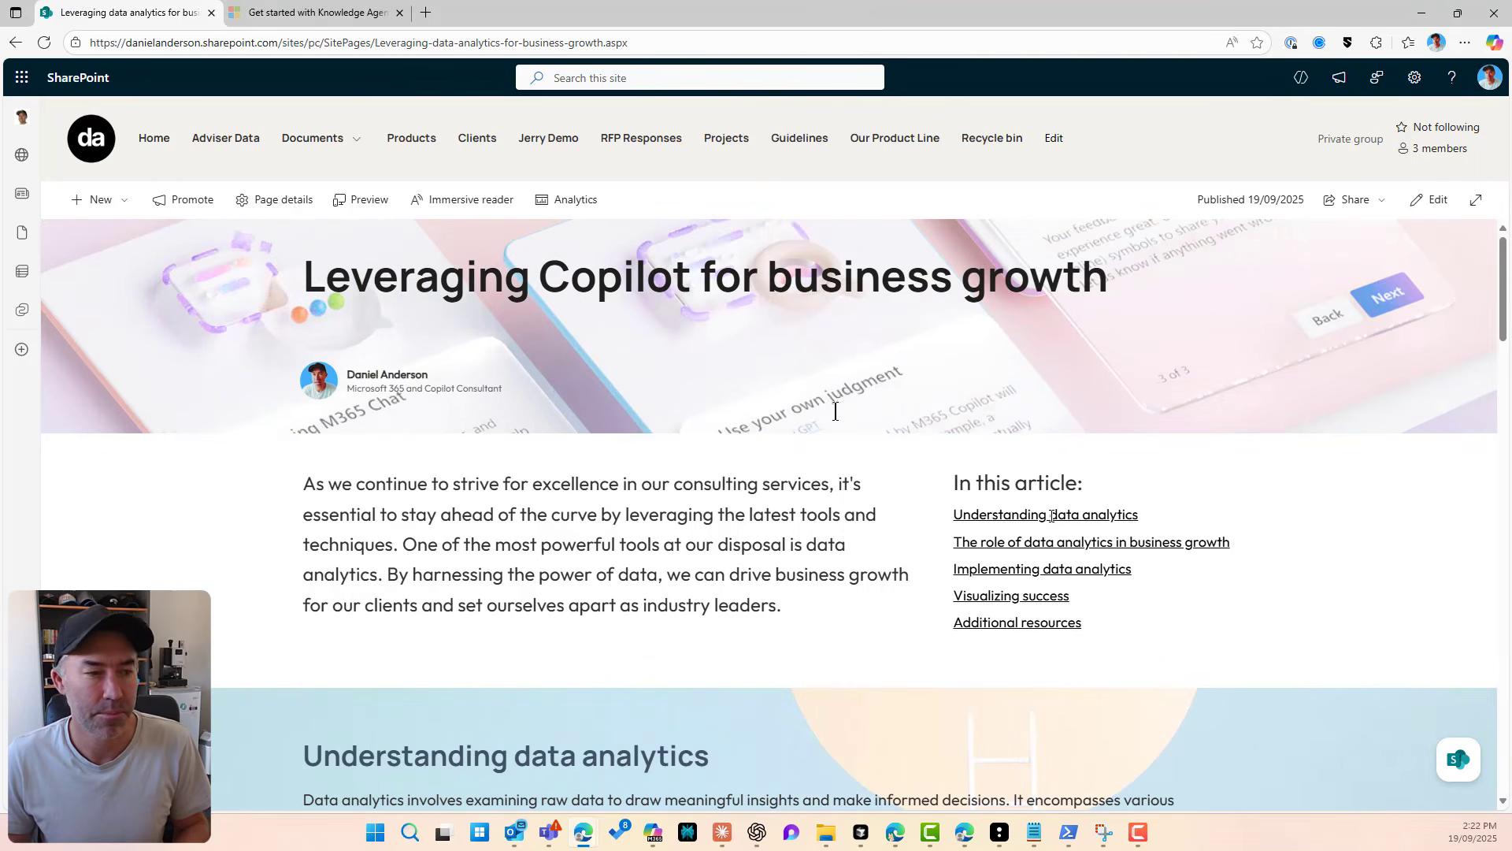
click(905, 140)
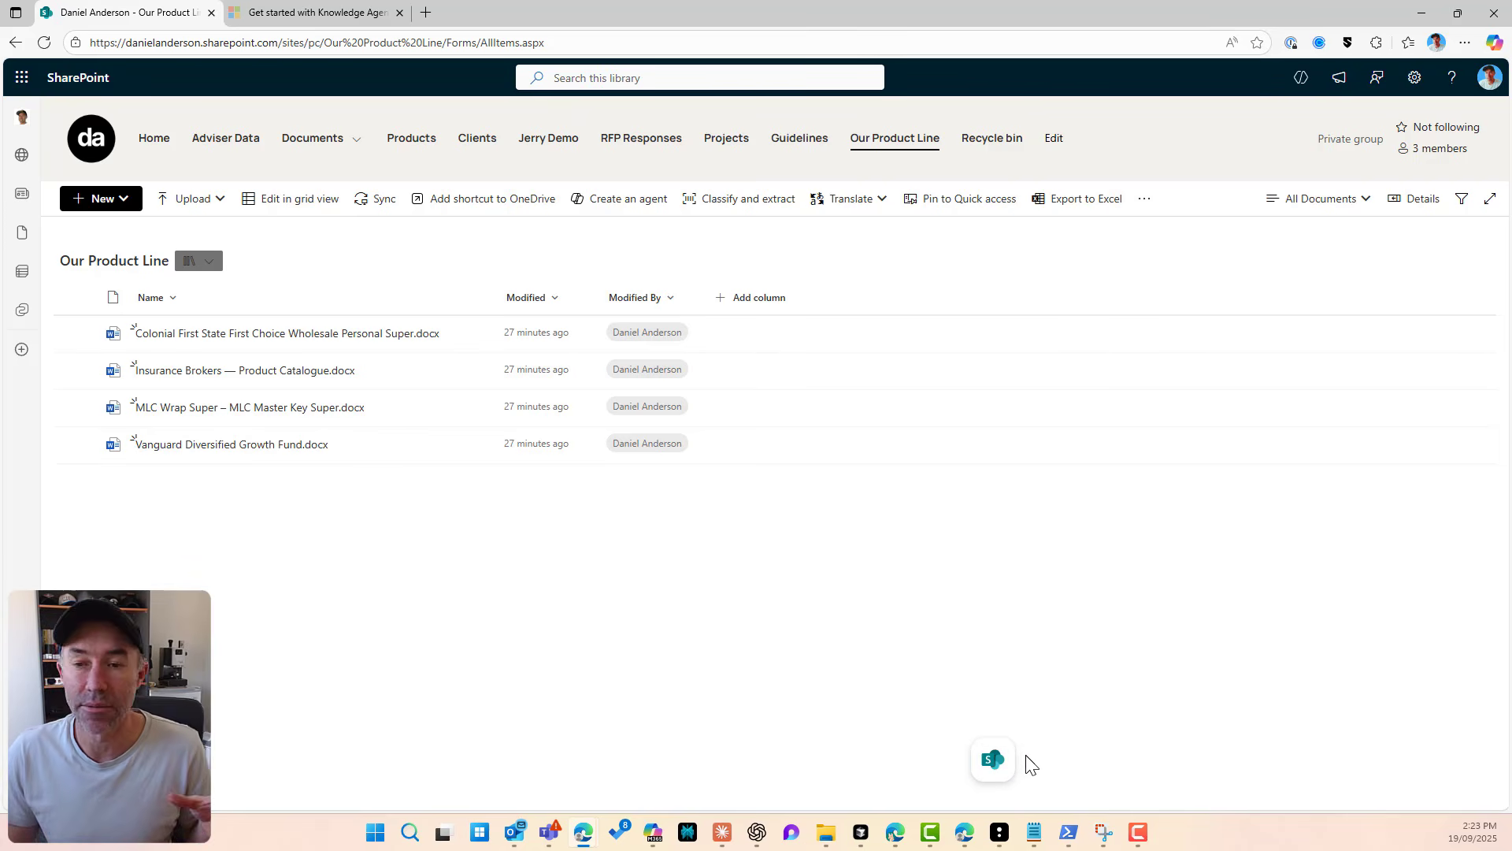
click(1002, 759)
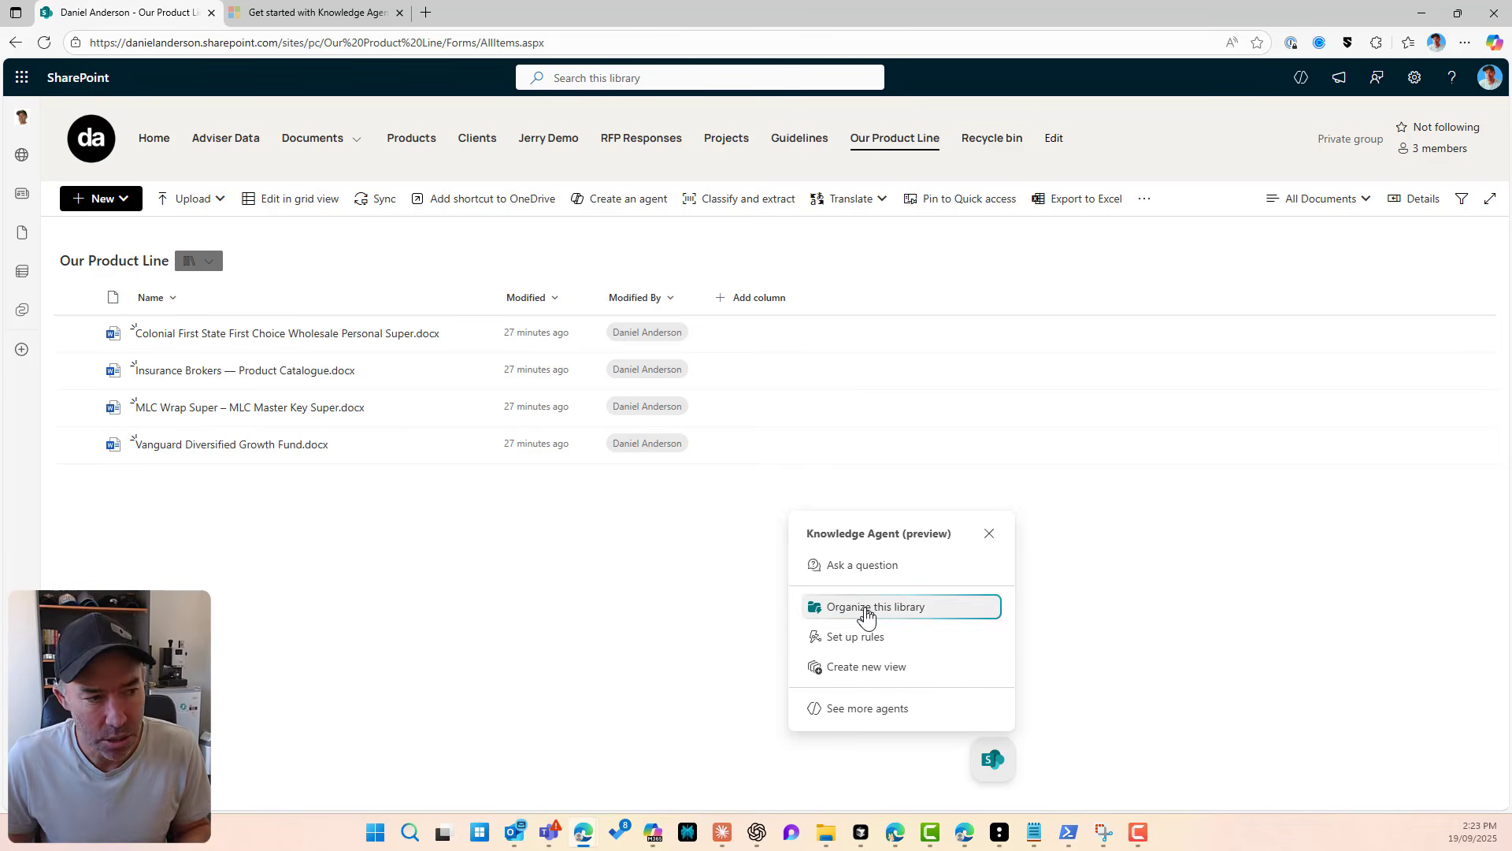
click(867, 608)
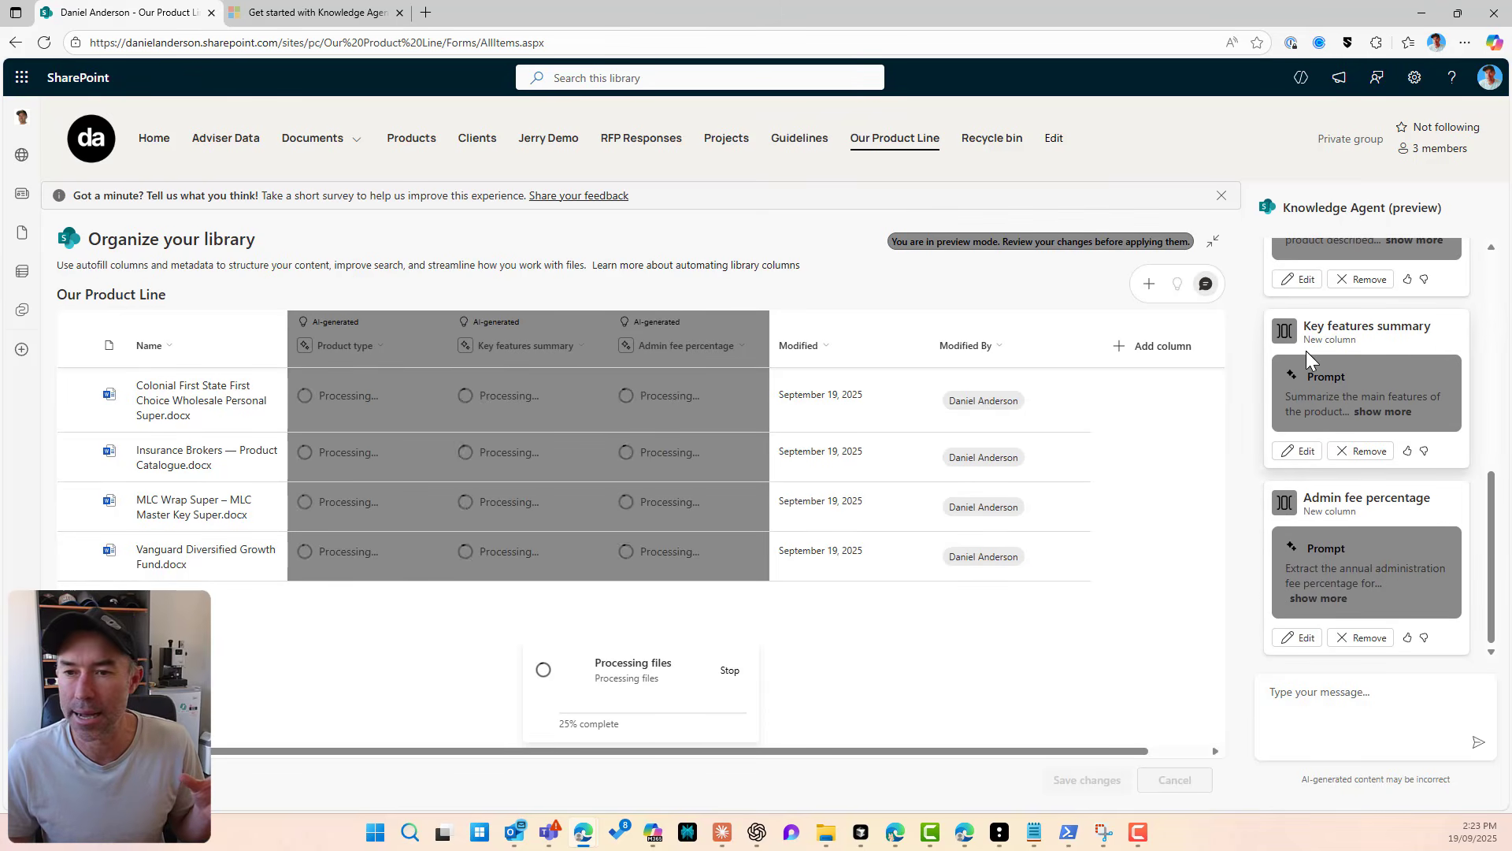
Step: Review the suggested Product type, Key features summary and Admin fee percentage columns and save them to the library's current view
scroll(1347, 339, up, 10)
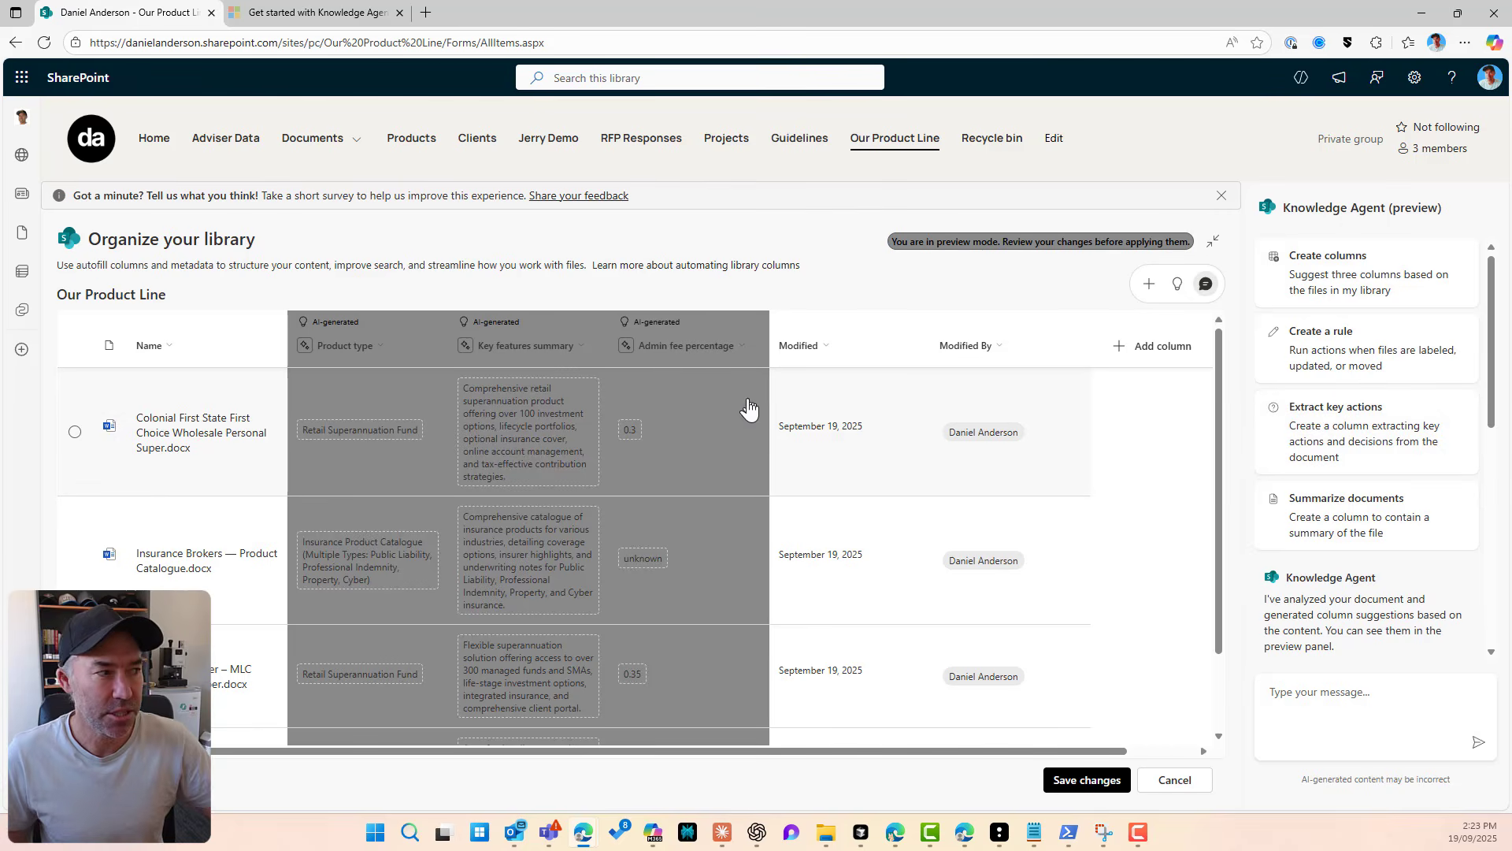
scroll(181, 471, down, 1)
scroll(188, 469, up, 1)
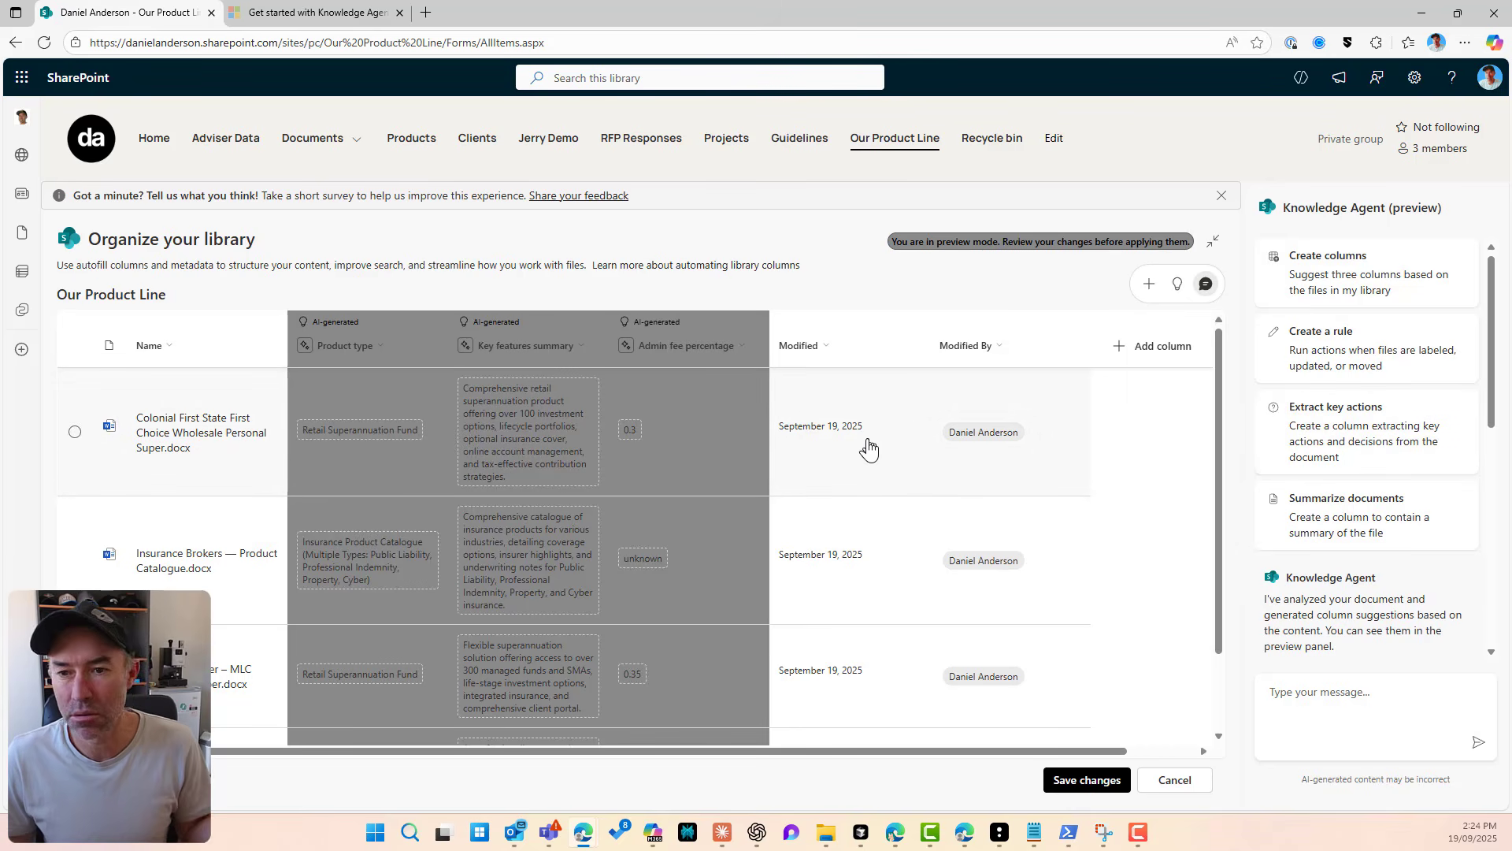
click(1078, 781)
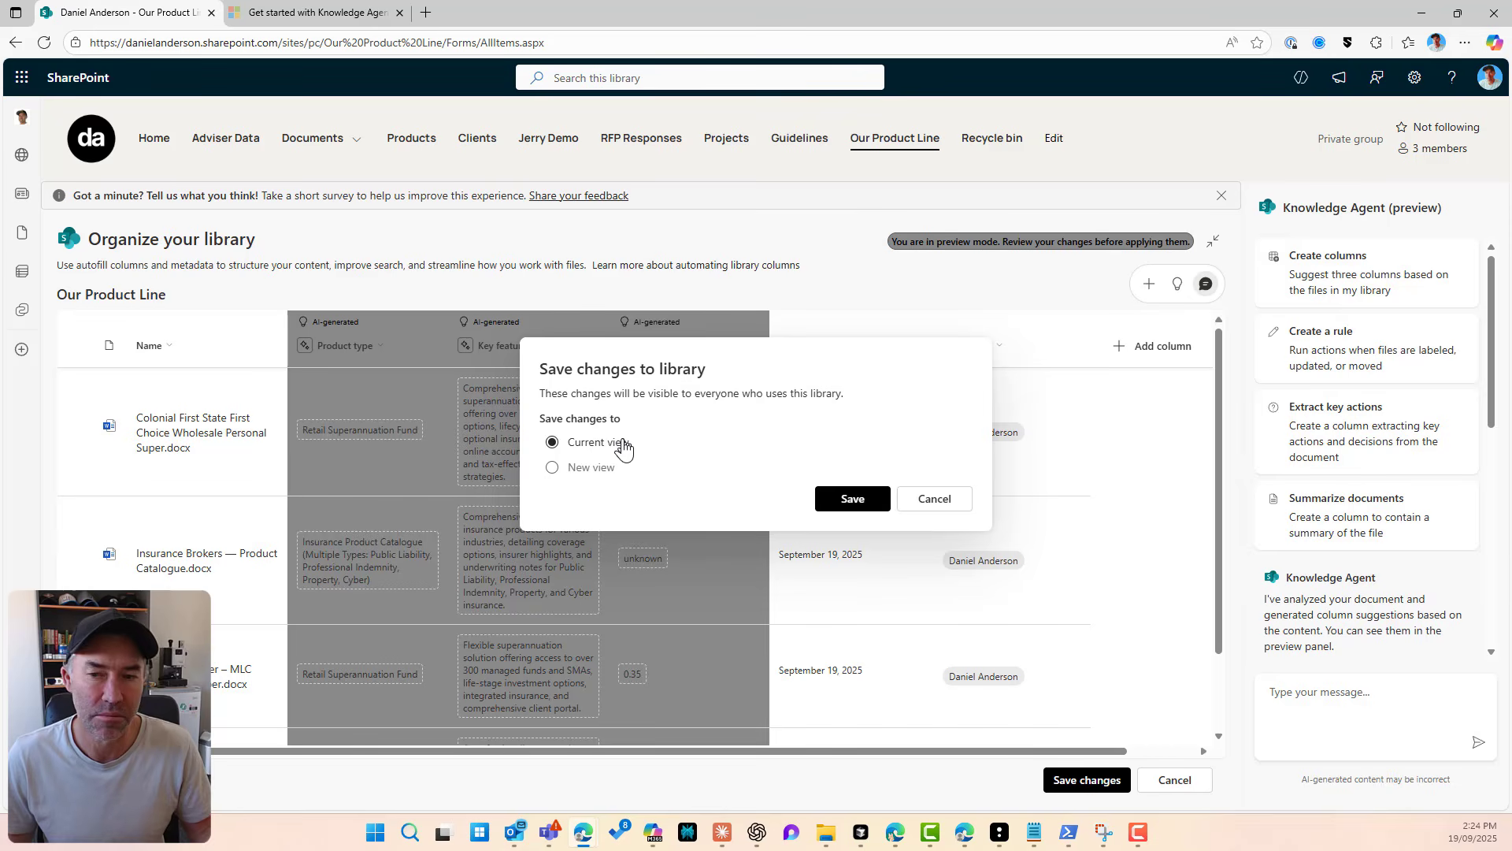
click(848, 501)
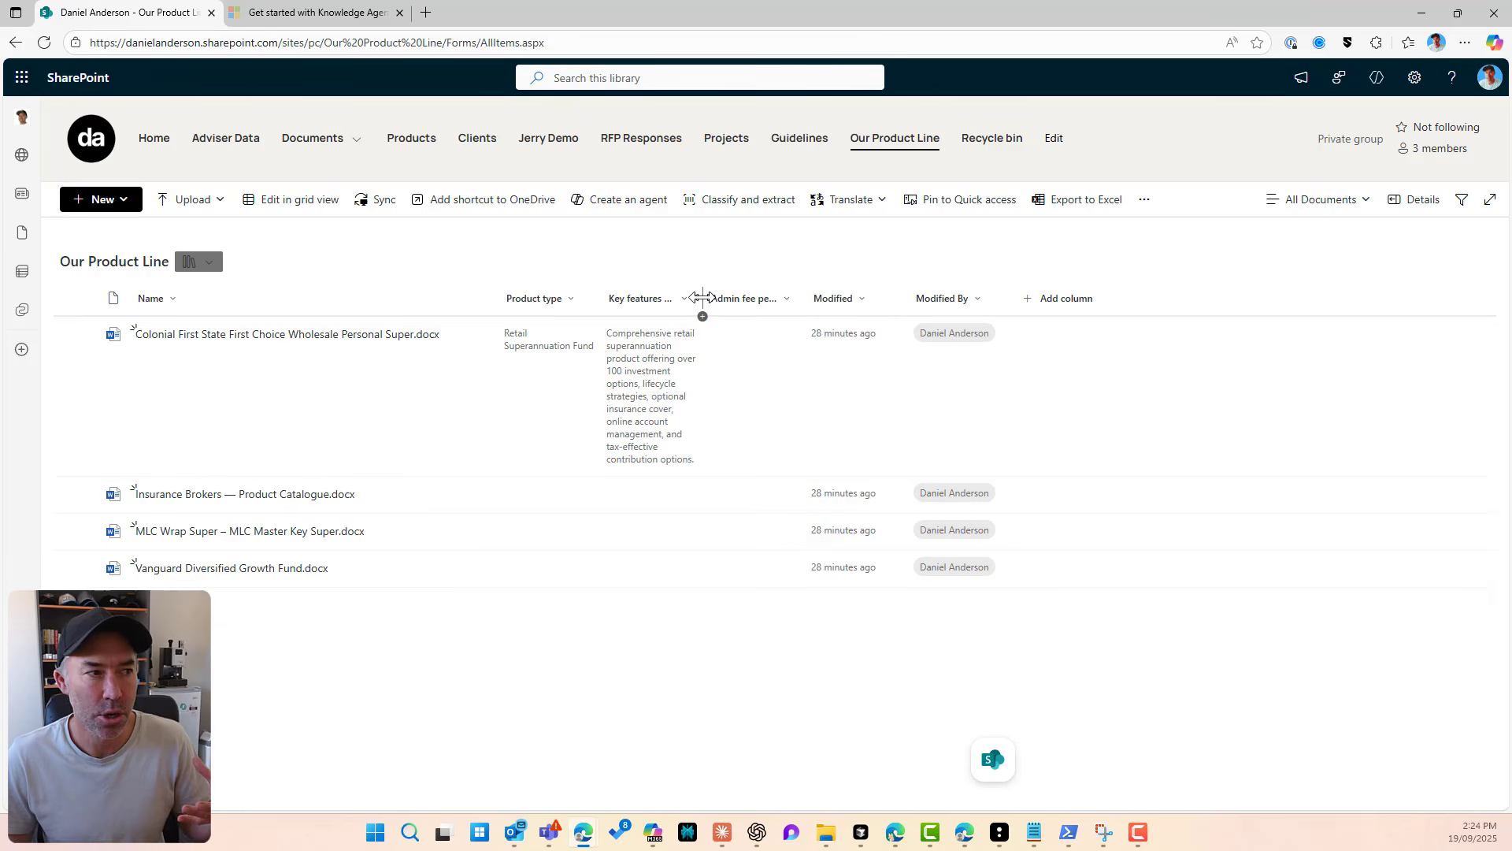
Step: Widen the Key features summary column and add the Processing status and Processing details columns to the library view
drag(703, 296, 788, 303)
click(1150, 315)
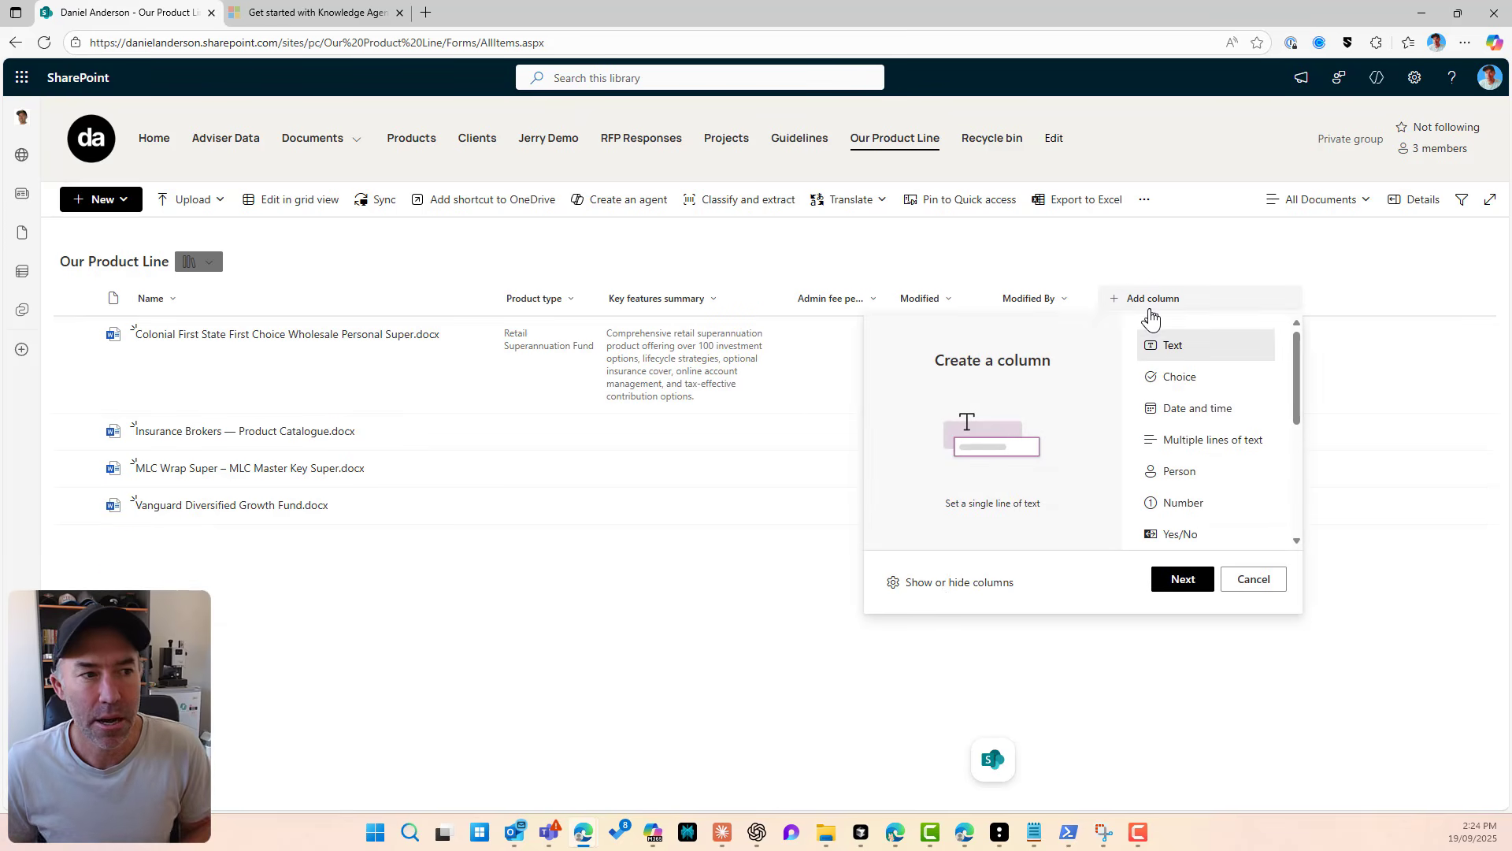
click(958, 585)
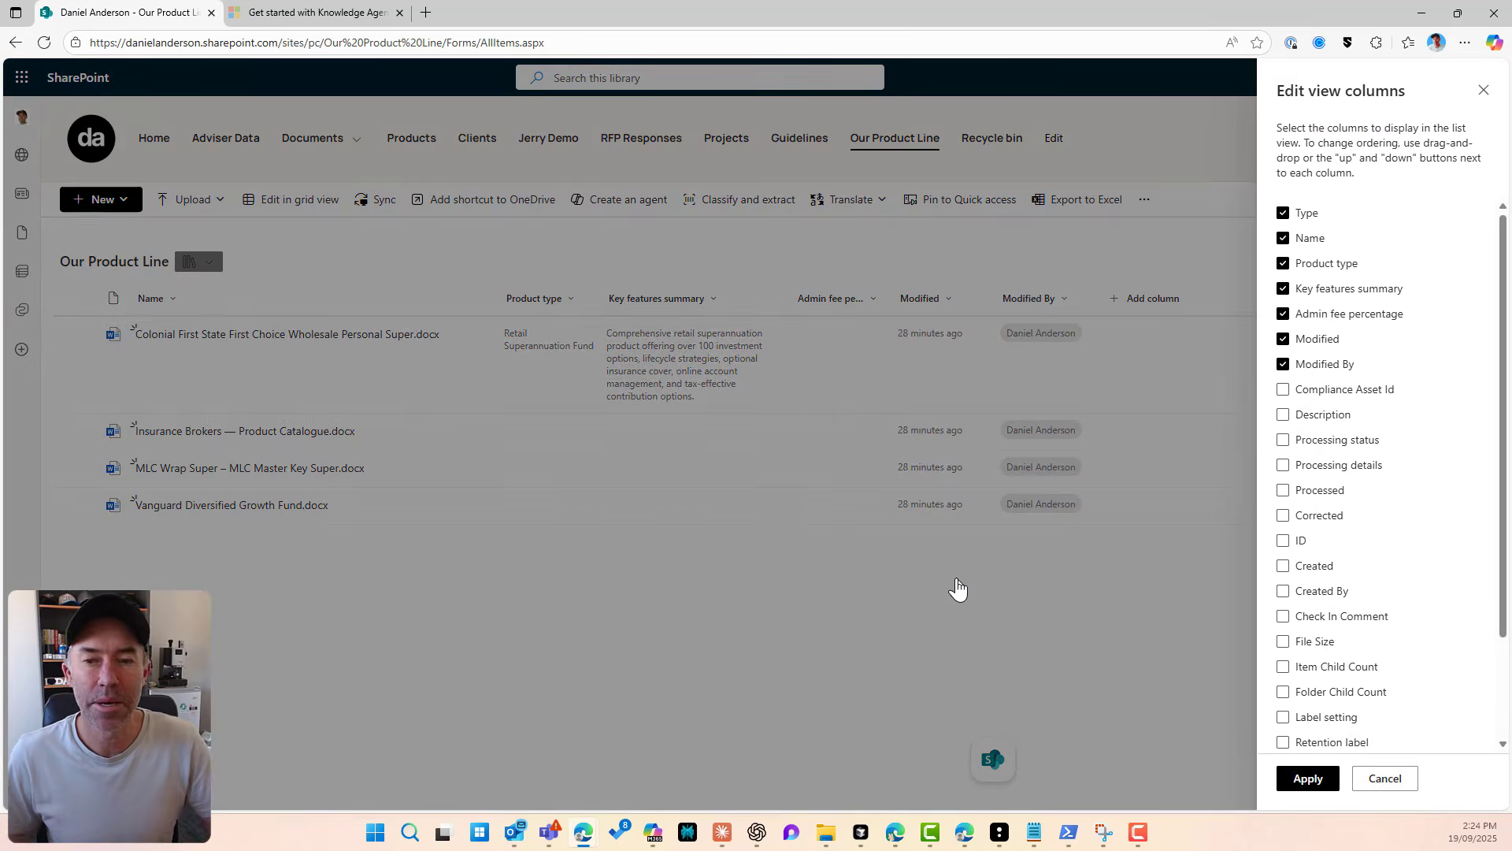
click(1283, 440)
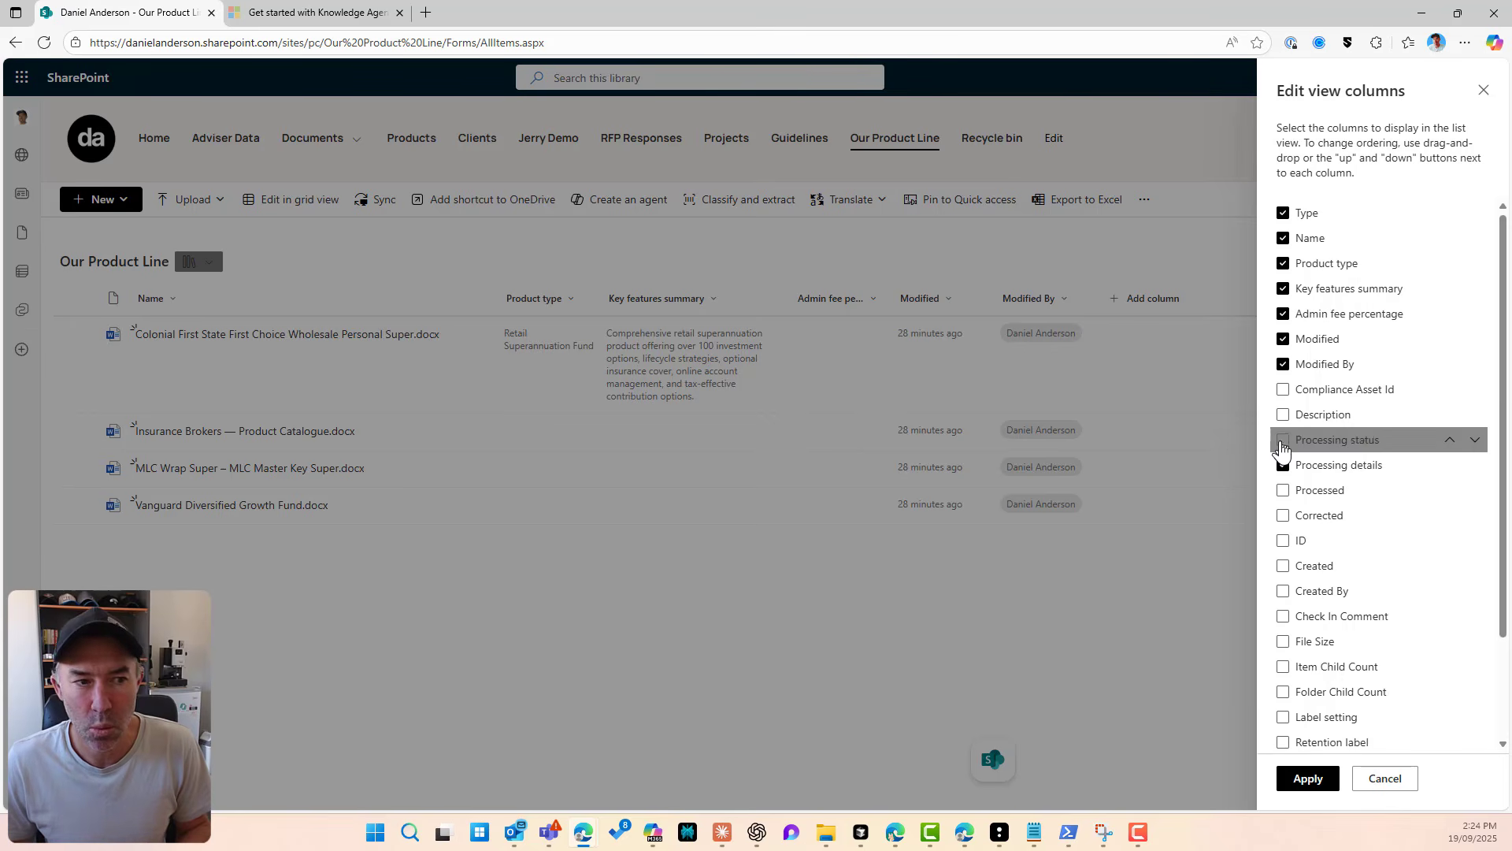
click(1308, 778)
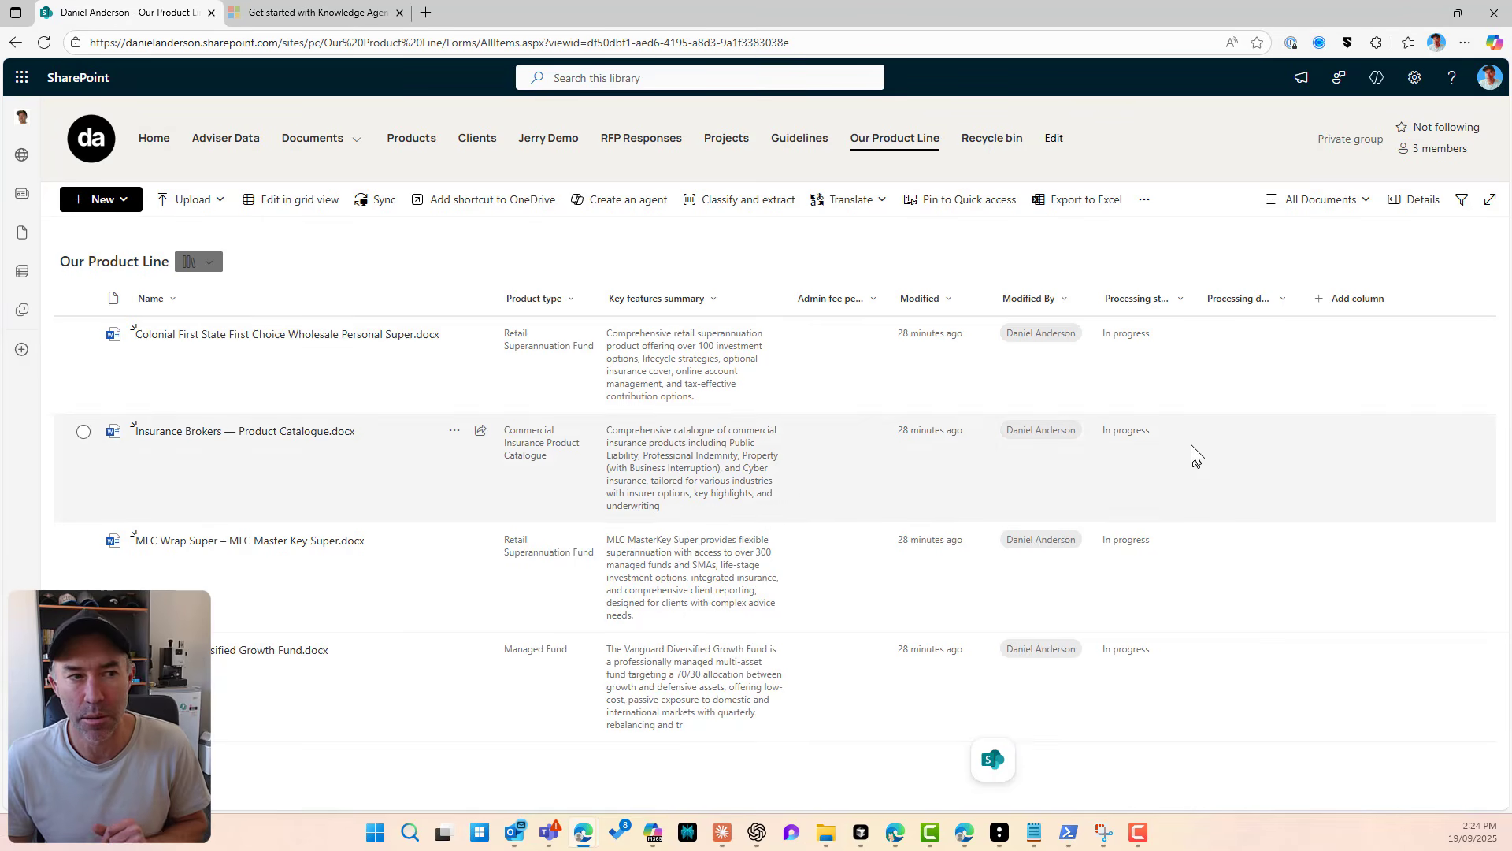
Step: Widen the Processing status, Product type and Admin fee percentage columns and hide the Processing details column from the view
drag(1199, 298, 1276, 298)
drag(1097, 291, 1119, 291)
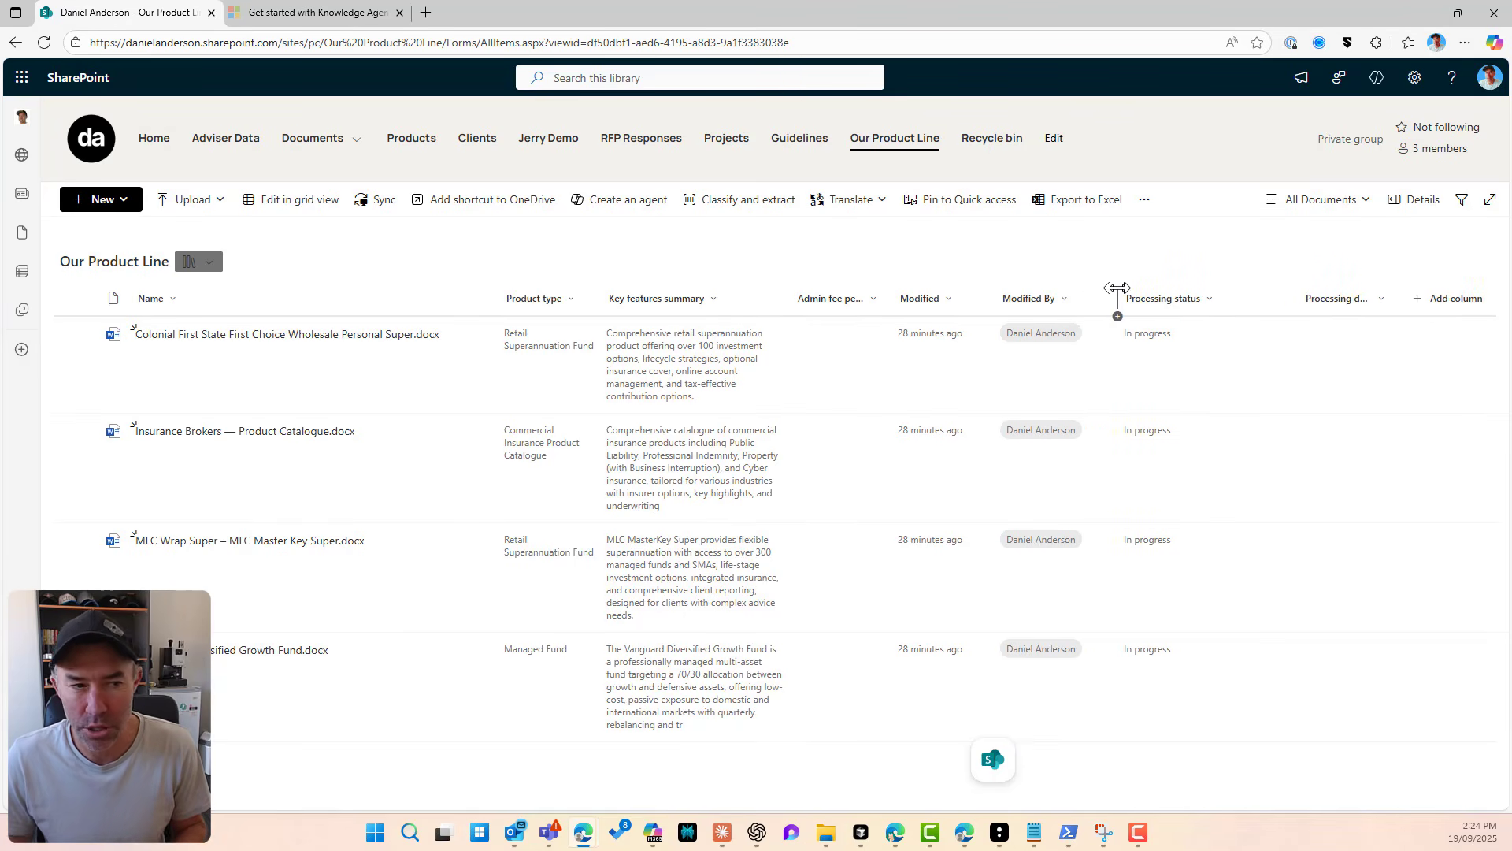
click(1383, 307)
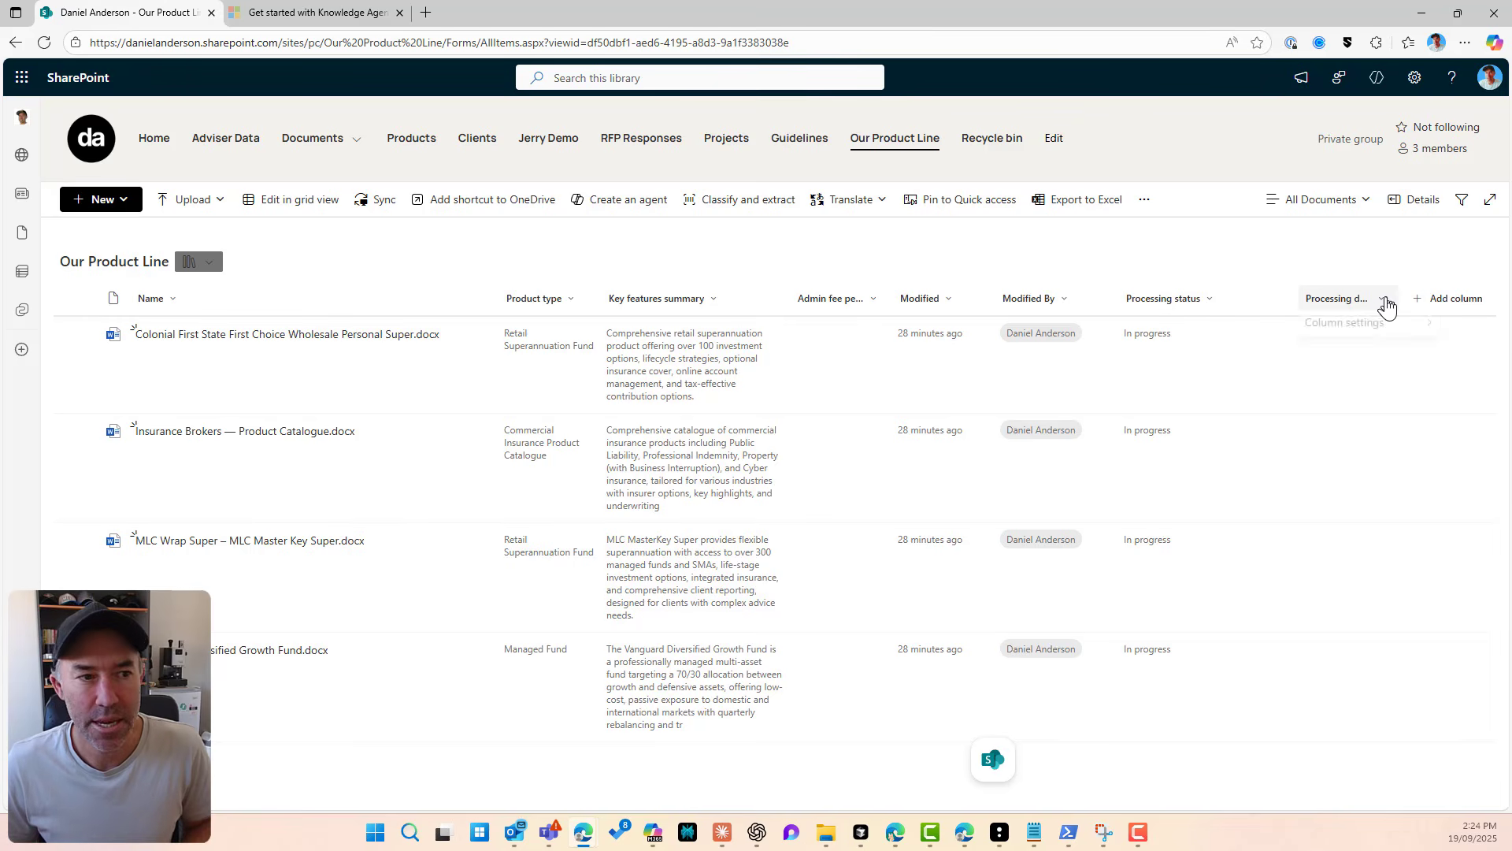
mouse_move(1371, 327)
click(1251, 356)
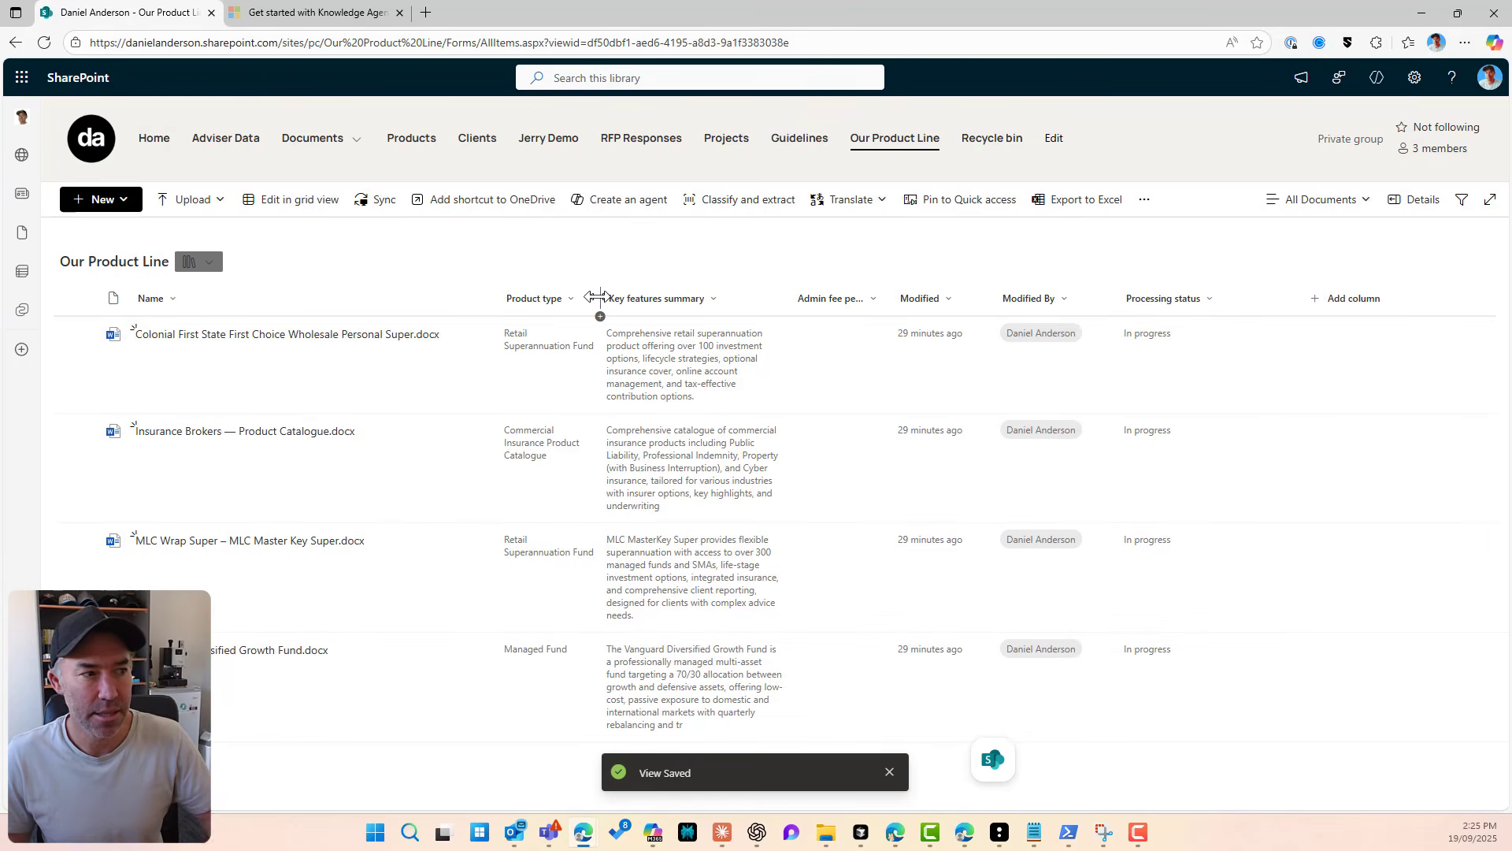
drag(599, 298, 637, 298)
drag(927, 297, 994, 295)
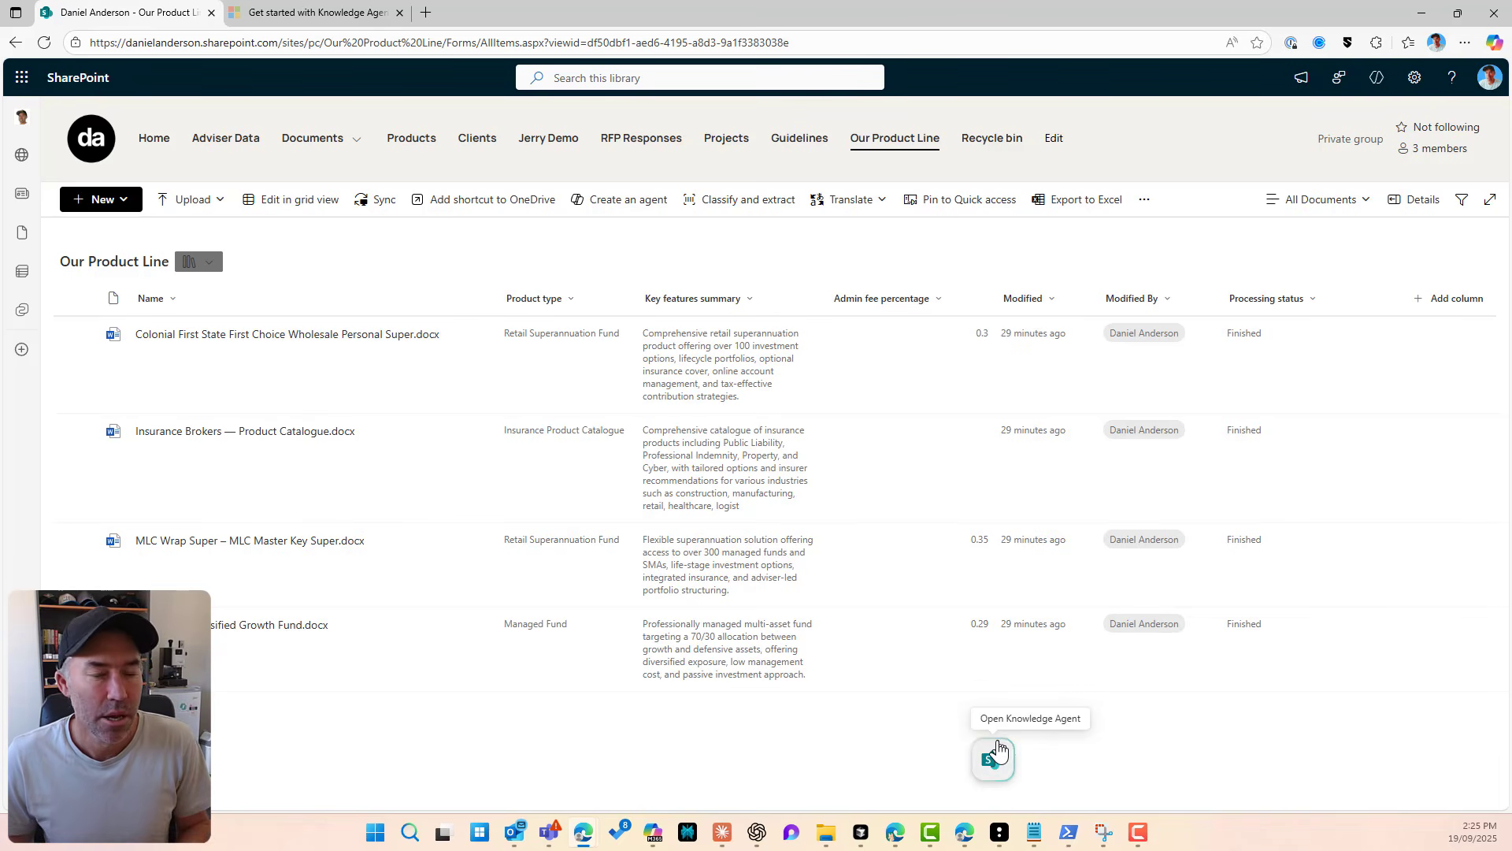
Step: Ask Knowledge Agent "can you get me our retial super funds please", widen the Product type column, and read through the agent's answer
click(998, 758)
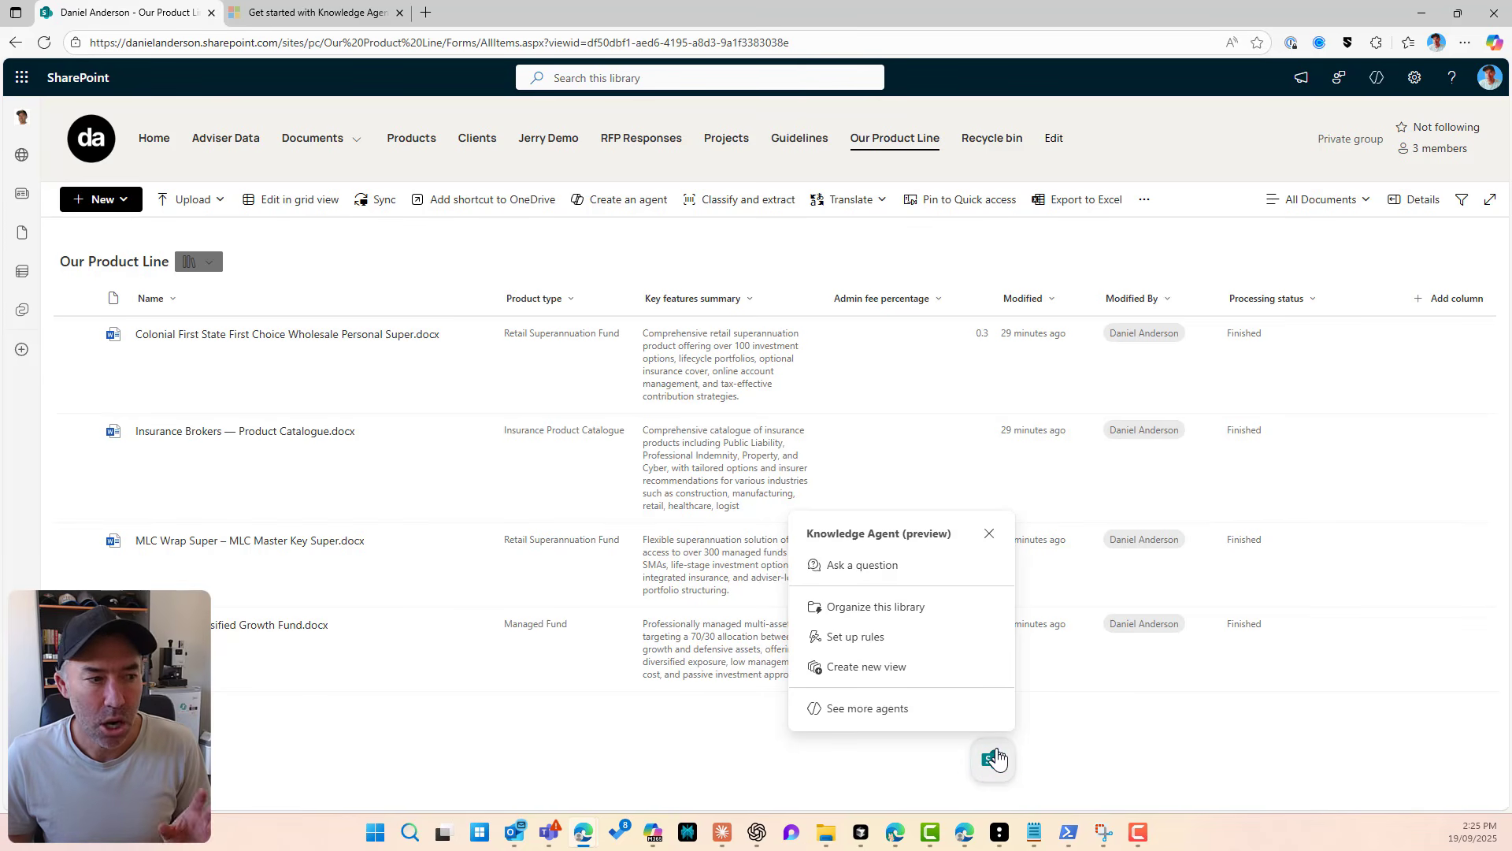
click(896, 572)
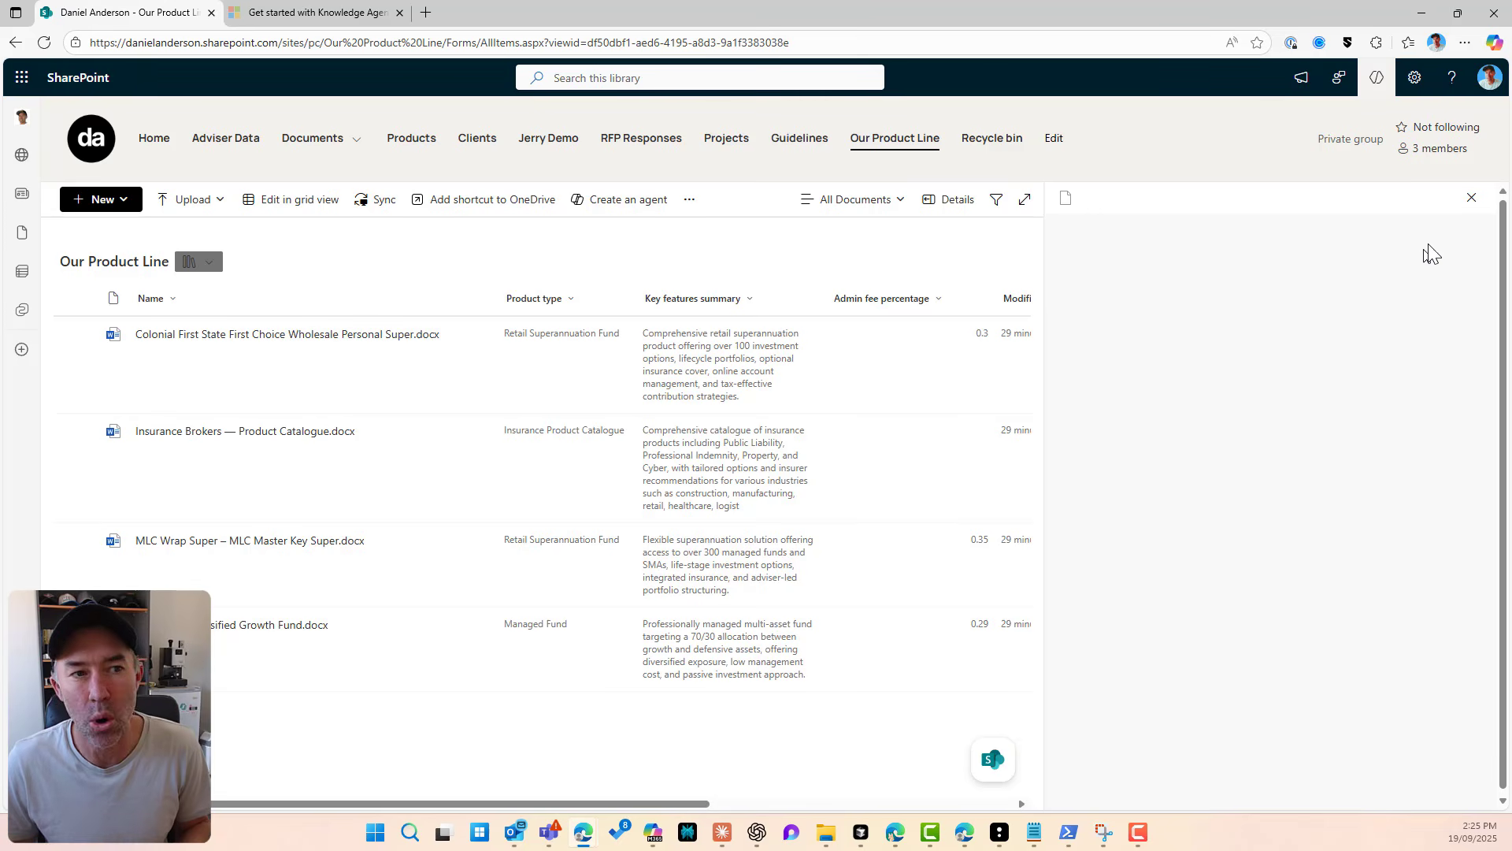
click(1471, 198)
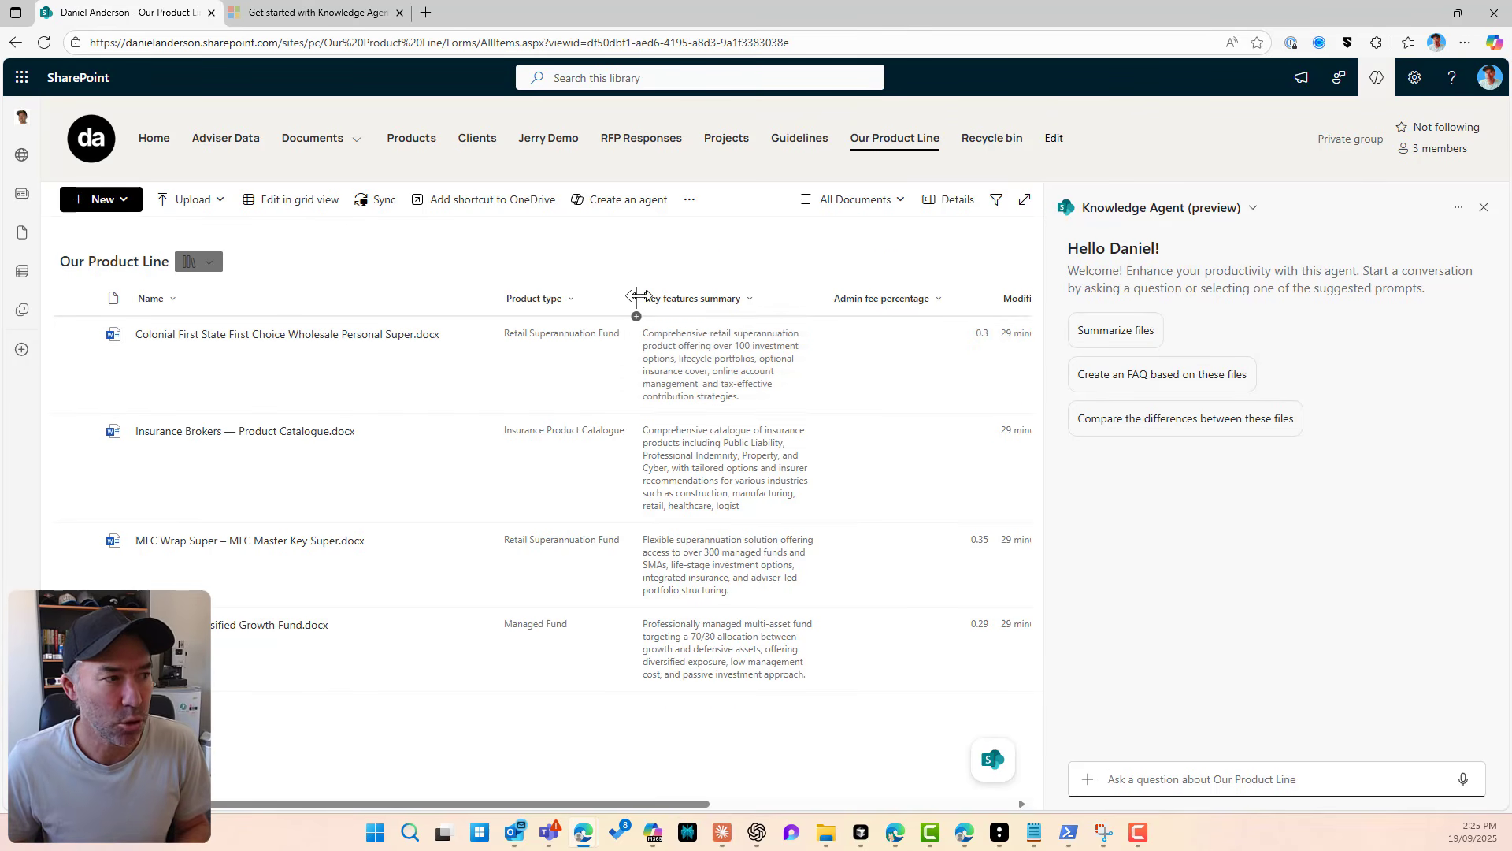
drag(637, 299, 657, 299)
click(1200, 780)
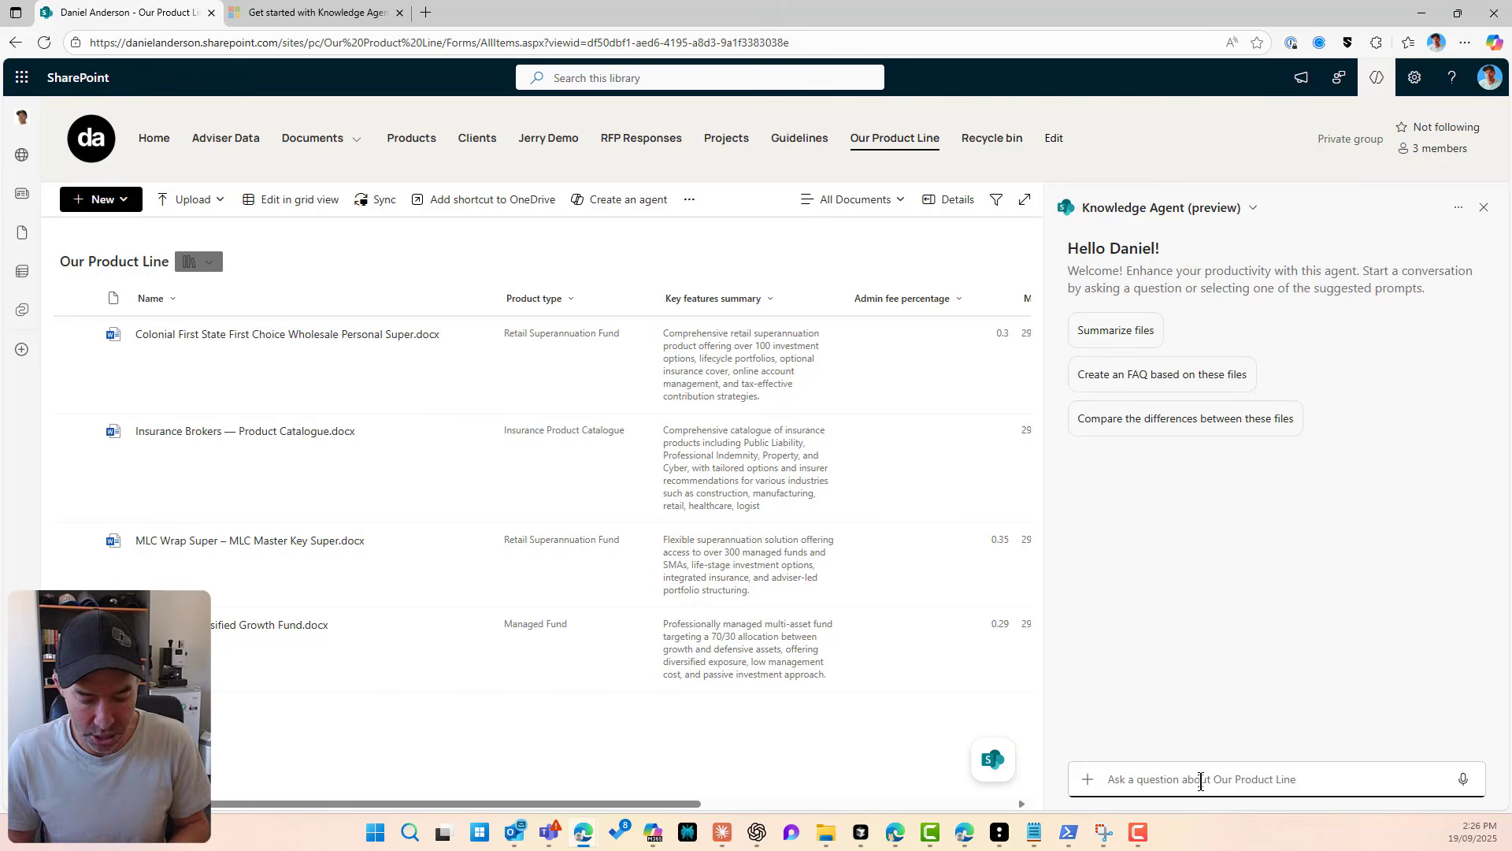
text(can you get )
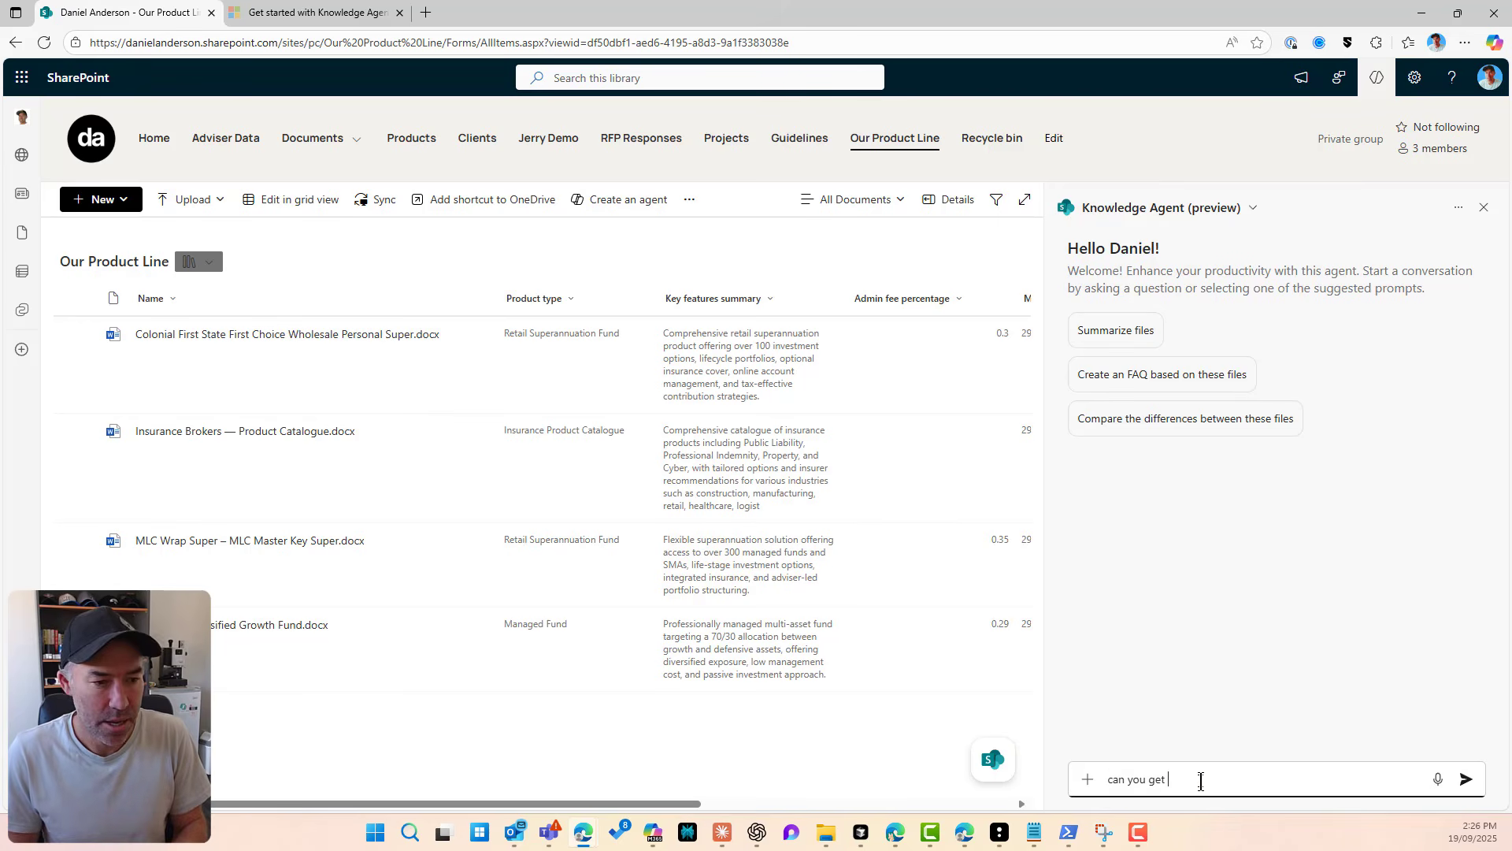
text(me our retial s)
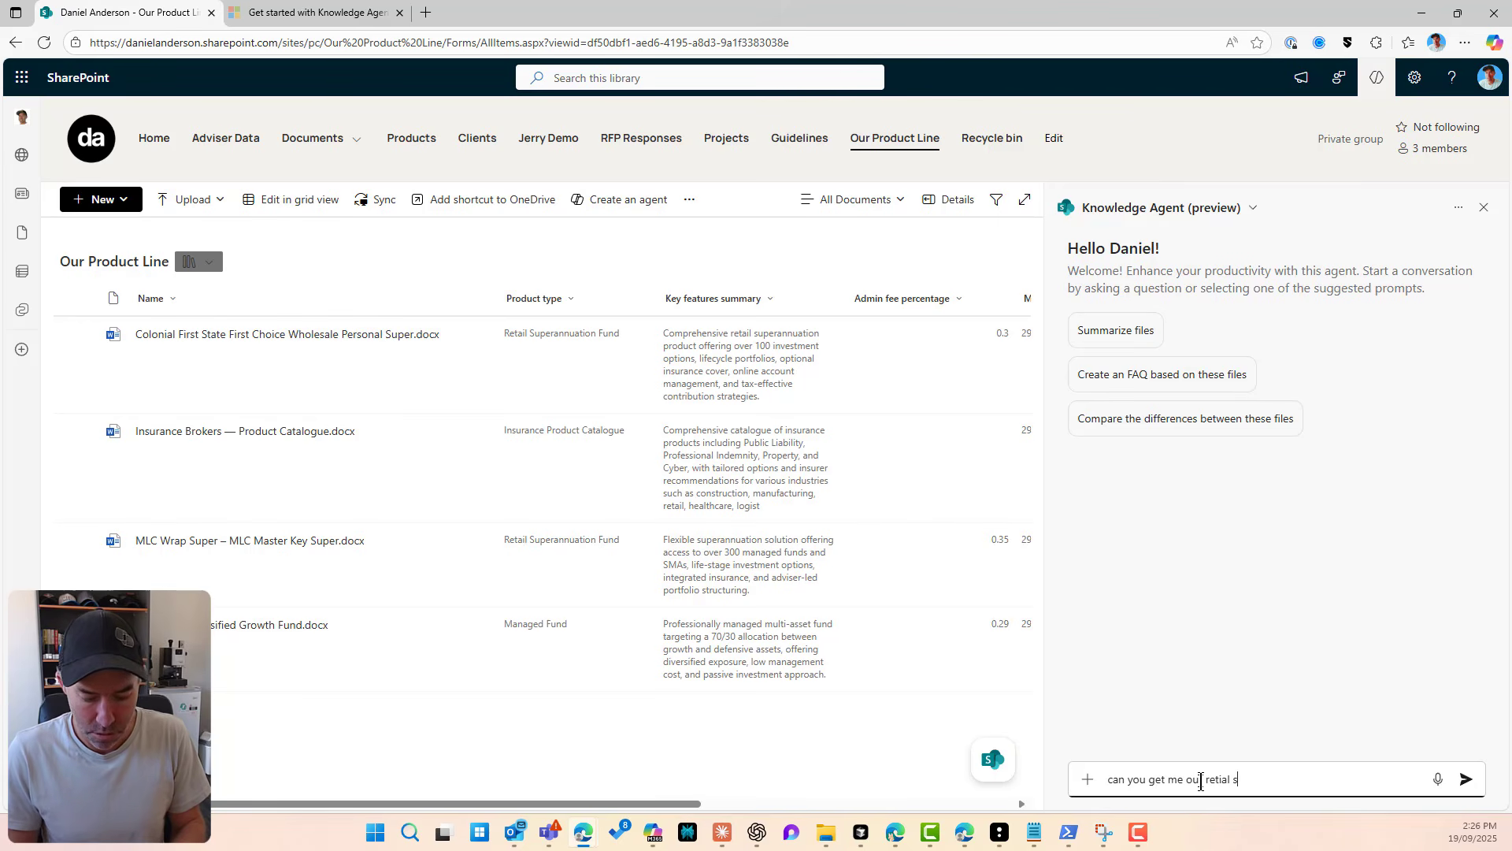
text(nds please)
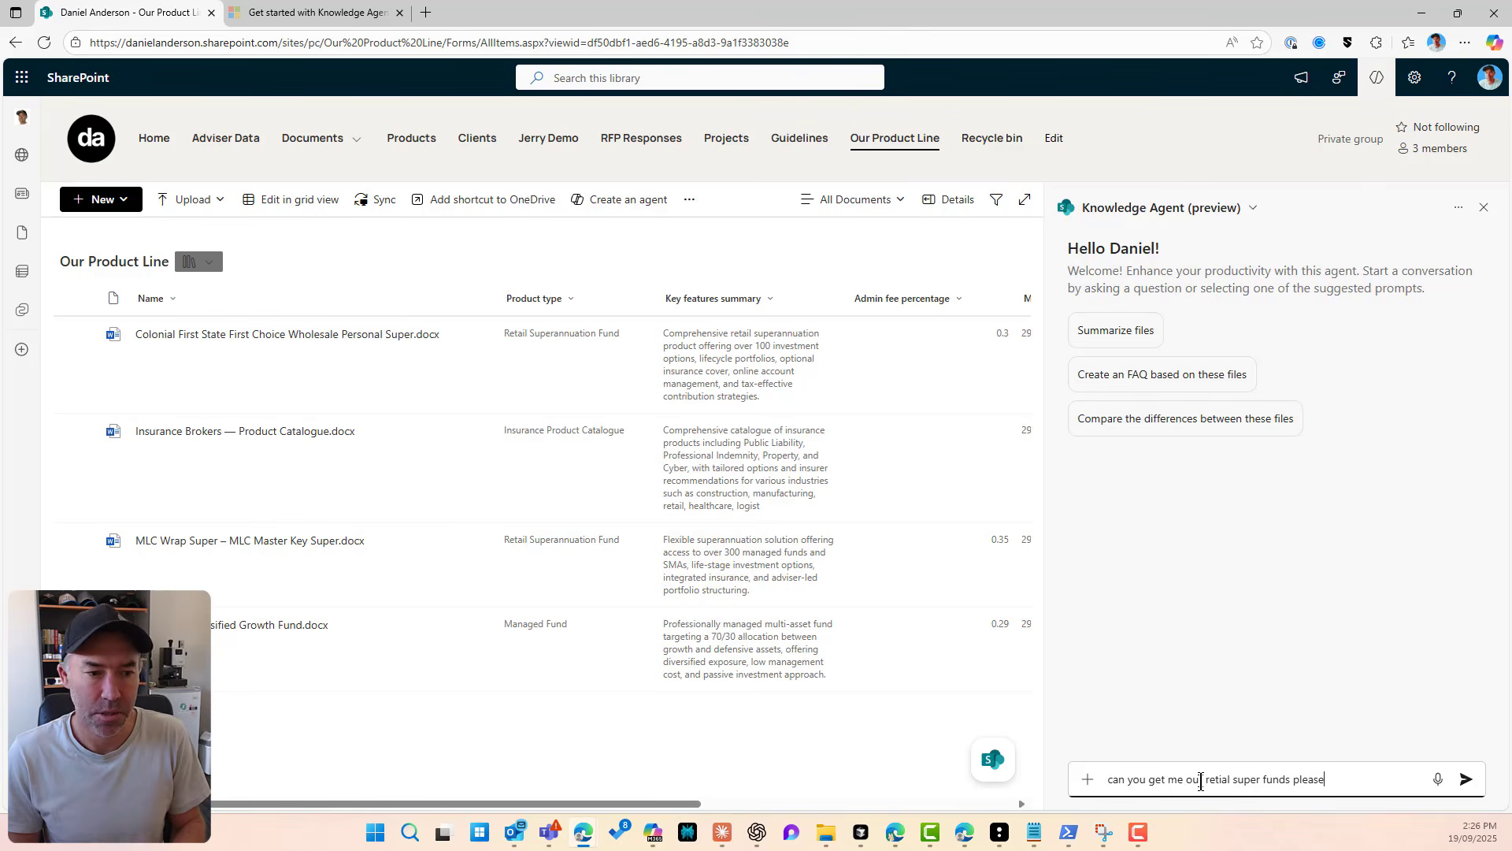
key(Return)
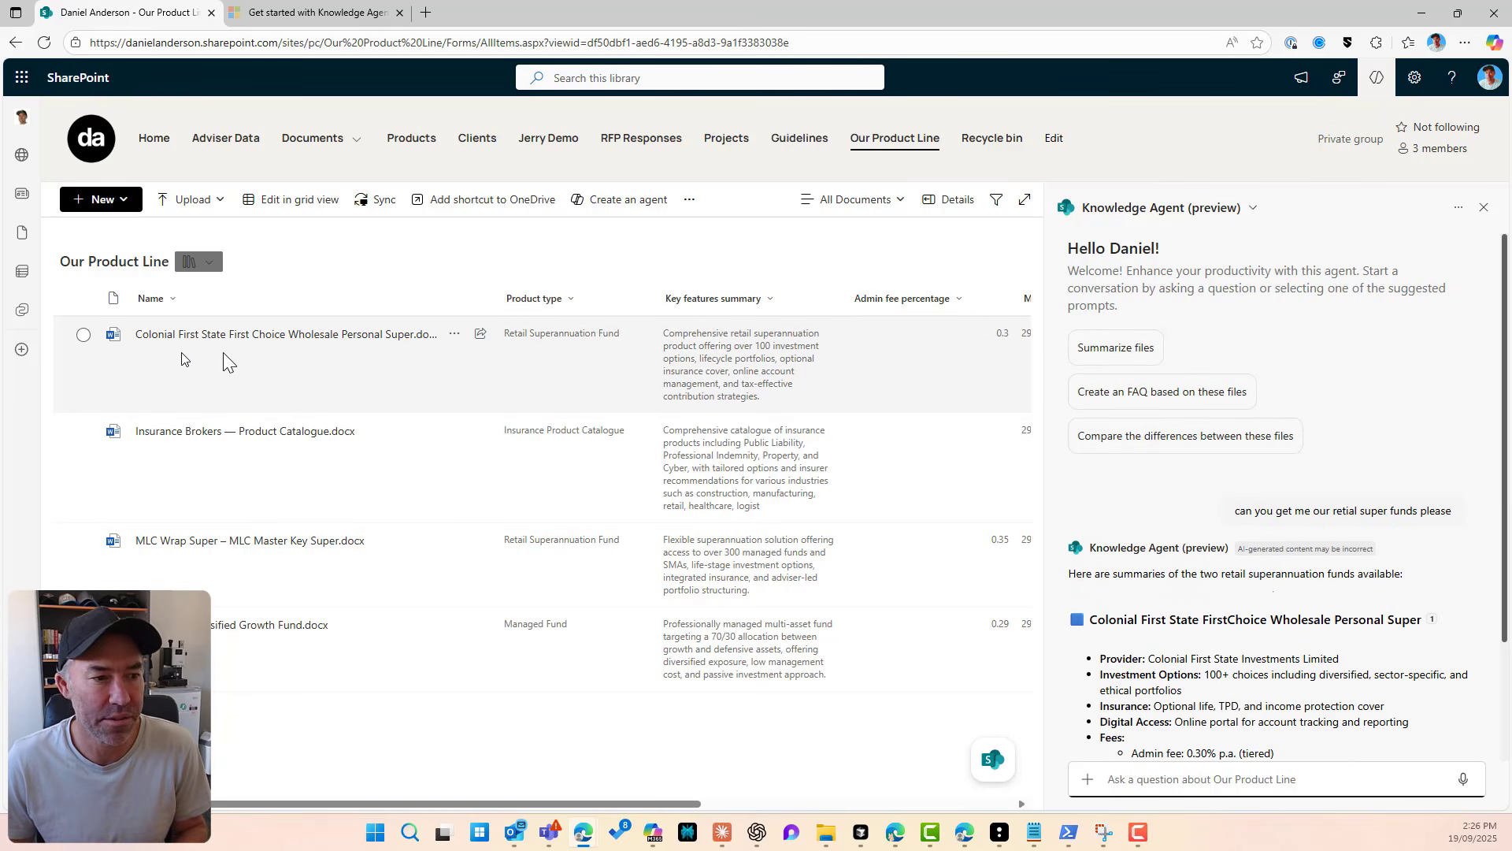
scroll(1272, 488, down, 2)
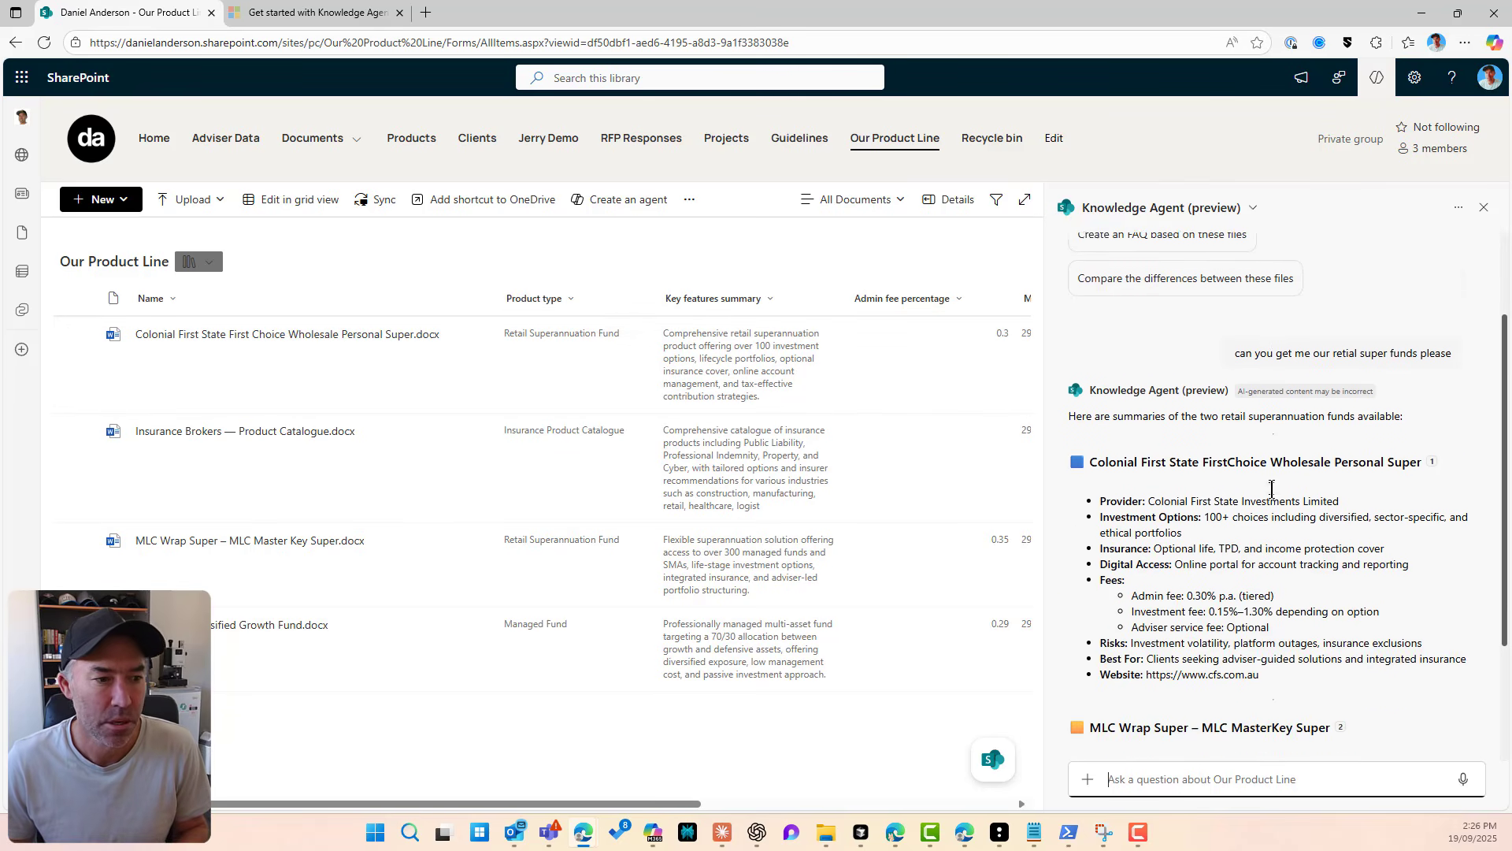
scroll(1271, 489, down, 1)
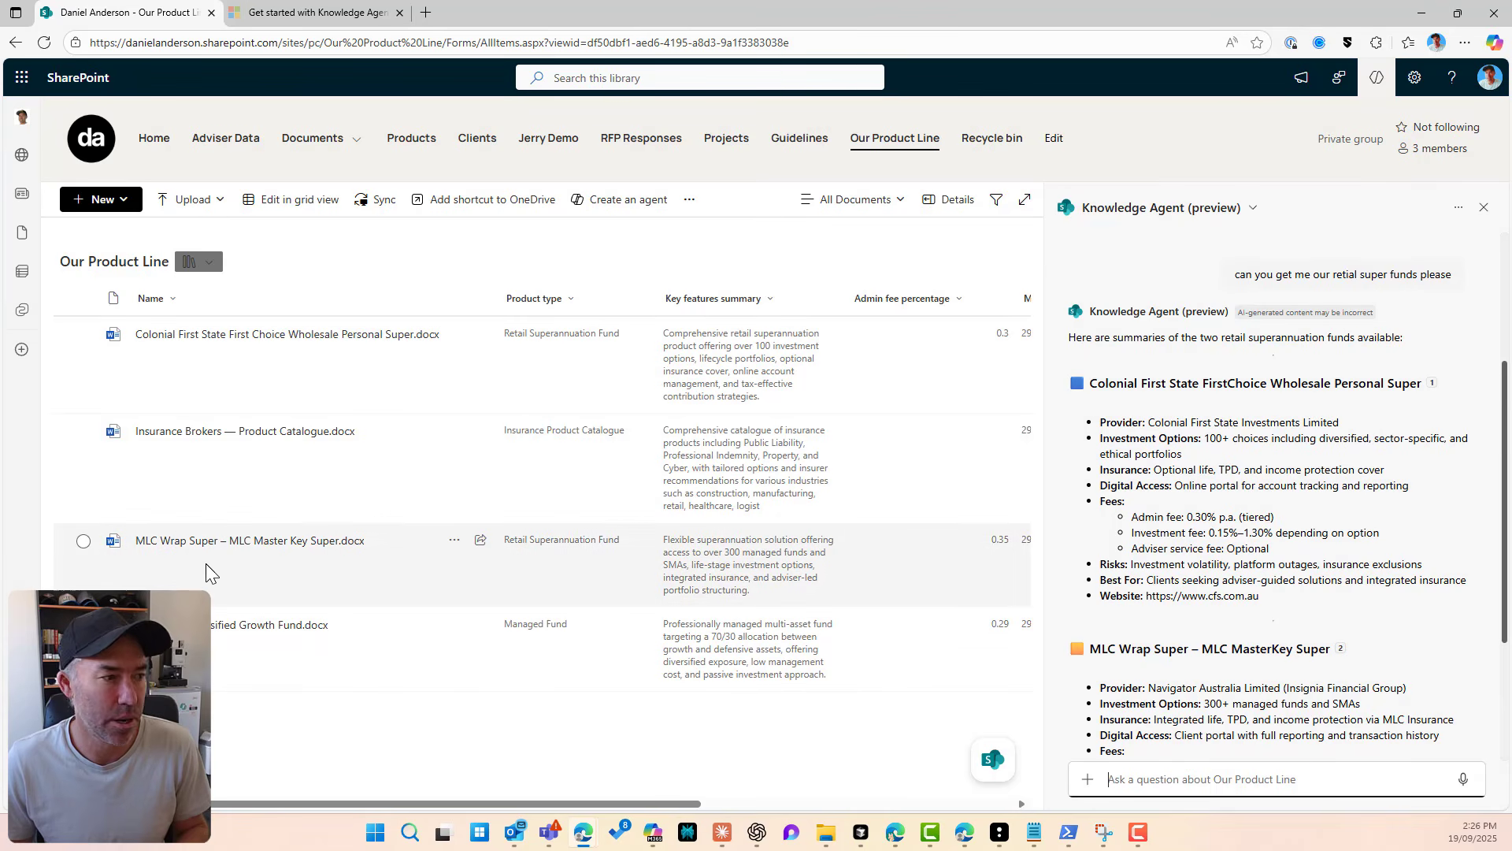
scroll(1314, 510, down, 3)
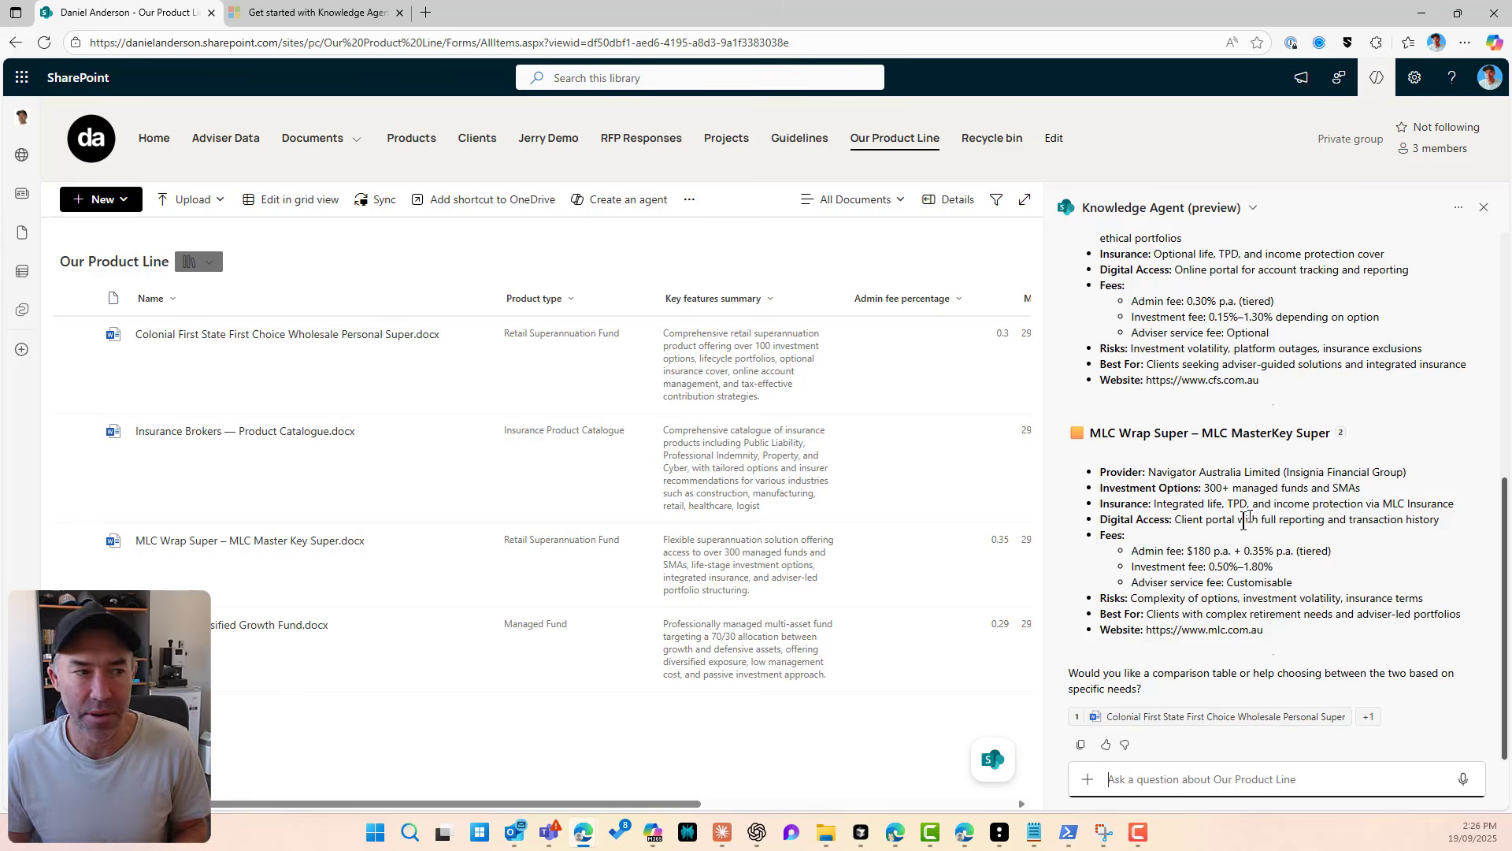
Step: Narrow the agent's answer with "only with an admin fee of greater that 0.3" and compare it with the library's Admin fee percentage column
click(1179, 780)
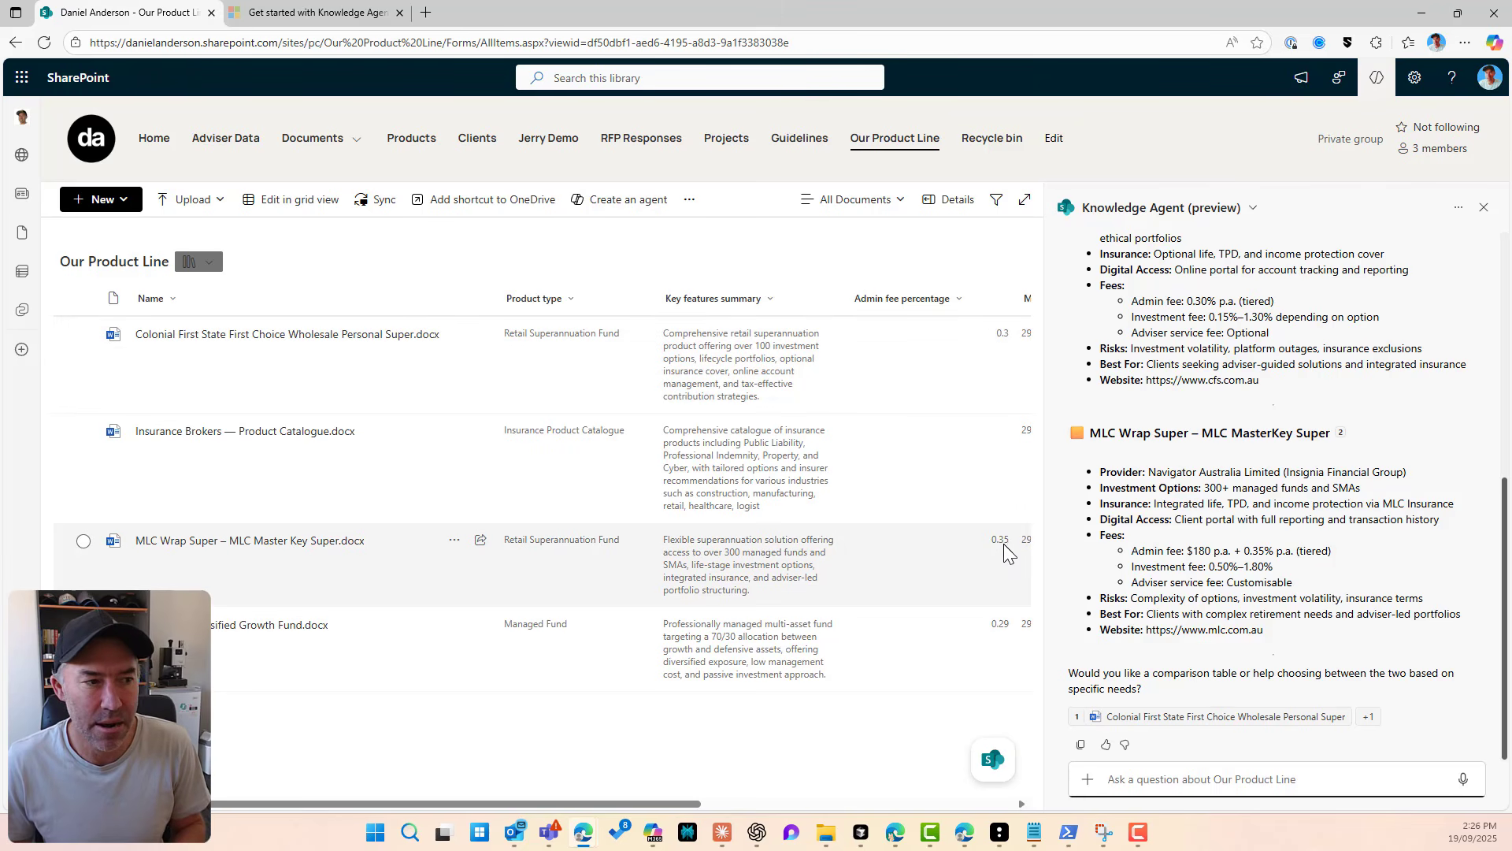
drag(658, 804, 720, 801)
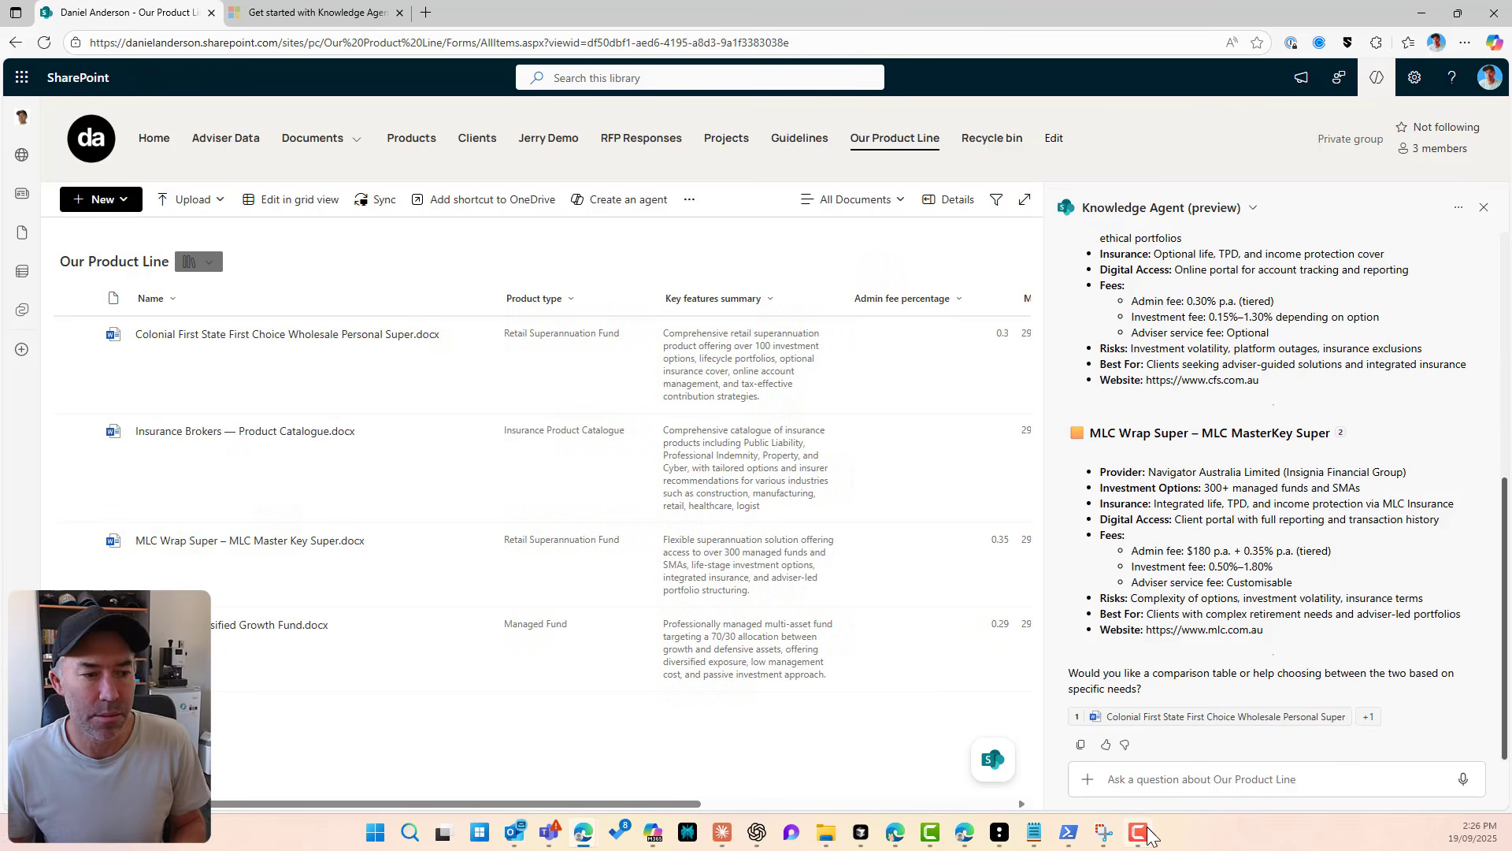
click(1154, 772)
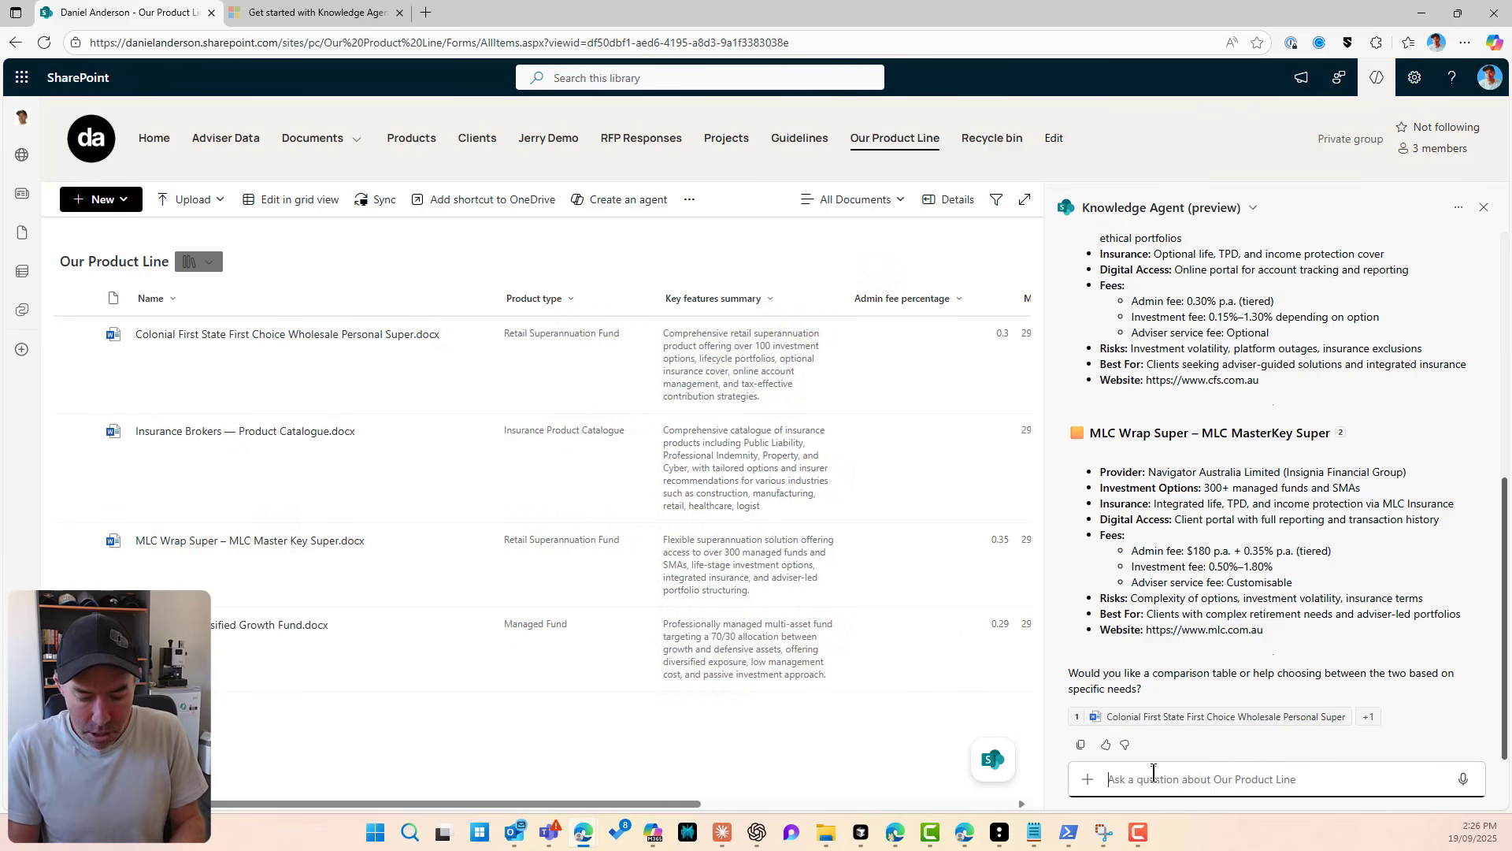
text(only with an)
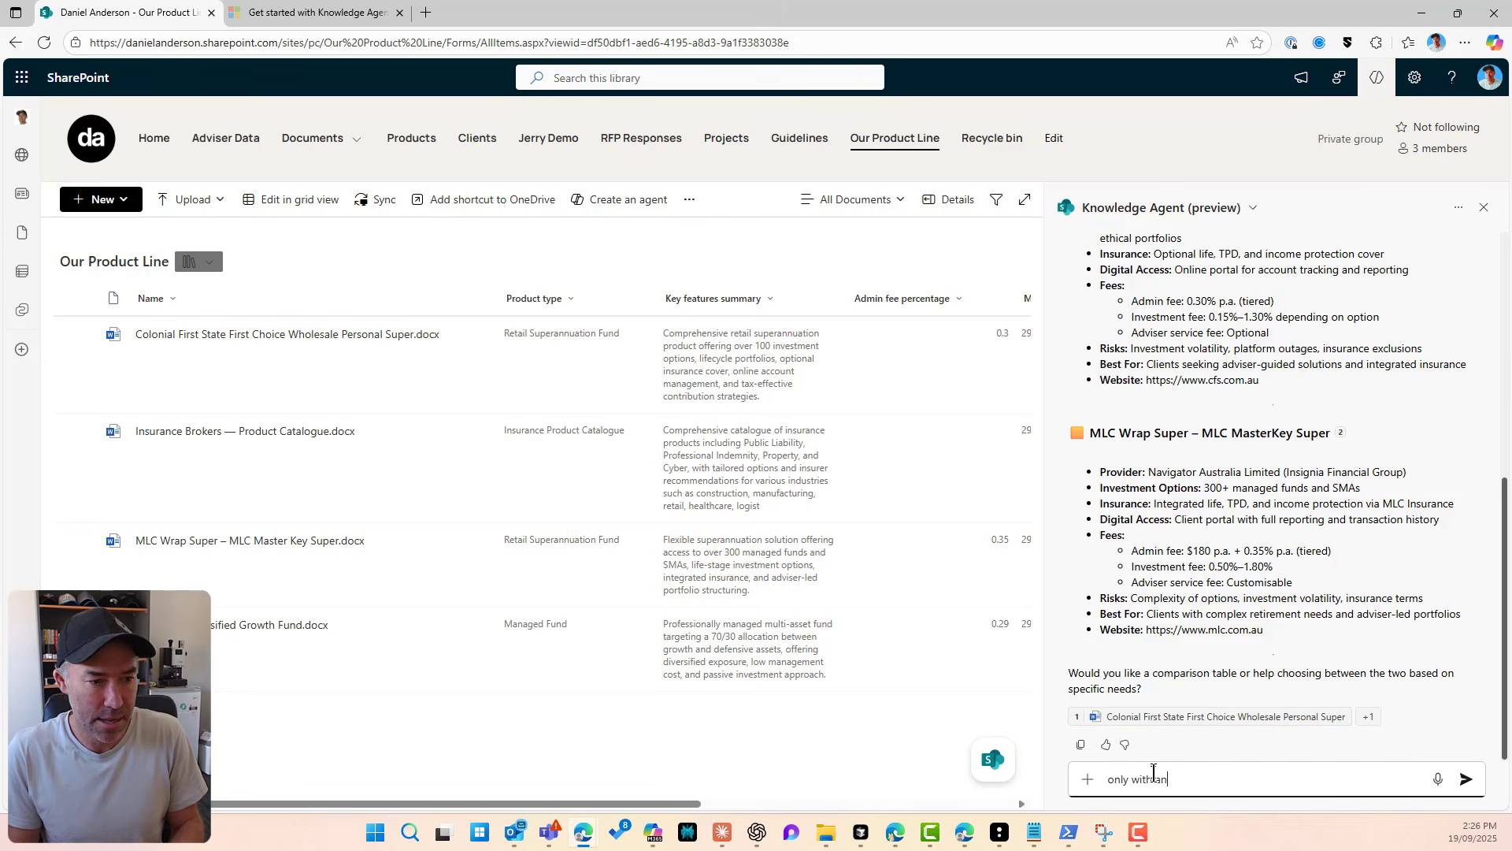
text( admin fee )
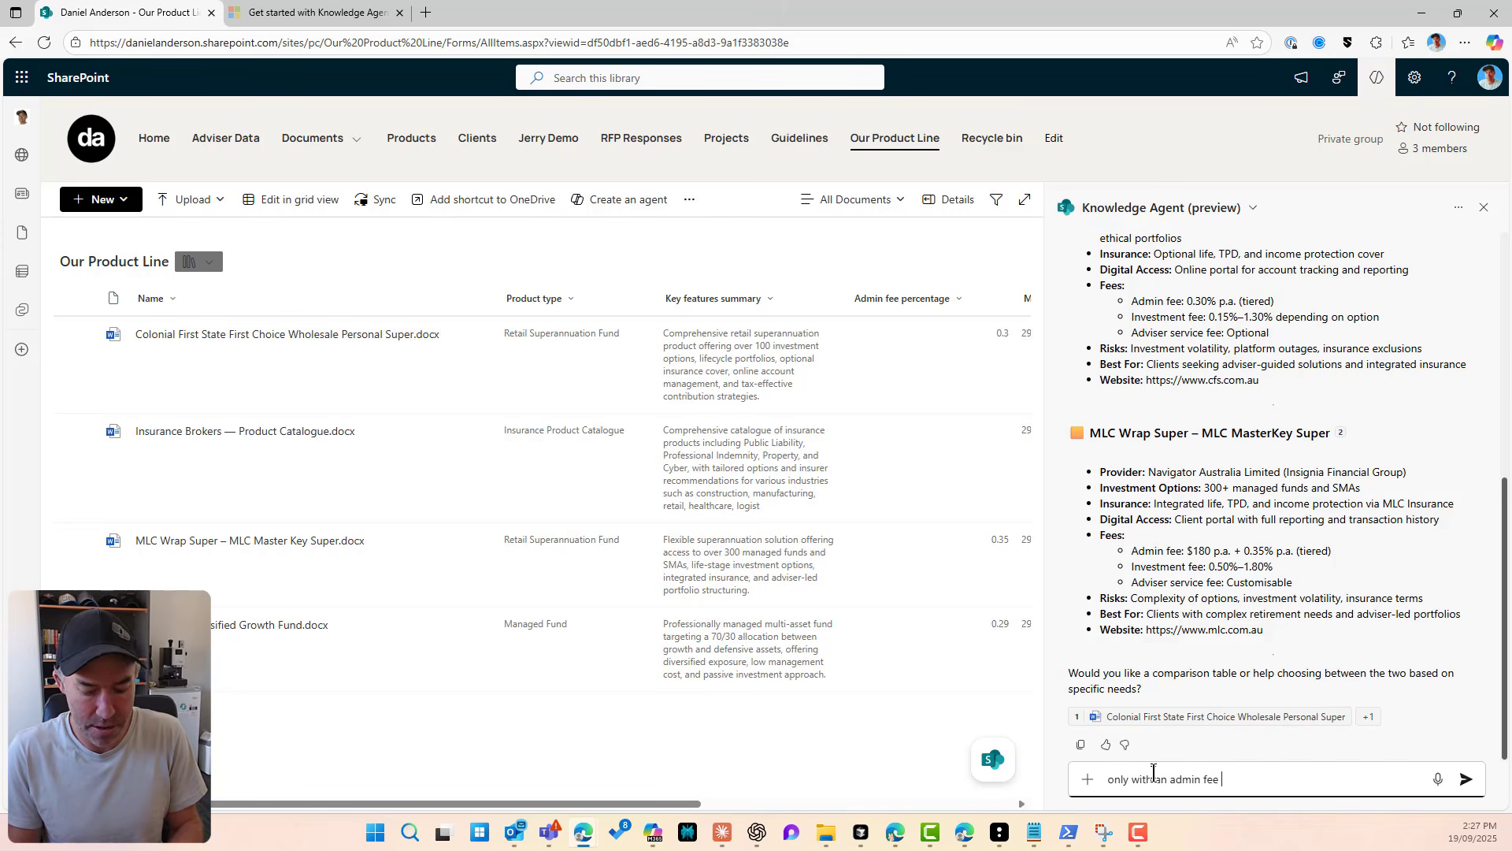
text(of greater that)
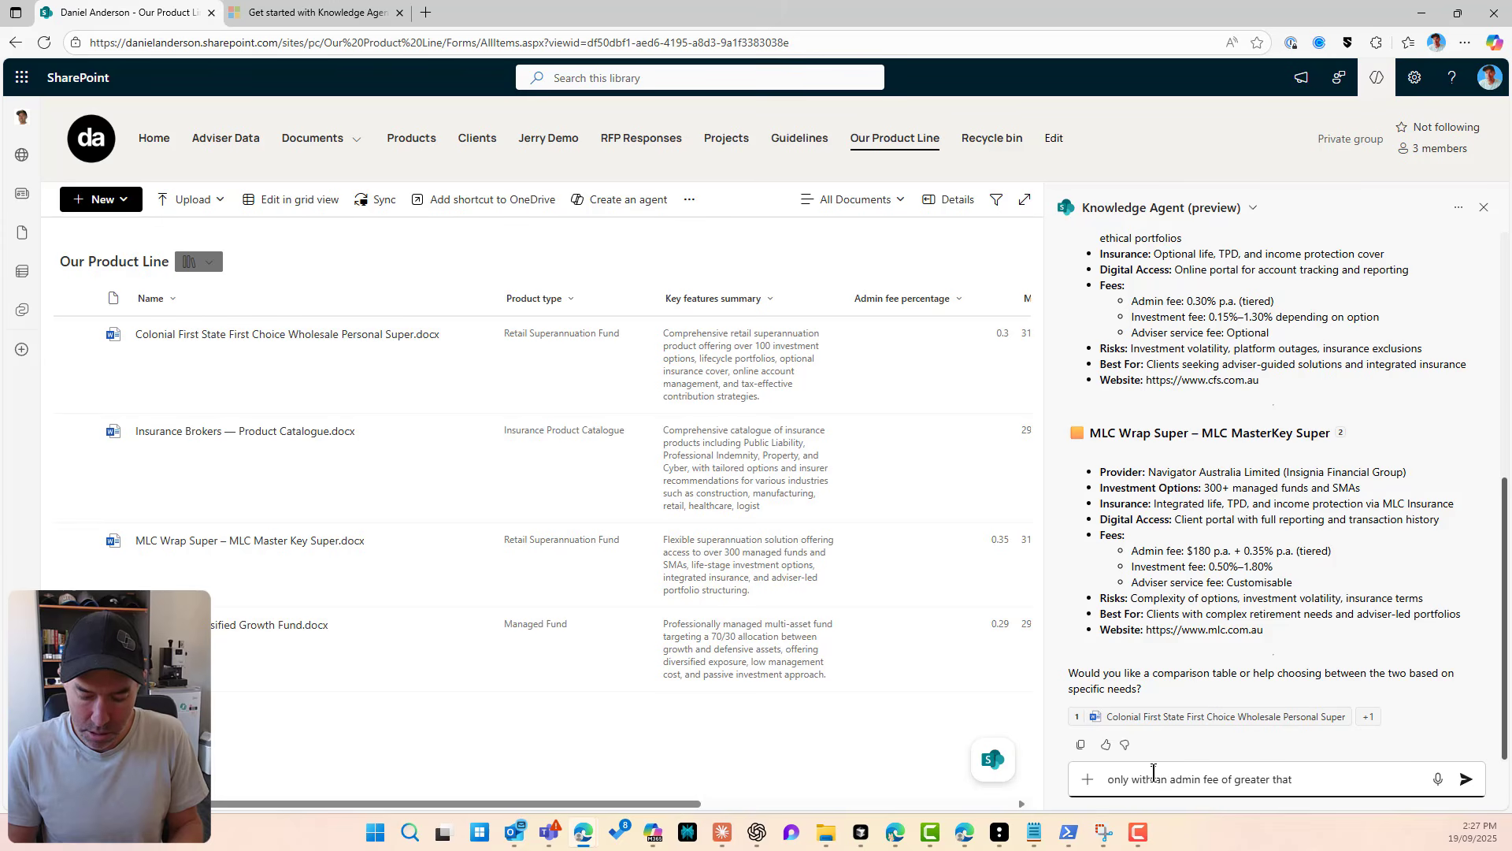
text(3)
key(Return)
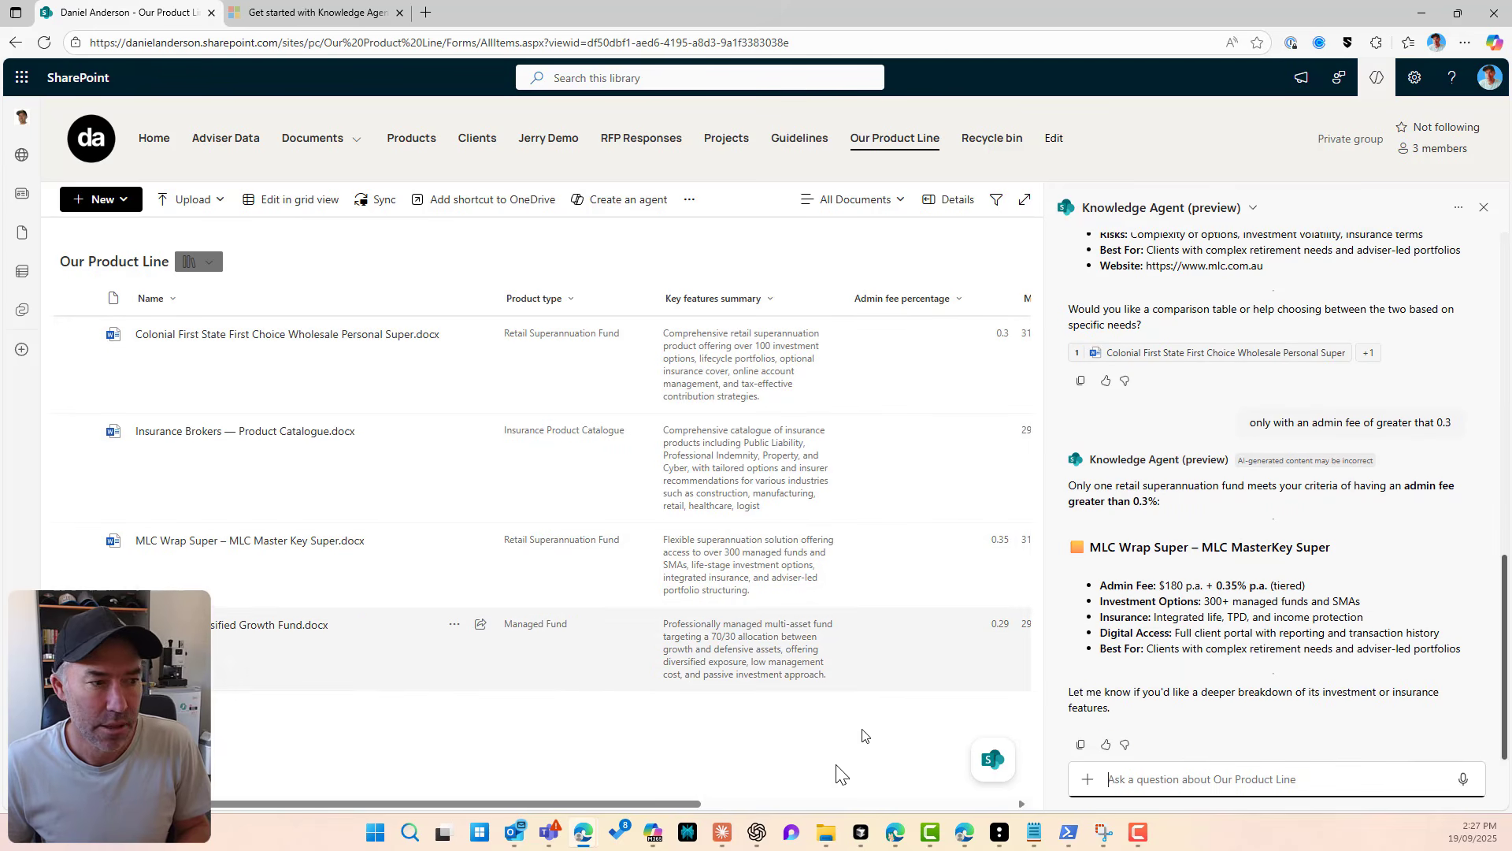
drag(677, 804, 761, 804)
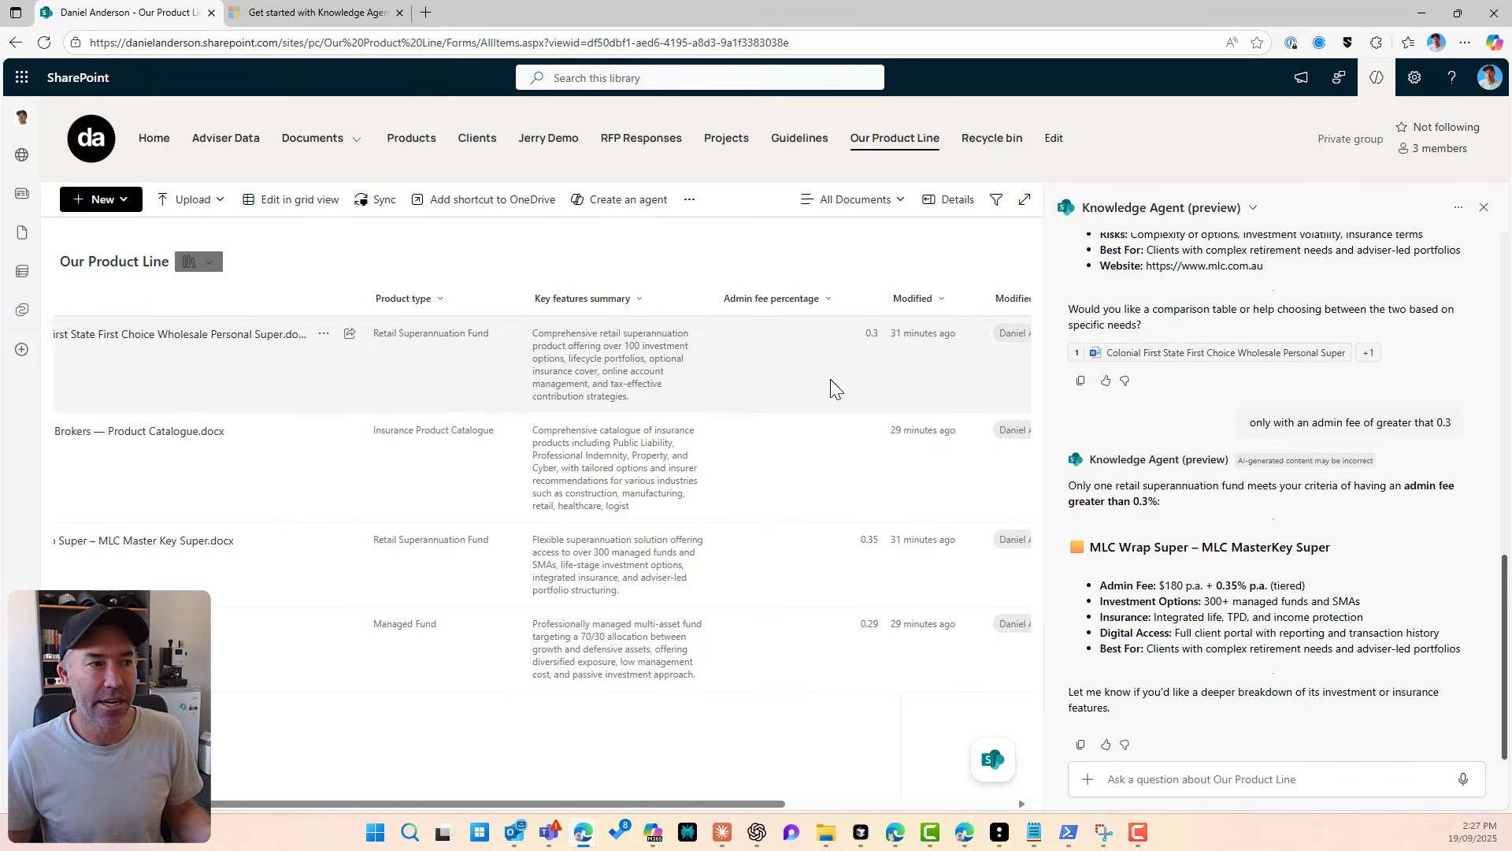
drag(769, 801, 602, 796)
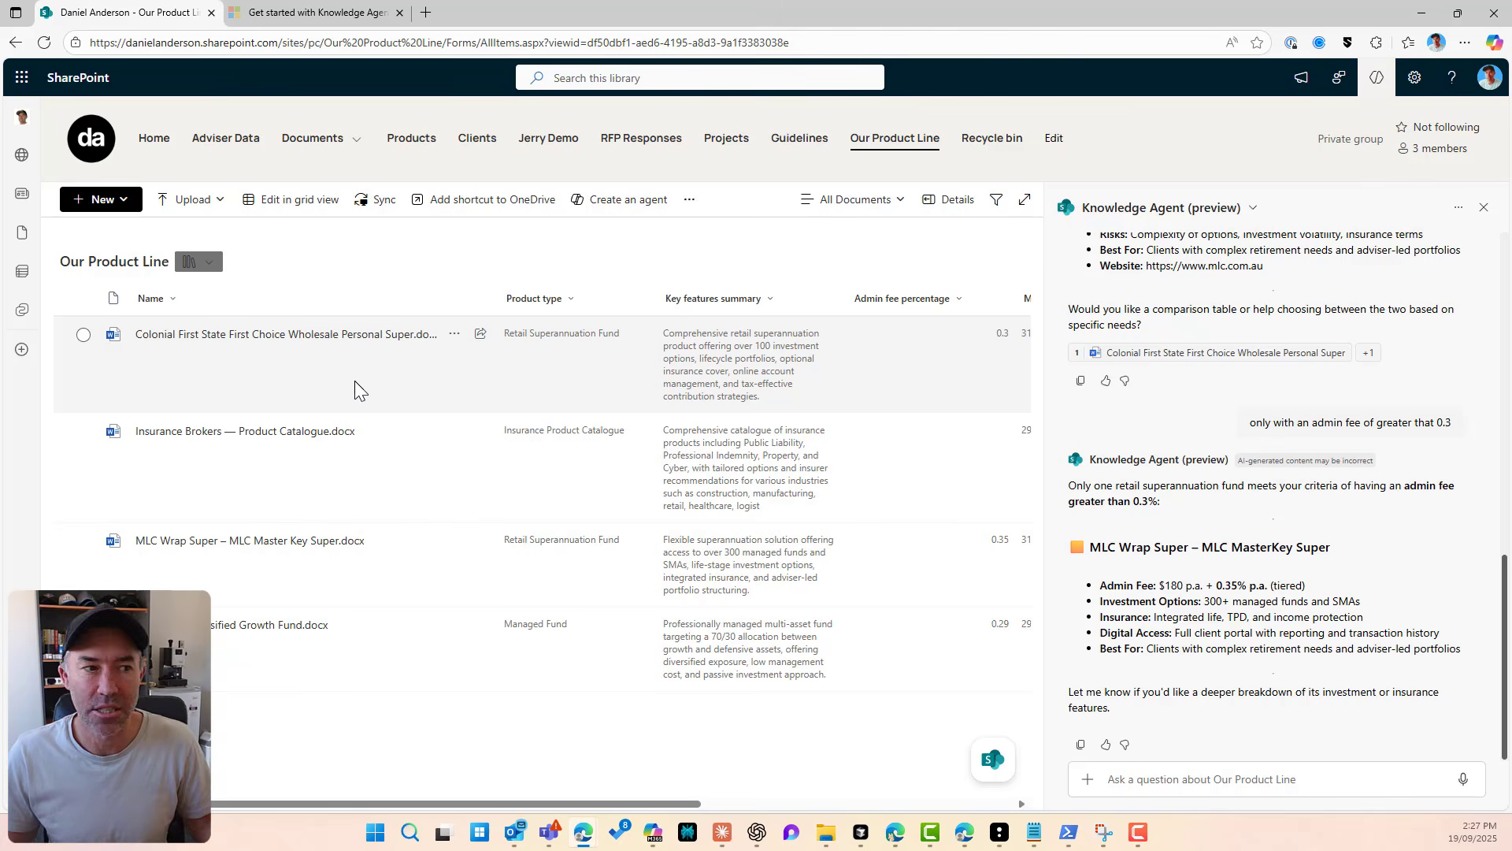
Step: Start setting up rules with Knowledge Agent and submit the request "send an email when a new file is added"
click(992, 761)
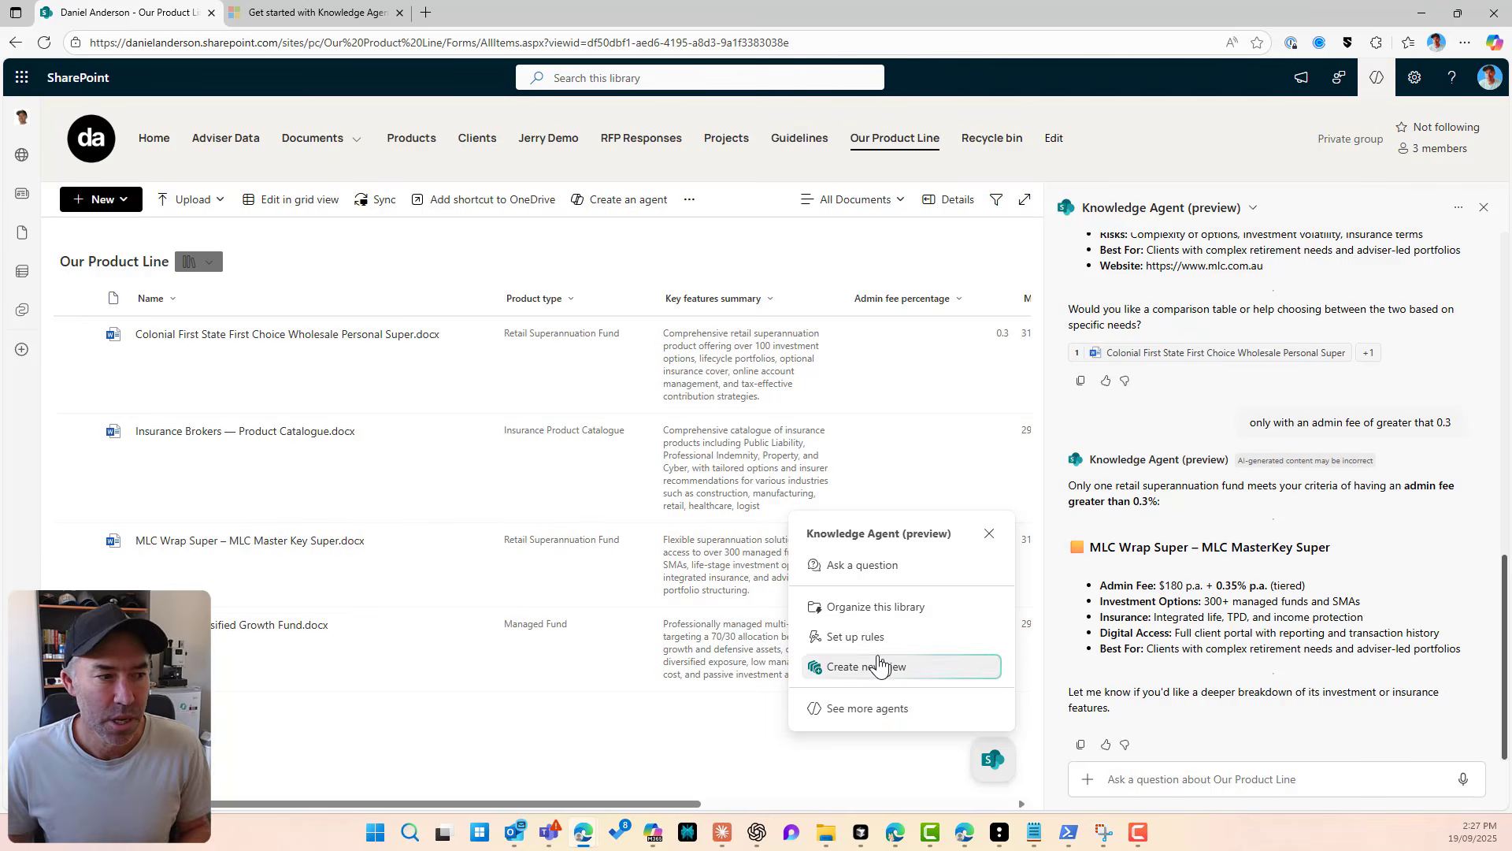
click(880, 666)
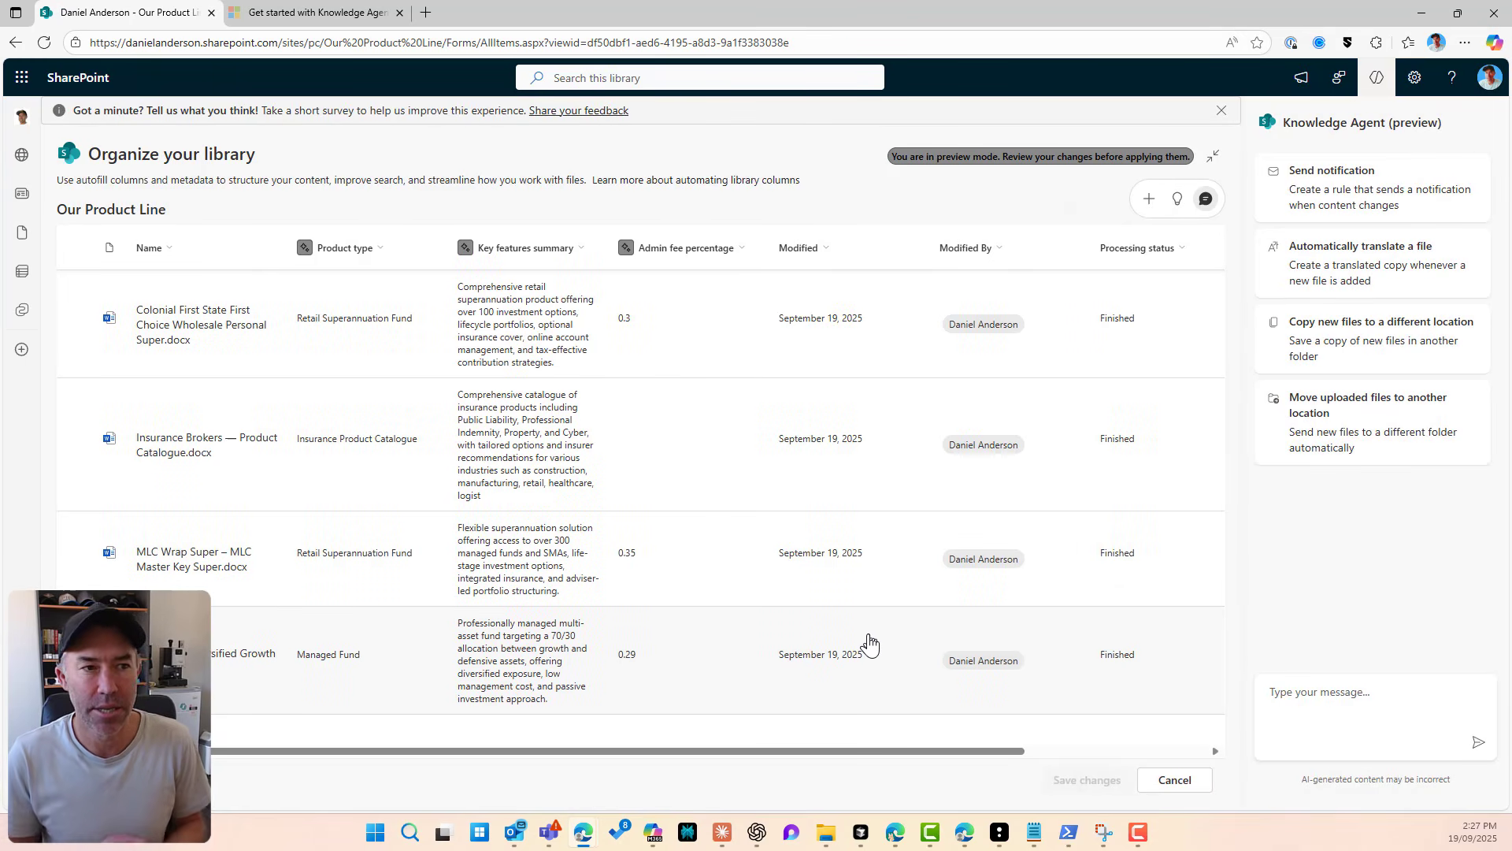
click(1326, 702)
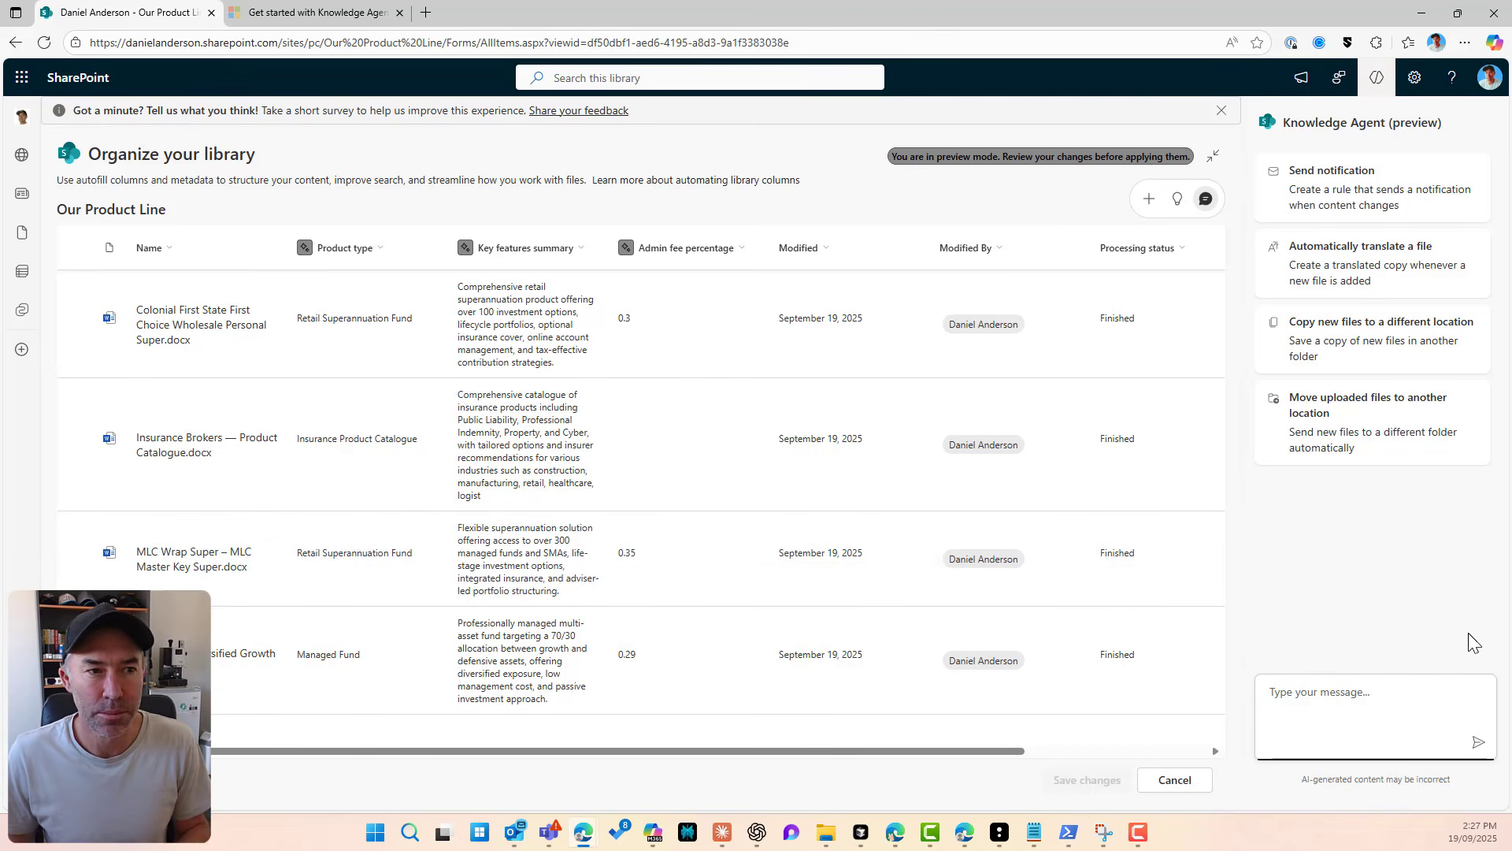
text(send )
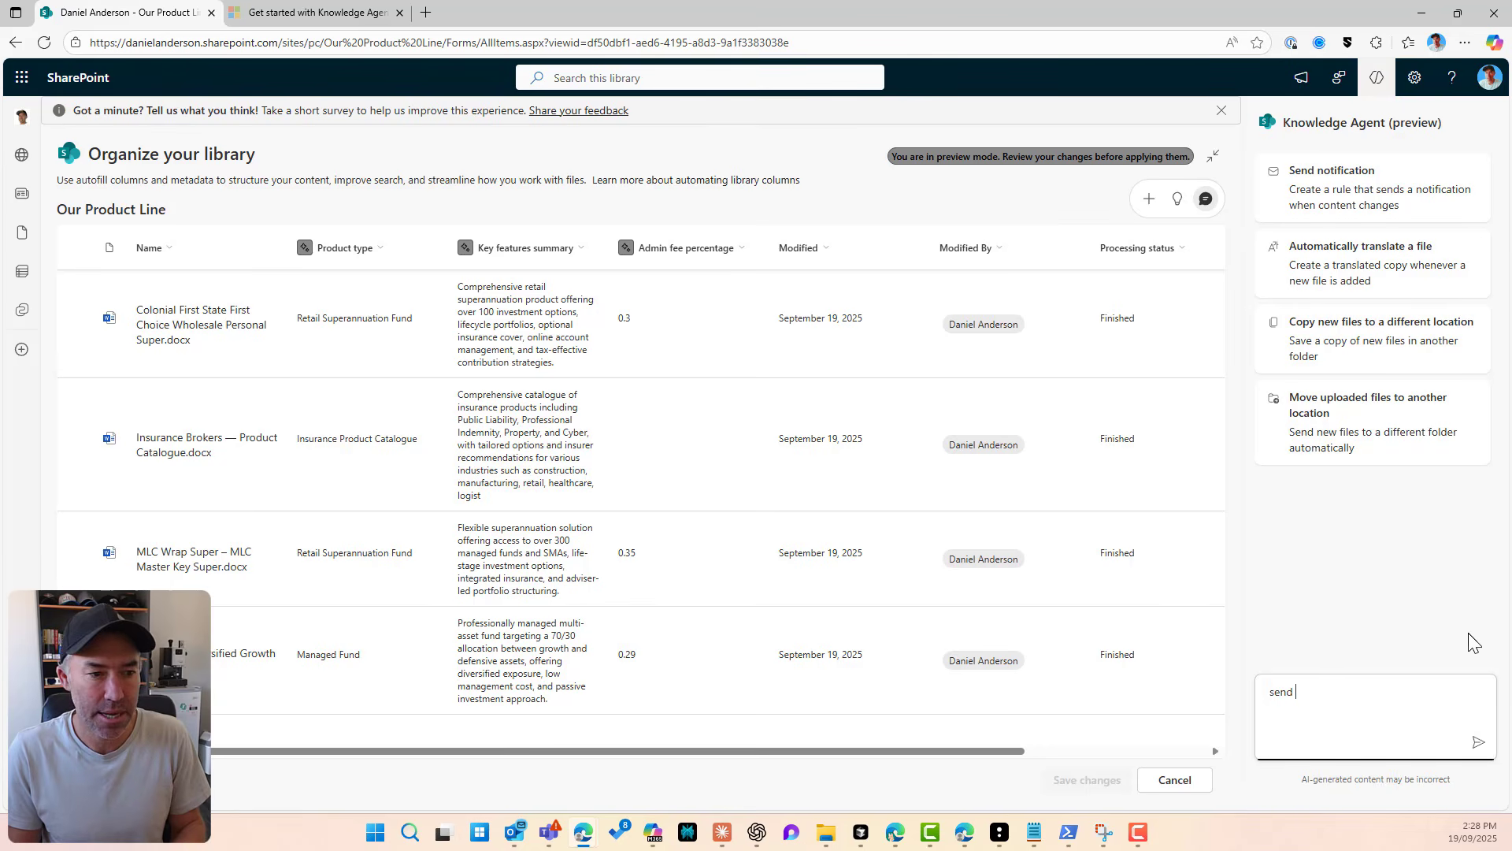
text(an eami)
key(BackSpace)
key(BackSpace)
key(BackSpace)
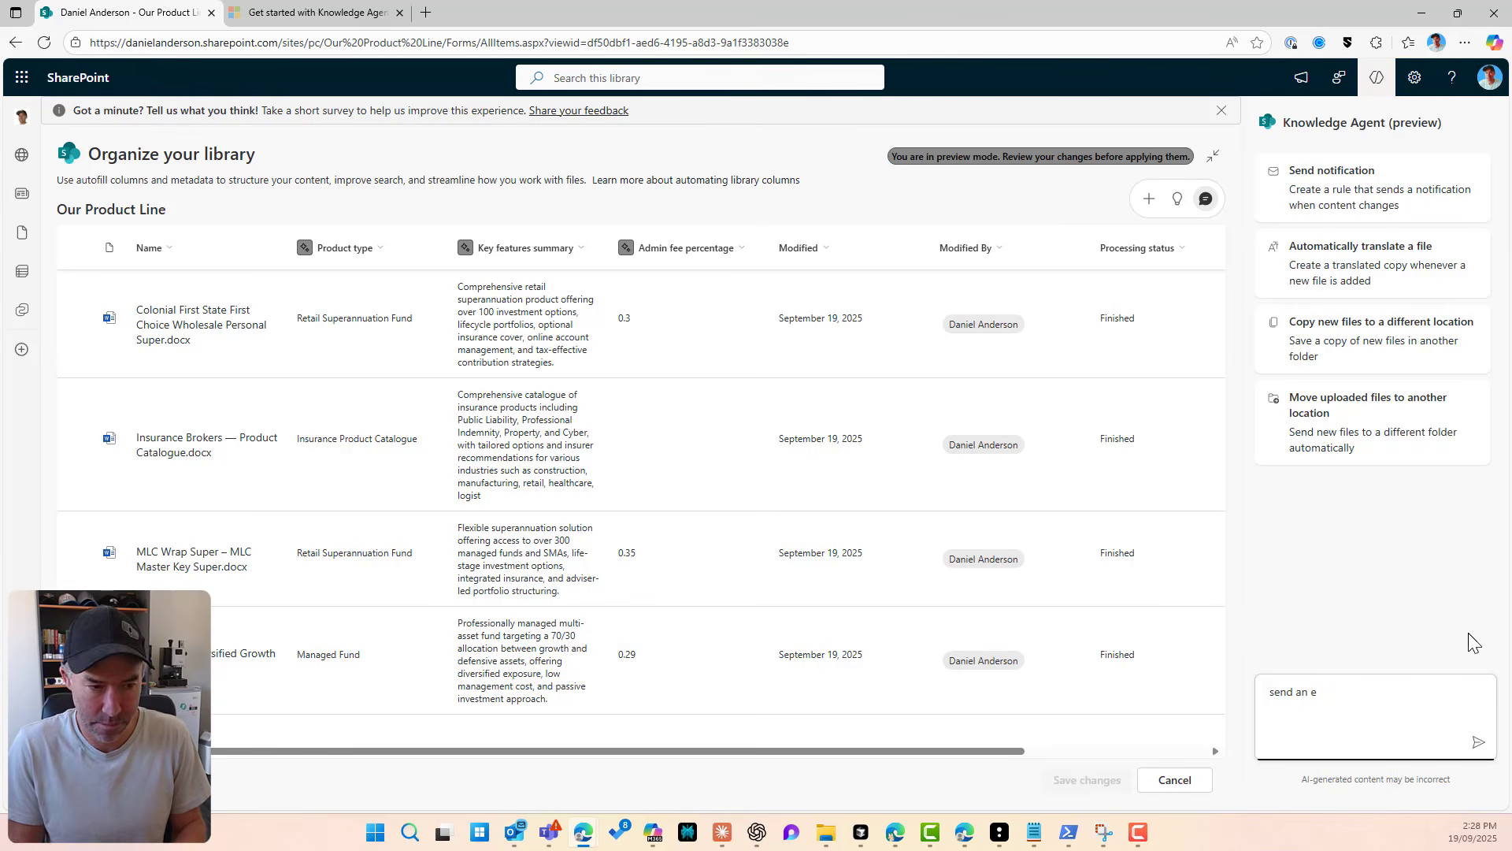
text(mail when)
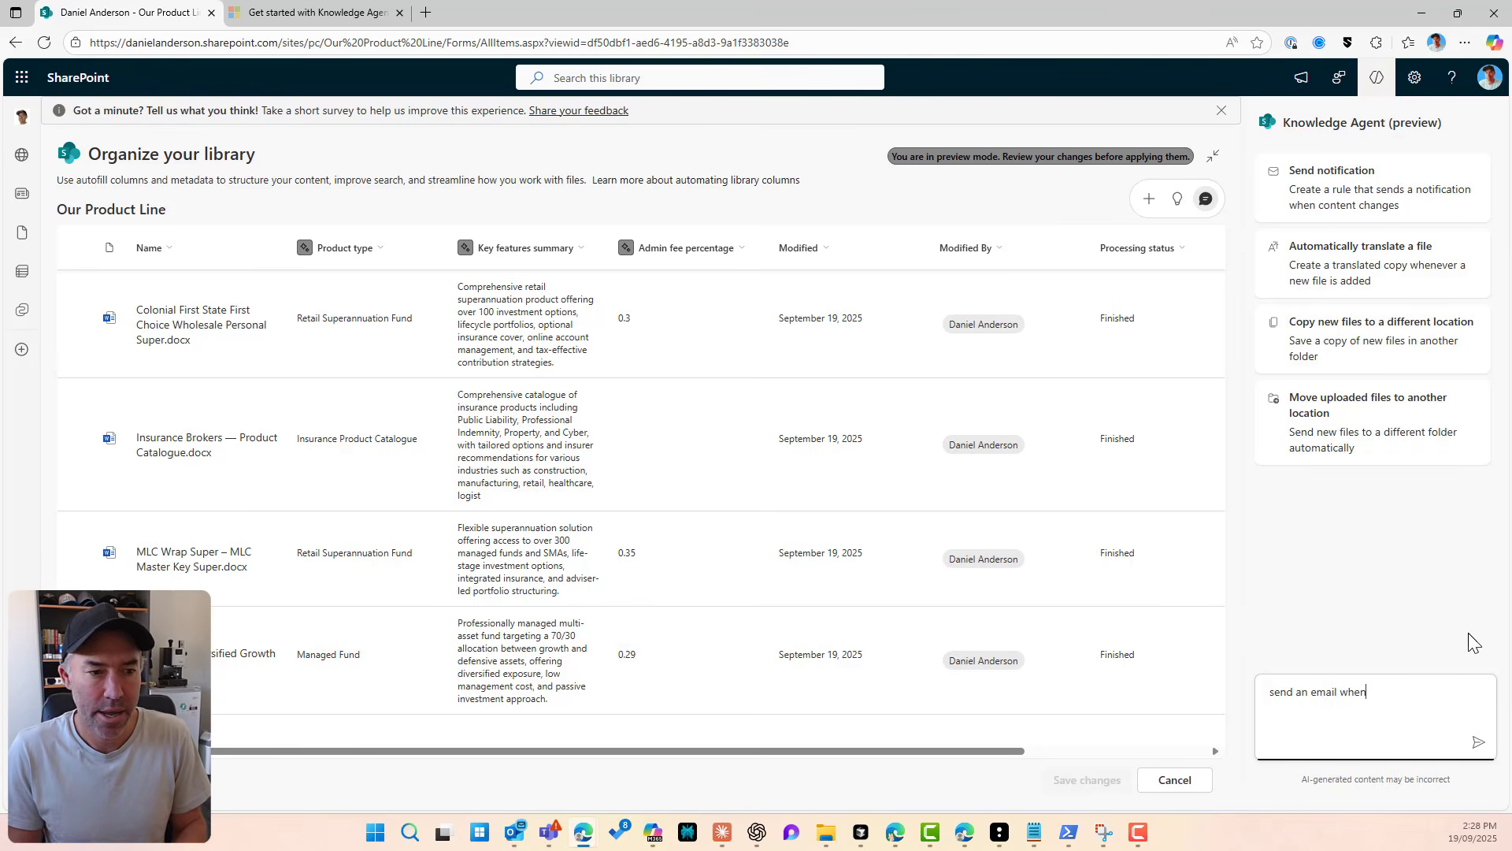
text( a new file is )
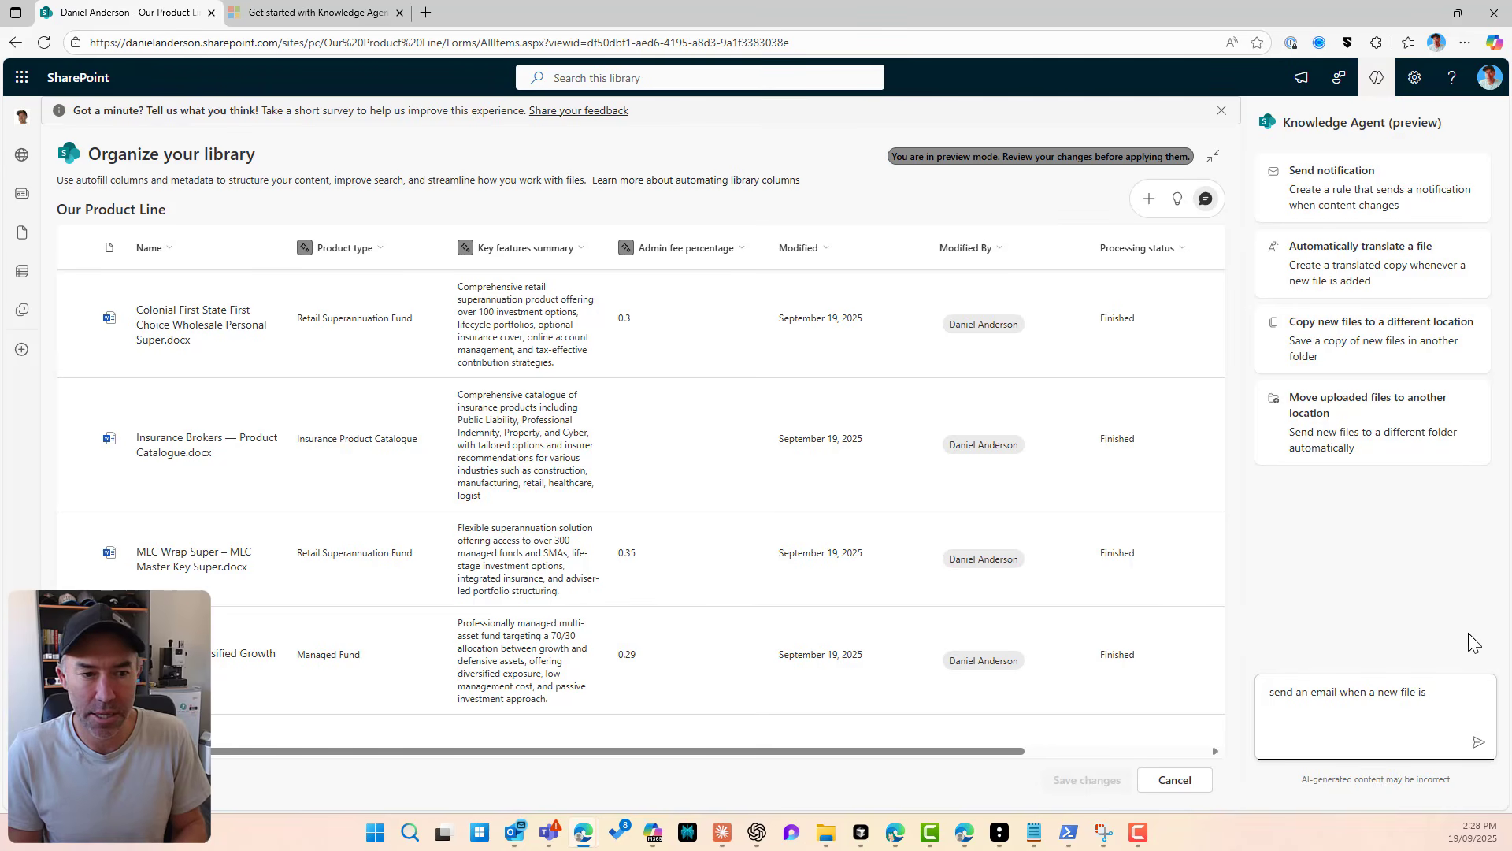
text(added)
key(Return)
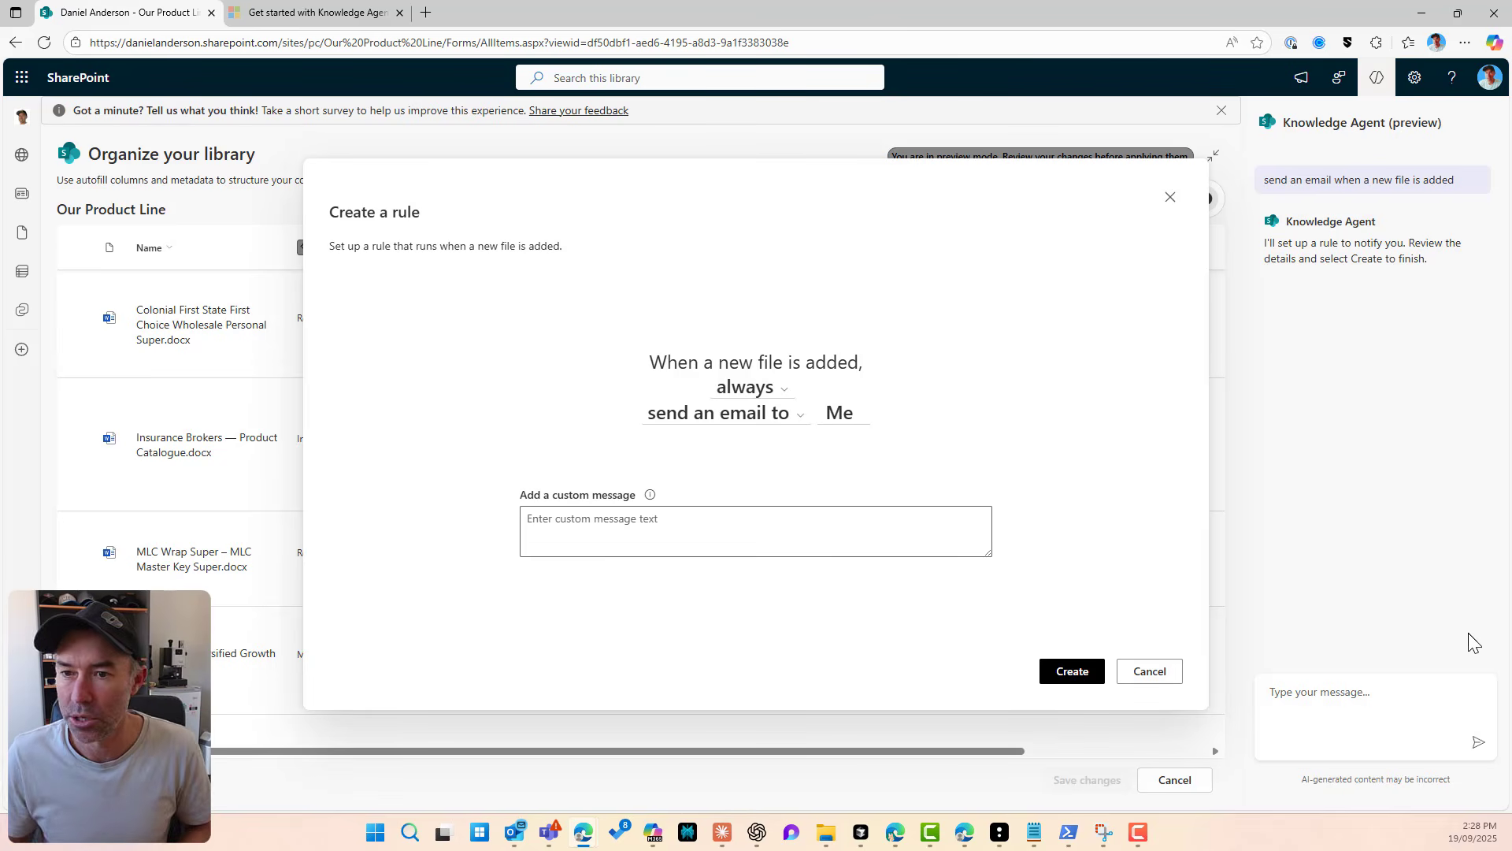
Step: Try the if condition in the new-file rule, set it back to always, and create the rule with the email going to Me
click(771, 394)
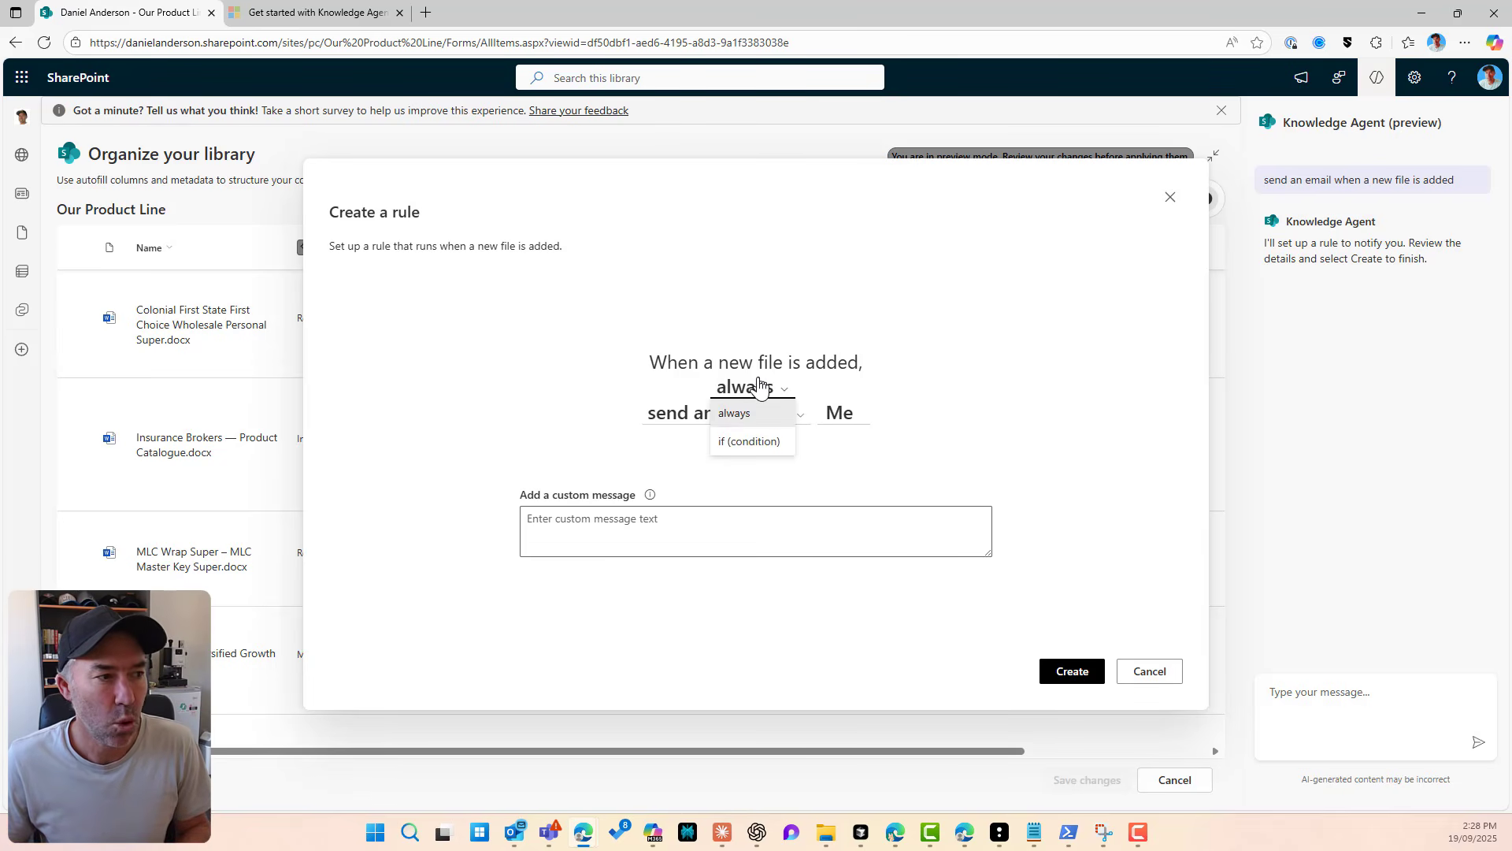
click(756, 442)
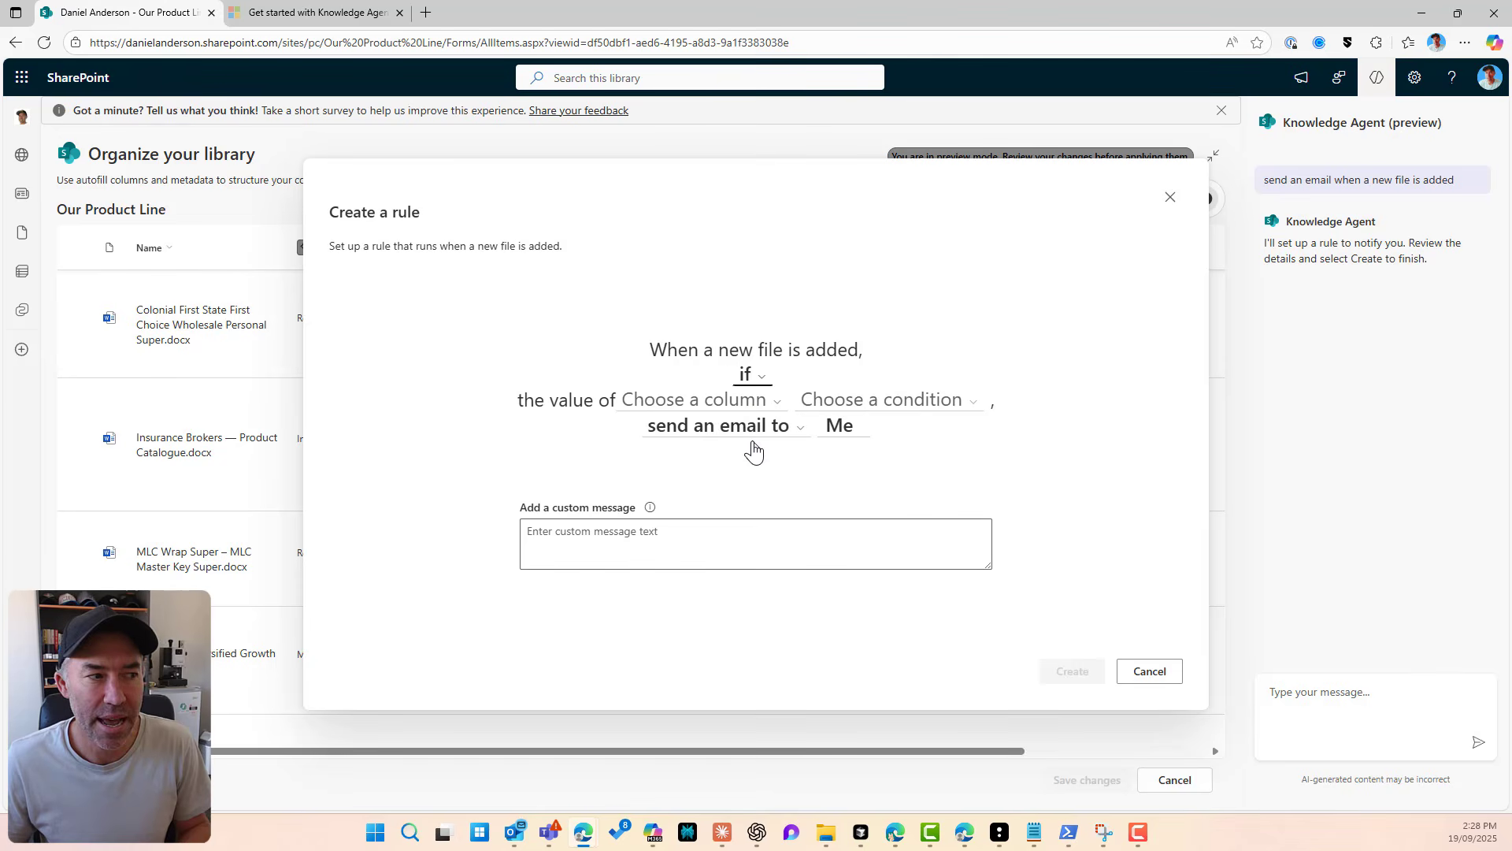
click(758, 383)
click(752, 408)
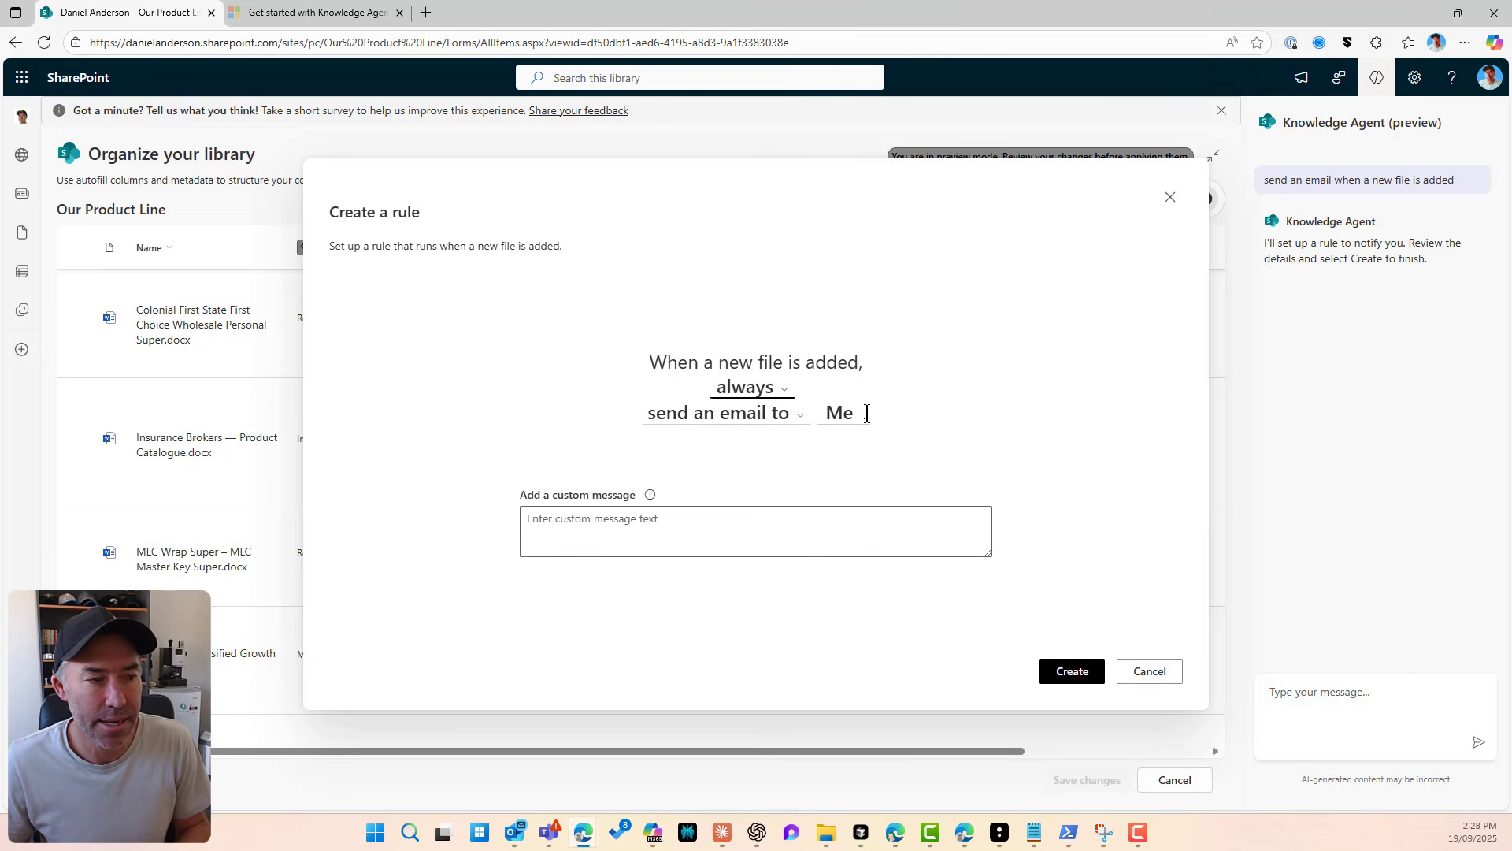
click(1071, 672)
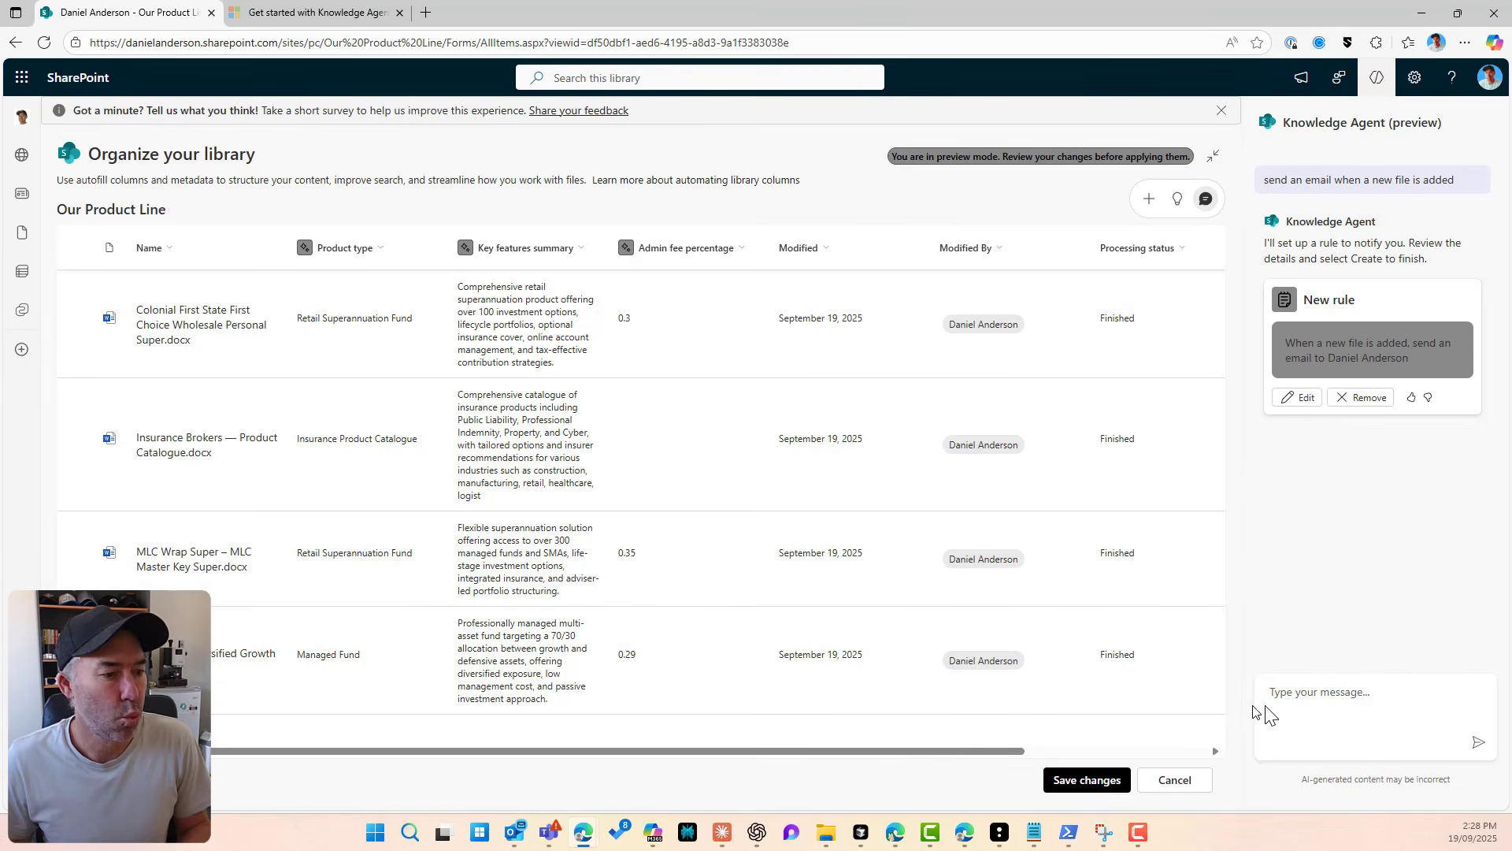
Step: Request "When the value in the Product type column changes send me an email" from Knowledge Agent and create the proposed rule
click(1325, 695)
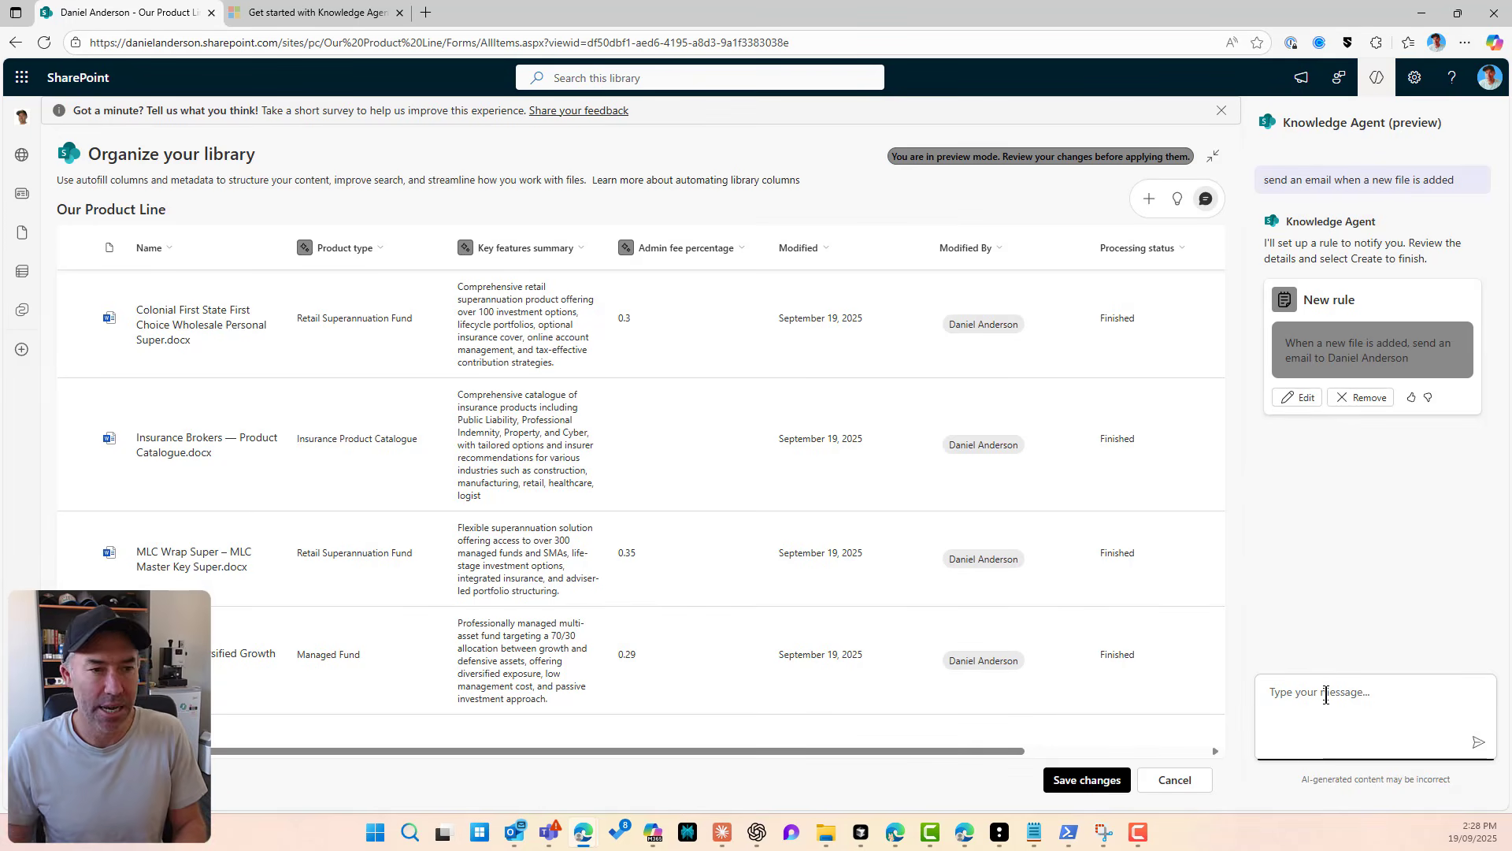
text(When a p)
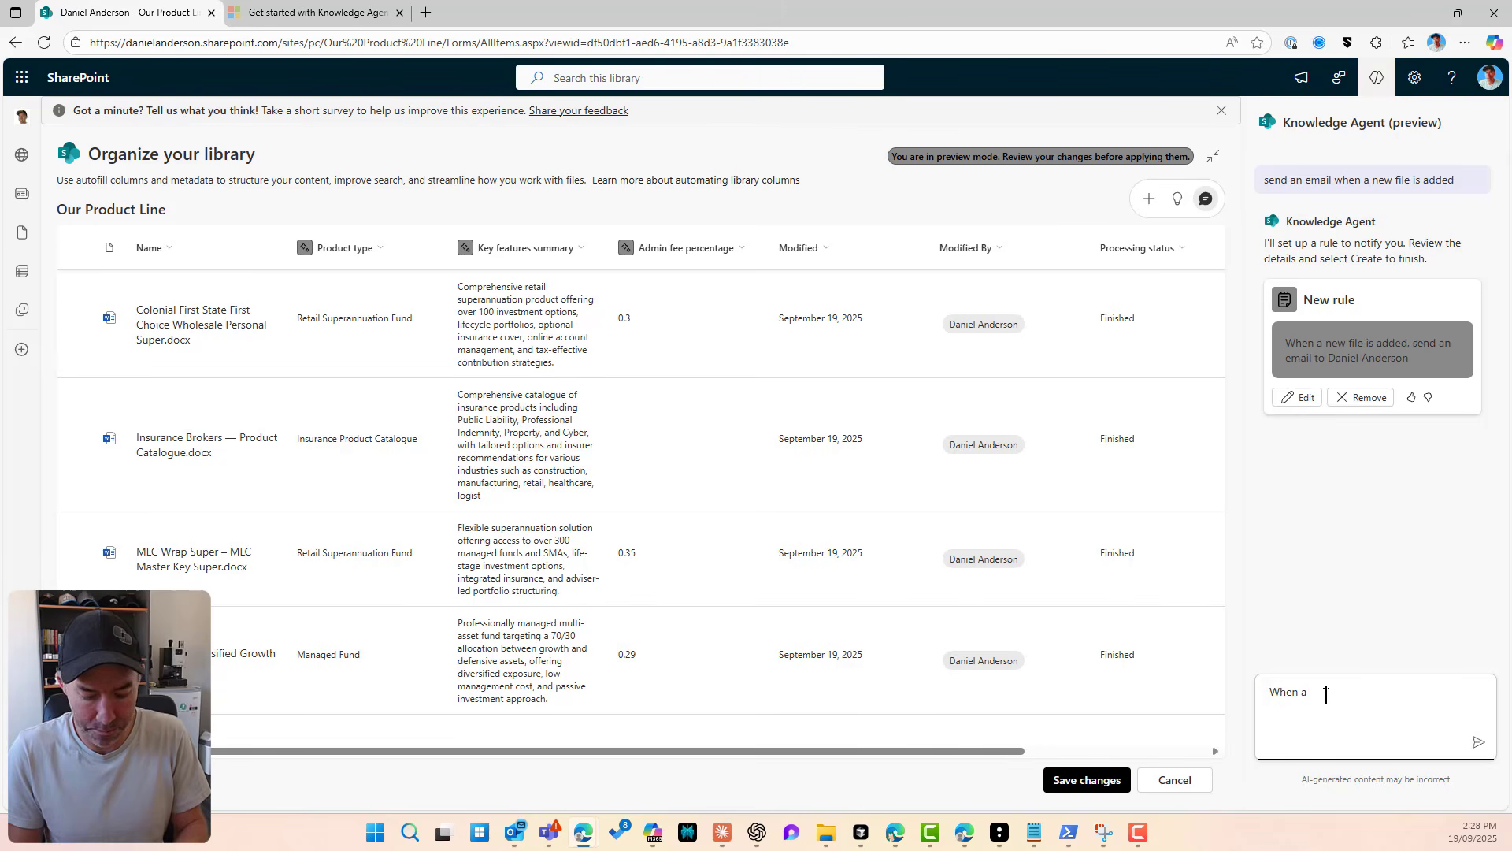
key(BackSpace)
key(BackSpace)
key(BackSpace)
key(BackSpace)
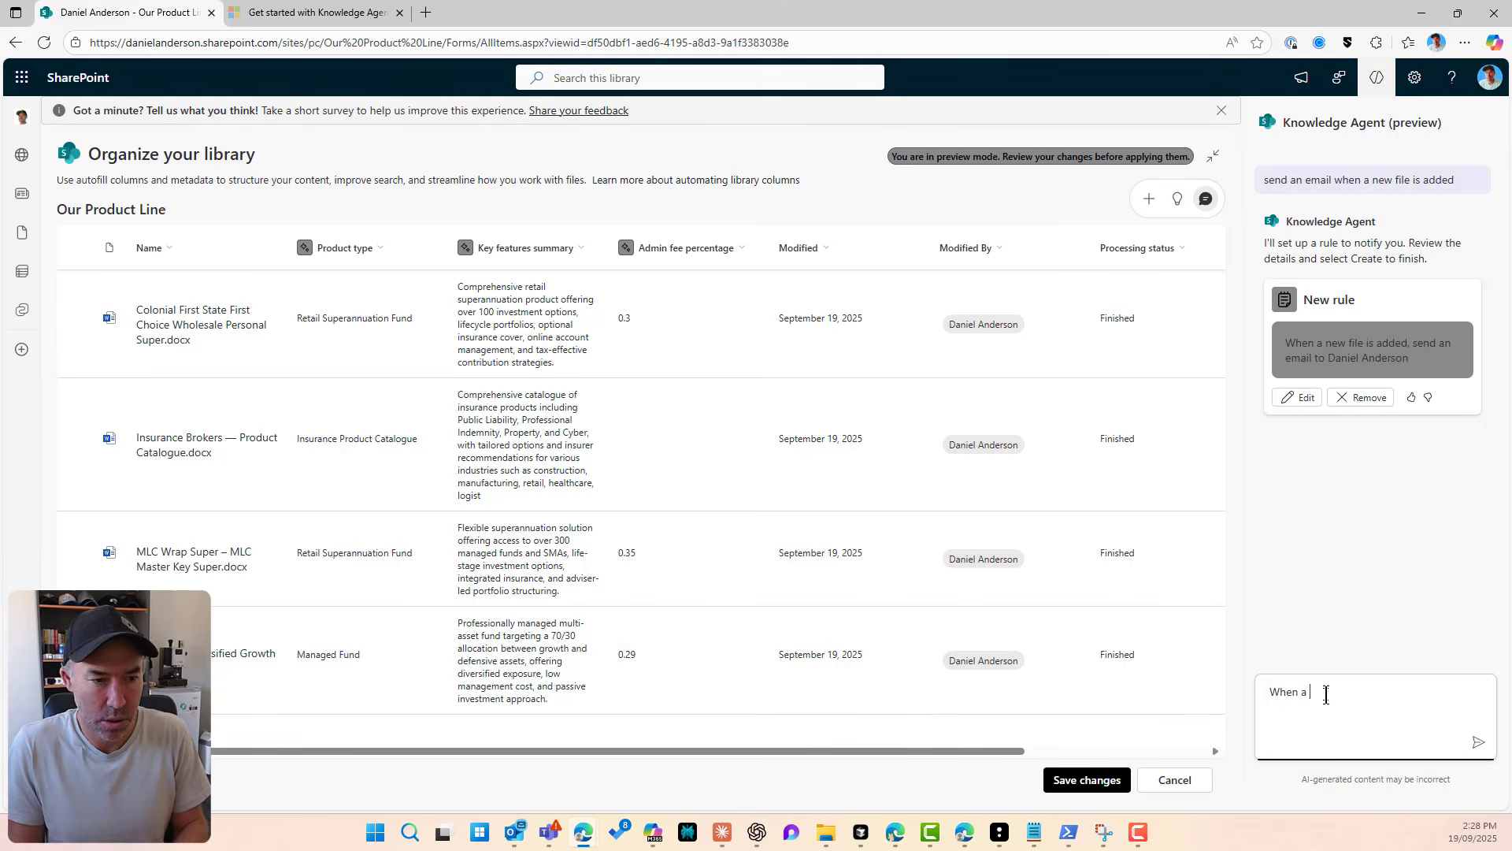
text(the value)
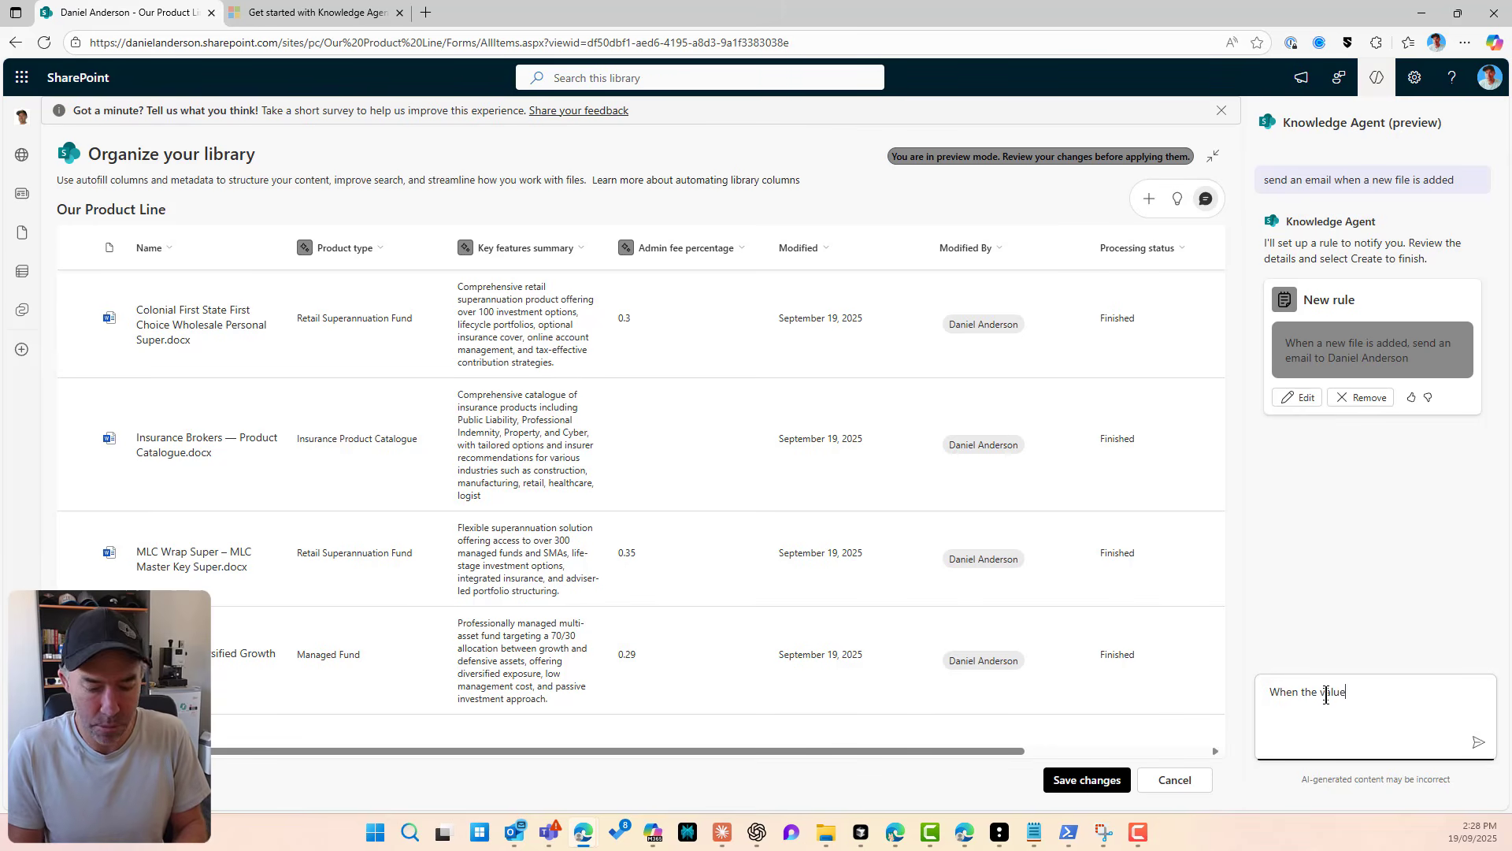
text( in the Pro)
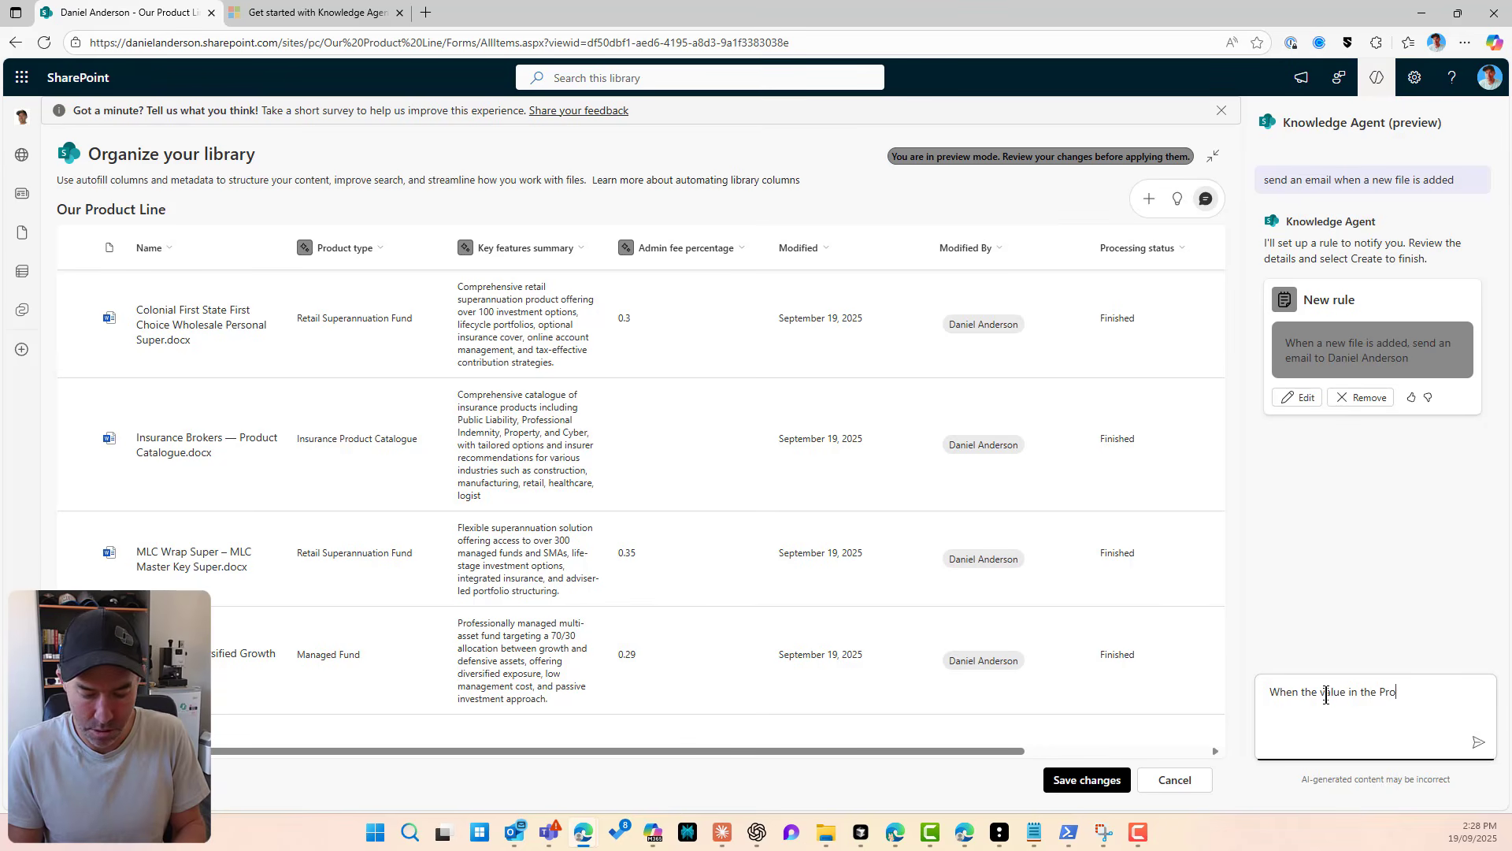
text(dyct type c)
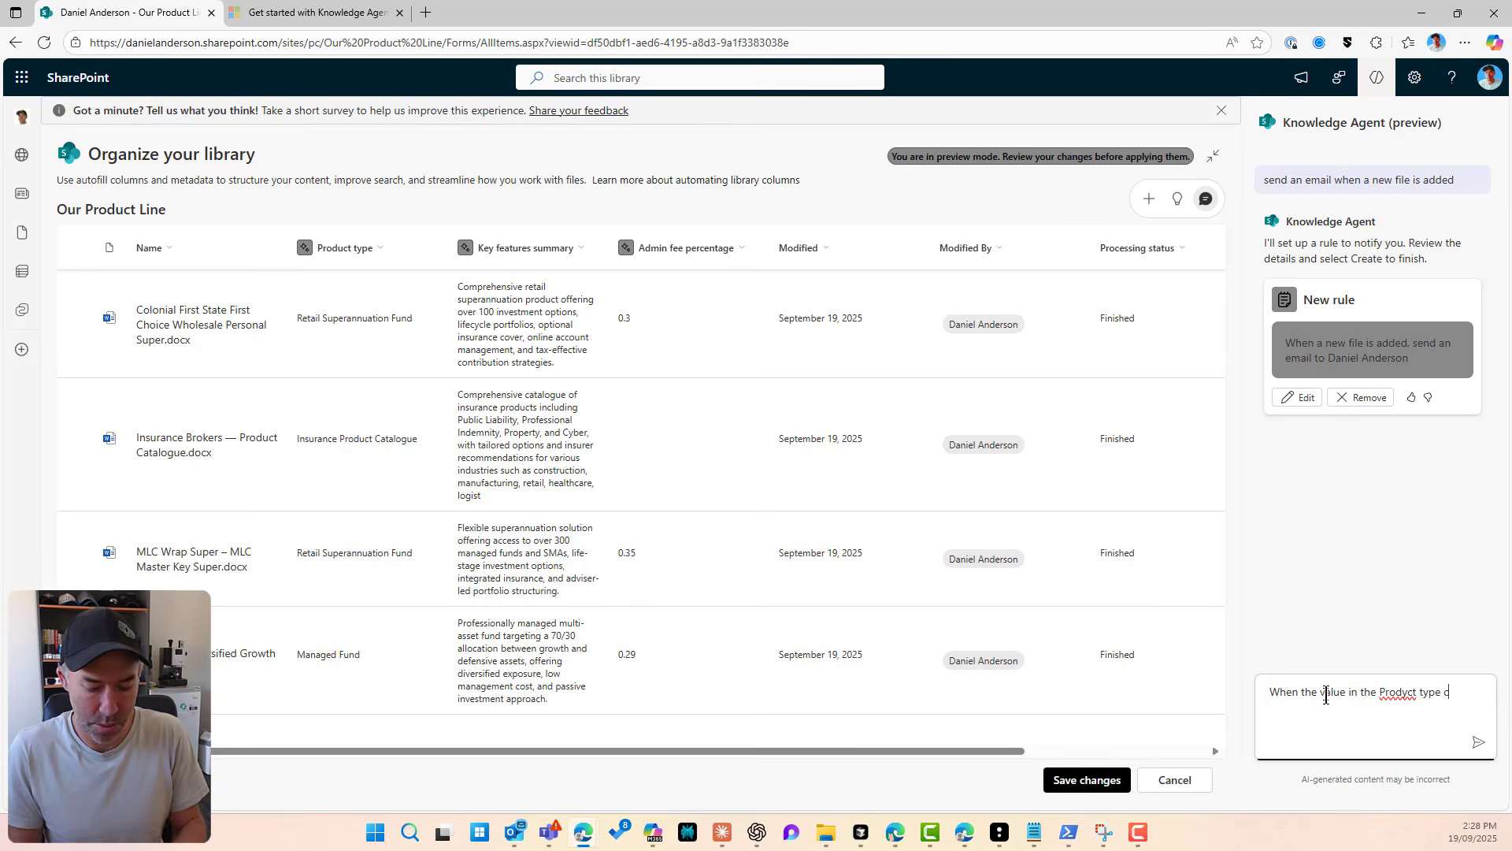
text(olumn change)
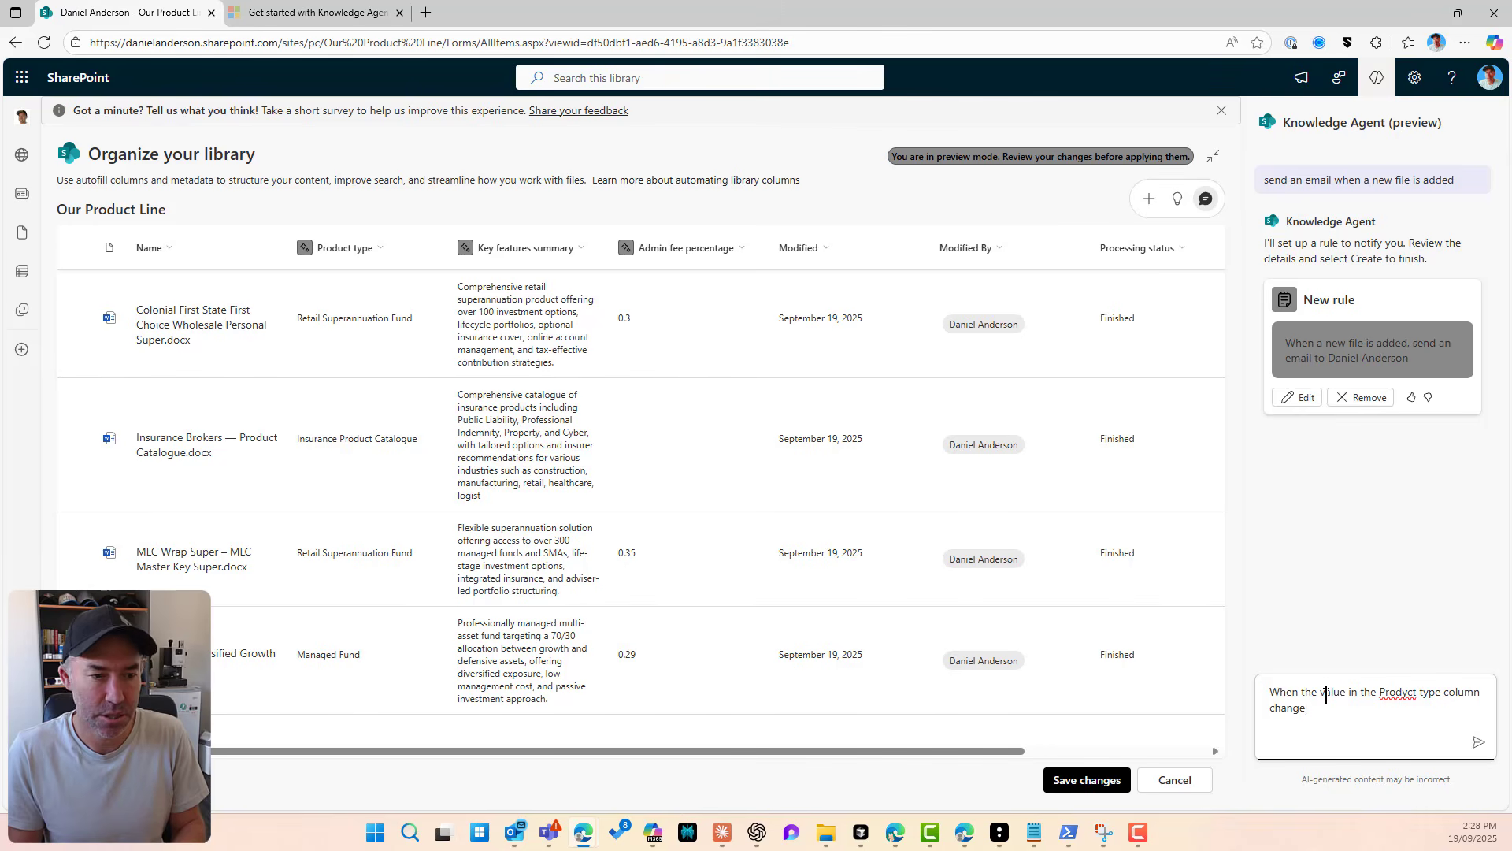
text(s send me an email)
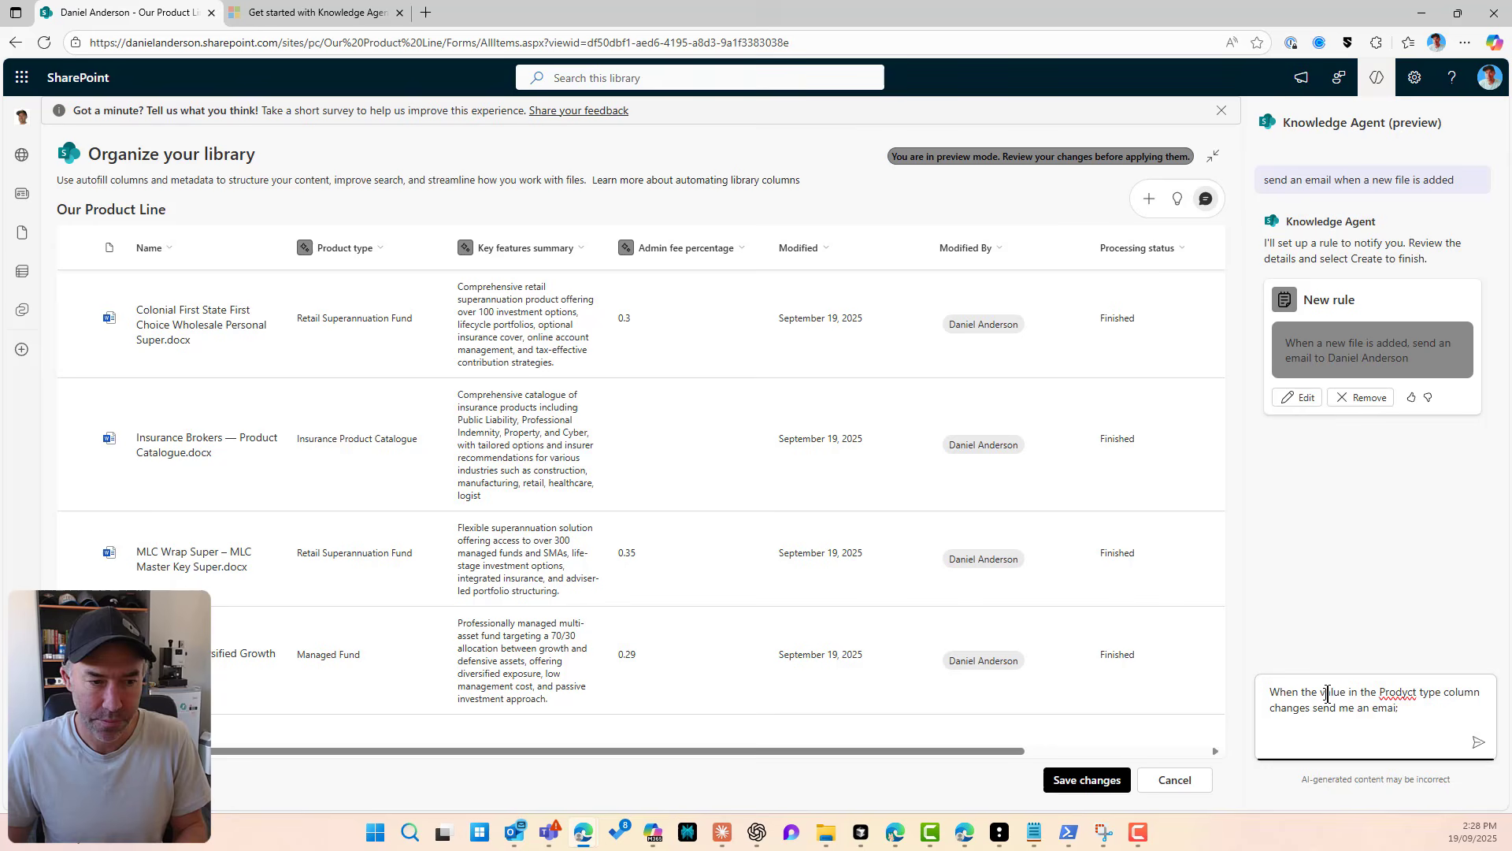
click(1404, 692)
key(BackSpace)
text(u;)
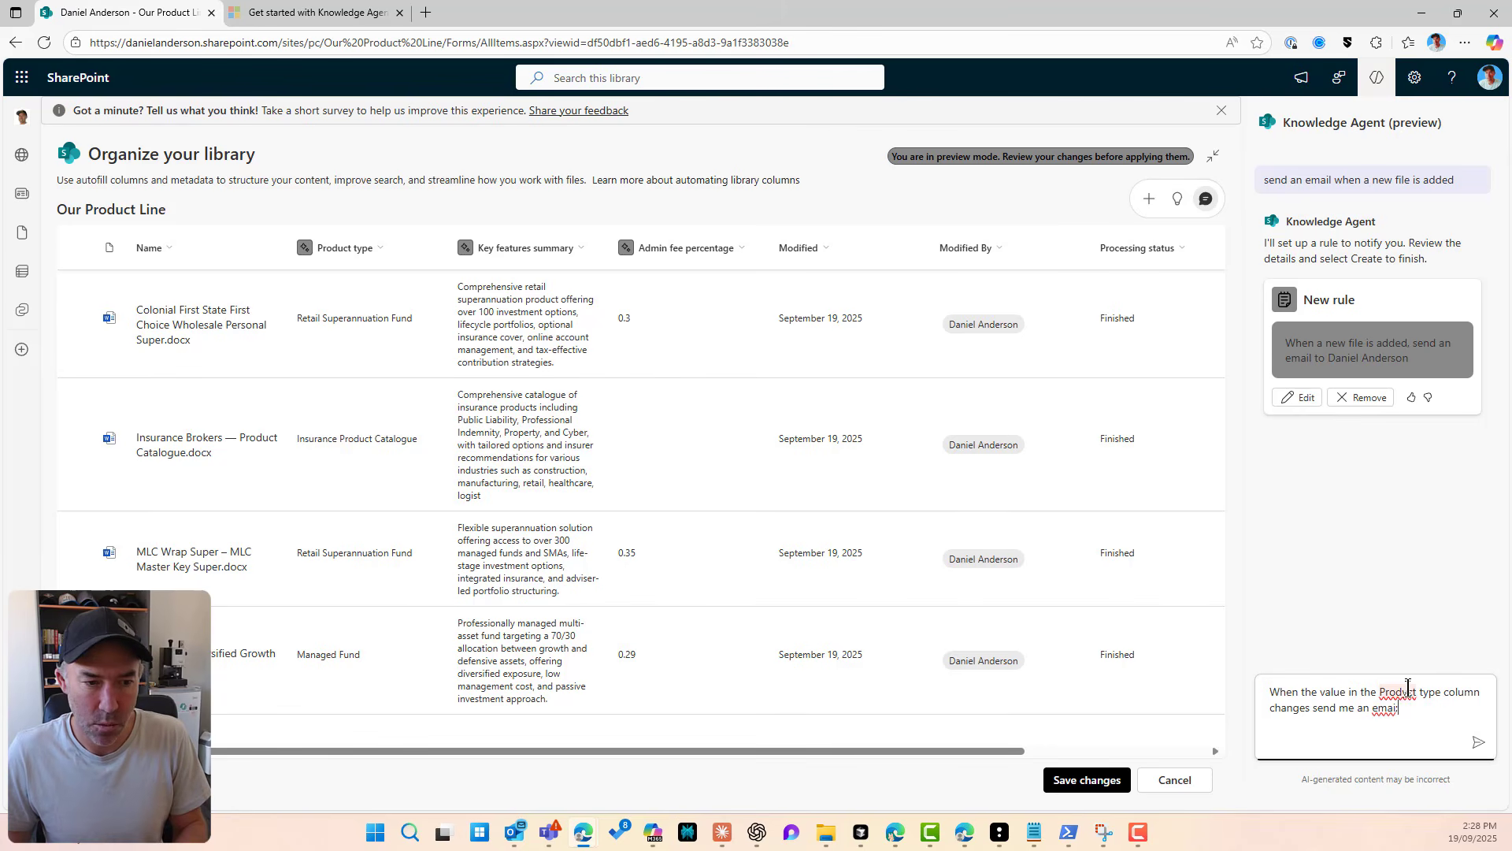
click(1408, 689)
key(BackSpace)
text(u)
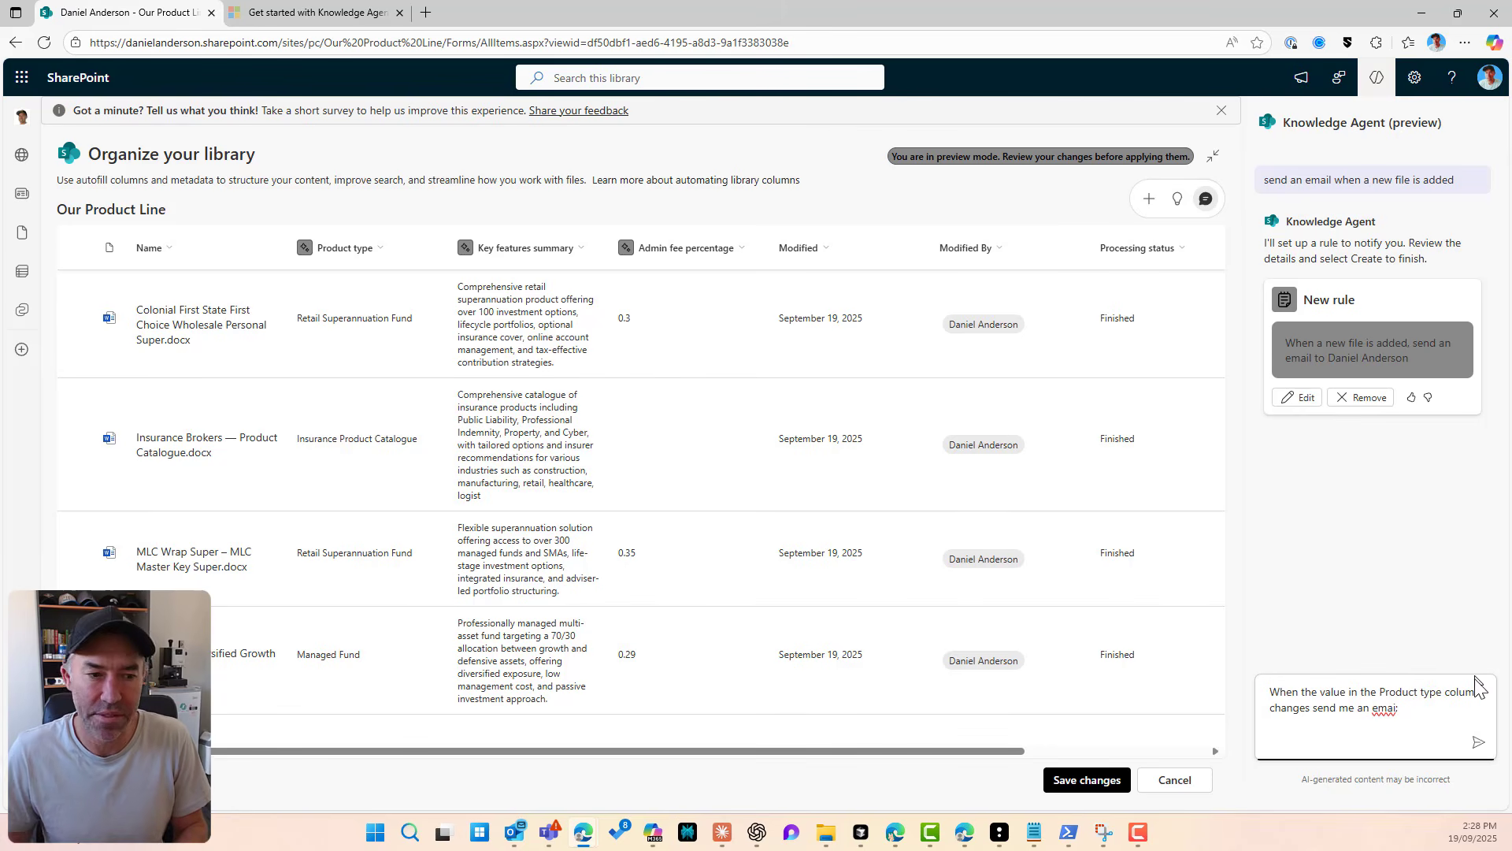
text(l)
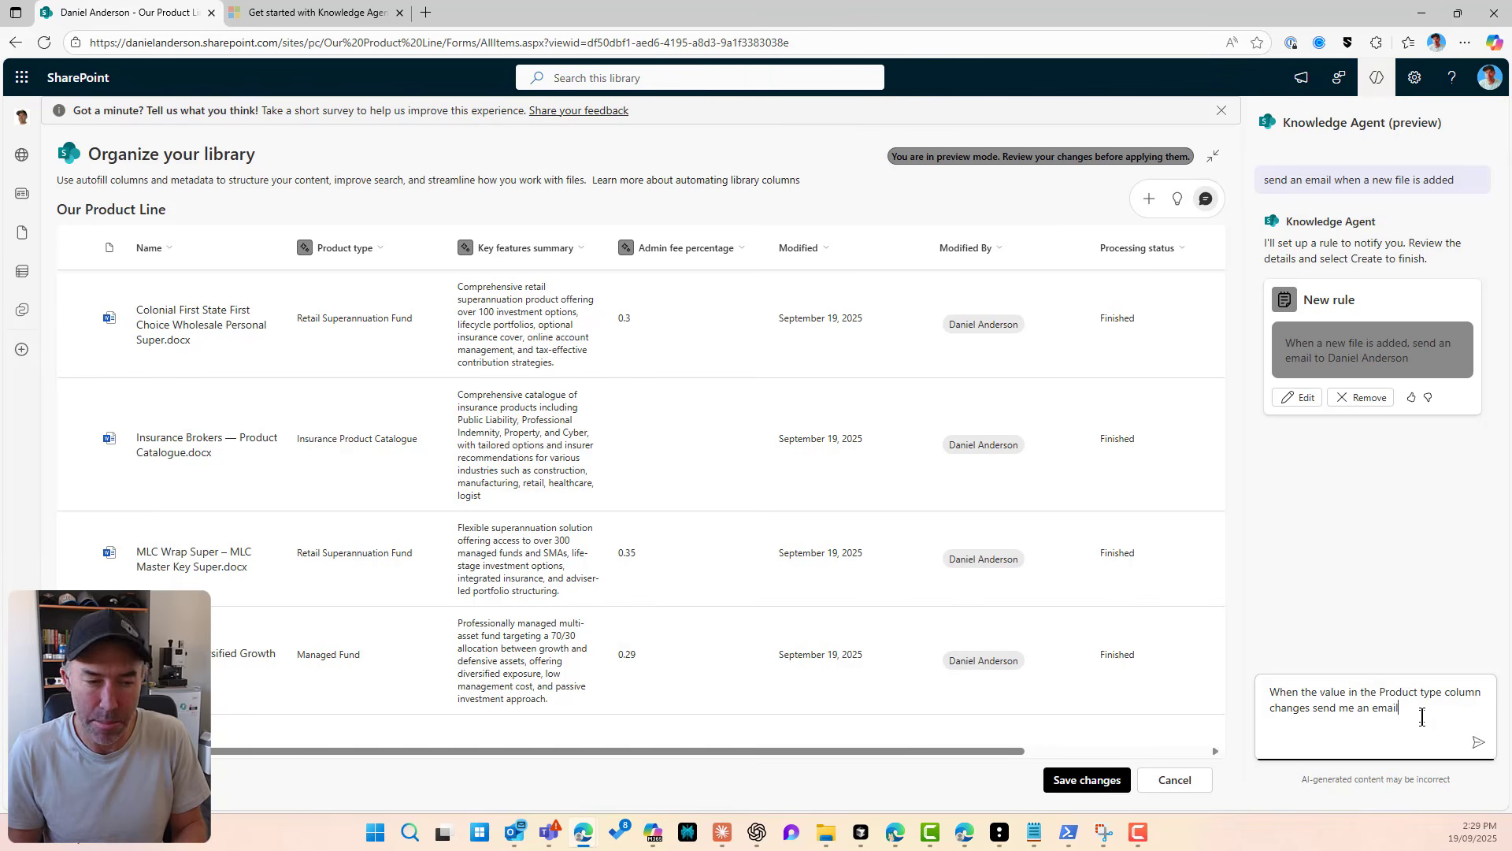
key(Return)
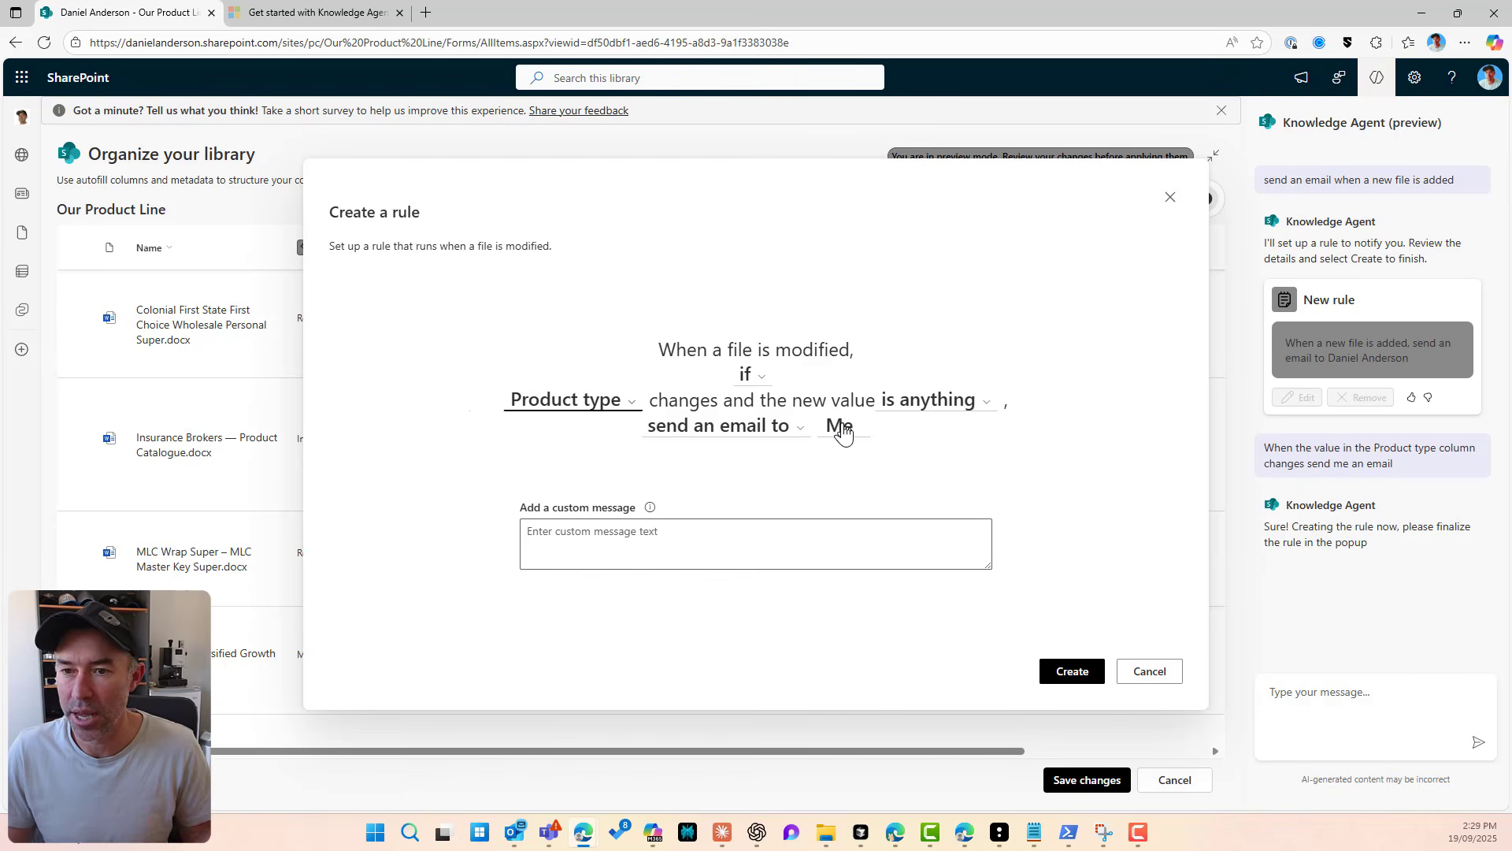
click(1073, 672)
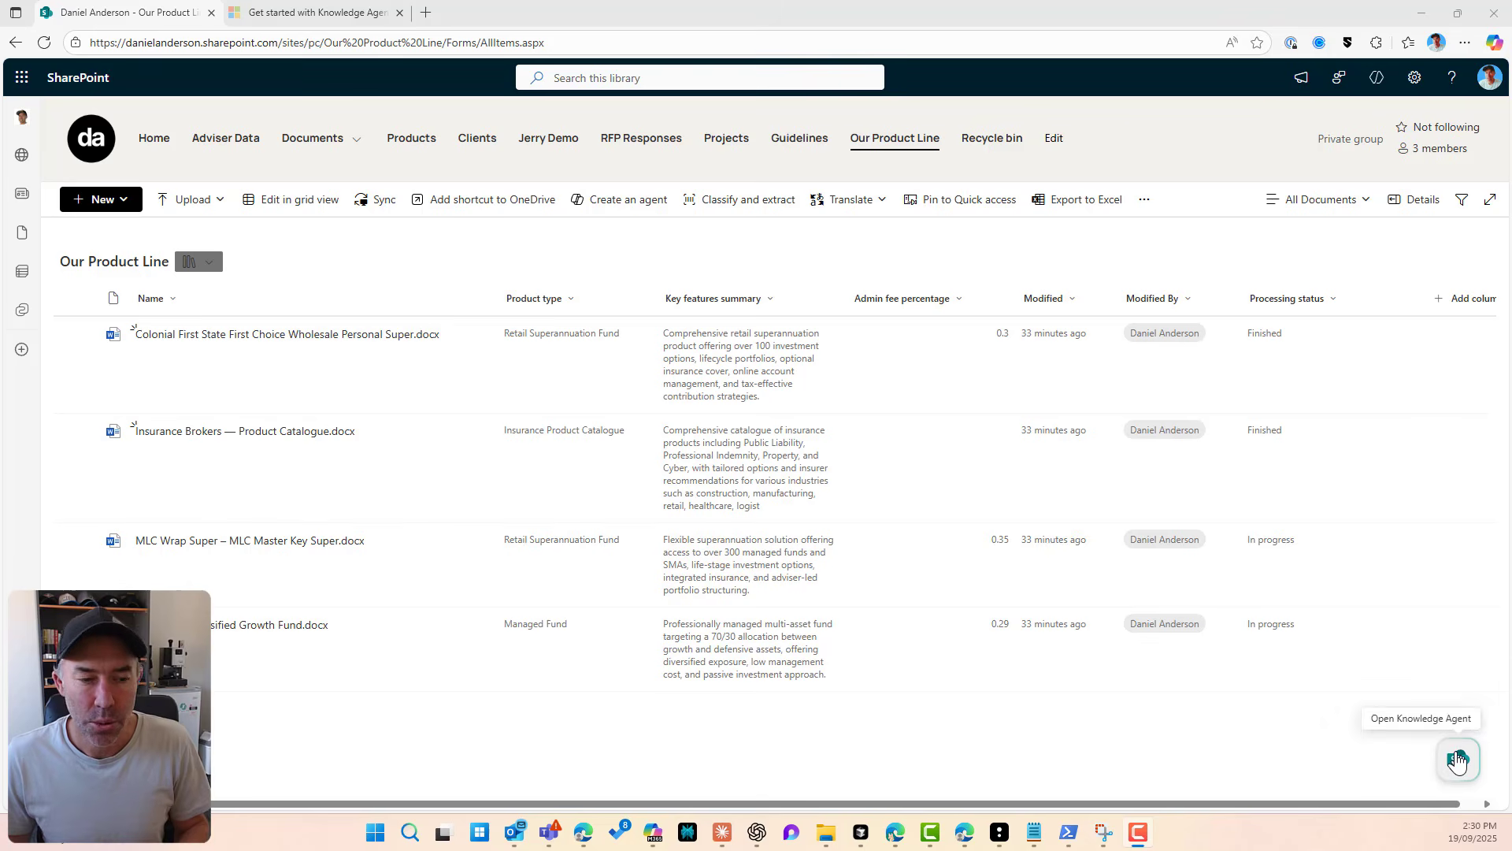
Step: Start a new view with Knowledge Agent and request "can you sort the products from highest to lowest based on teh Admin fee percentage"
click(1458, 761)
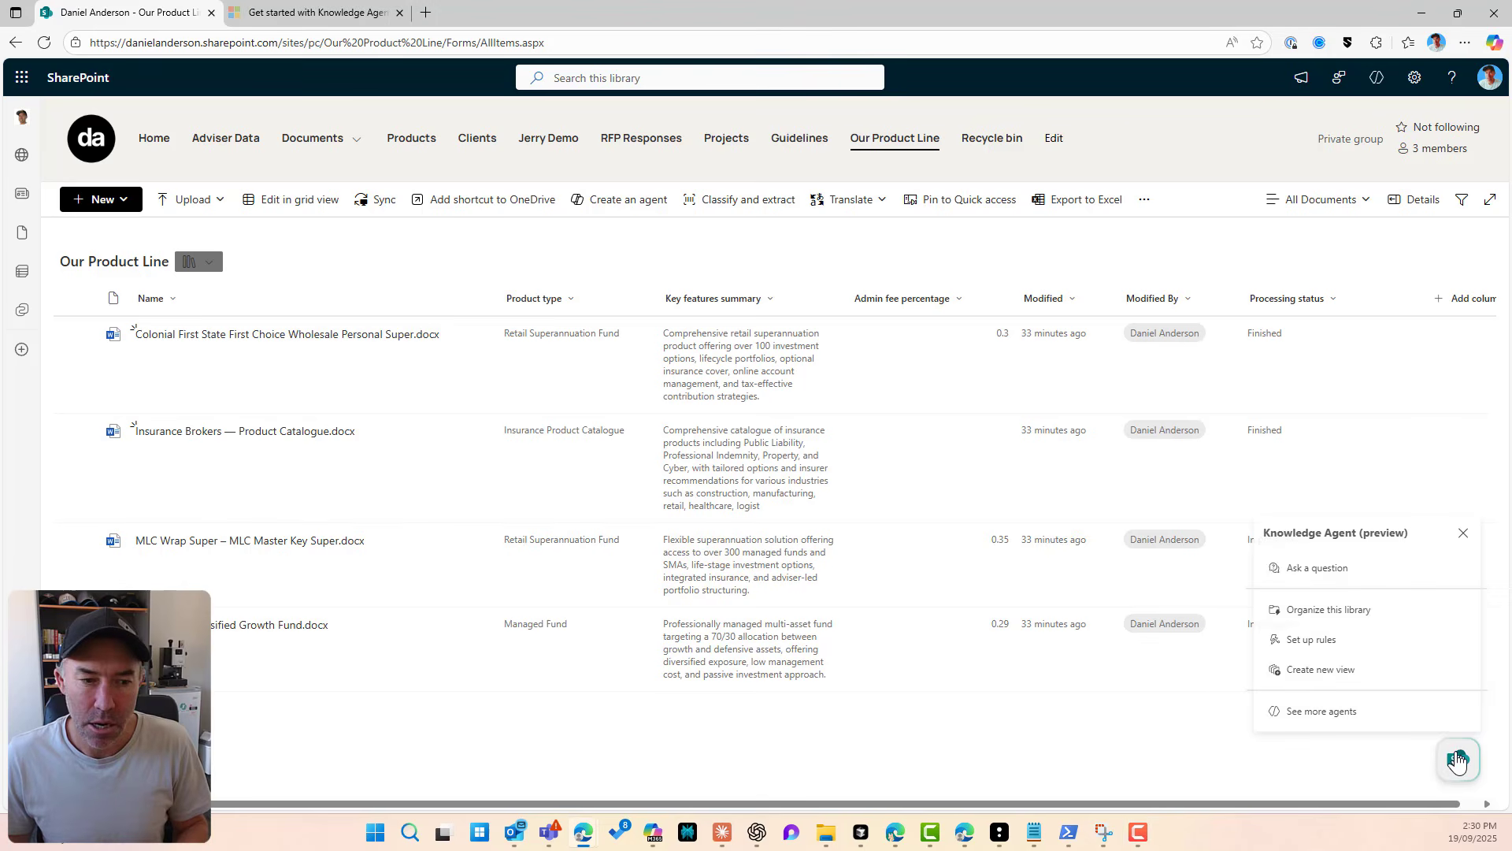
click(1362, 676)
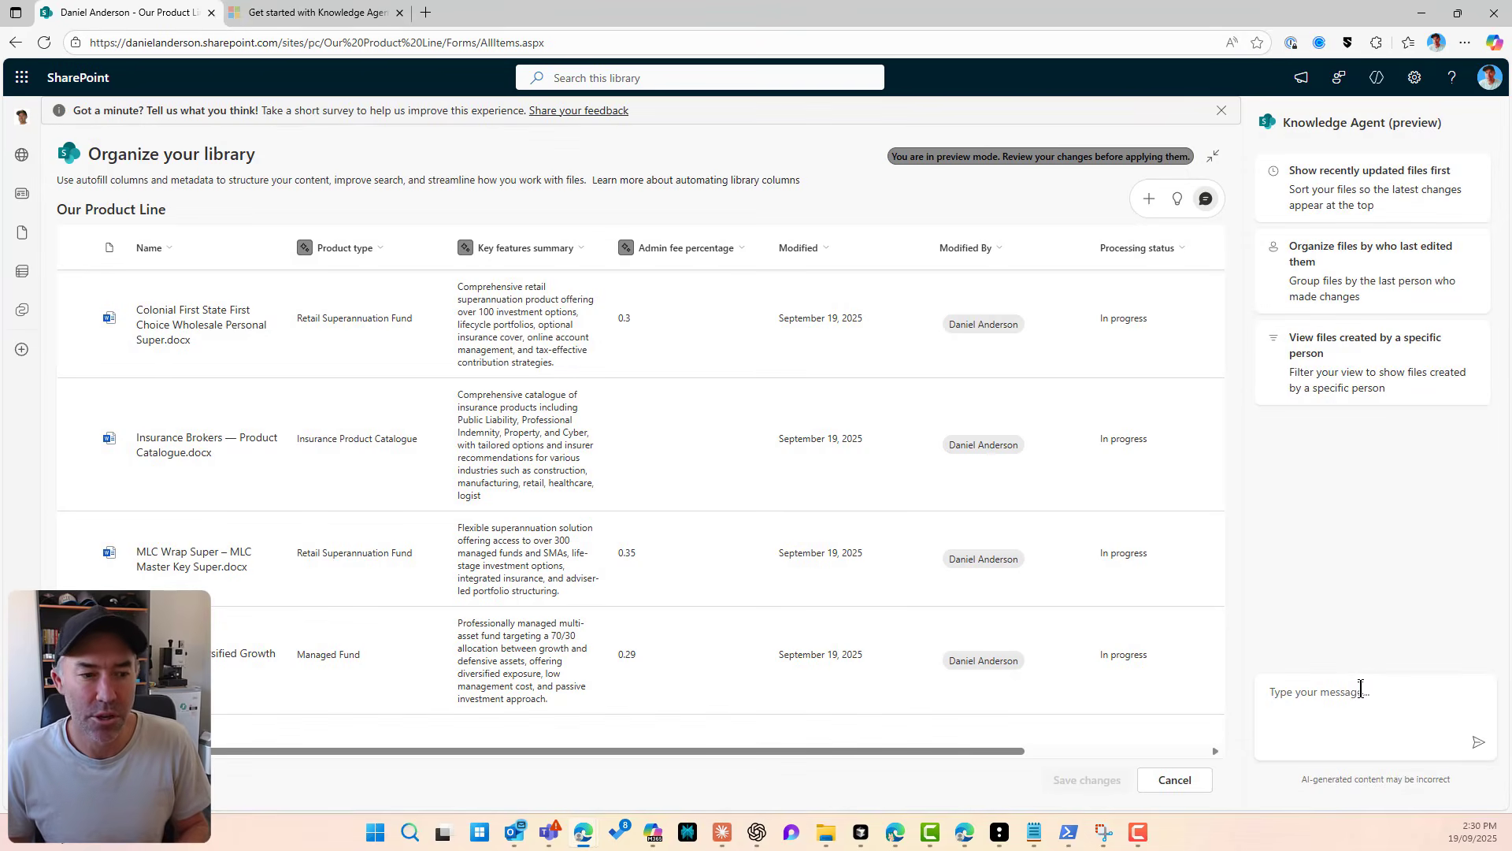
click(1363, 687)
text(can you )
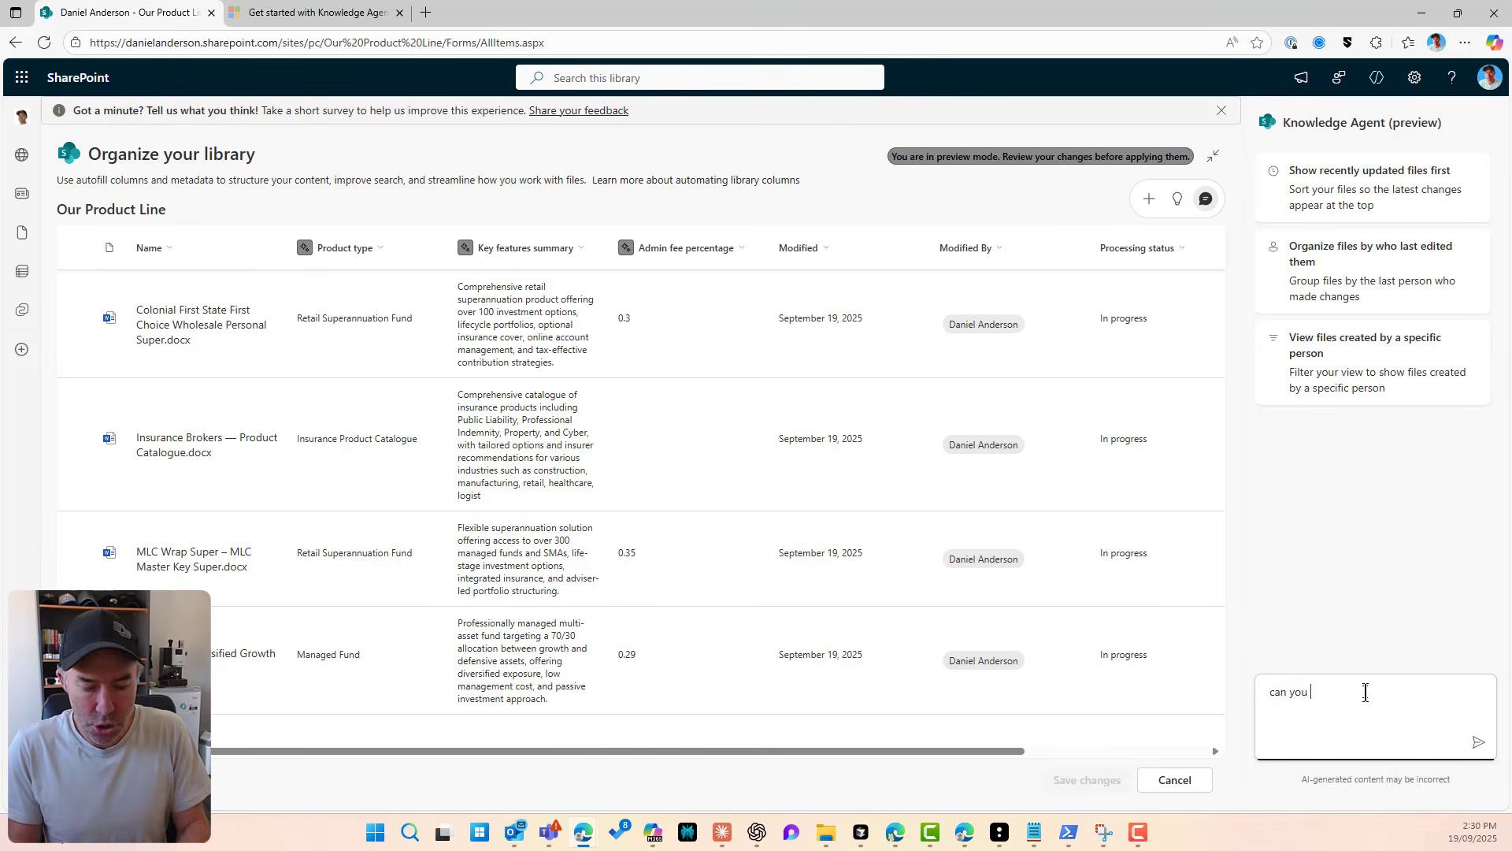
text(sort the)
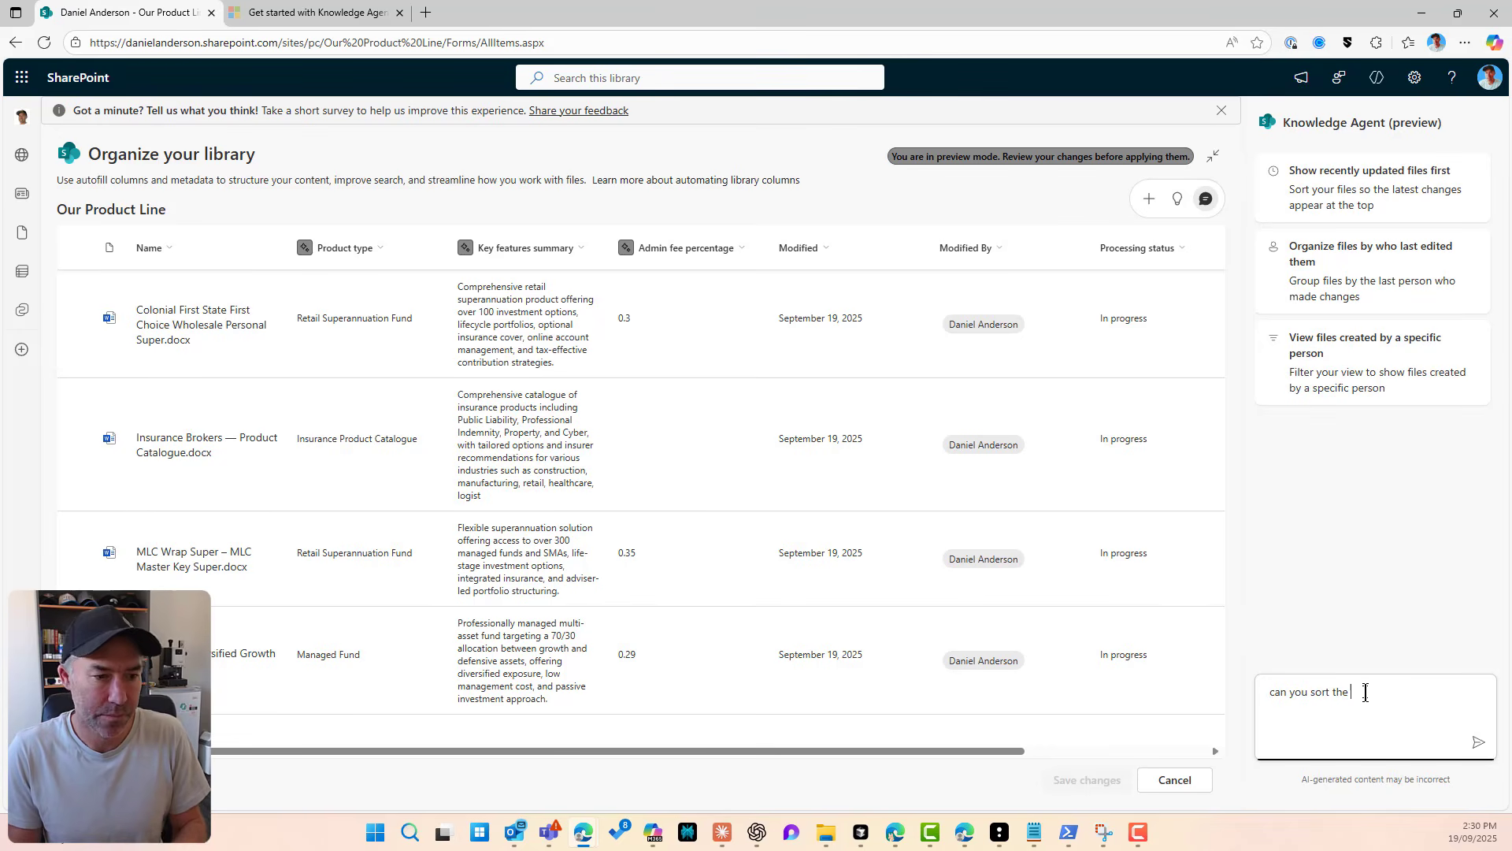
text( products )
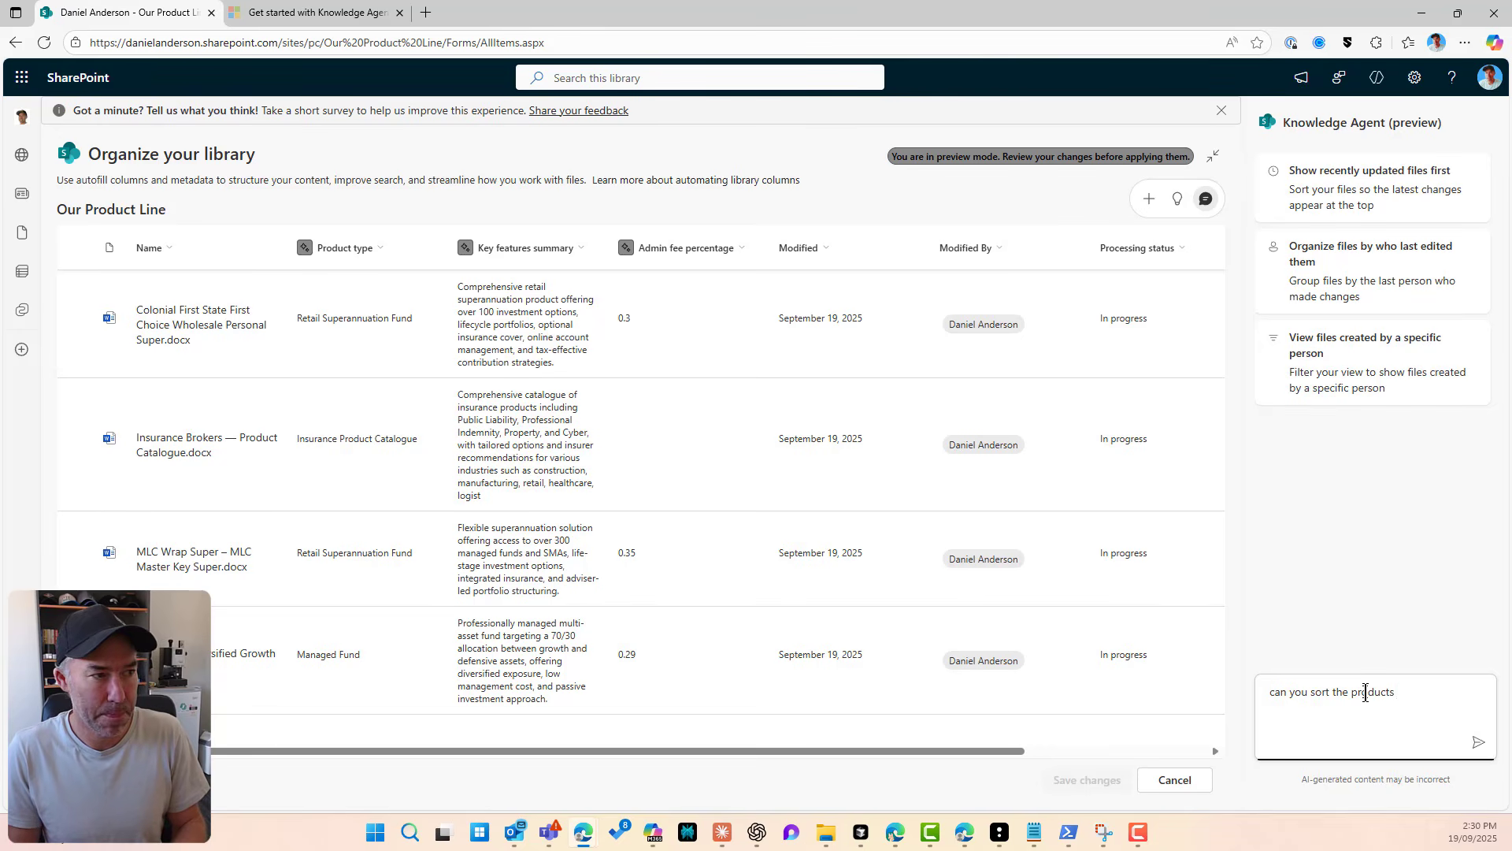
text(from l)
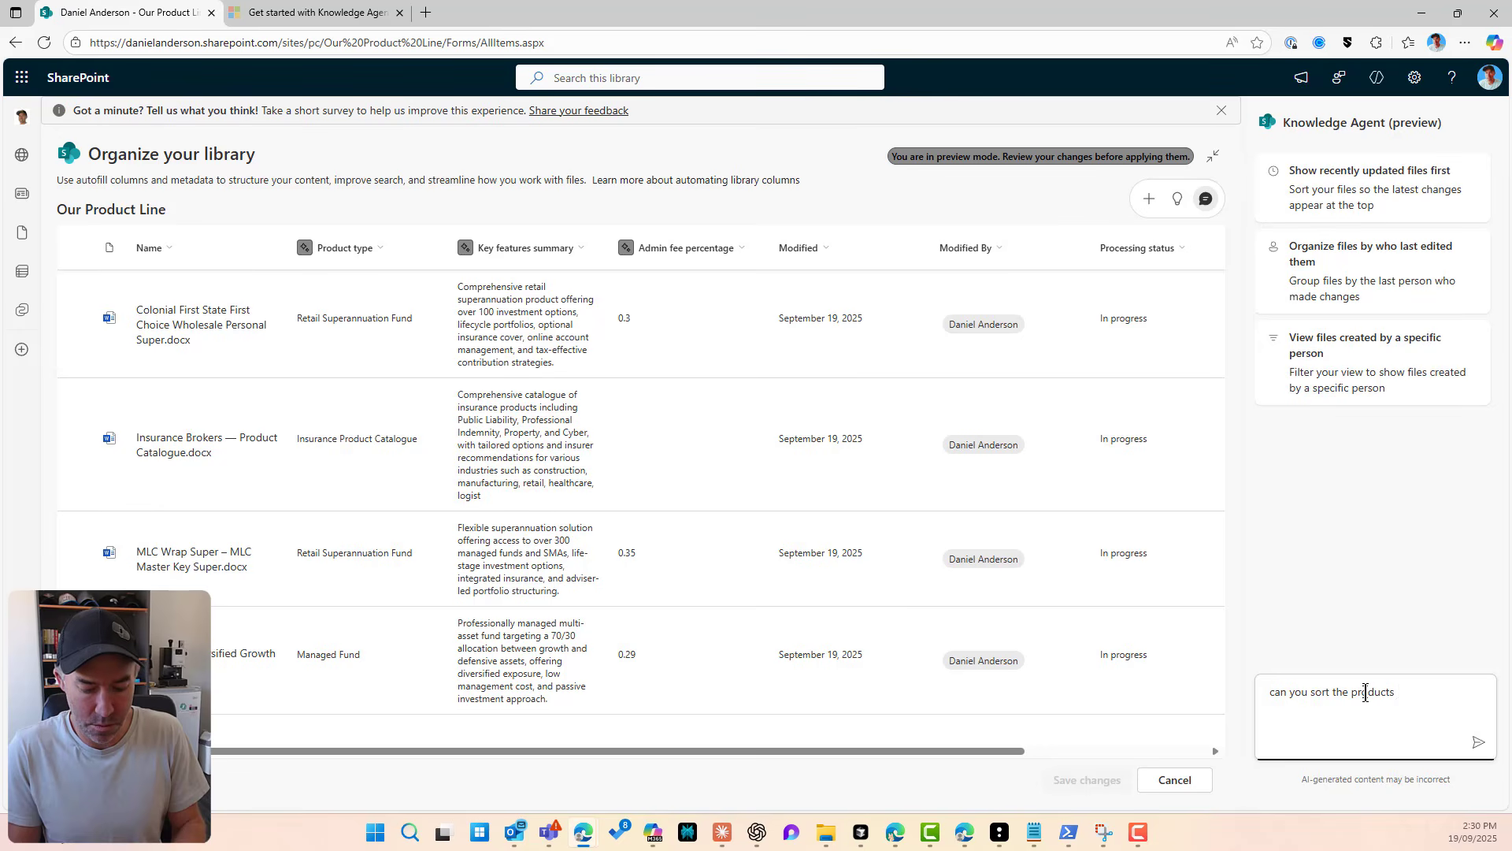
text(from higest)
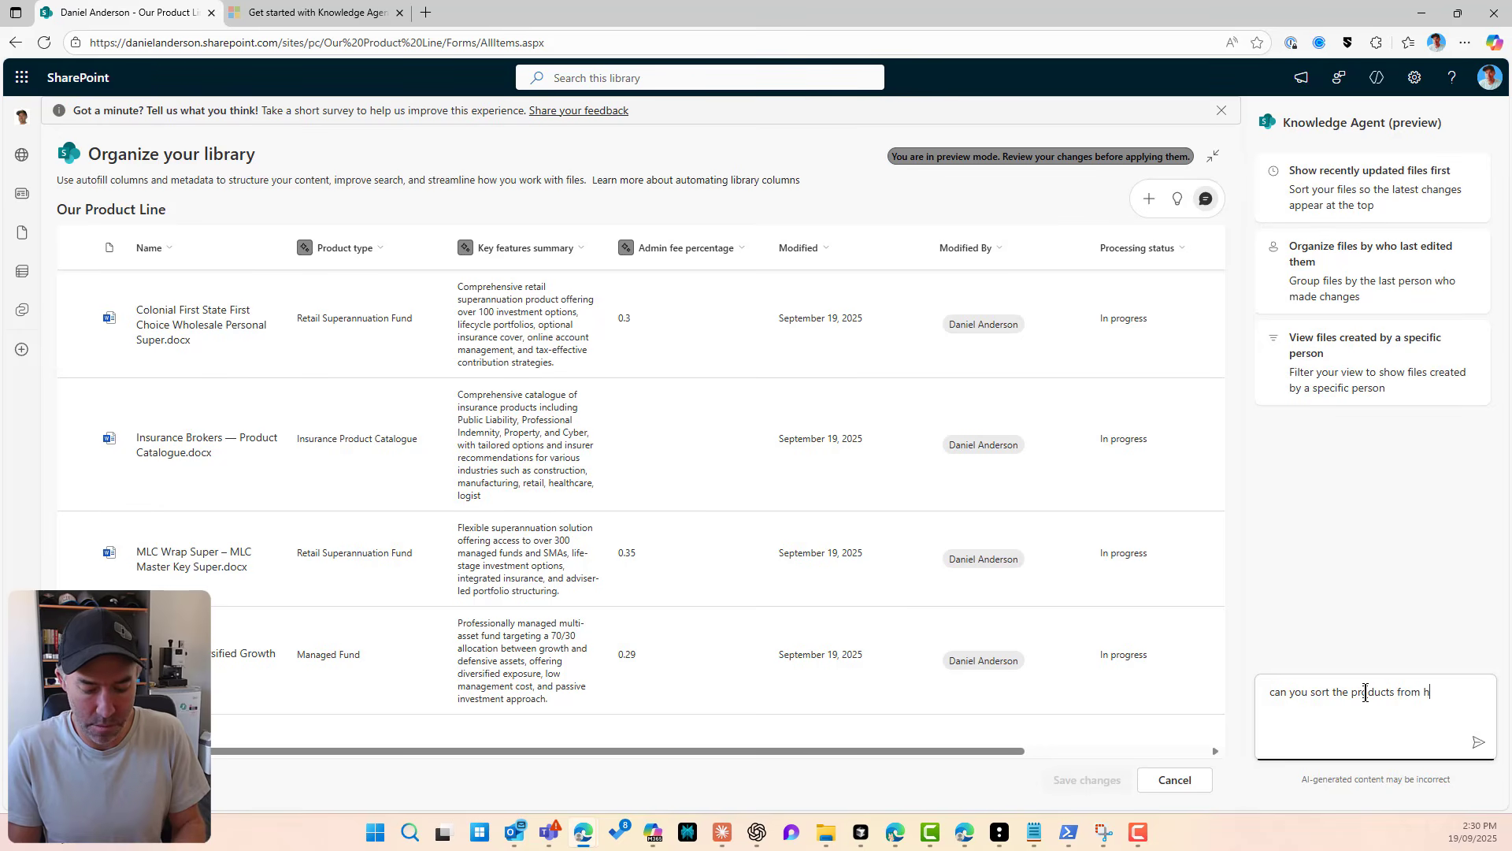
key(BackSpace)
key(BackSpace)
key(BackSpace)
key(BackSpace)
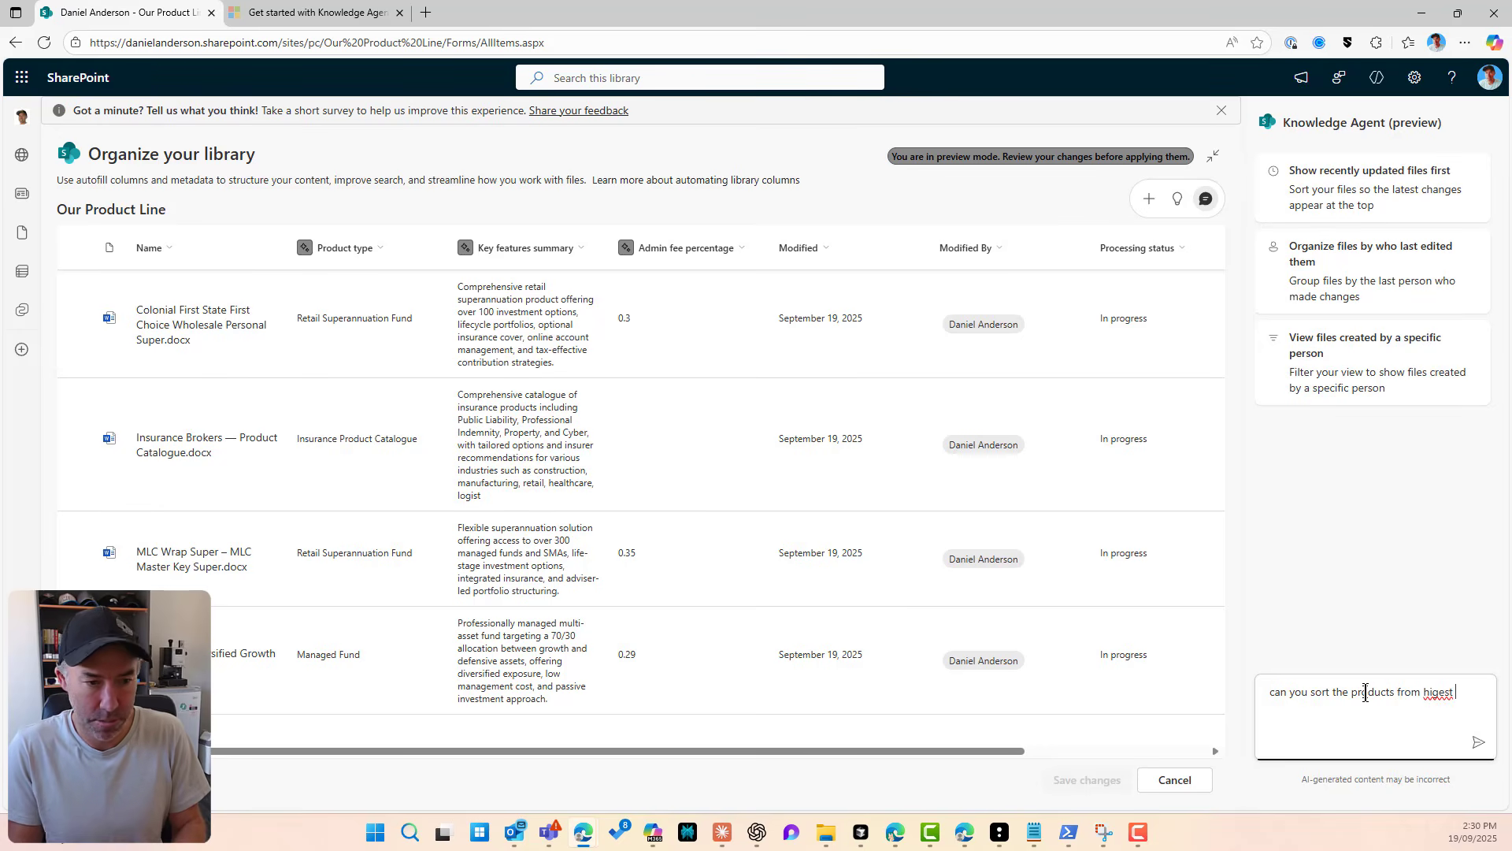
text(hest to )
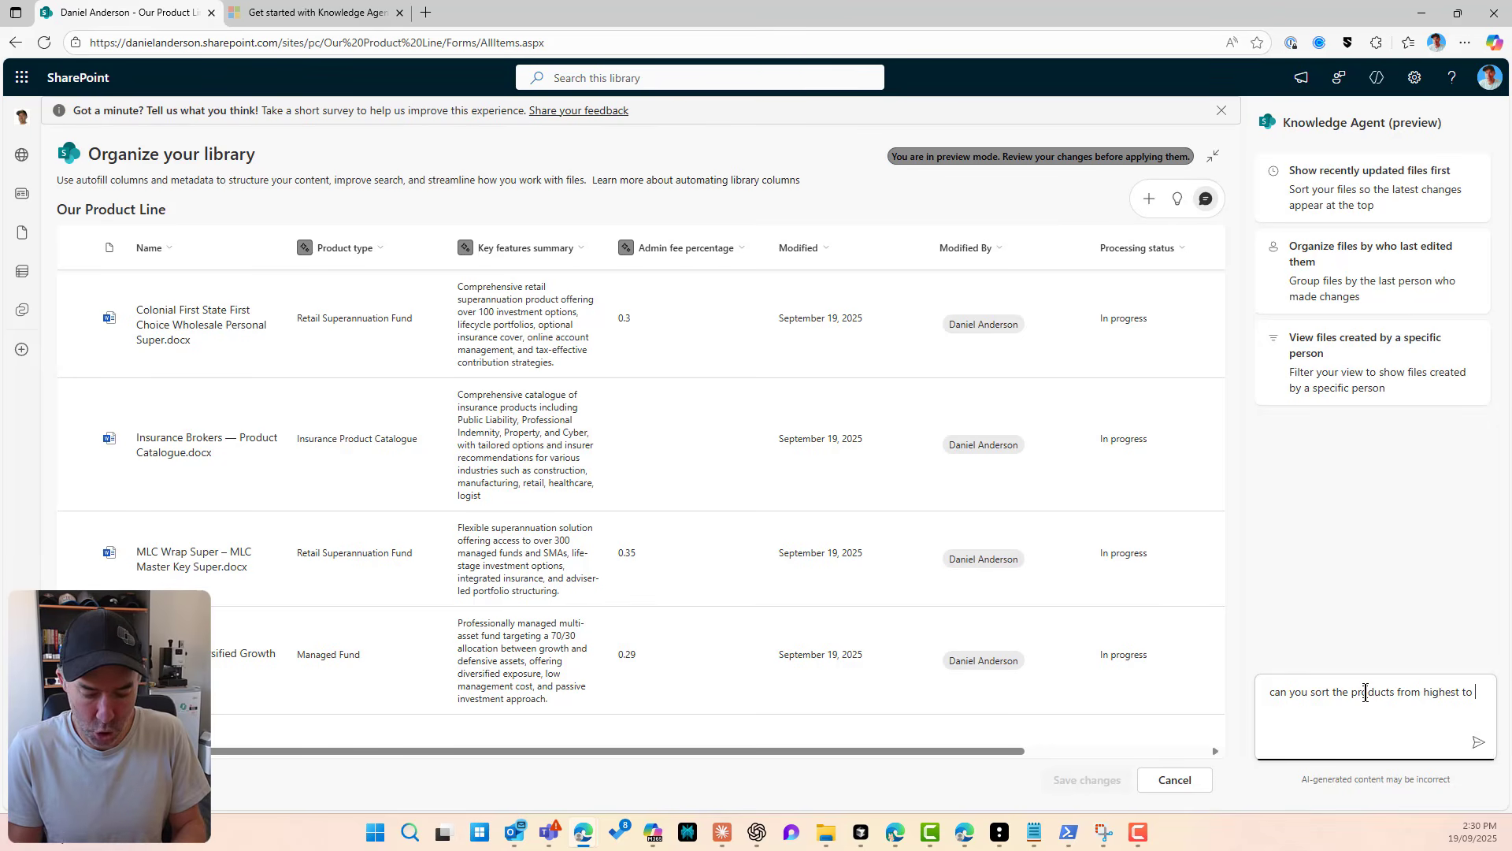
text(lowest ba)
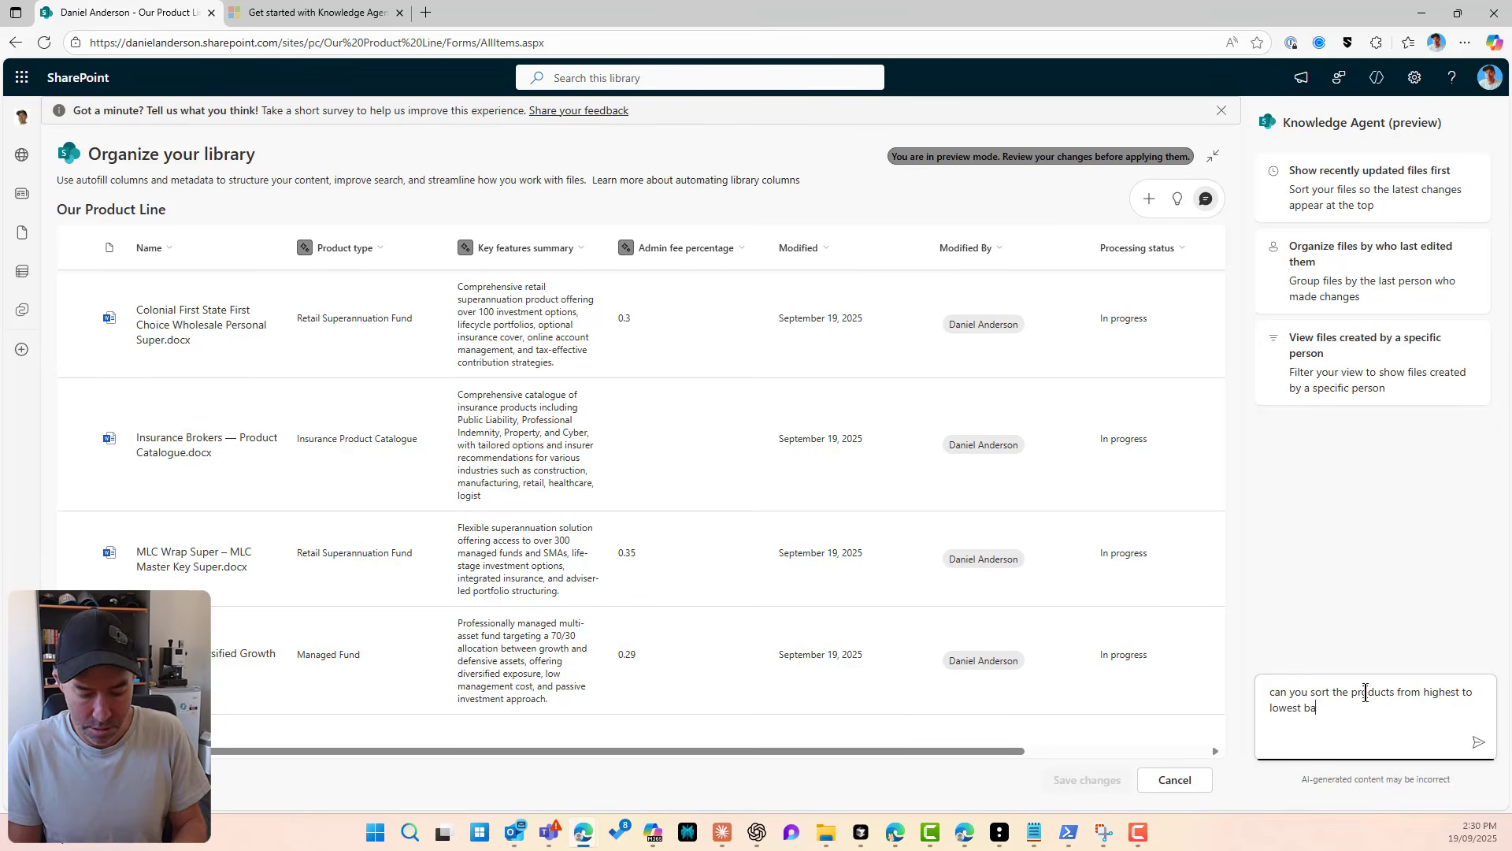
text(sed on teh Adm)
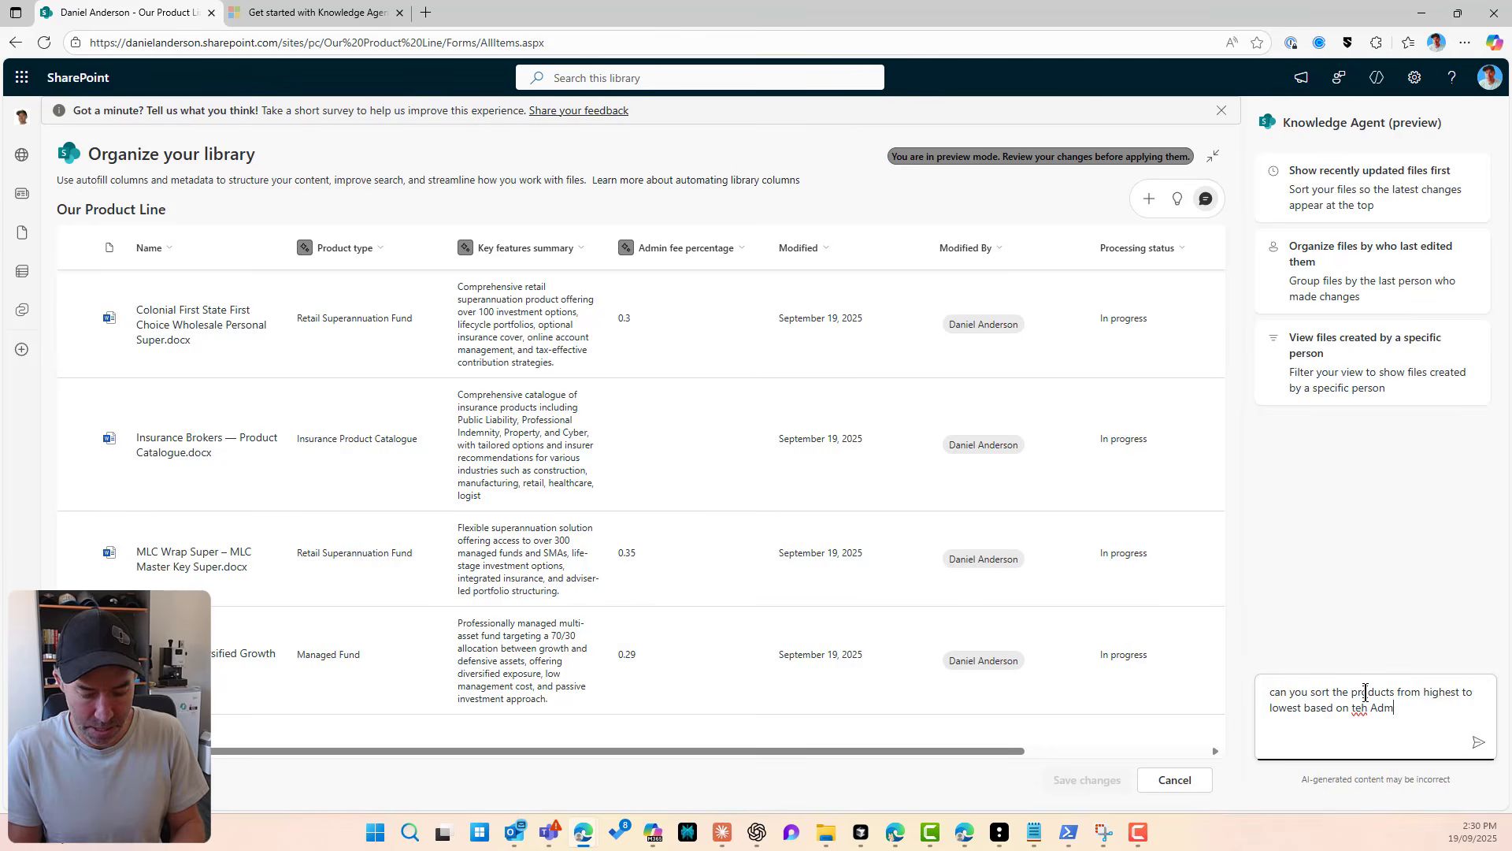
text(in fee perc)
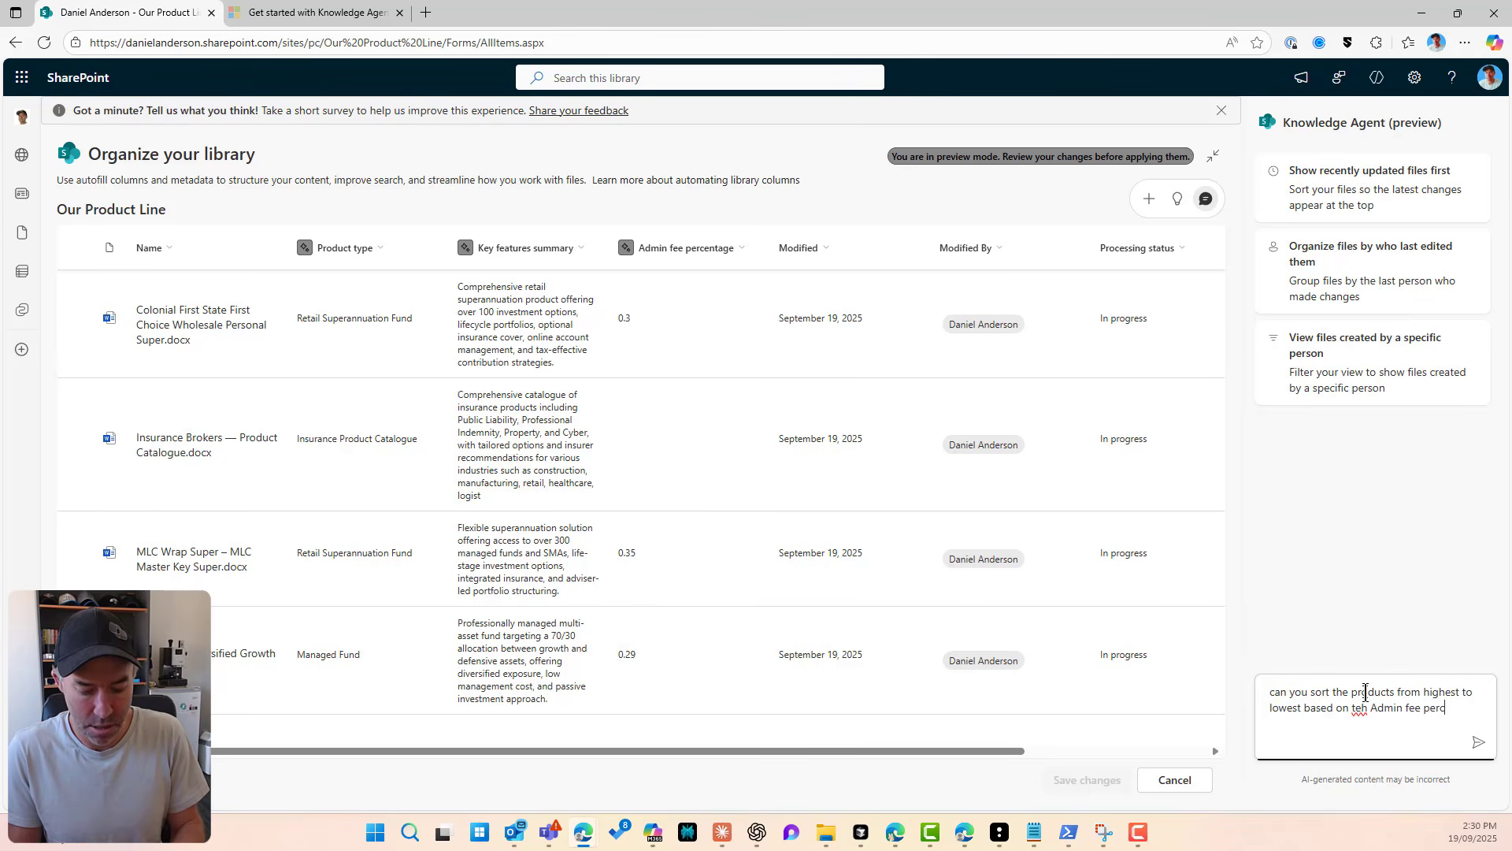
text(entage)
key(Return)
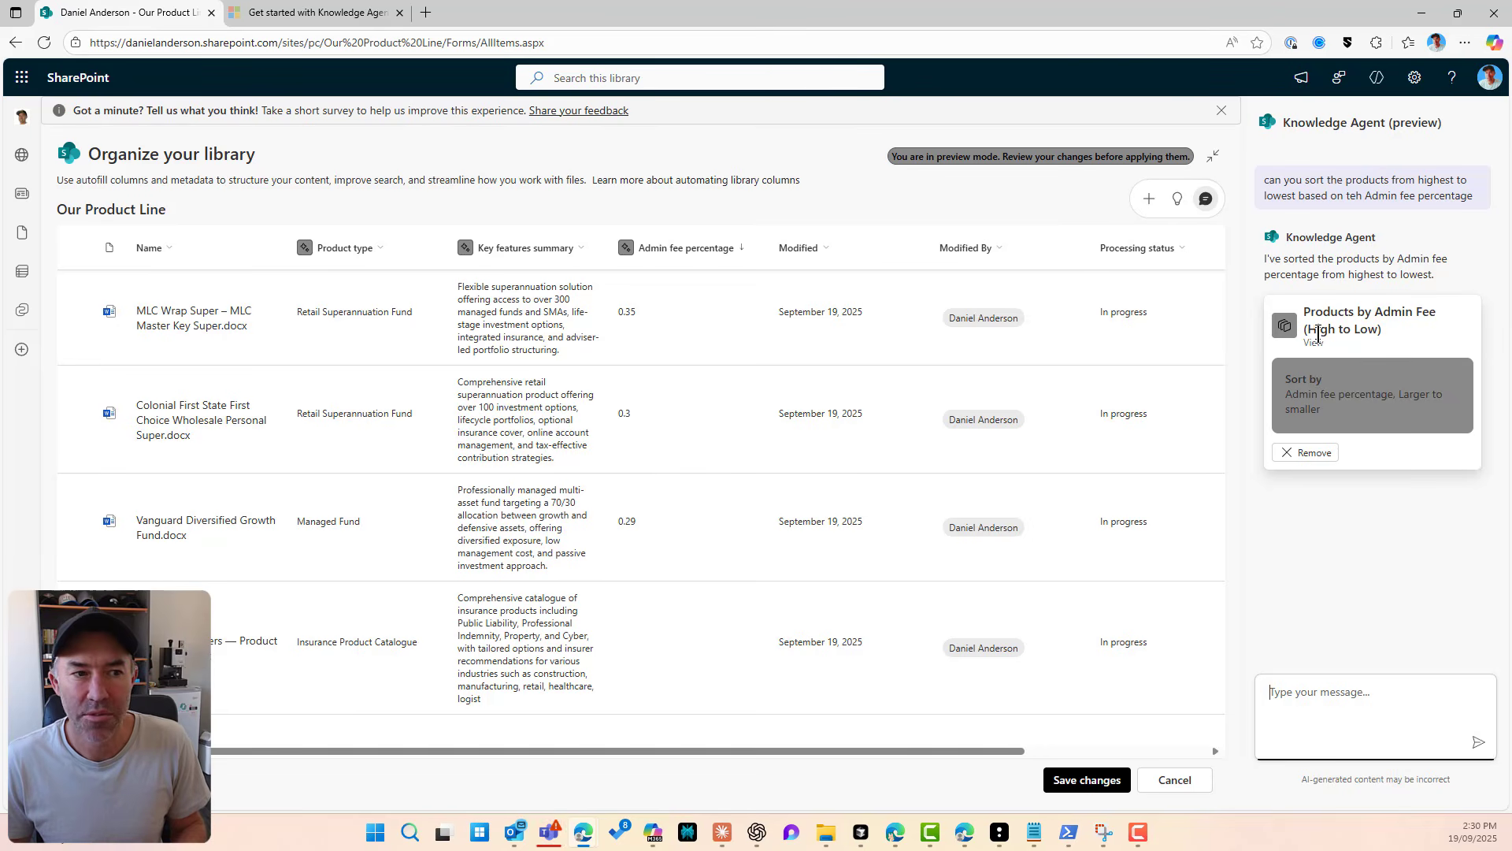
Step: Save the highest-to-lowest Admin fee percentage sort to the current view and check the library's available views
click(1088, 784)
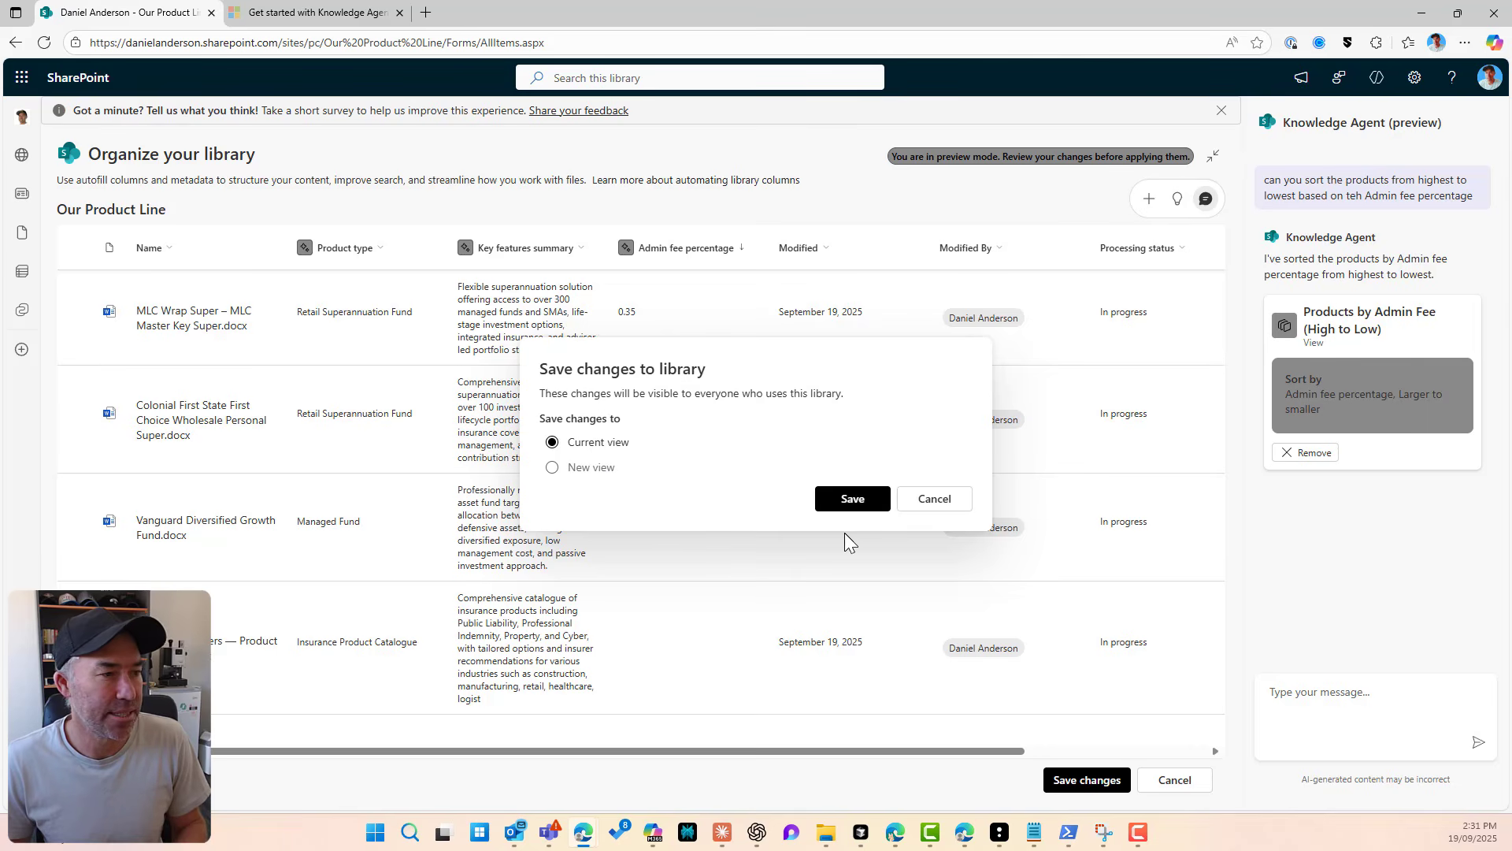
click(859, 500)
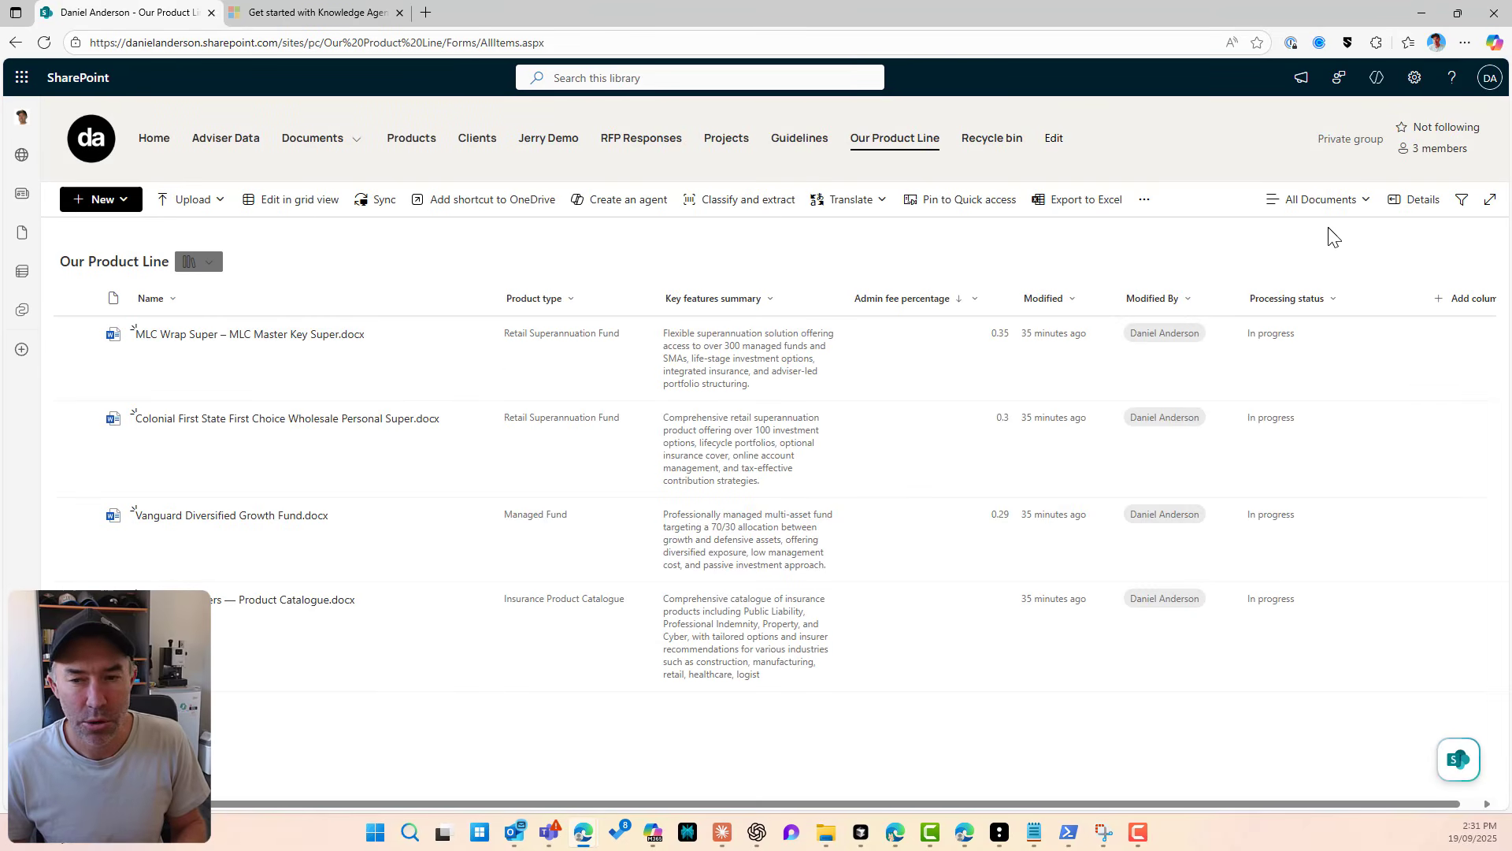
click(1335, 204)
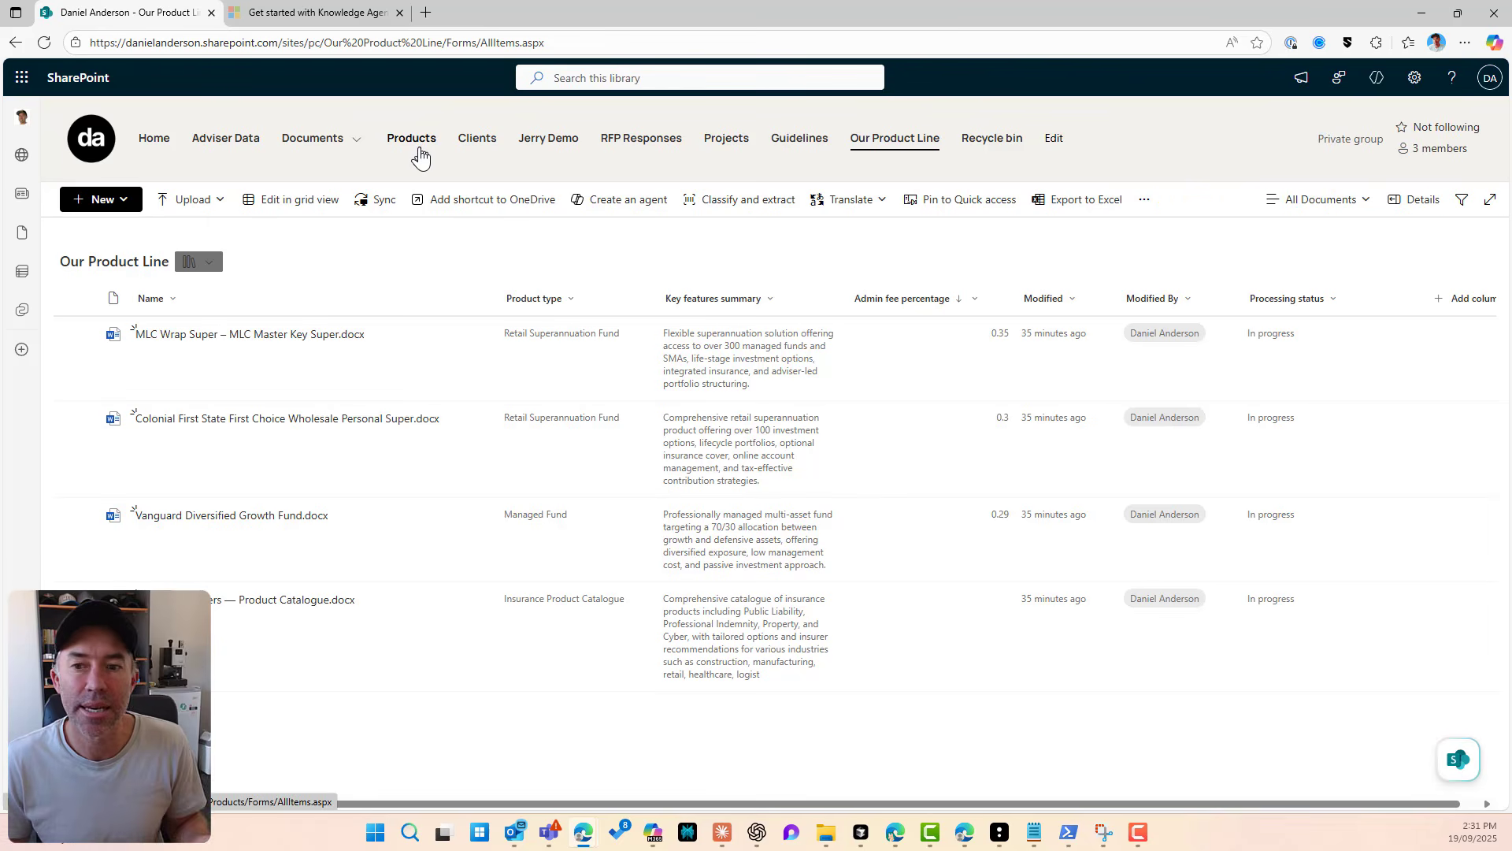
click(1330, 206)
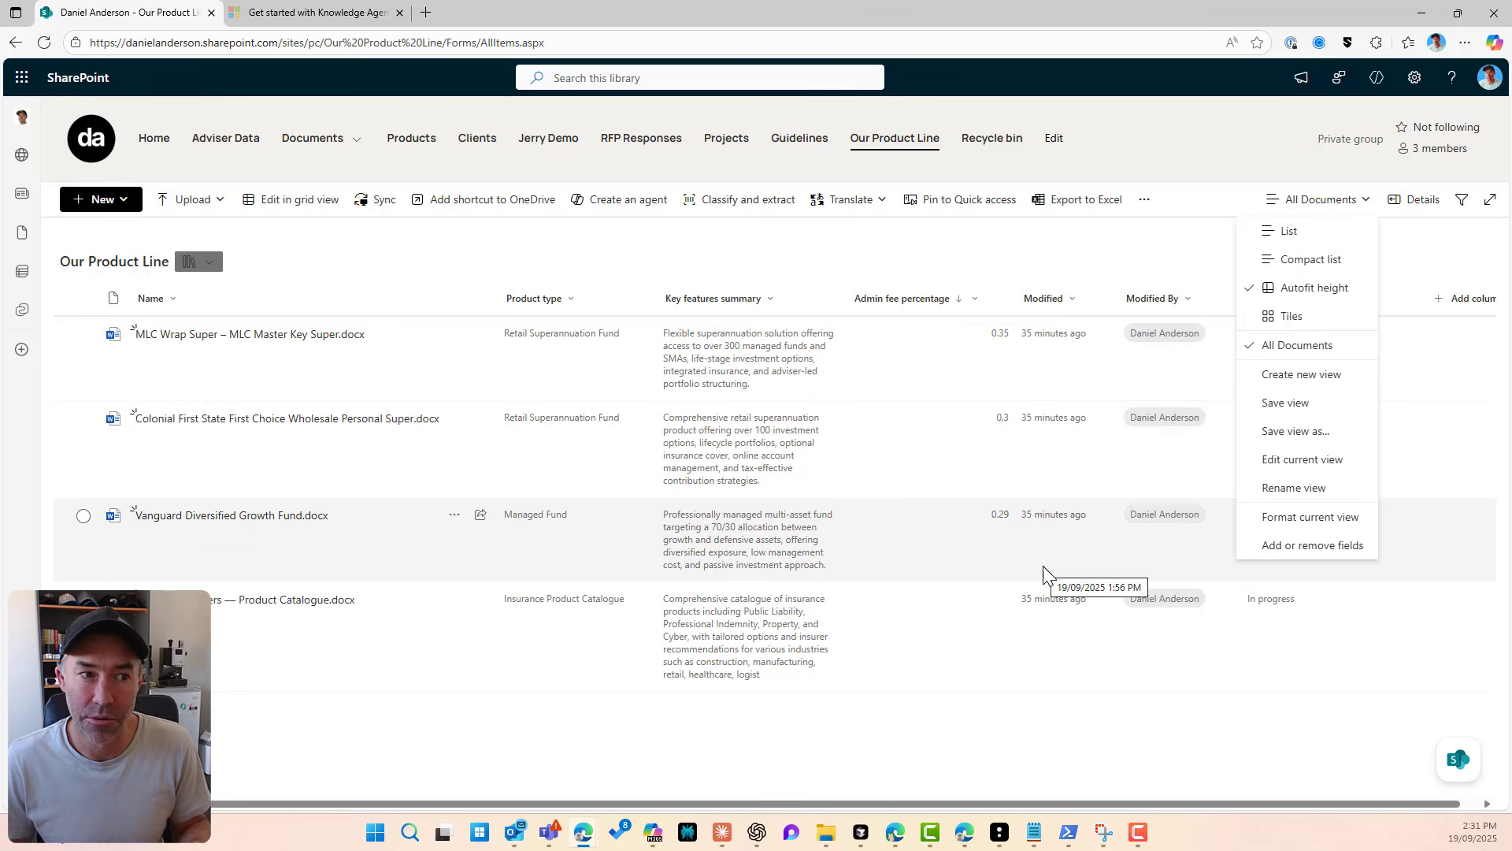
Step: Start another view with Knowledge Agent and request "can you sort the products based on the admin fee percentage column from lowest to highest"
click(1459, 778)
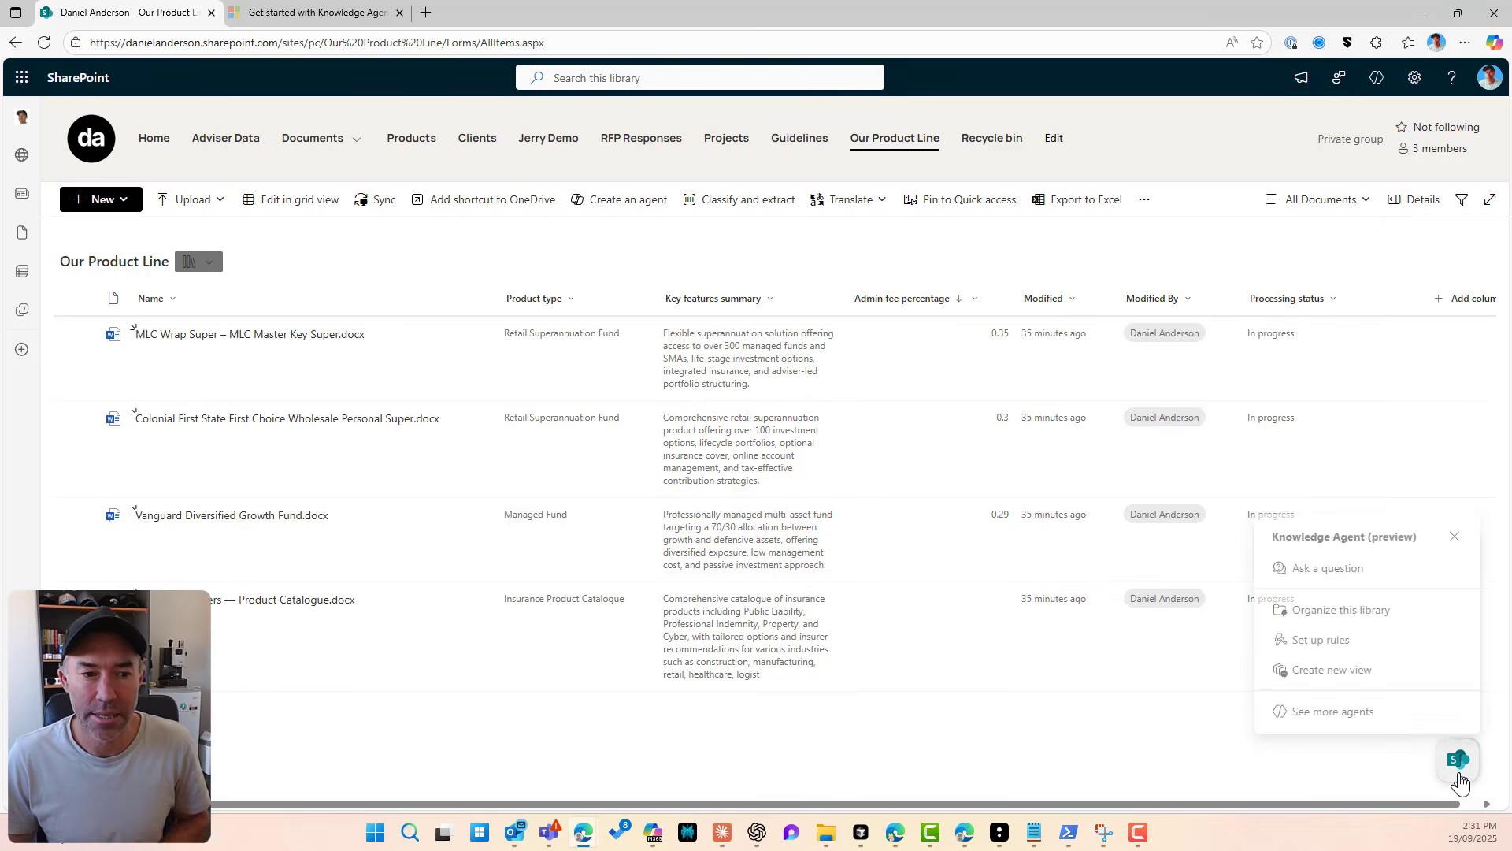
click(1339, 669)
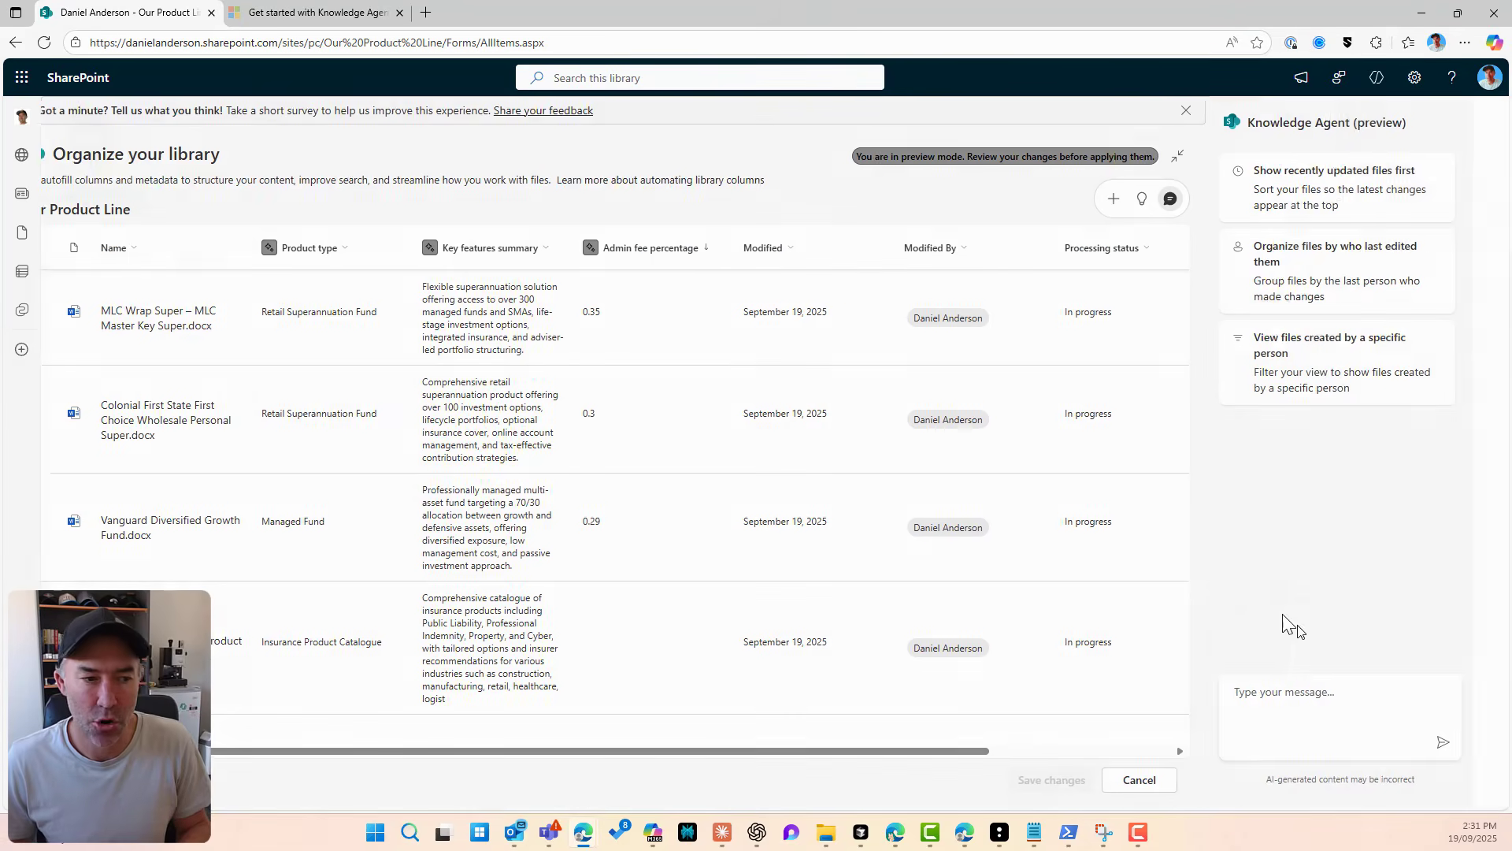
click(1360, 704)
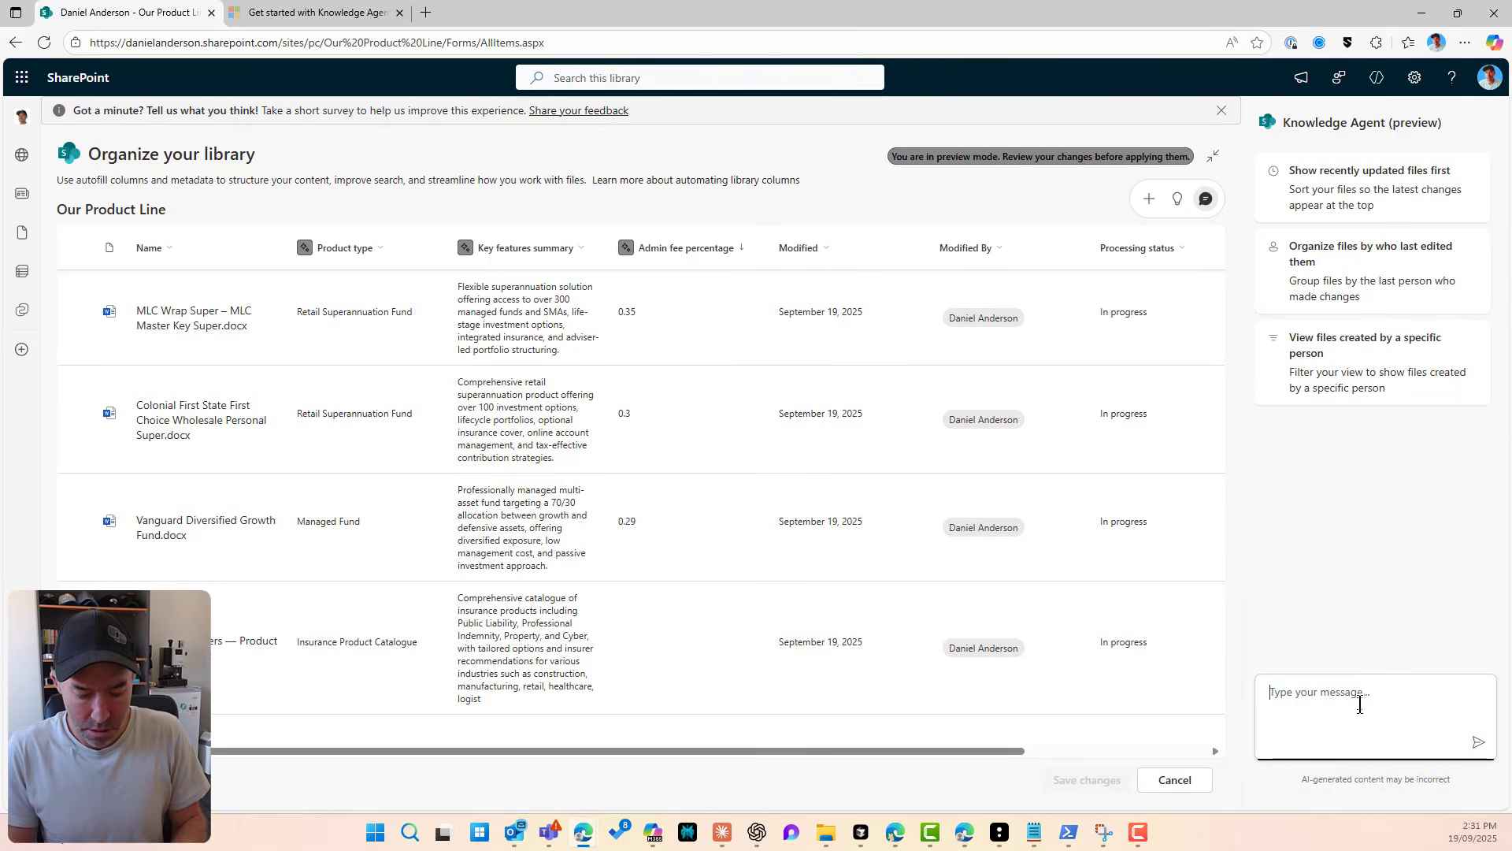
text(can you)
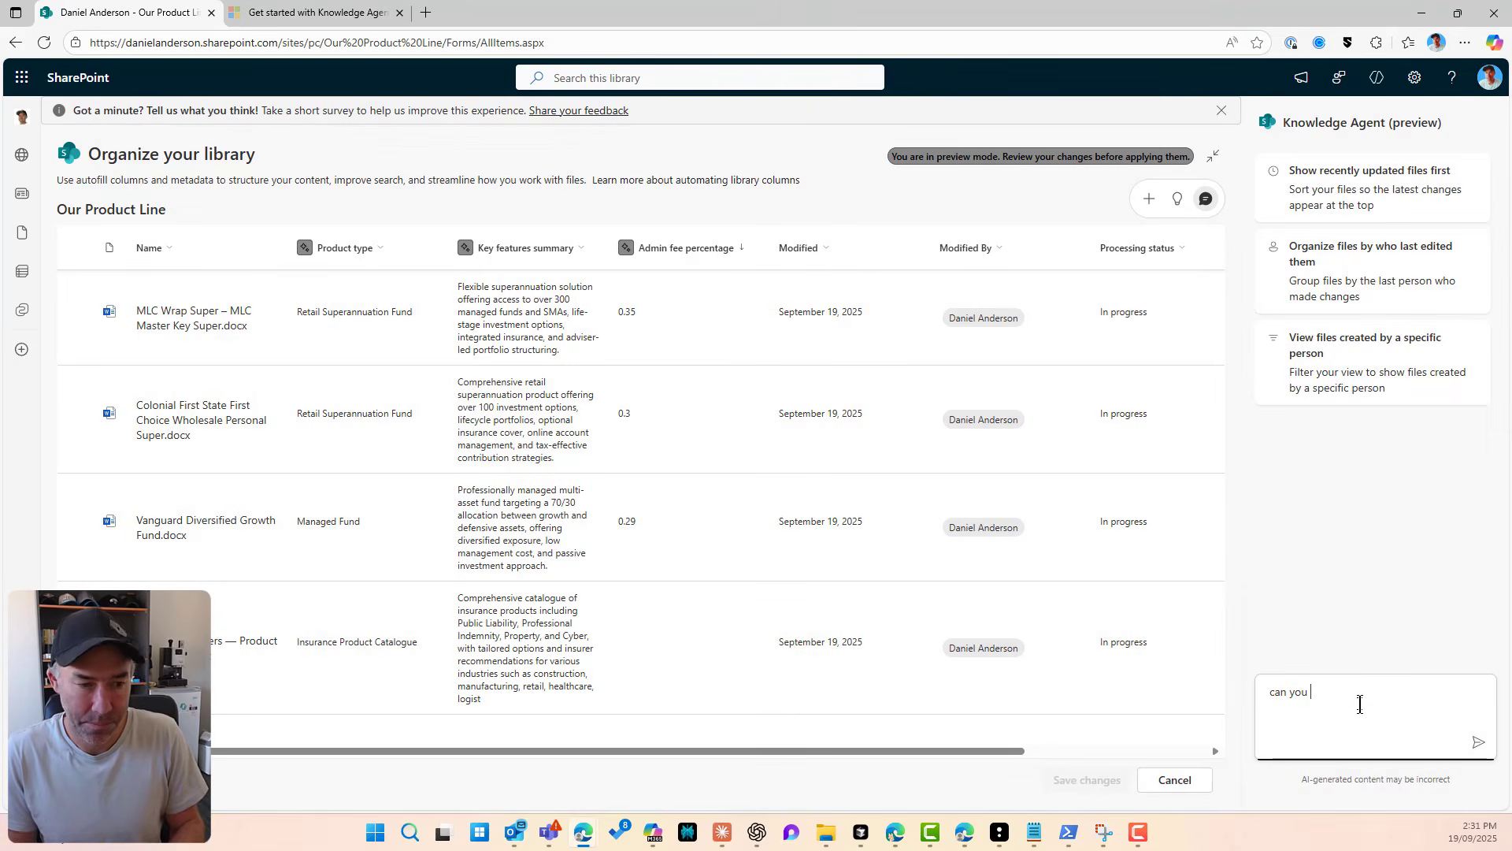
text(  sort the products)
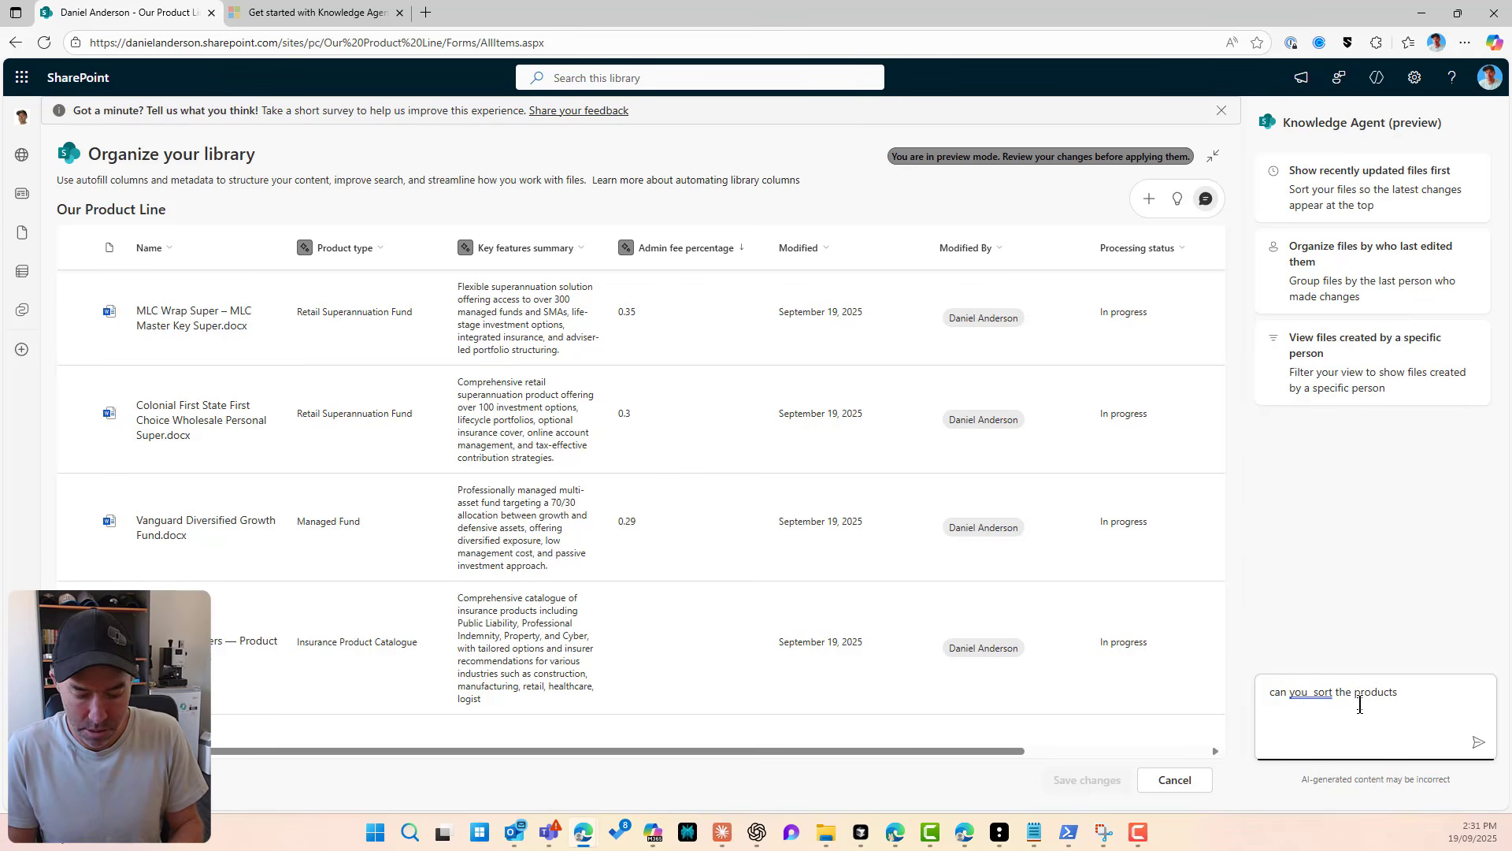
text( based on the admin fee perc)
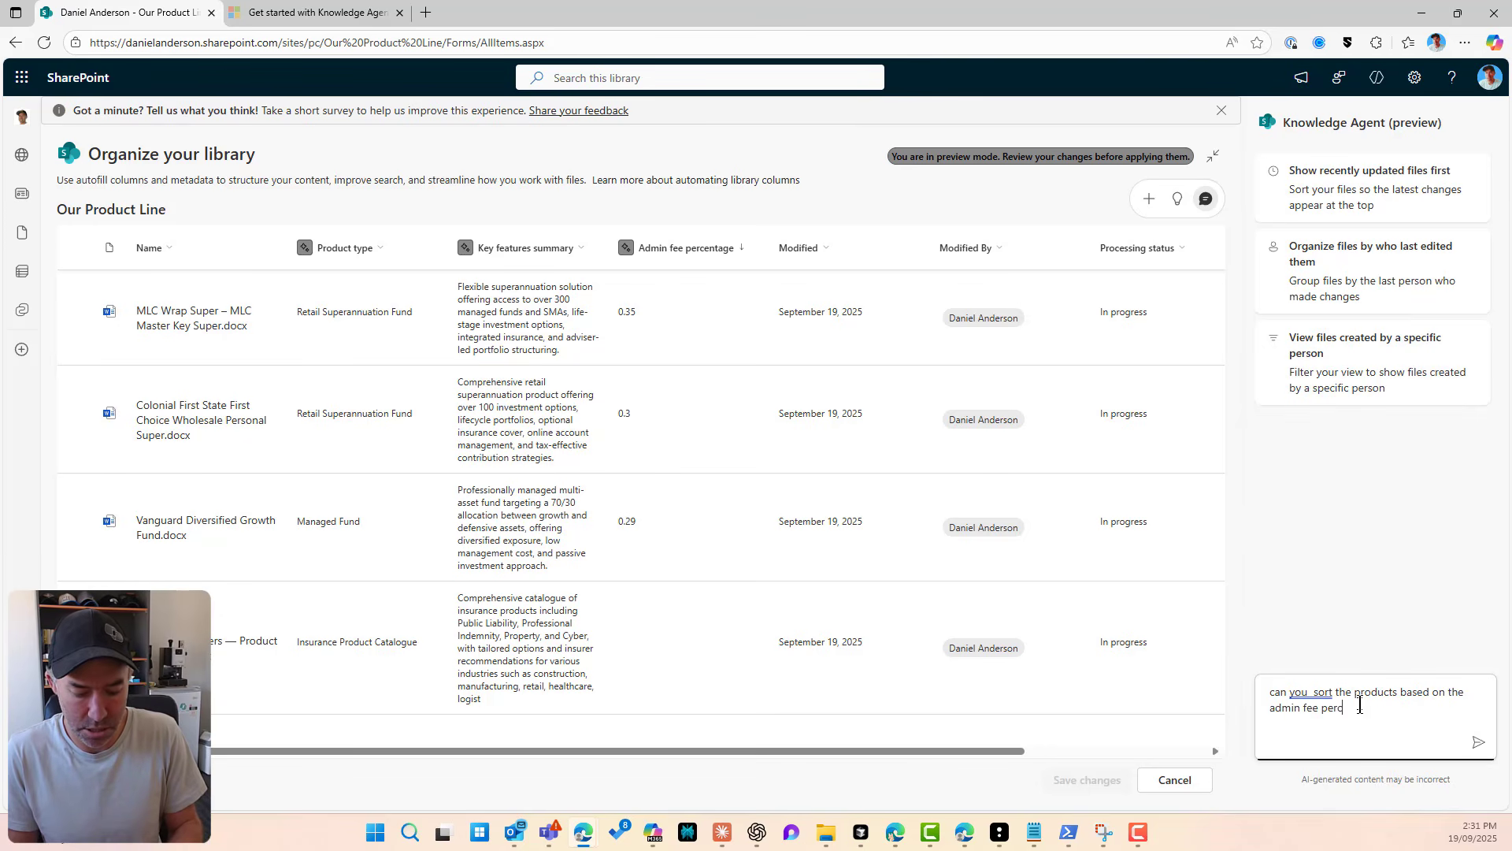
text(entage column from lowe)
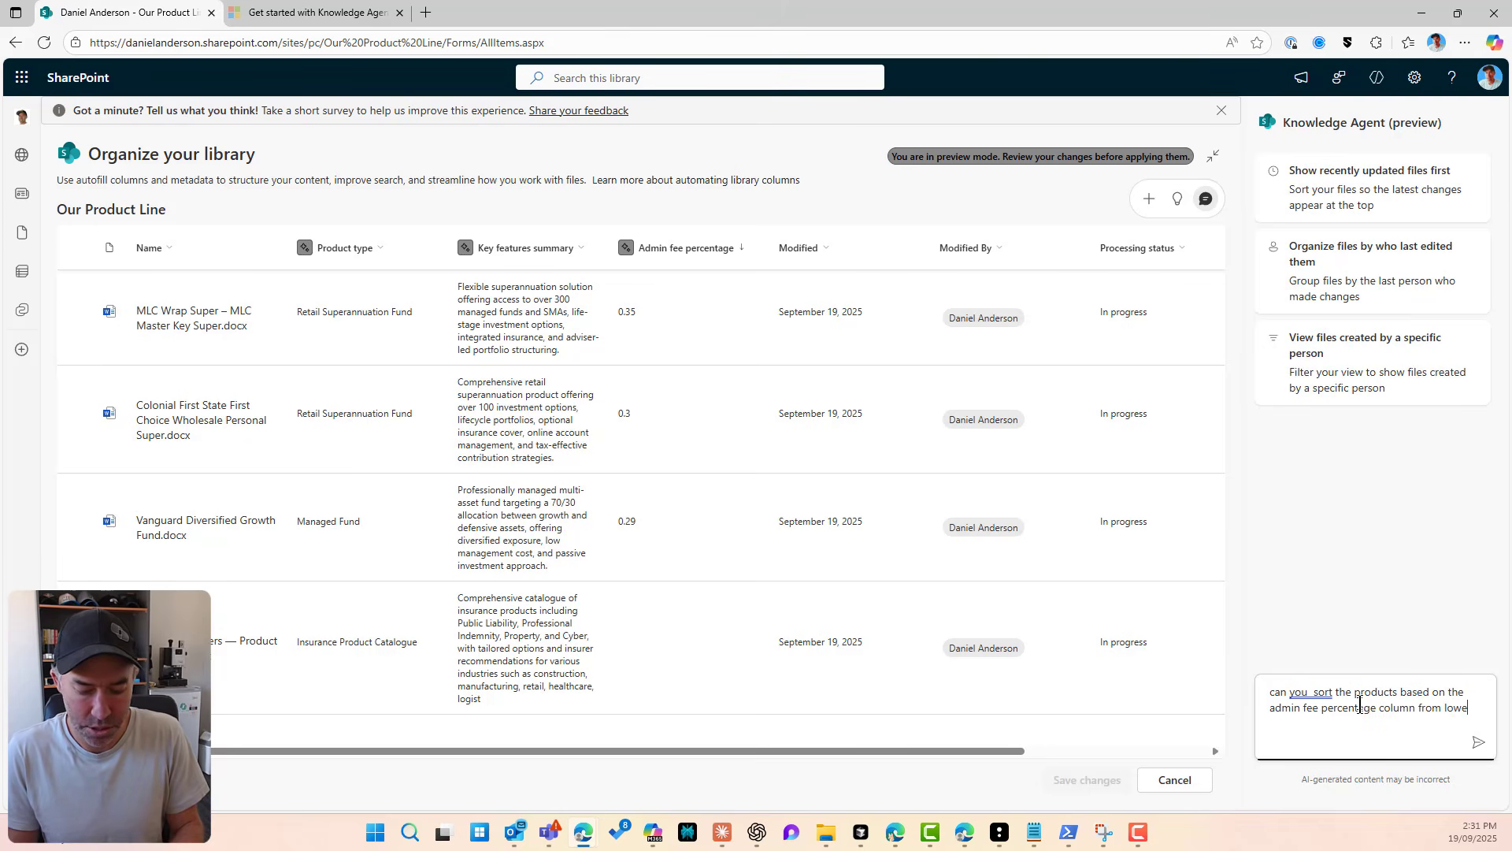
text(st to highest)
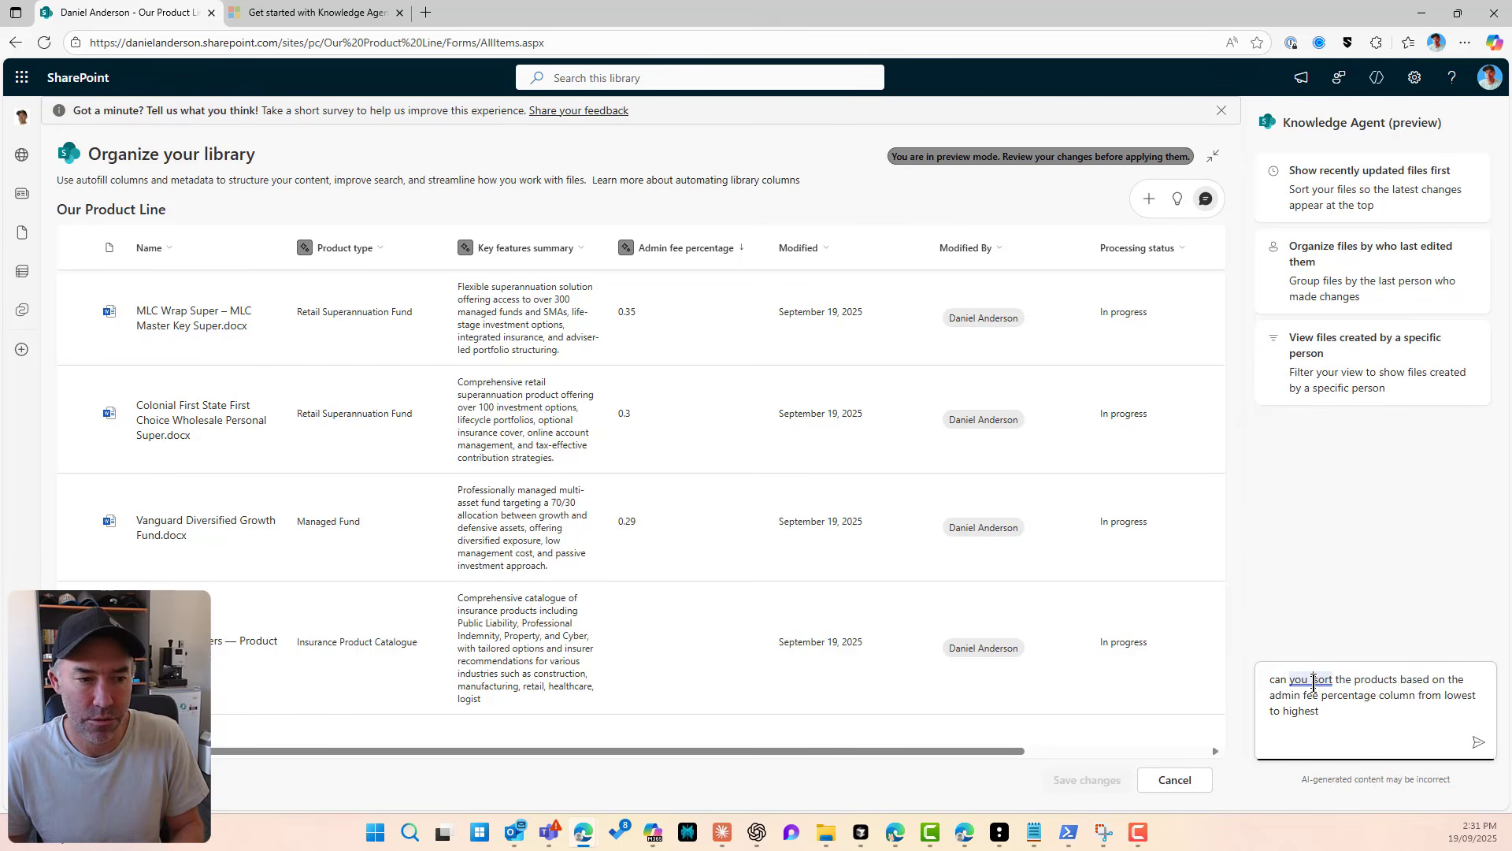
click(1314, 682)
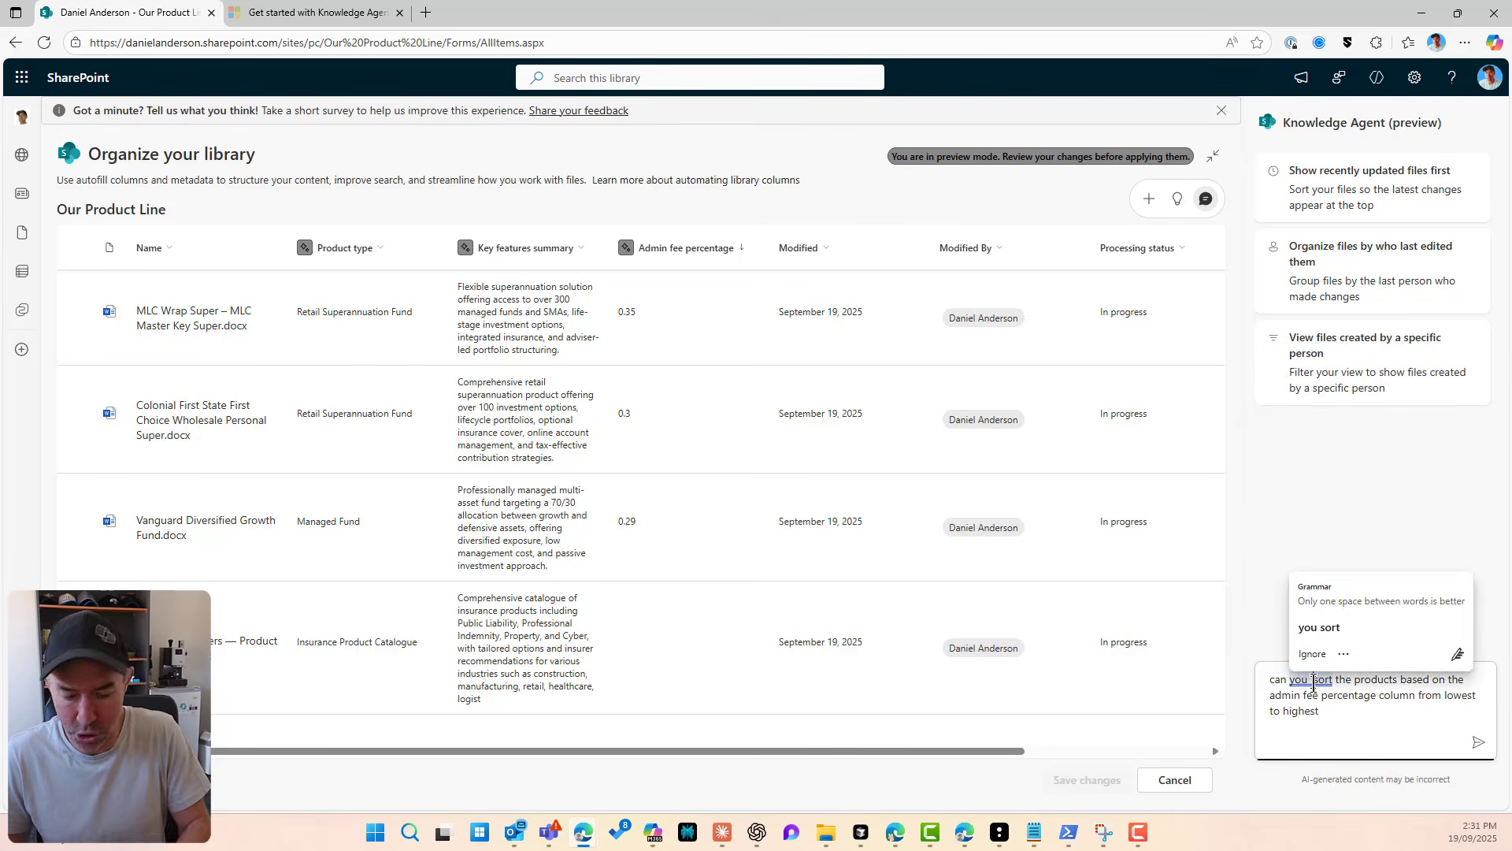
click(1323, 625)
click(1478, 743)
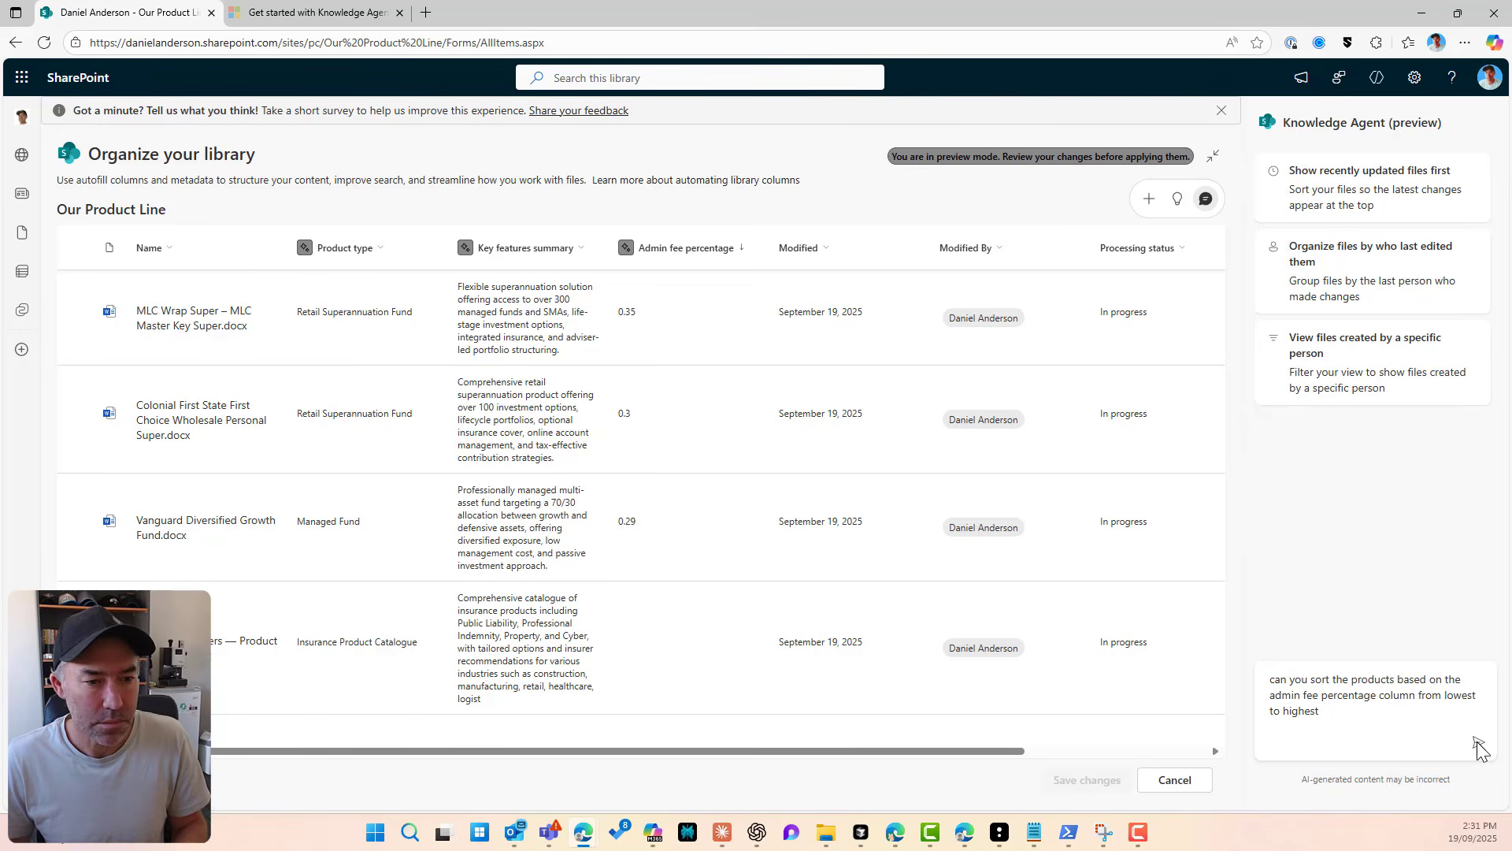
click(1407, 716)
key(Return)
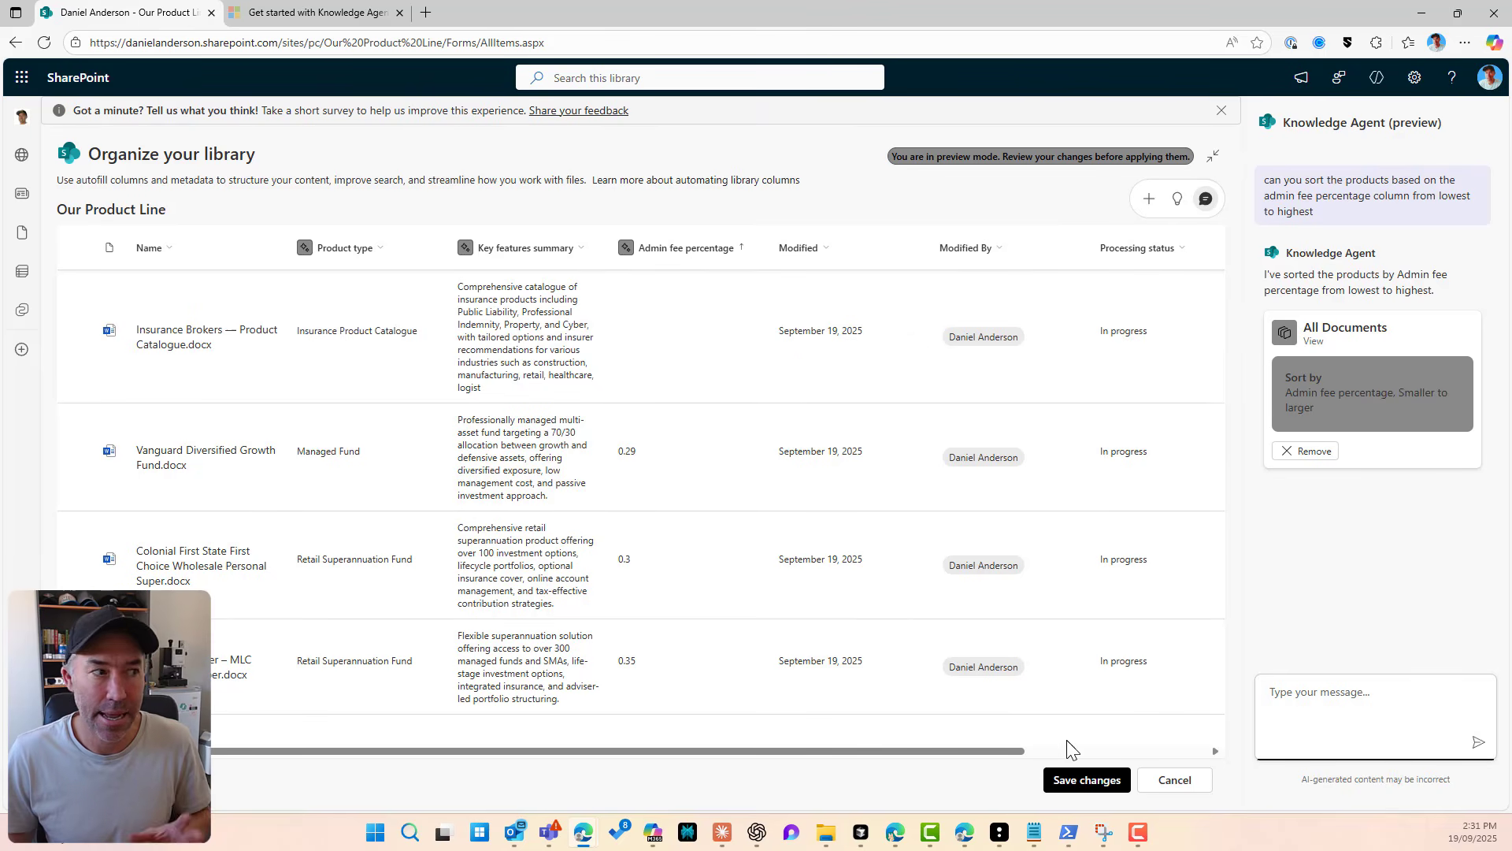
Step: Save the lowest-to-highest Admin fee percentage sort to the library as a new view
click(1084, 780)
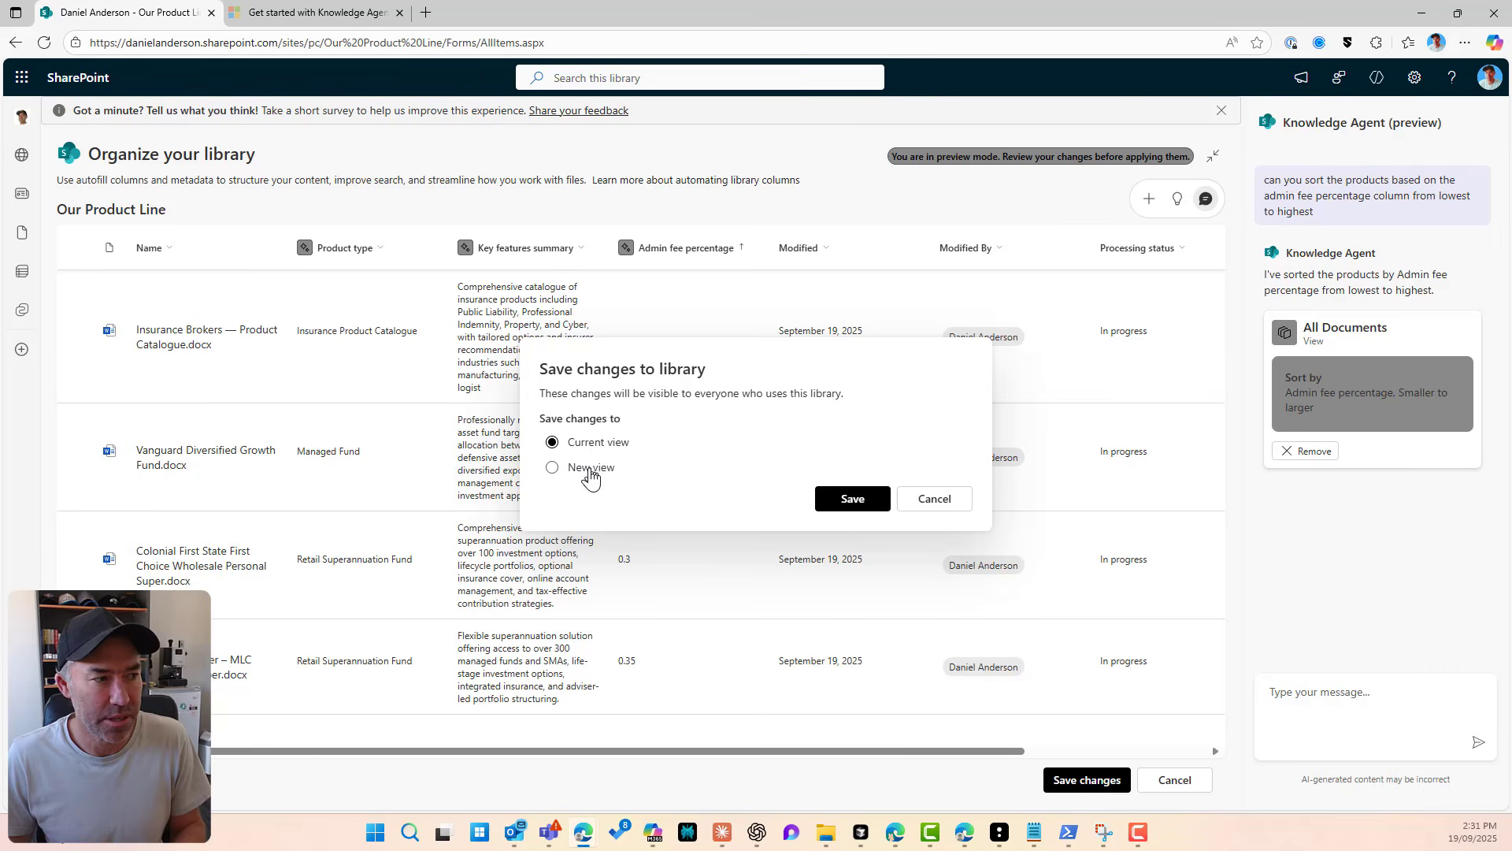
click(590, 470)
click(863, 504)
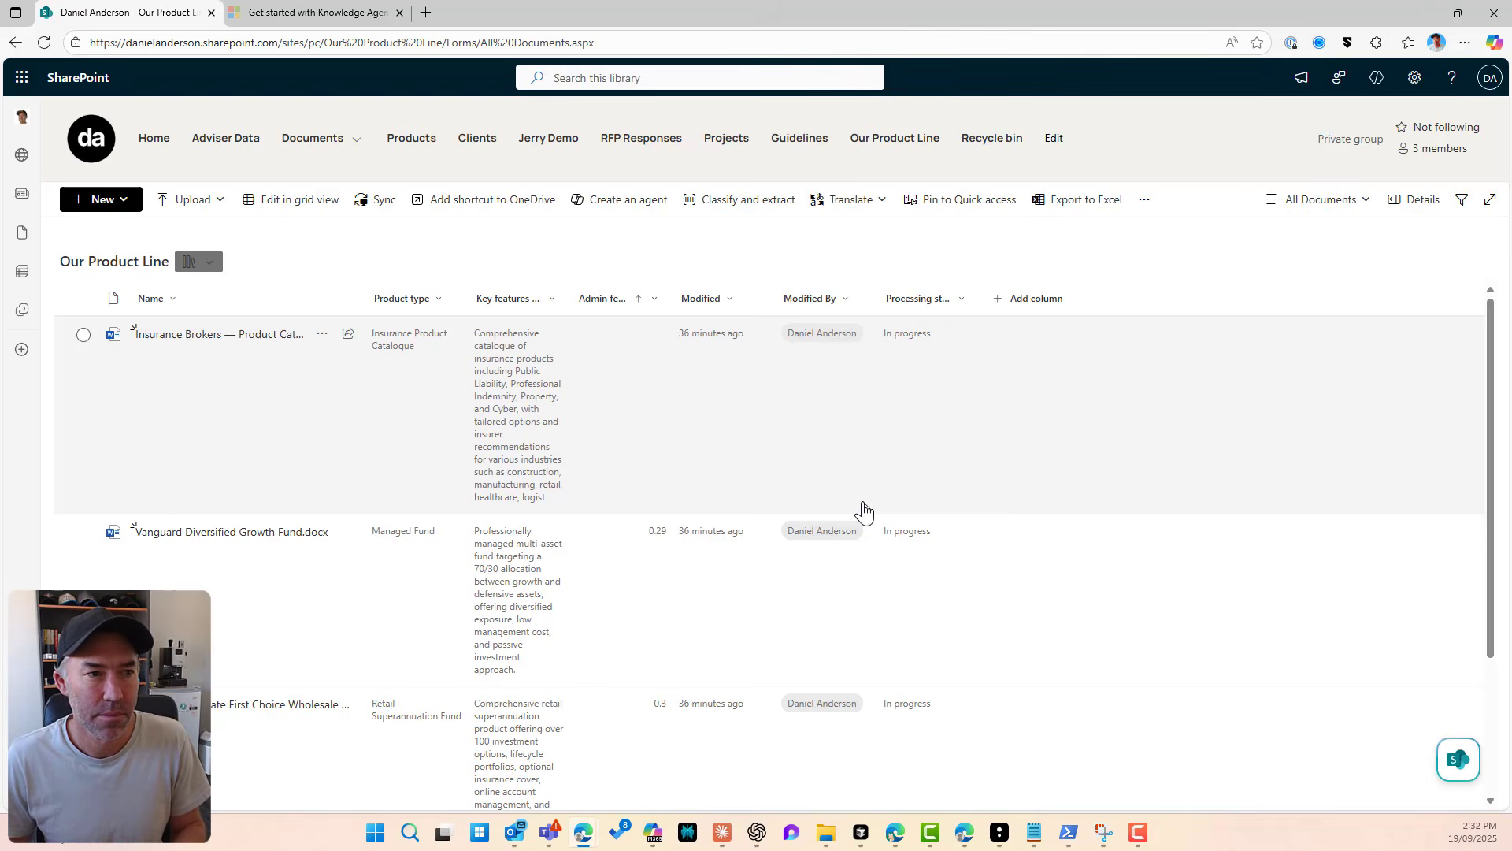
Step: Switch back and forth between the two All Documents views to compare their Admin fee percentage sort order
click(1326, 203)
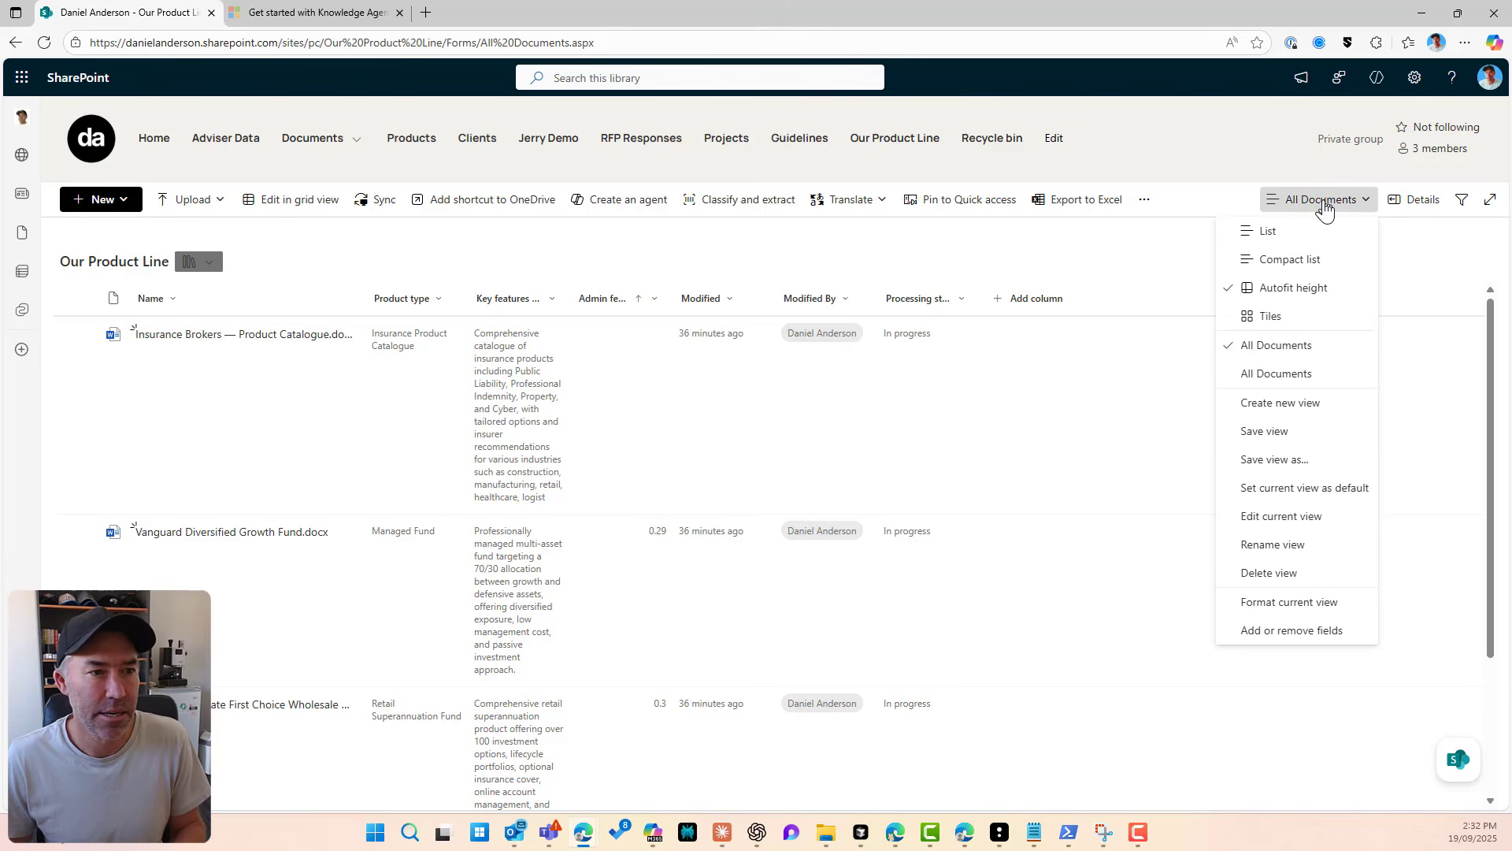
click(1288, 379)
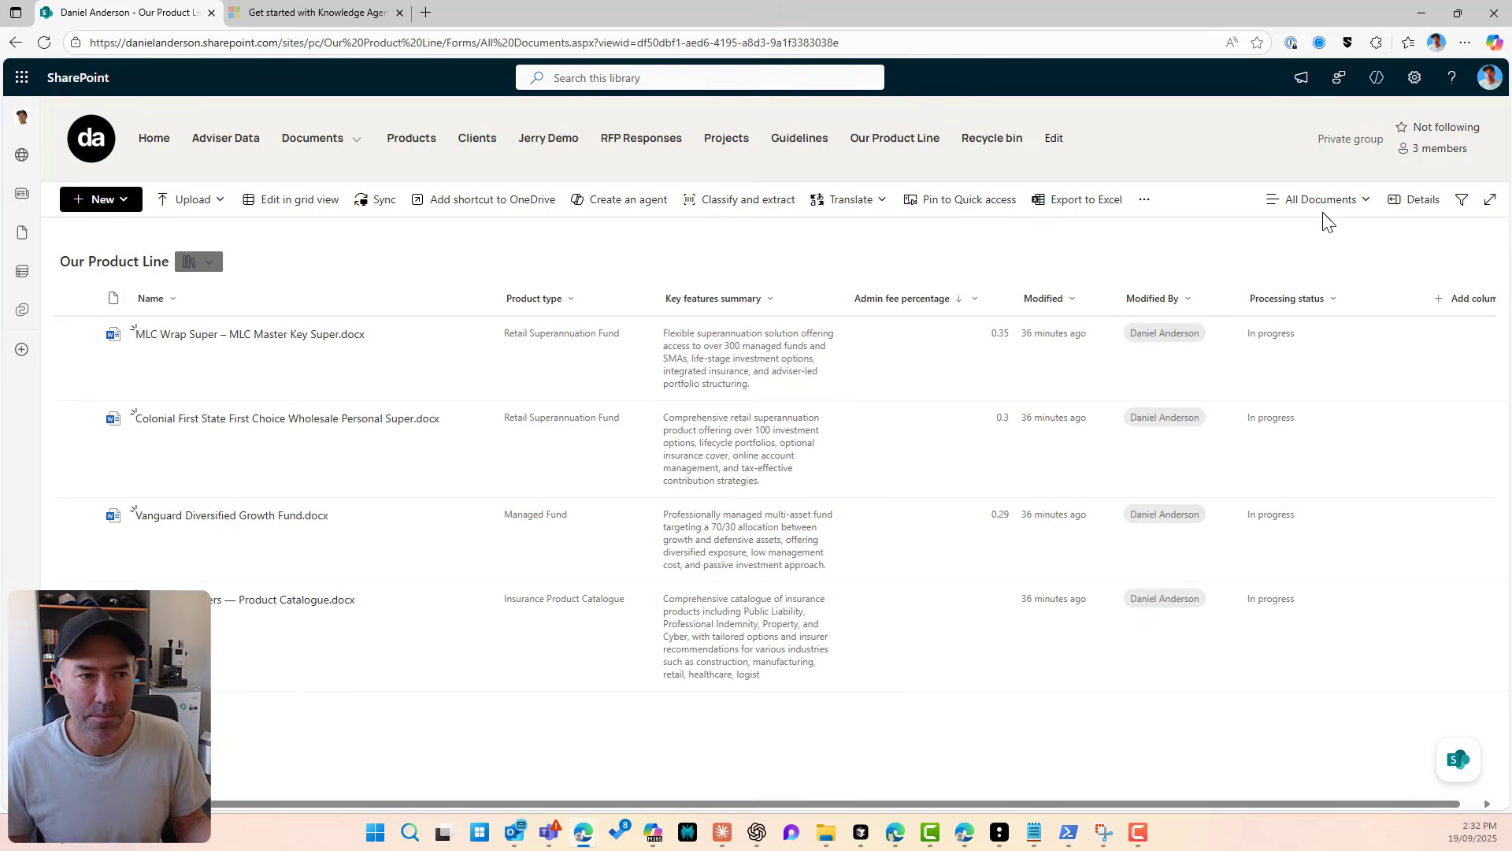
click(1323, 206)
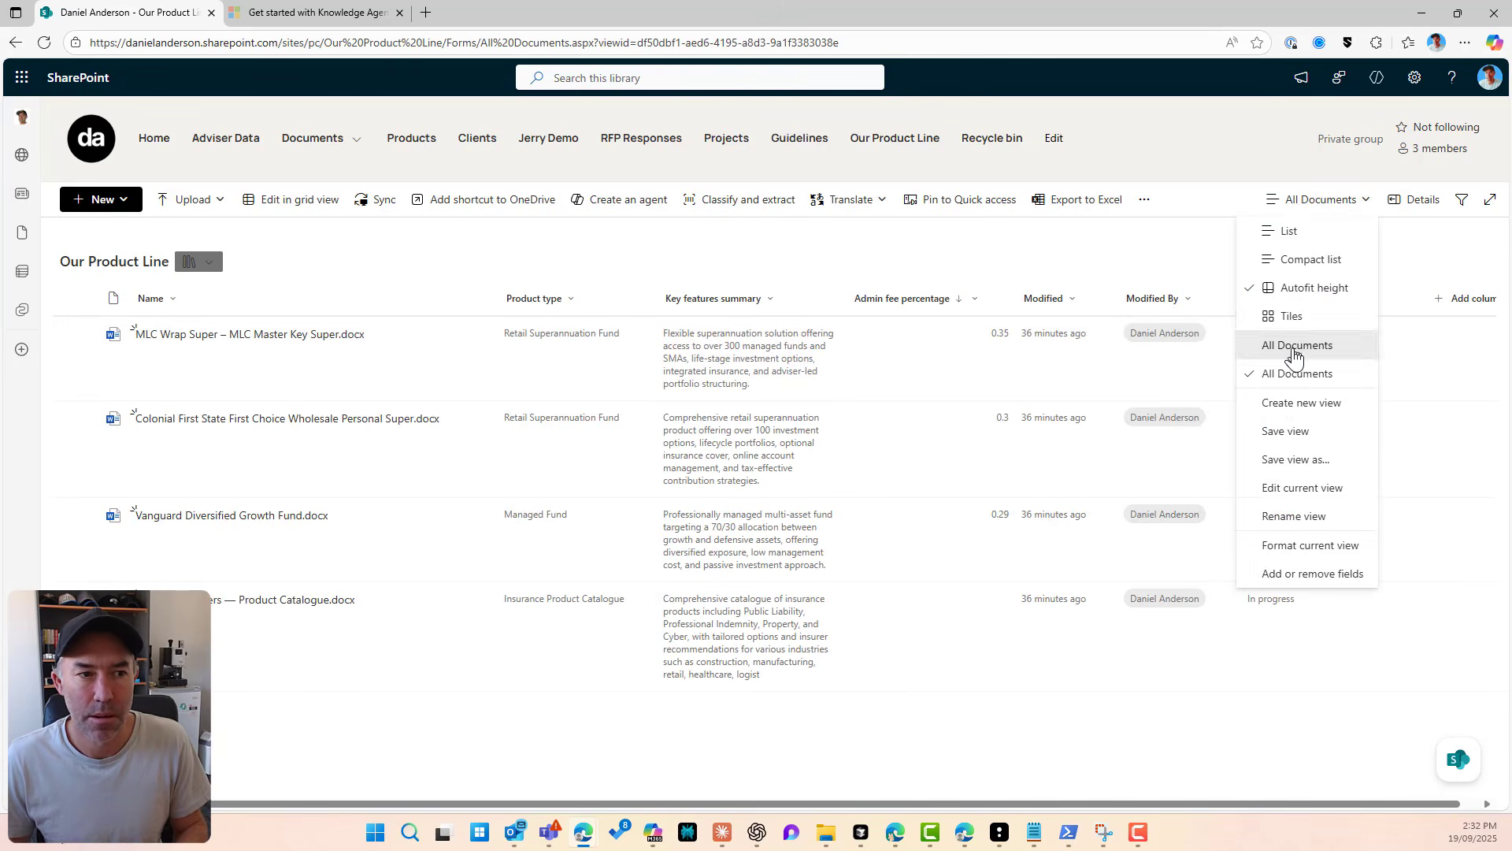
click(1294, 357)
click(1336, 202)
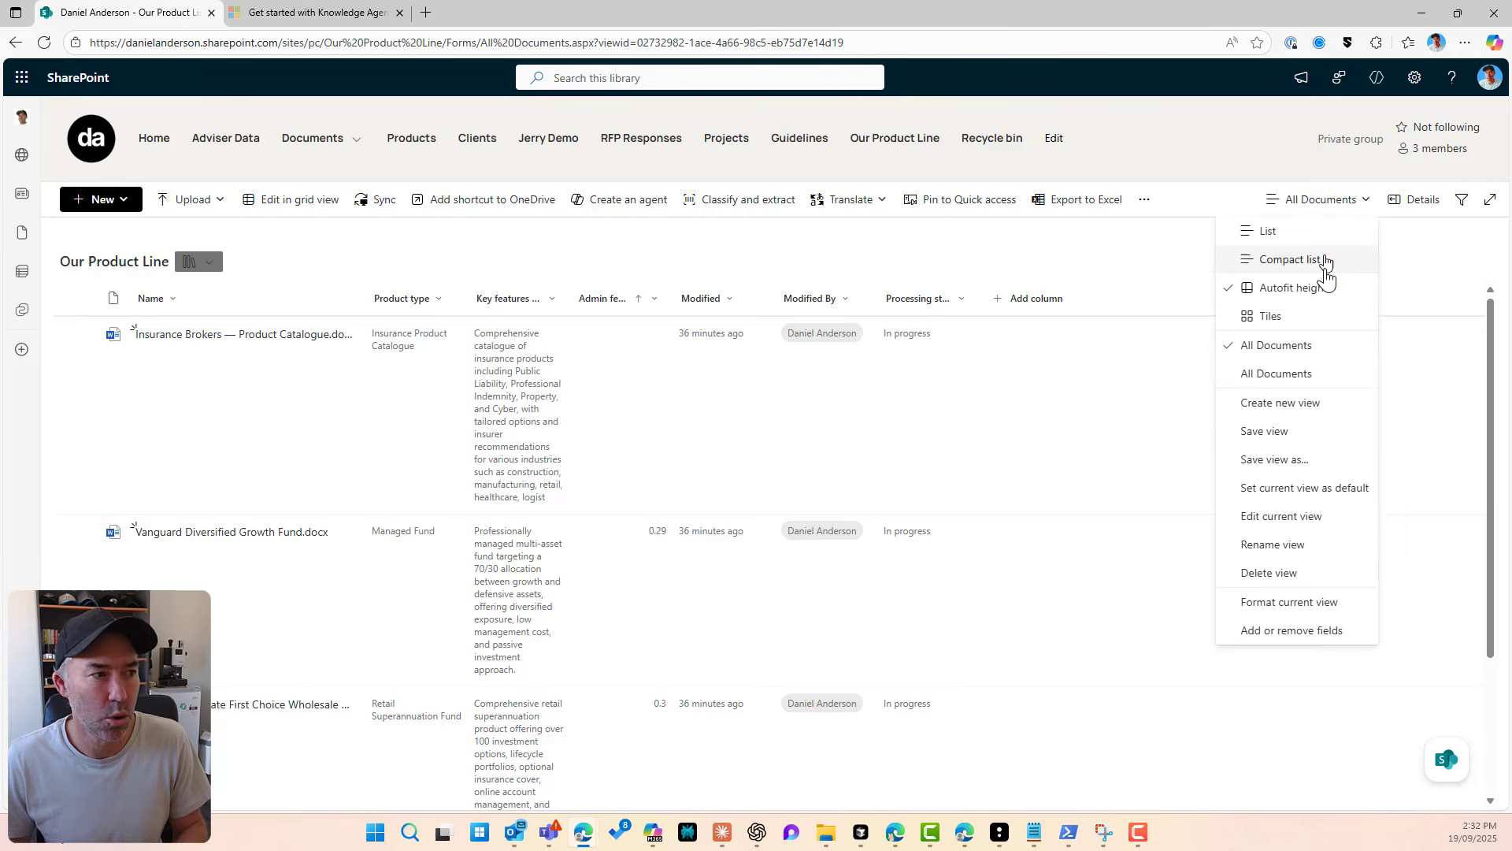
click(1323, 373)
click(1343, 202)
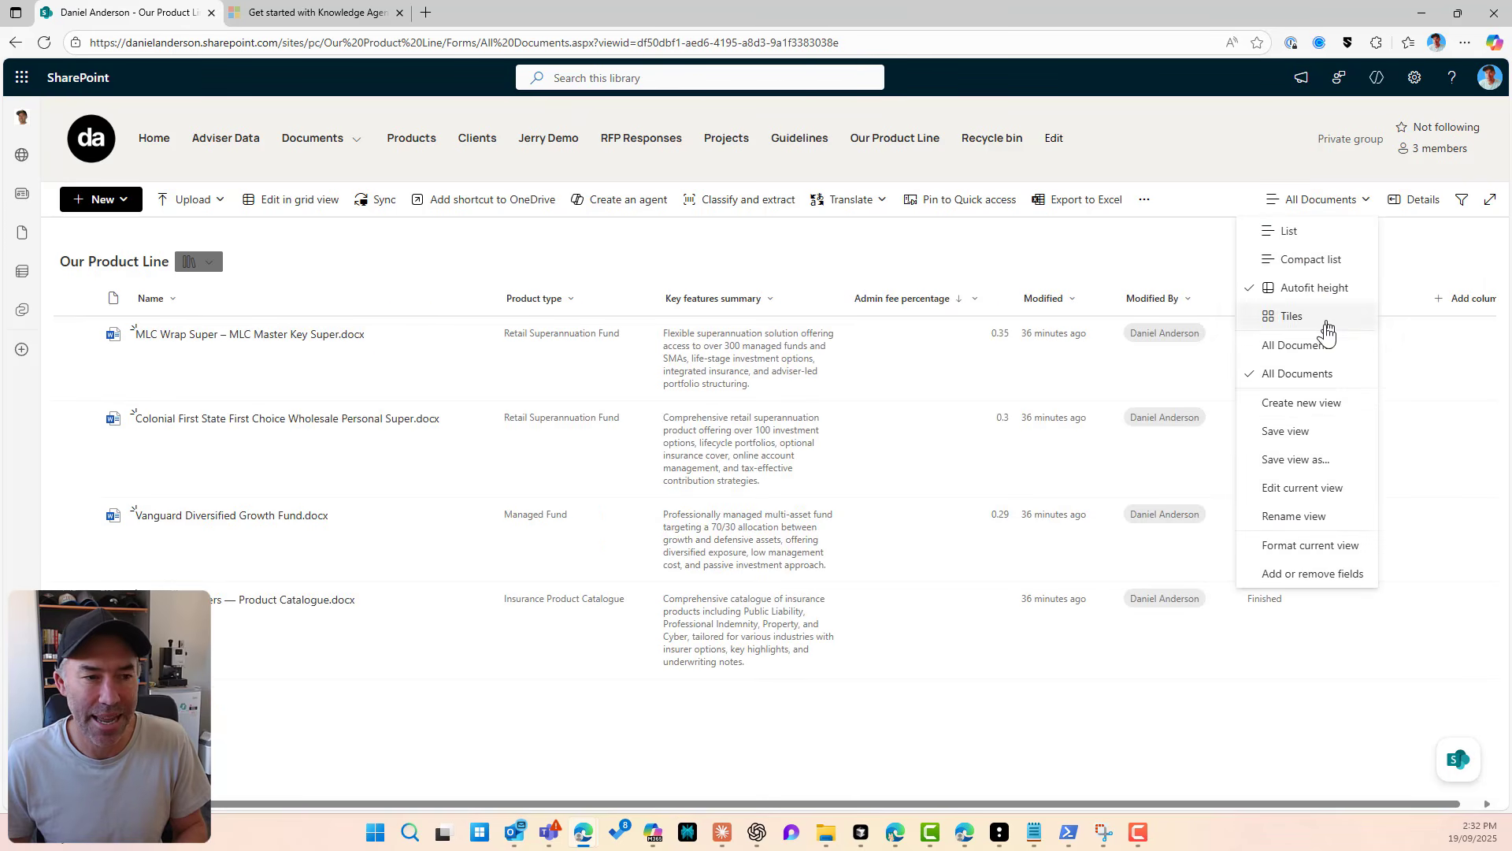
click(1331, 495)
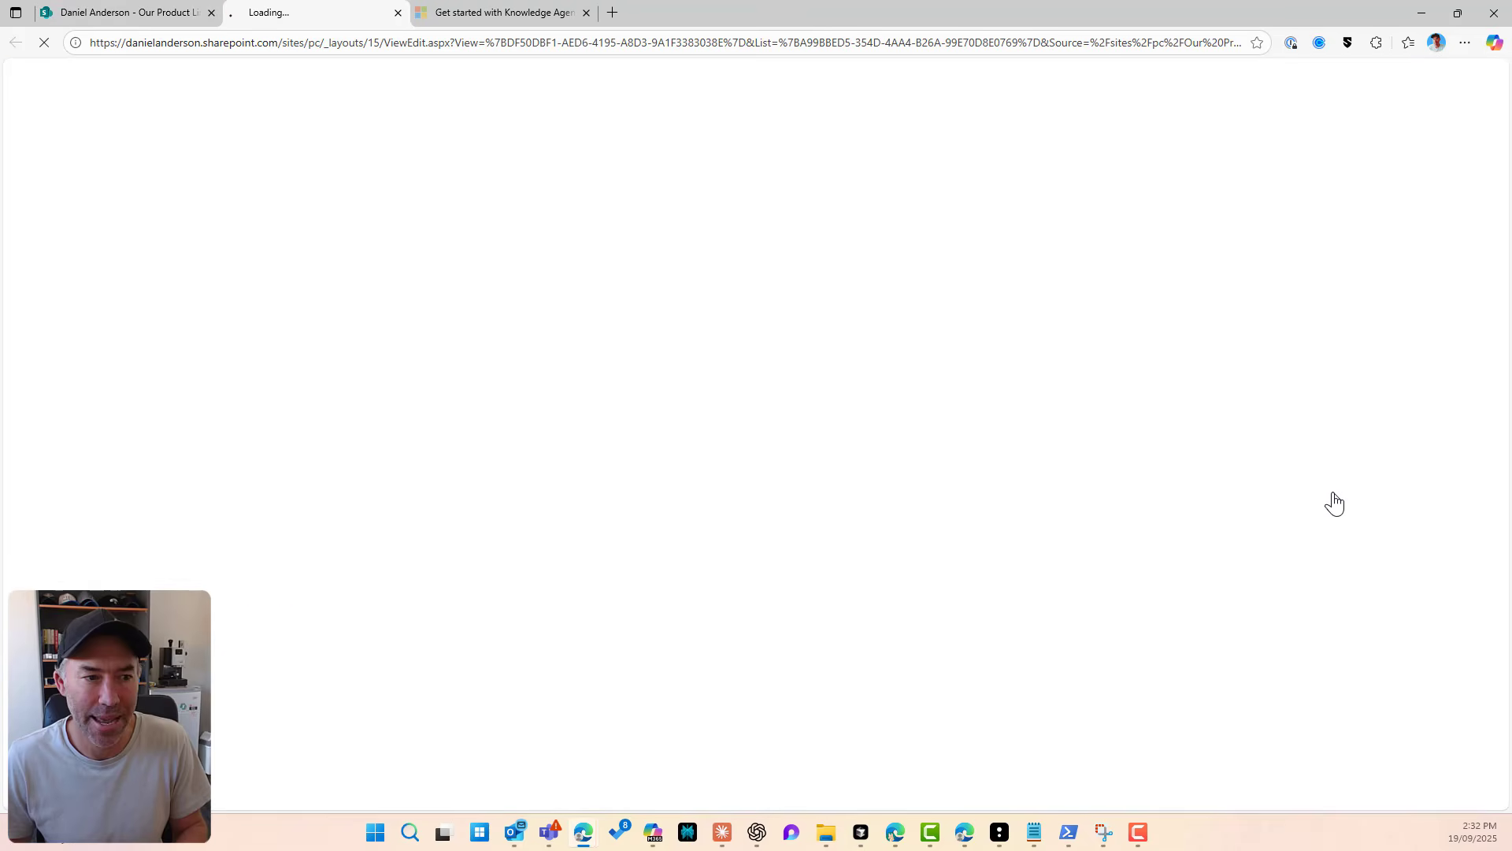
click(163, 17)
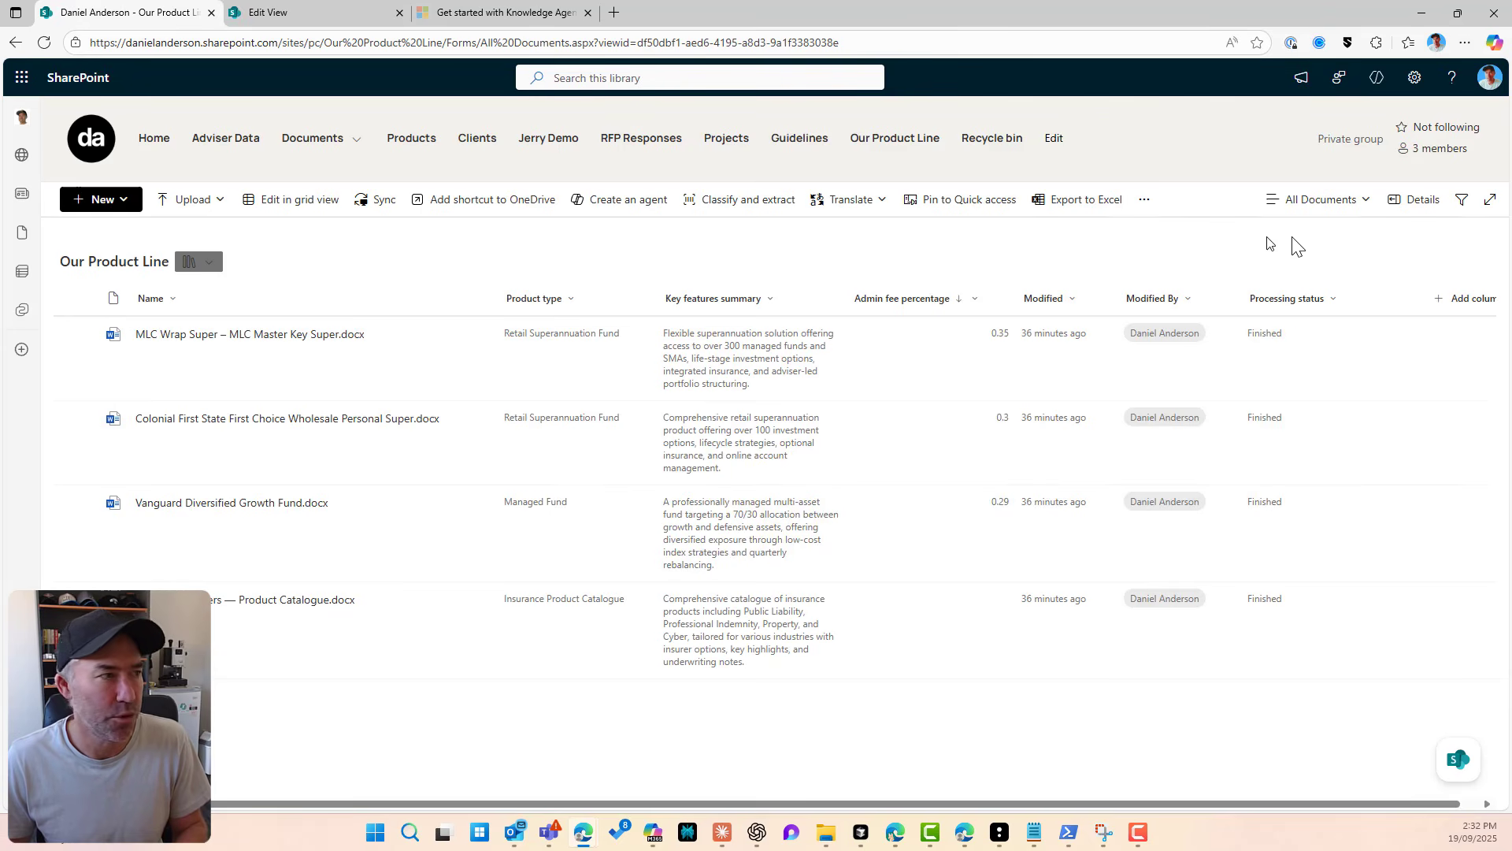
click(1318, 200)
click(1302, 389)
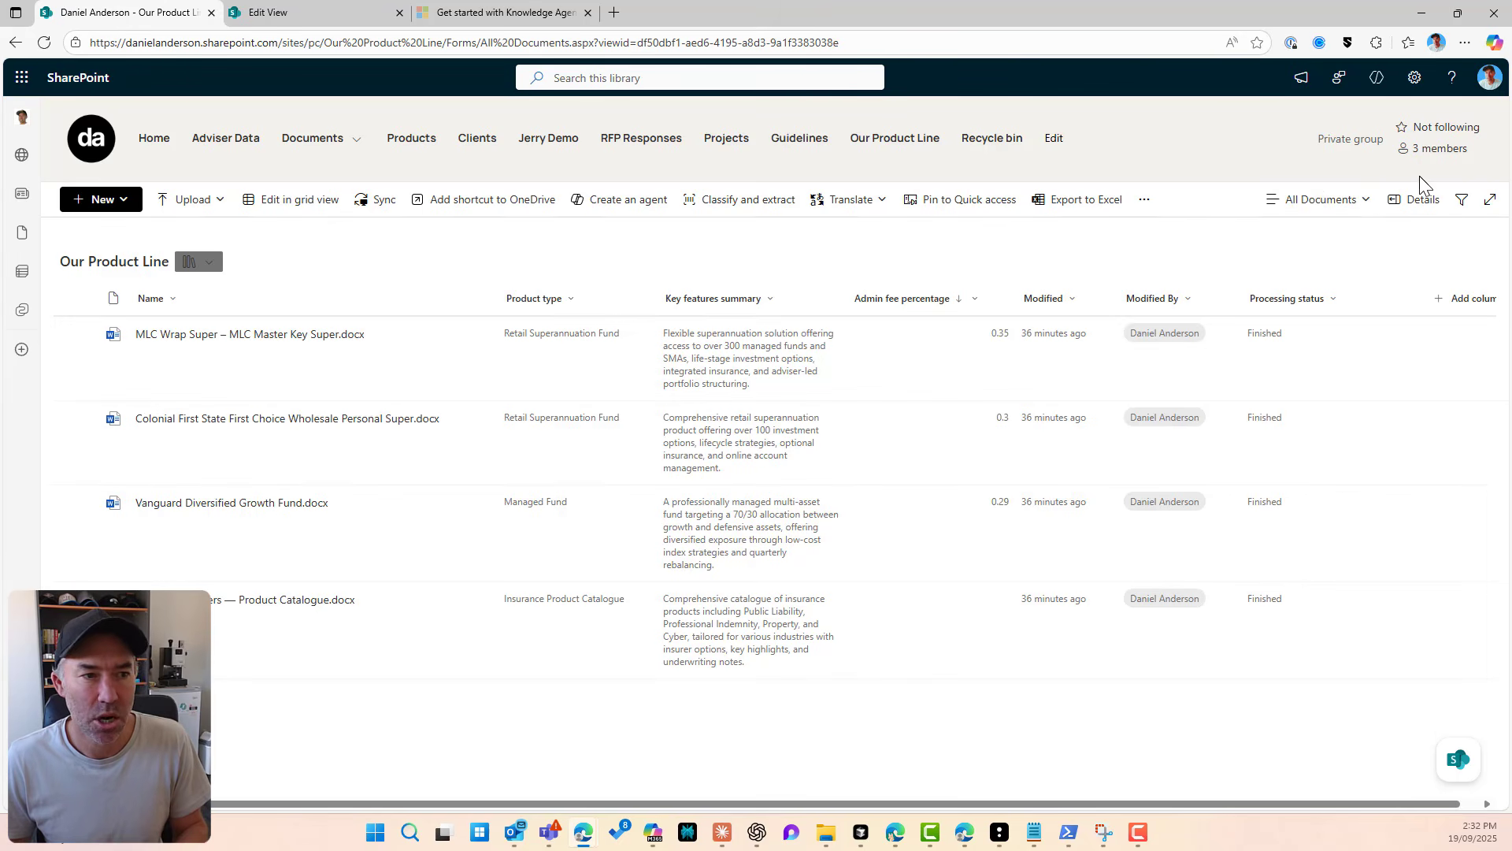
Step: Rename the current library view as Products (Highest to Lowest Admin Fee) and reload the library
click(1343, 207)
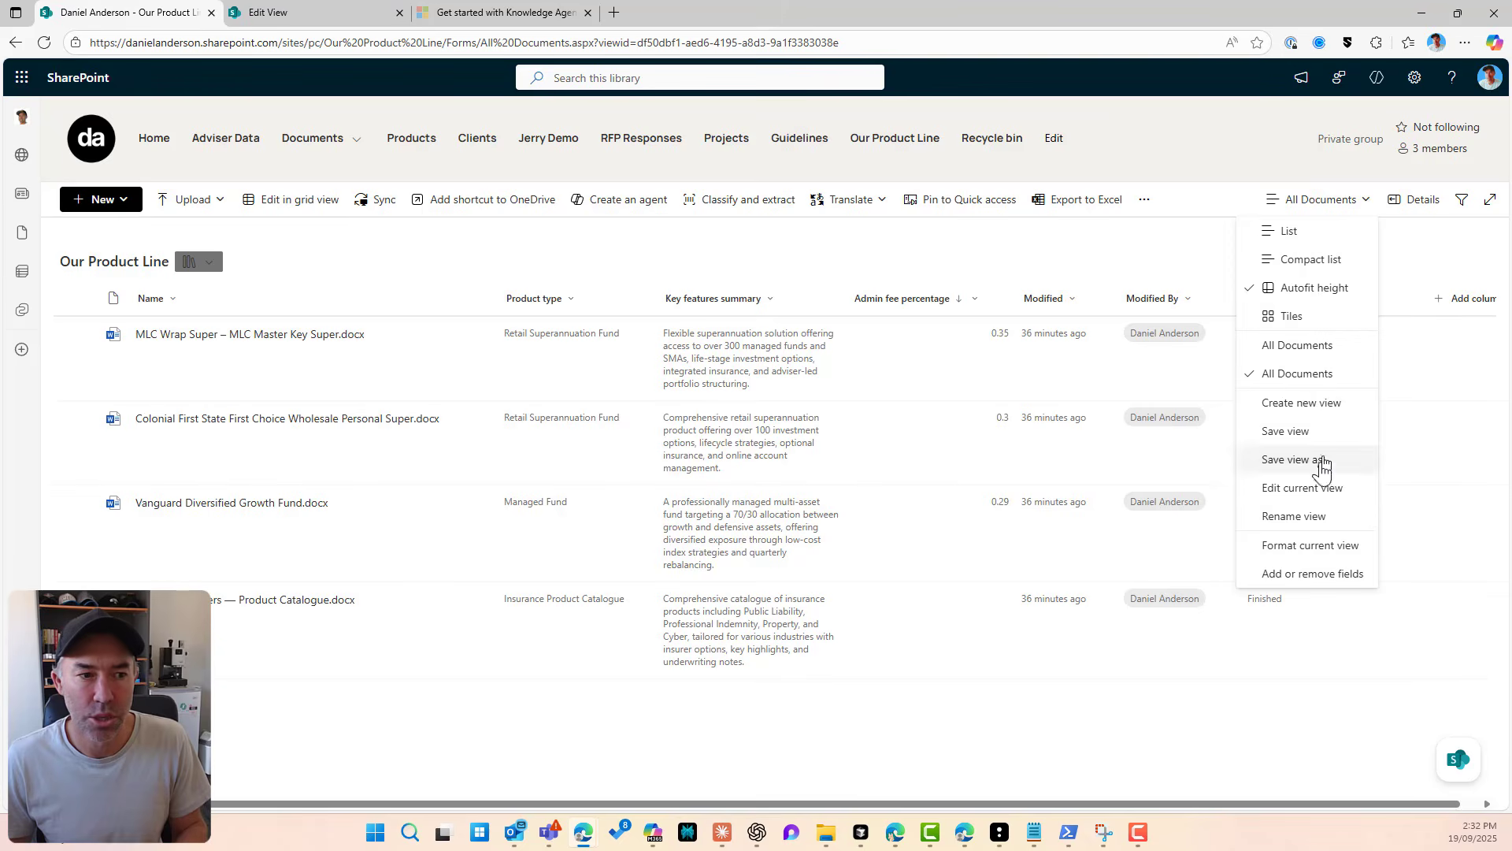
click(1314, 518)
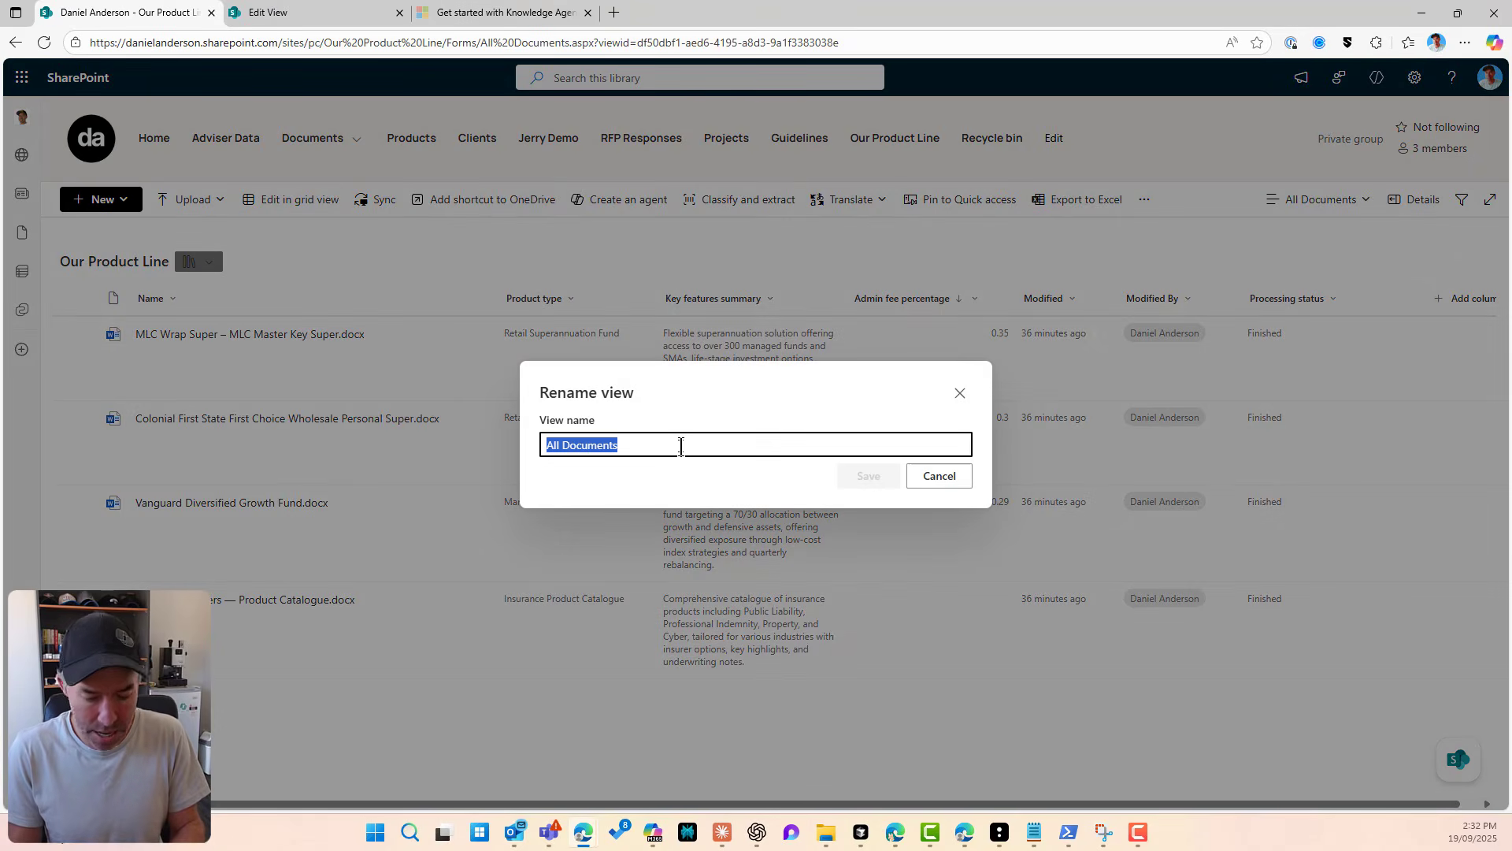
text(P)
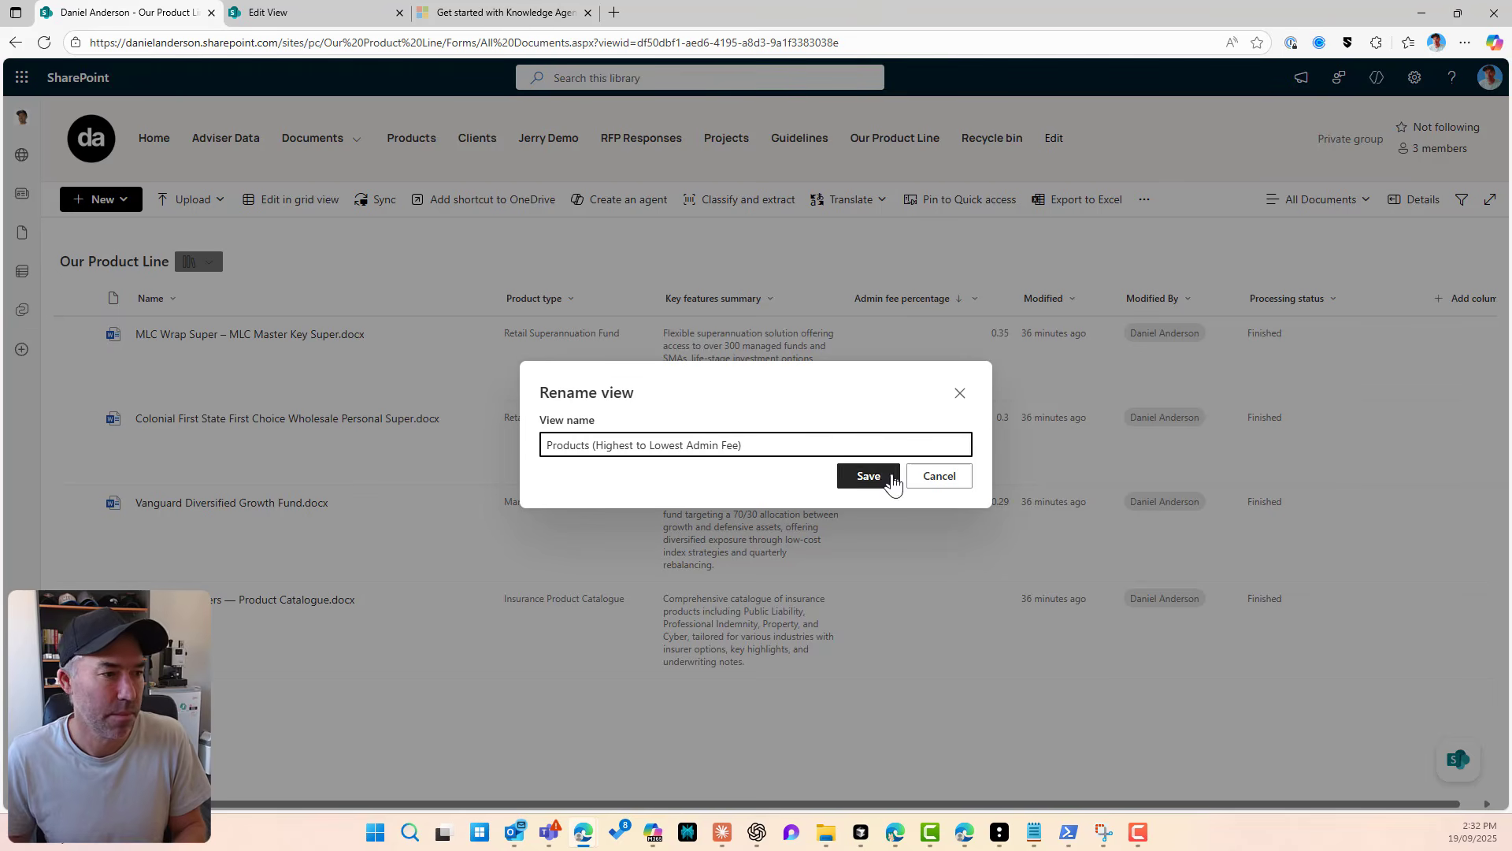
click(868, 476)
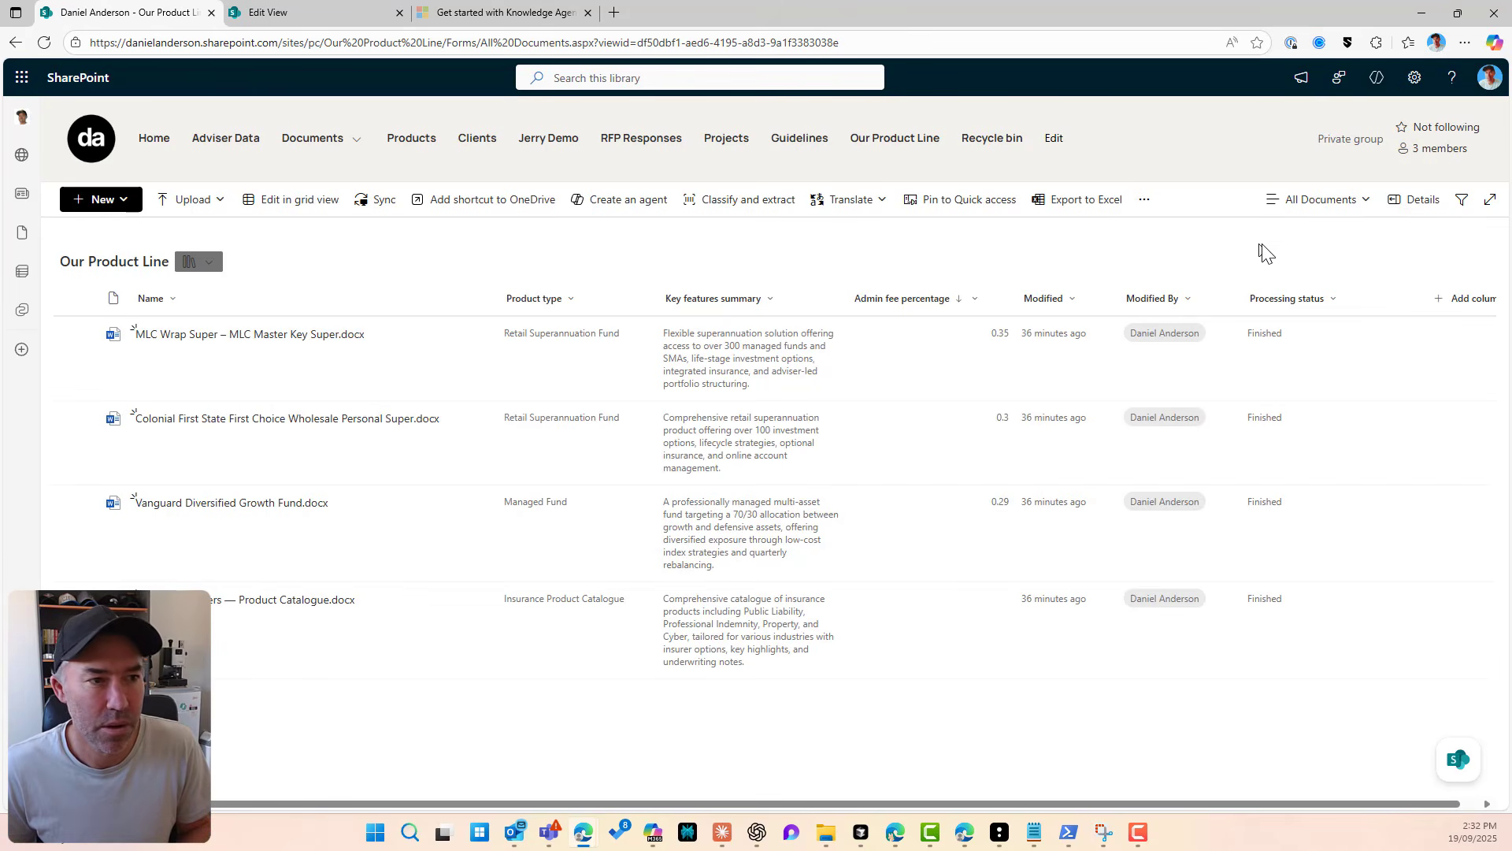
click(1309, 201)
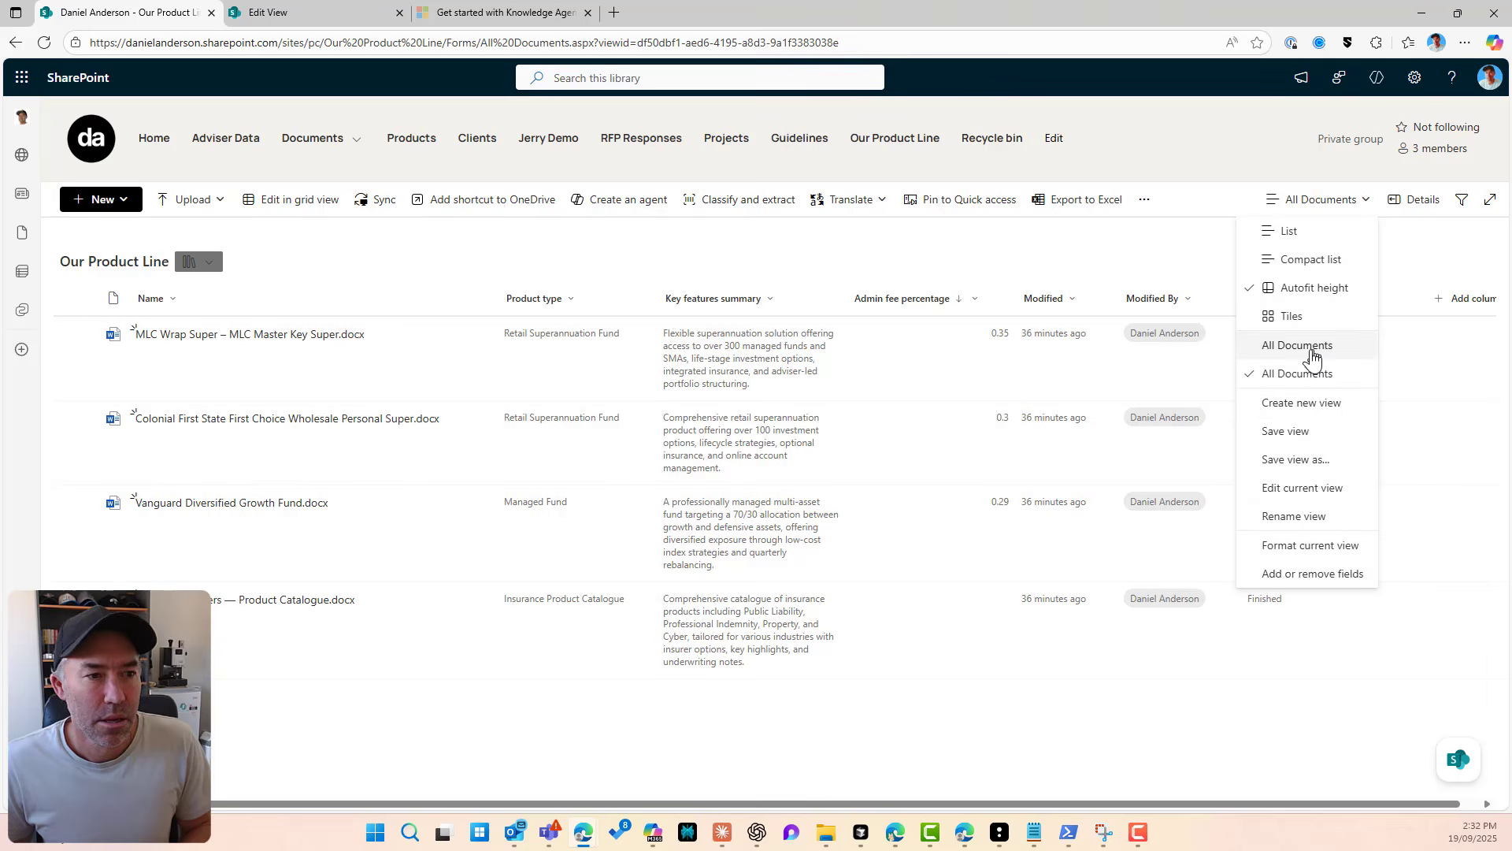
click(44, 44)
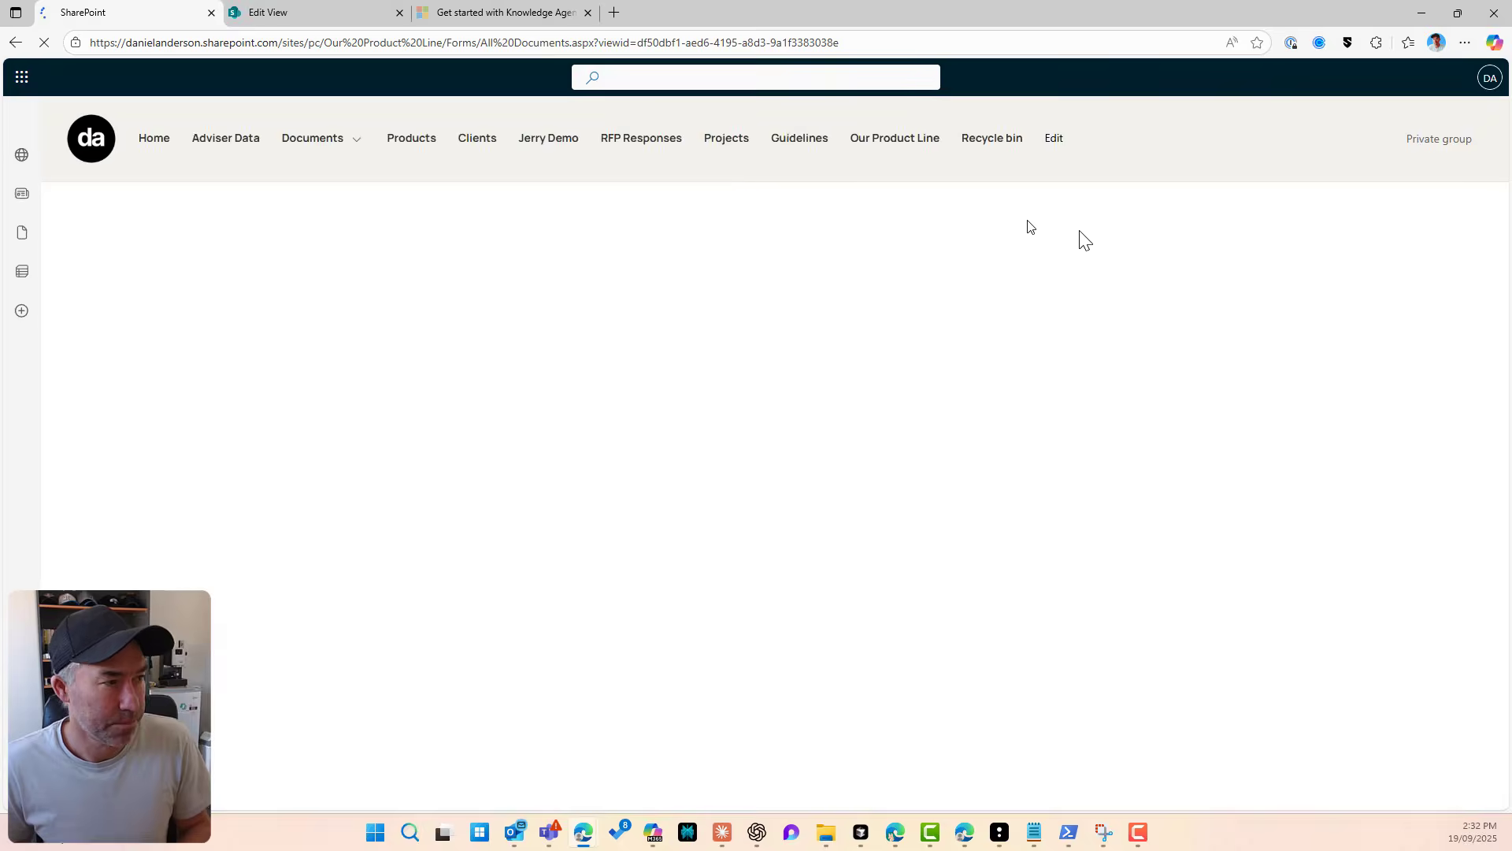
Step: Switch the library to the All Documents view and widen its Admin fee percentage column to show the full heading
click(1260, 199)
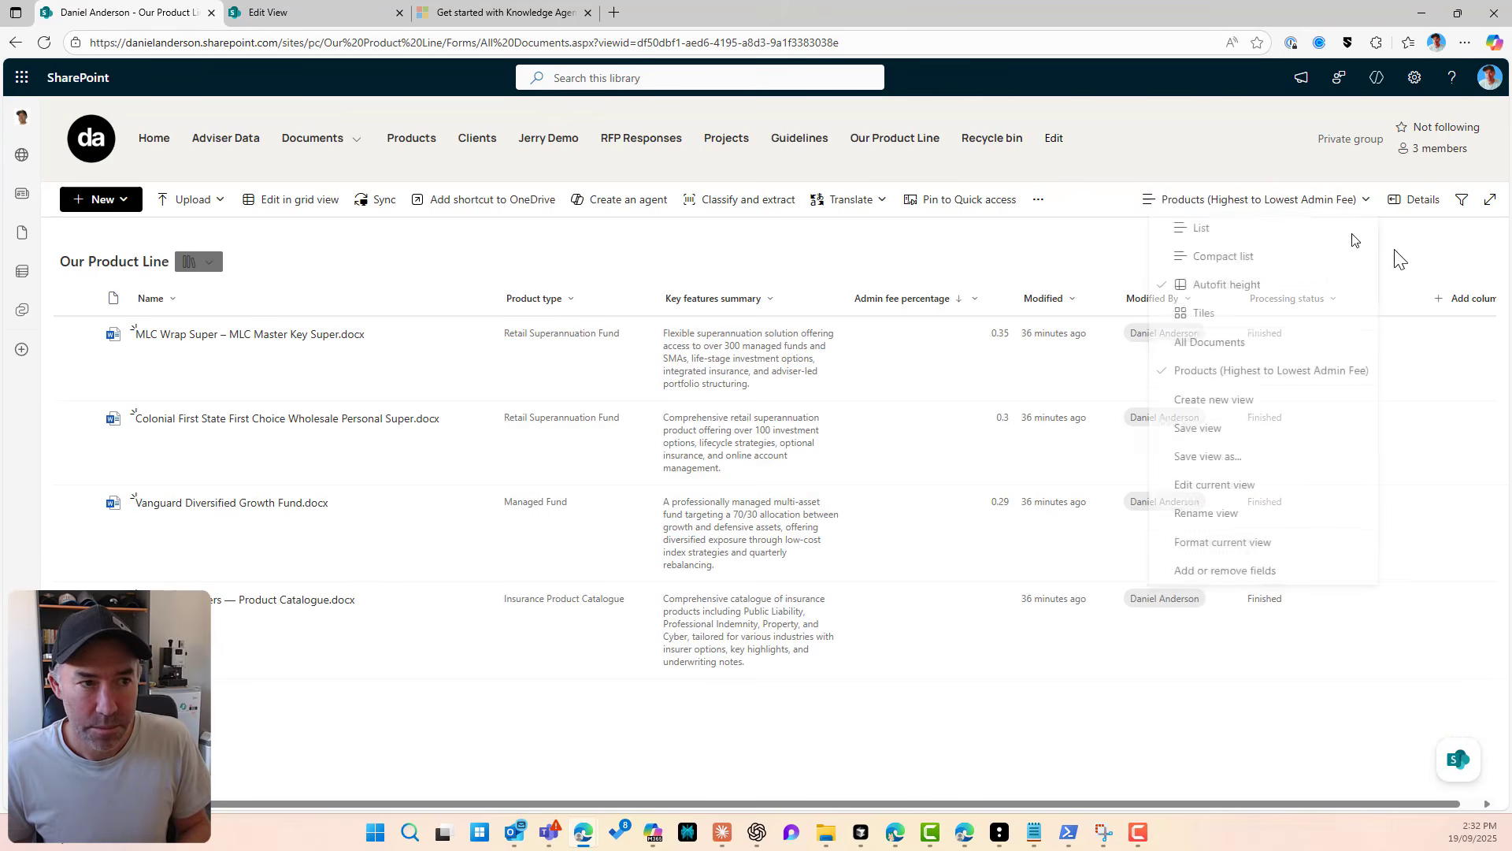
click(1296, 343)
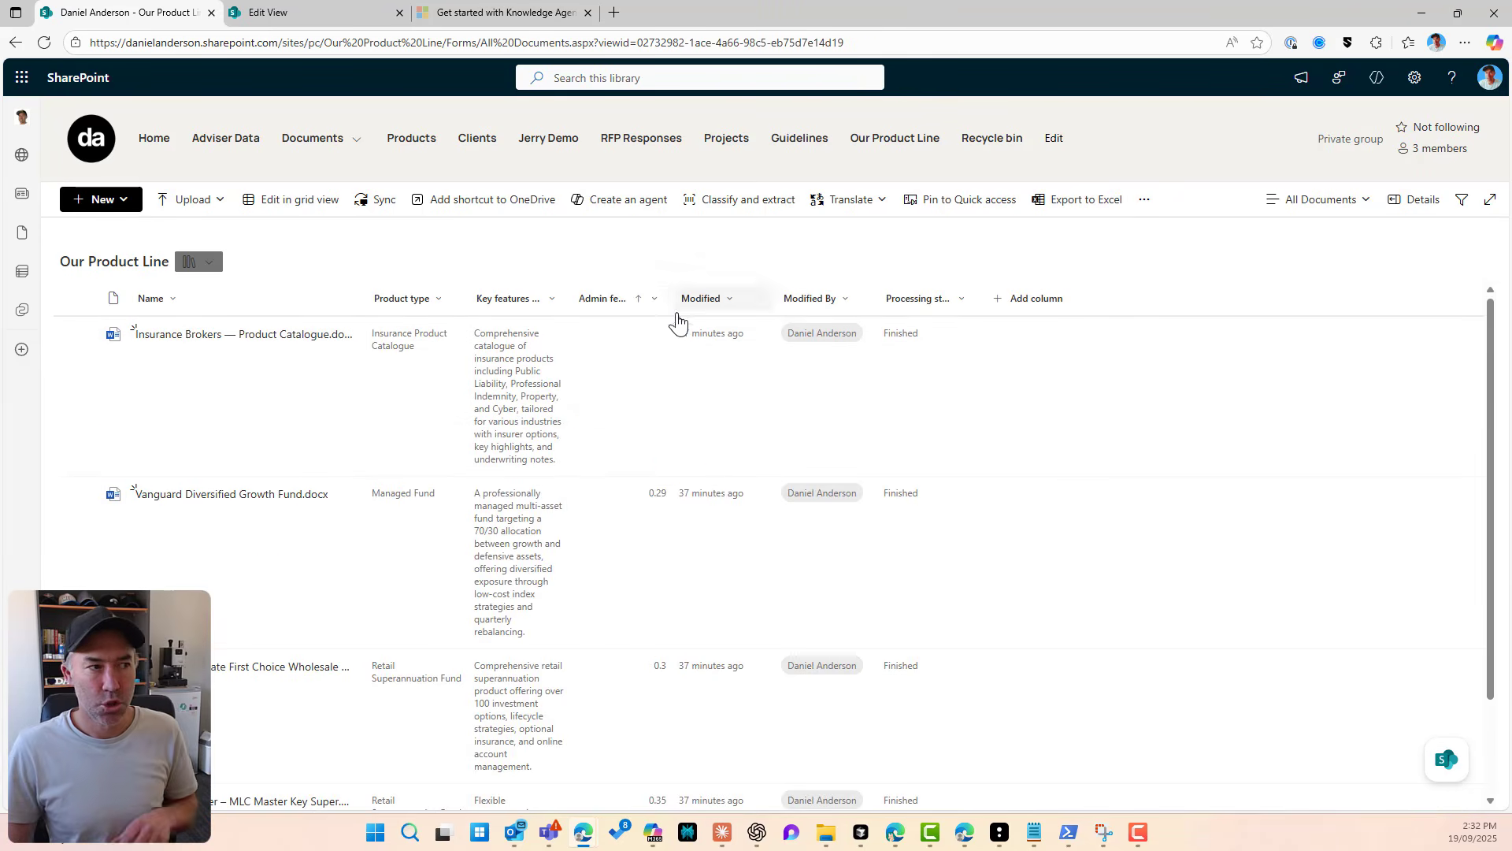
drag(671, 298, 804, 296)
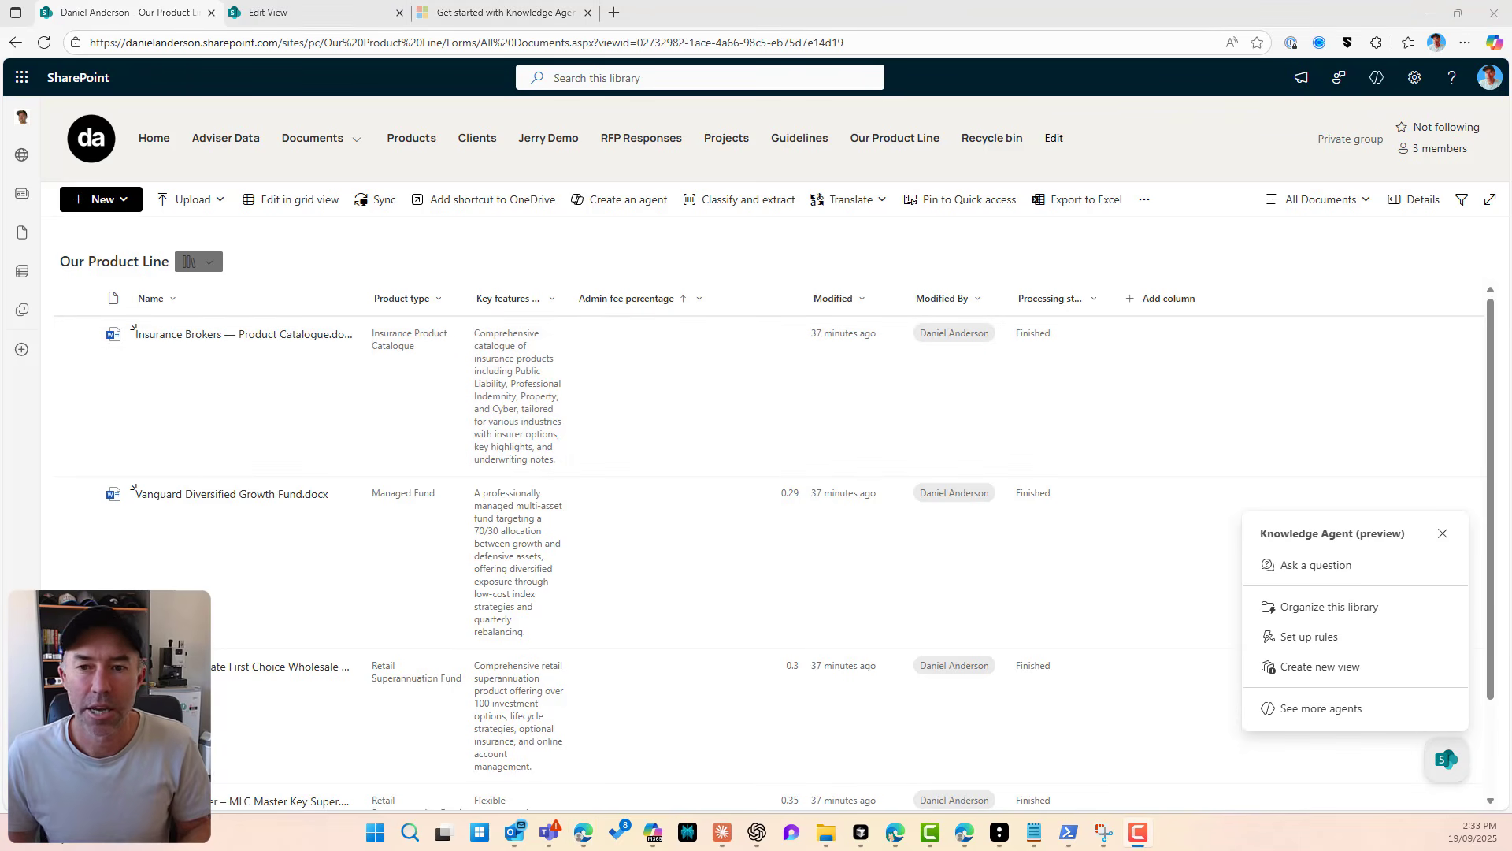
Step: Go to the site's Home page and start creating a page with Knowledge Agent
click(159, 146)
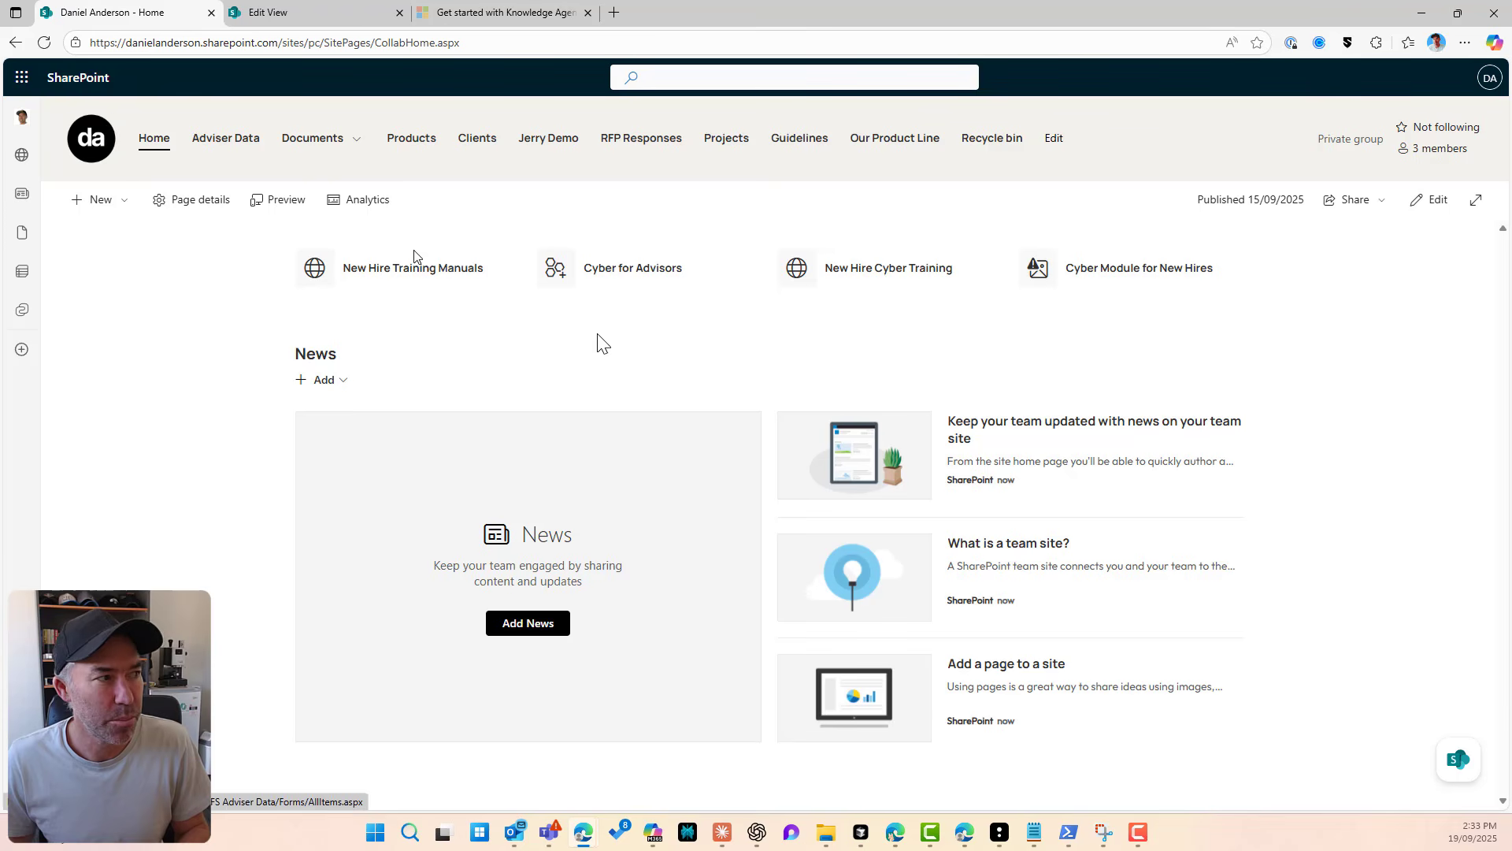
click(1458, 764)
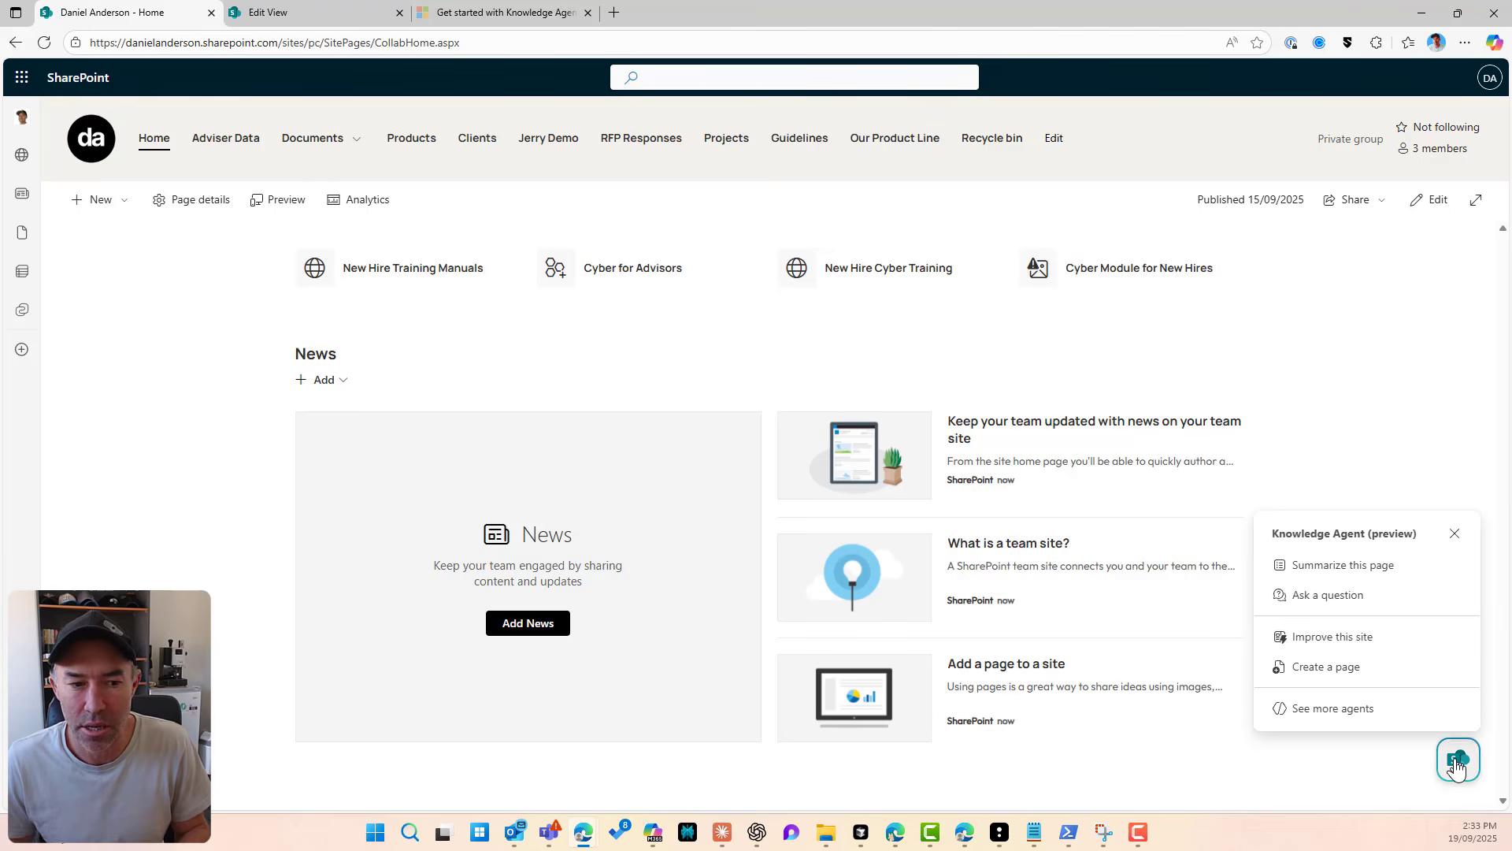
click(1329, 666)
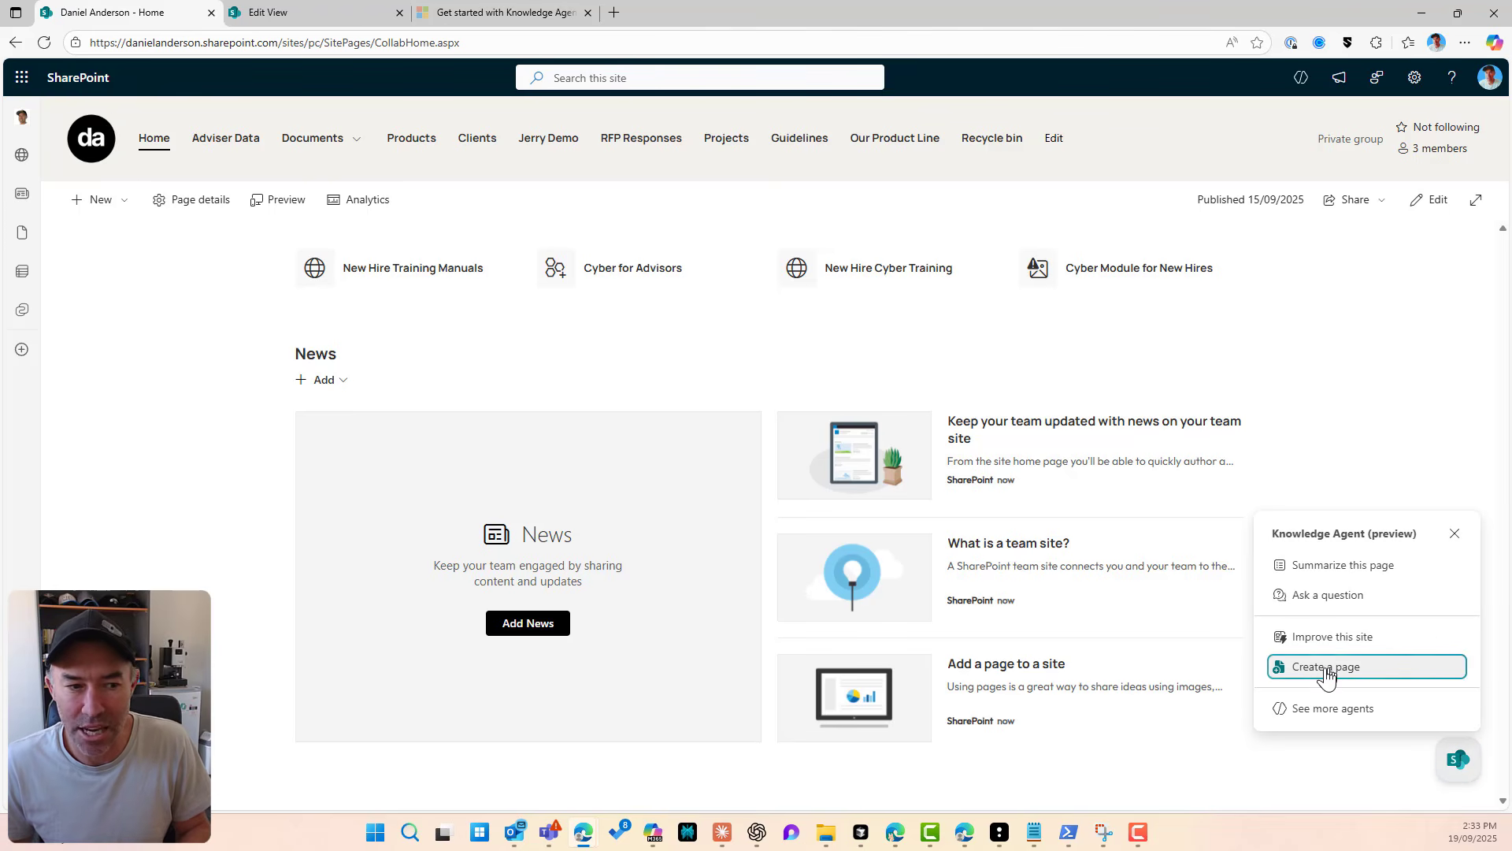
click(1315, 671)
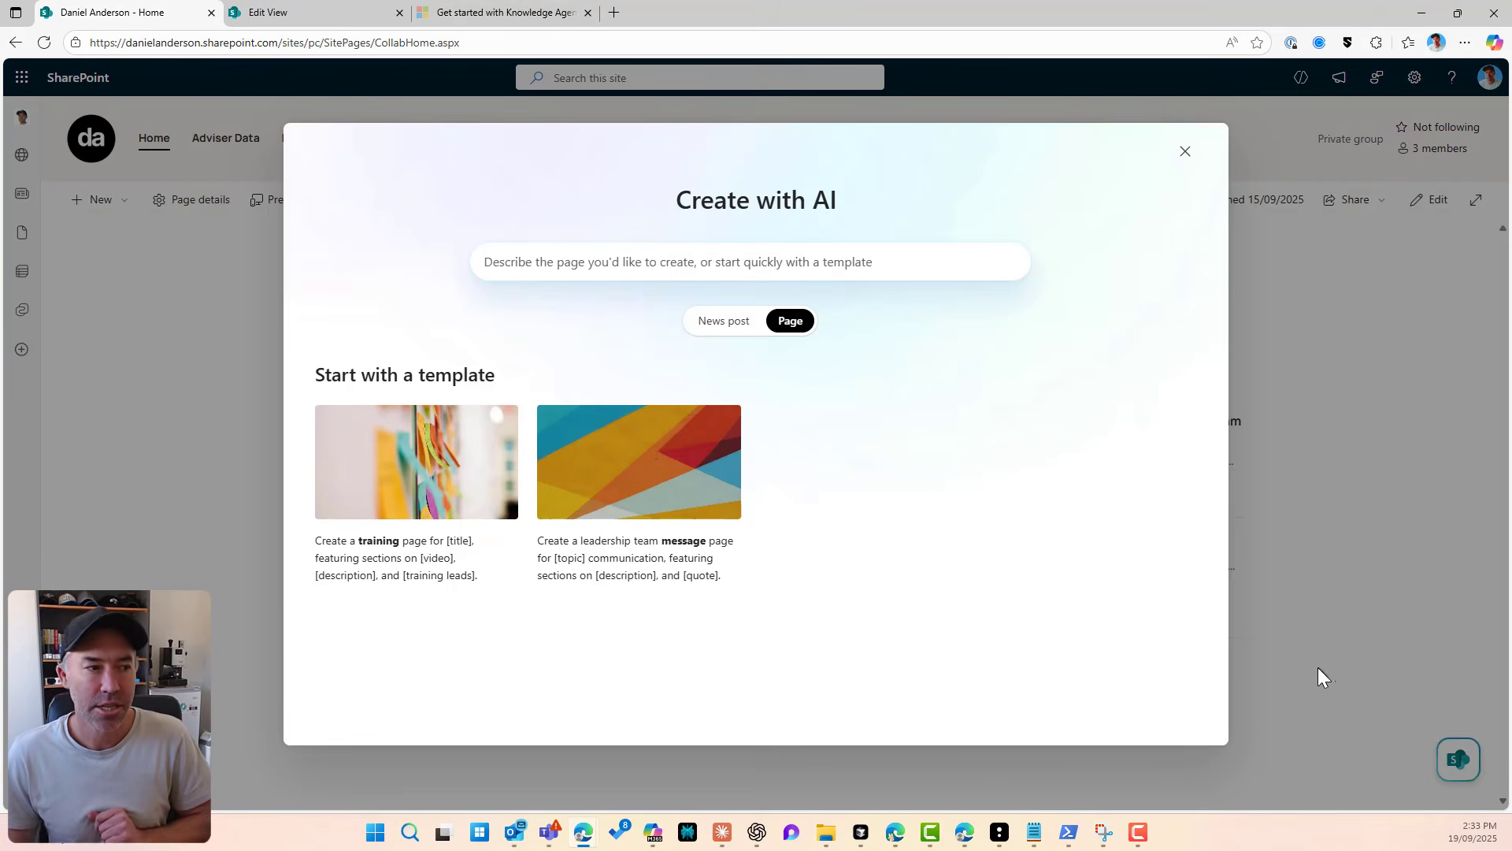
Step: Compare the News post and Page templates, and choose the training template for a news post
click(721, 323)
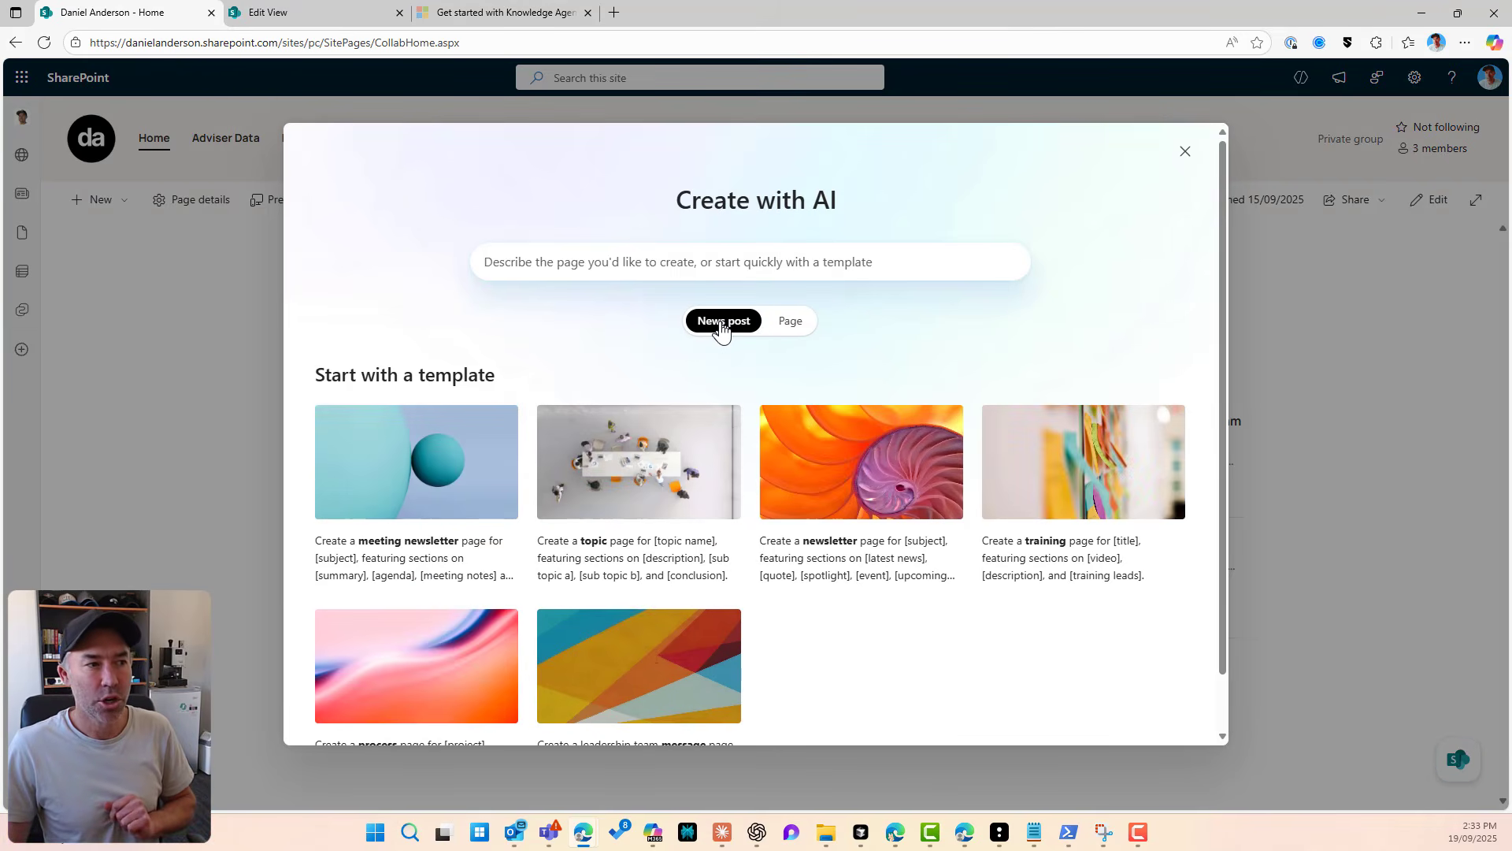
click(789, 331)
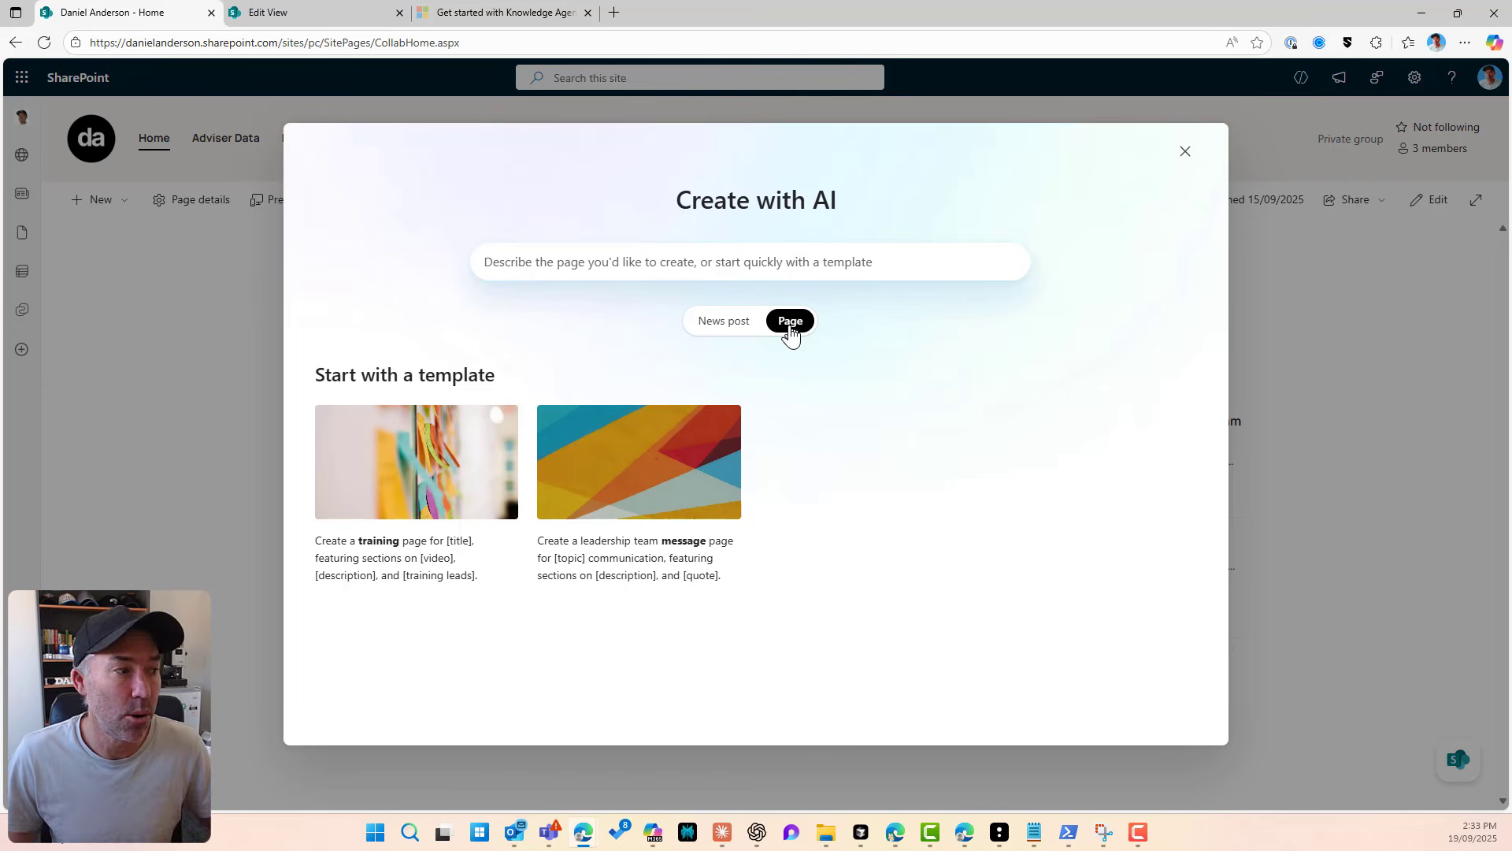
click(721, 328)
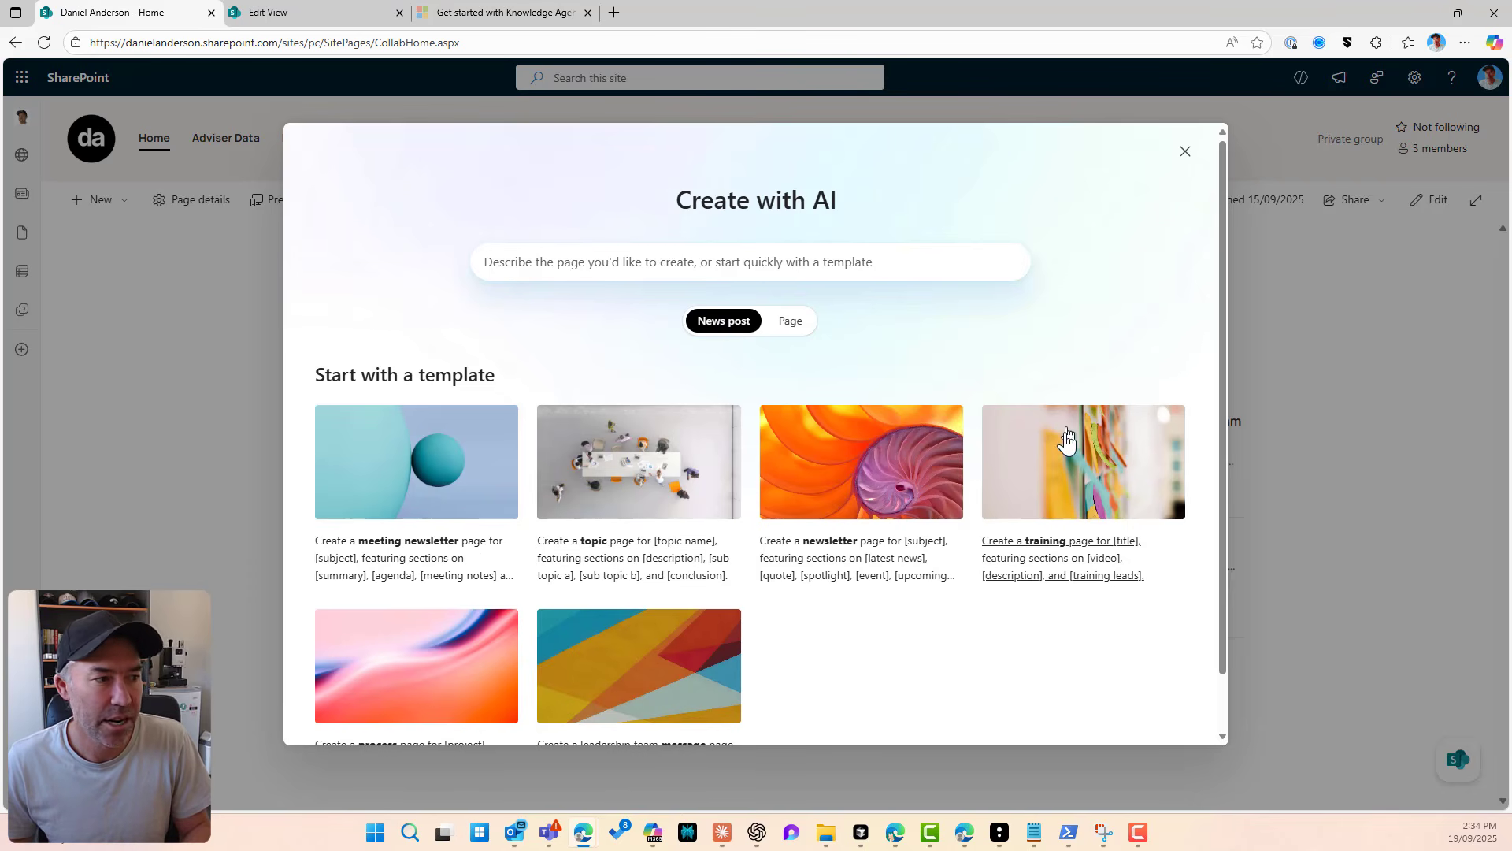
scroll(1065, 446, down, 1)
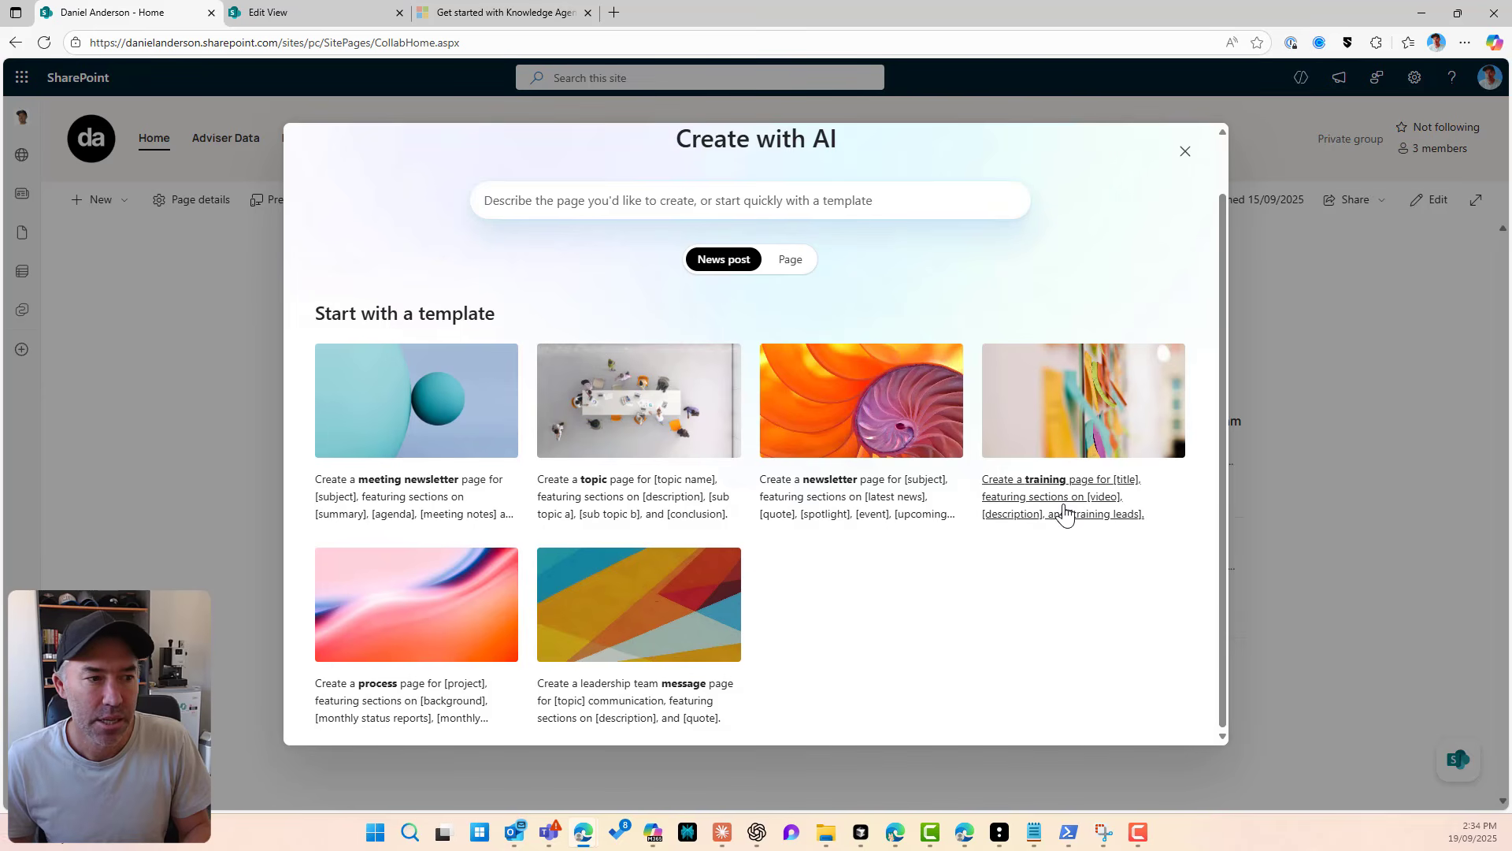
click(1030, 500)
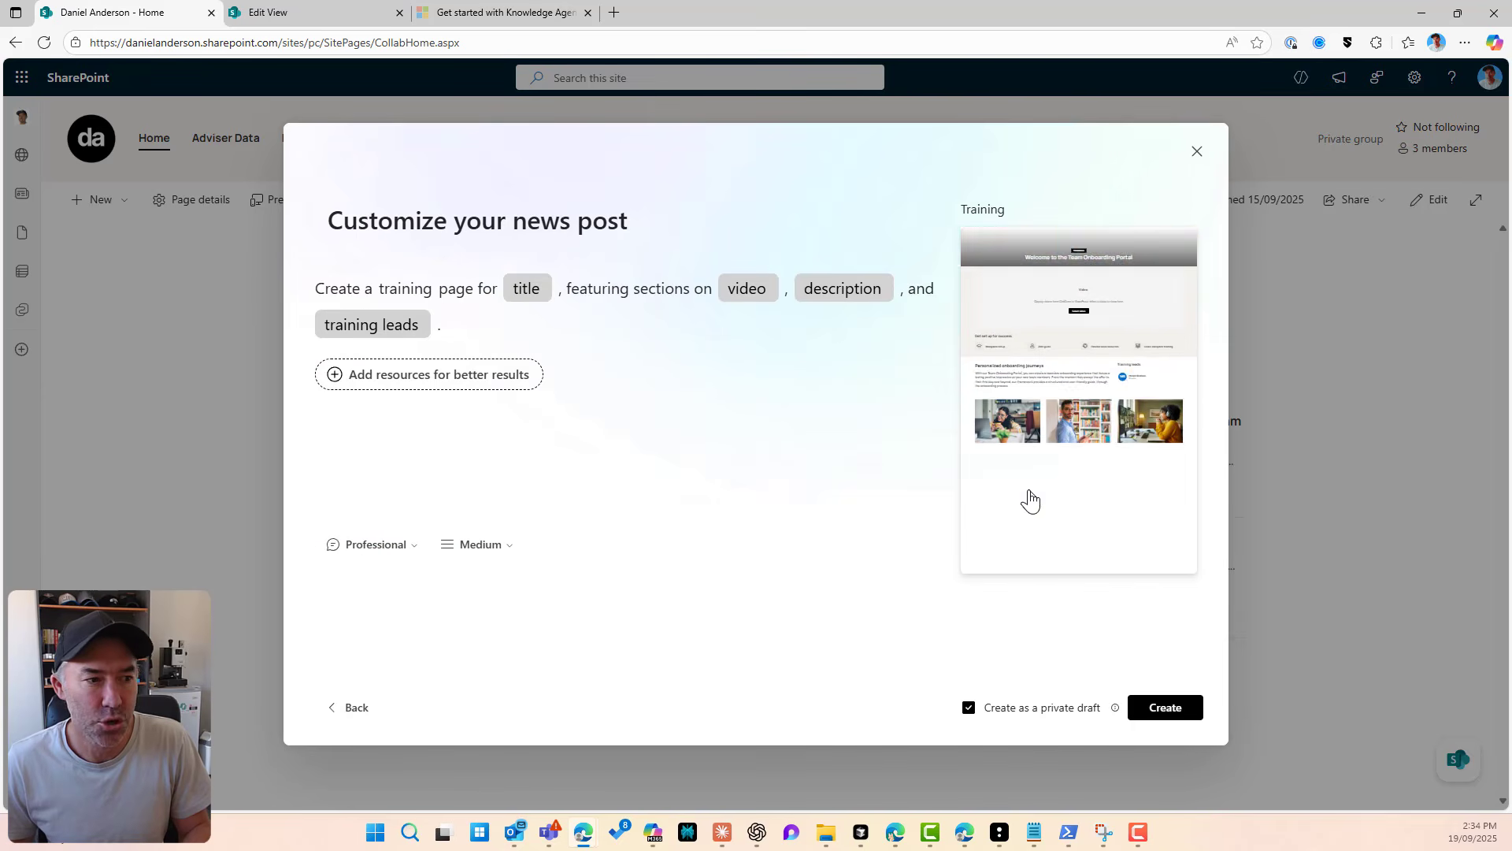
Step: Set the training post's title to compliance training, tone to Enthusiastic and length to Longer, and create it as a private draft
click(529, 288)
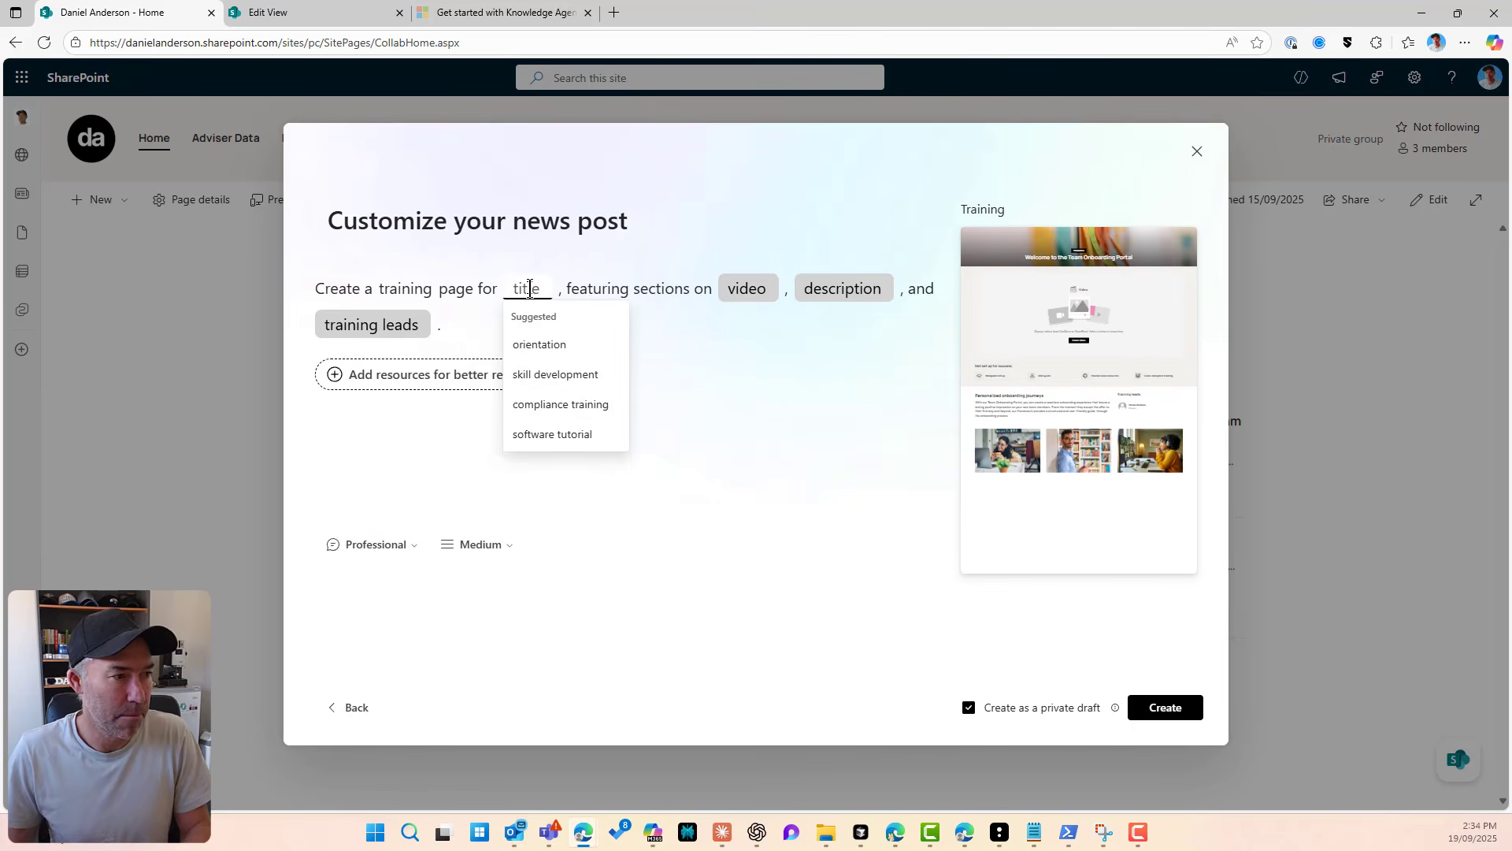
click(603, 406)
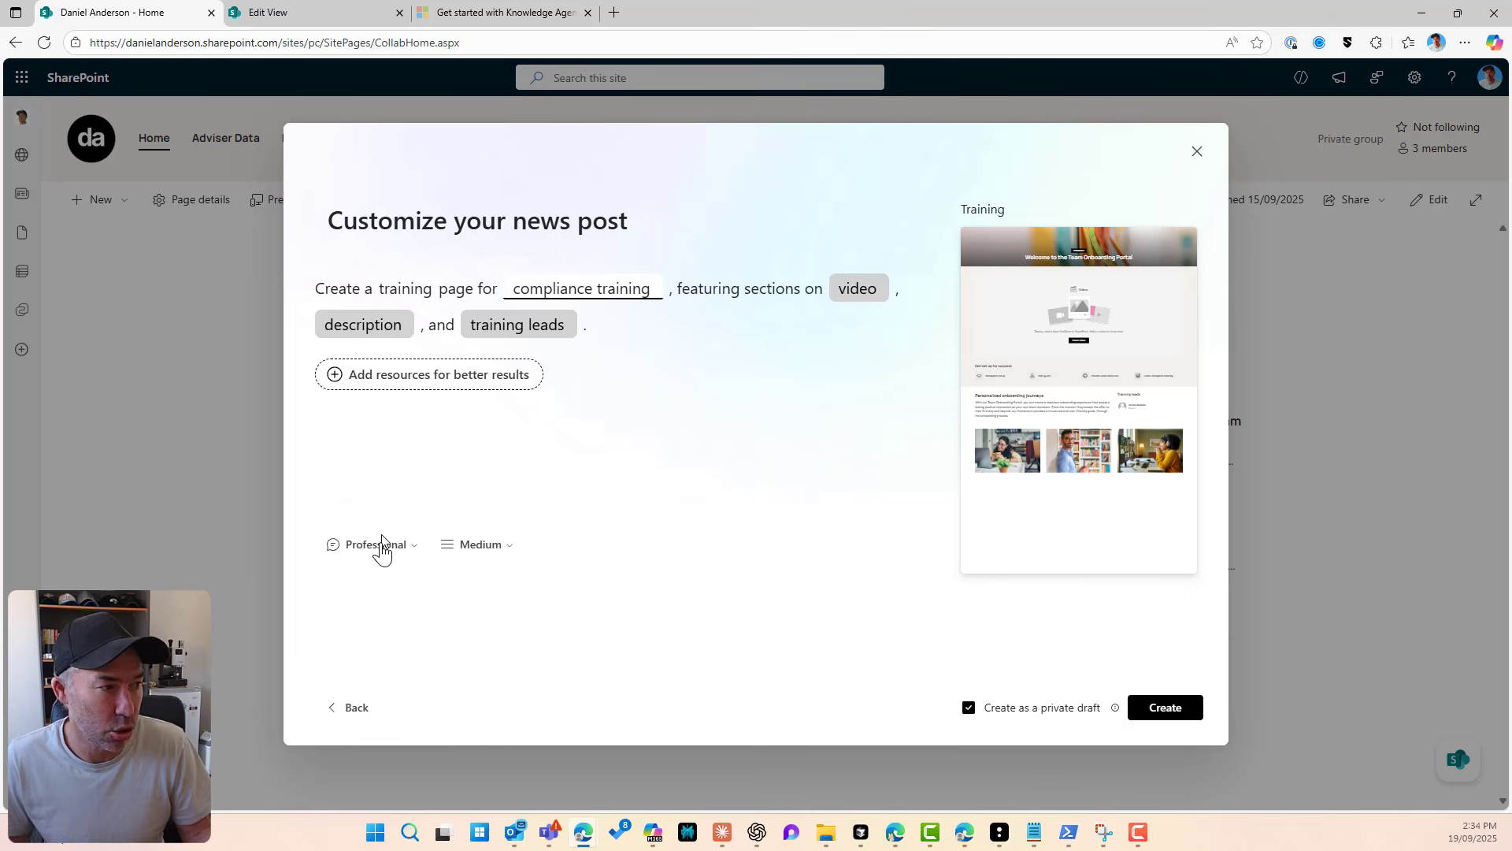
click(415, 546)
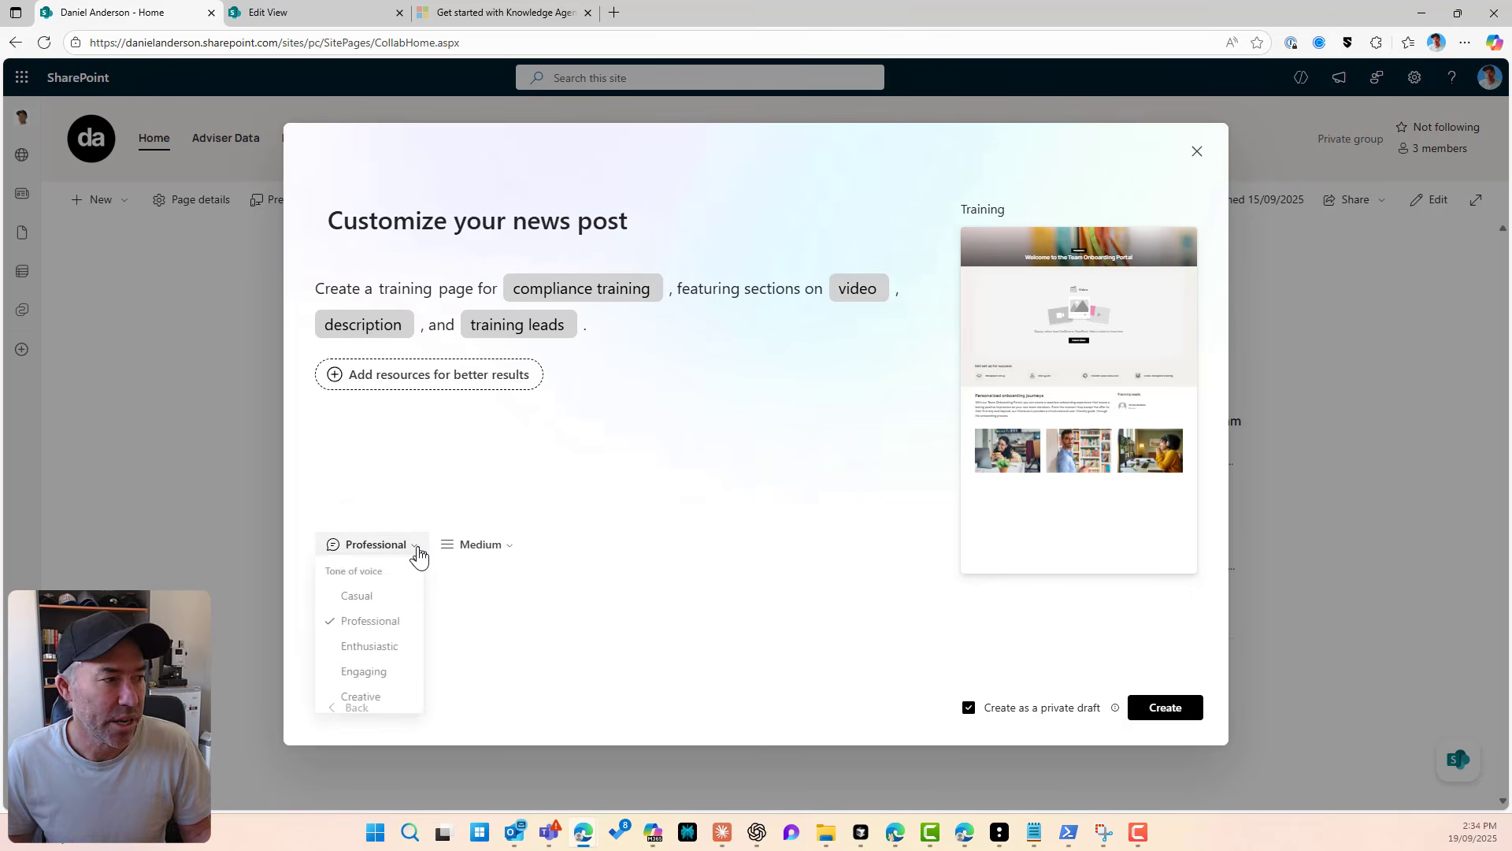
click(395, 649)
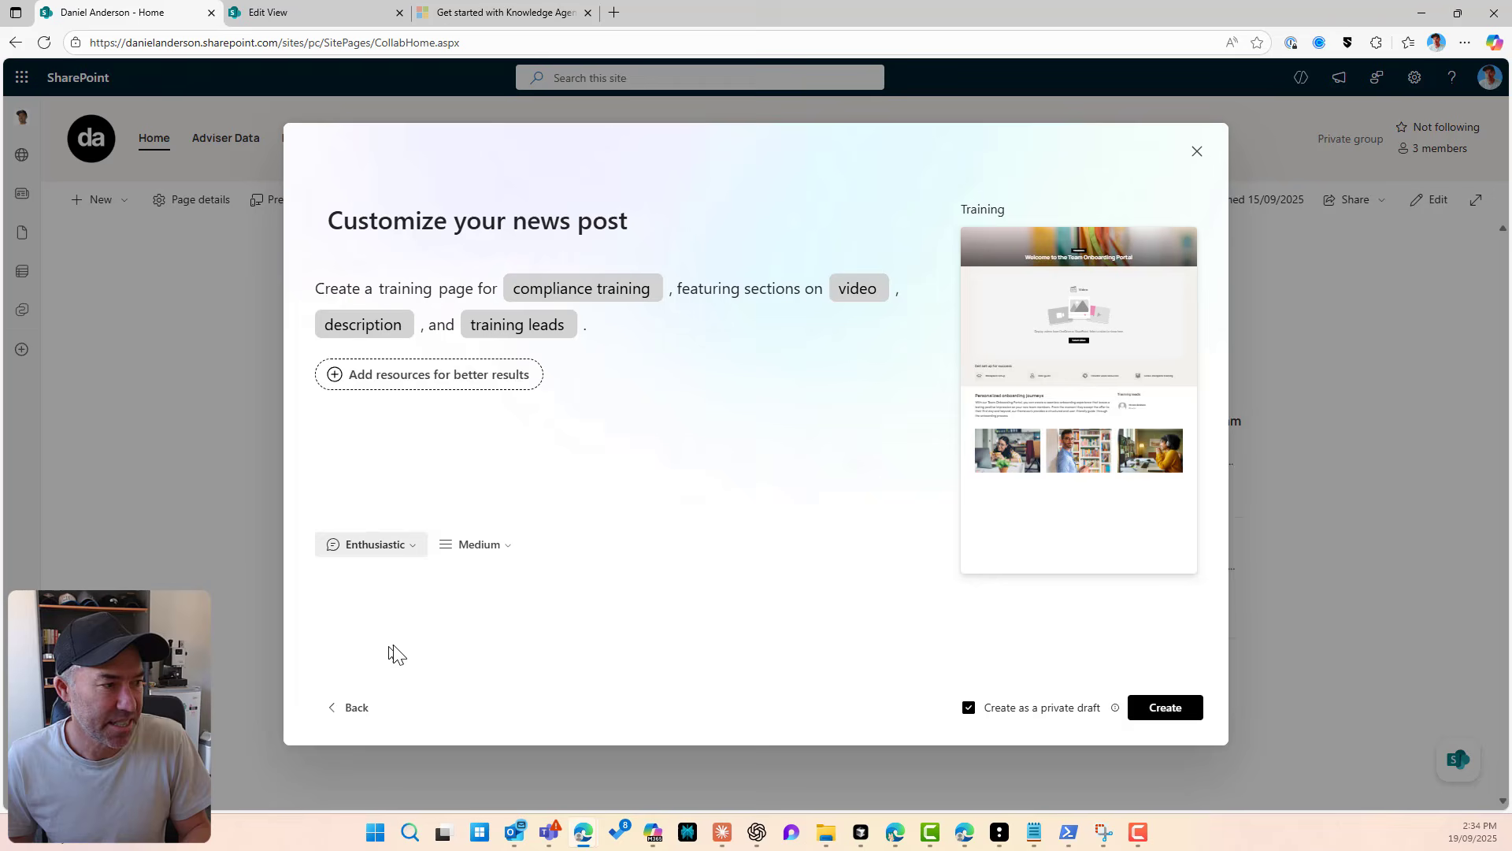
click(494, 547)
click(477, 652)
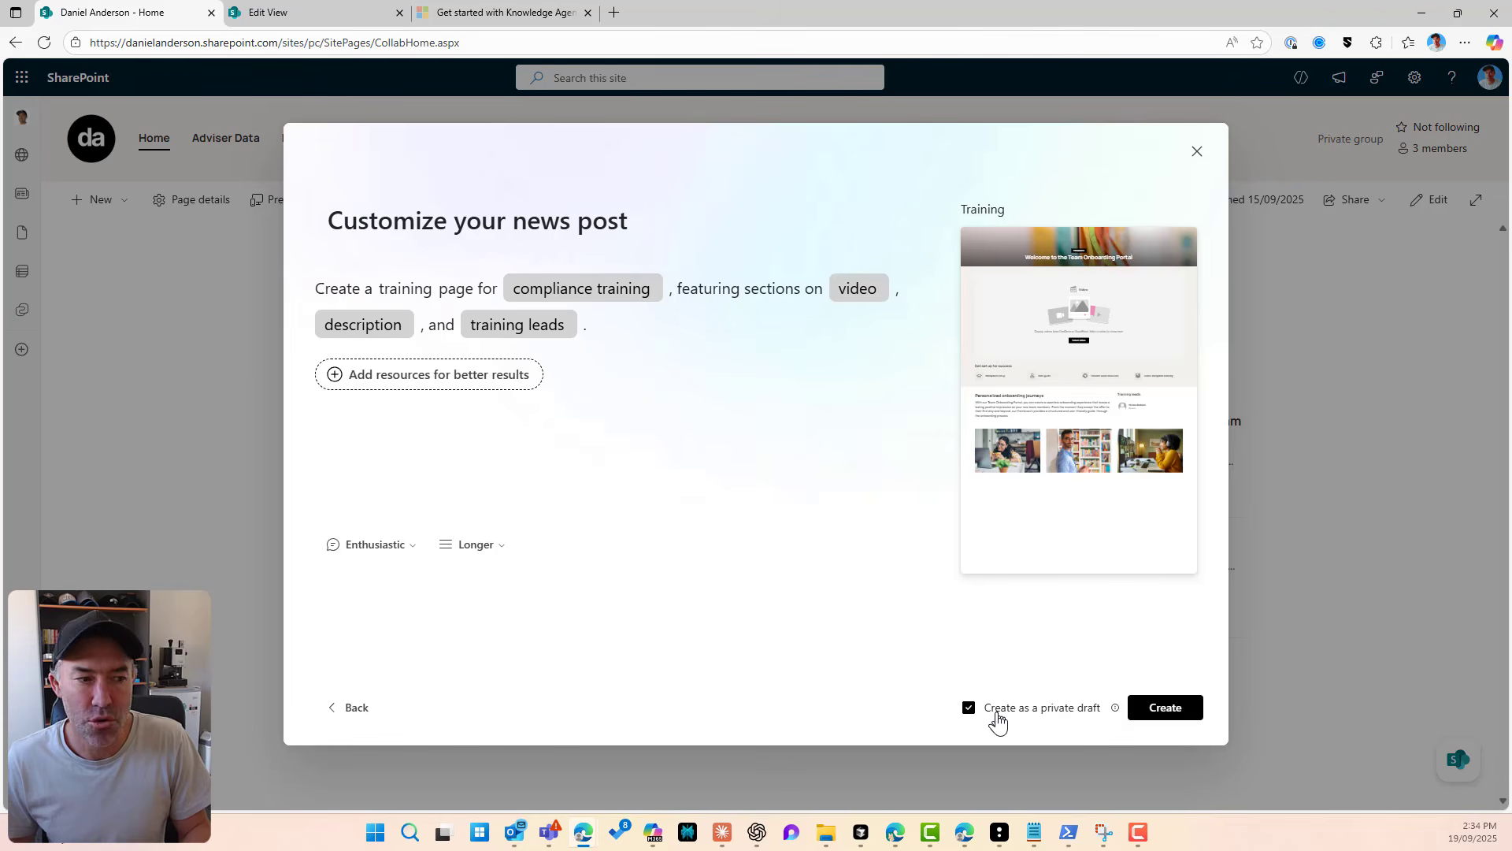
click(1177, 717)
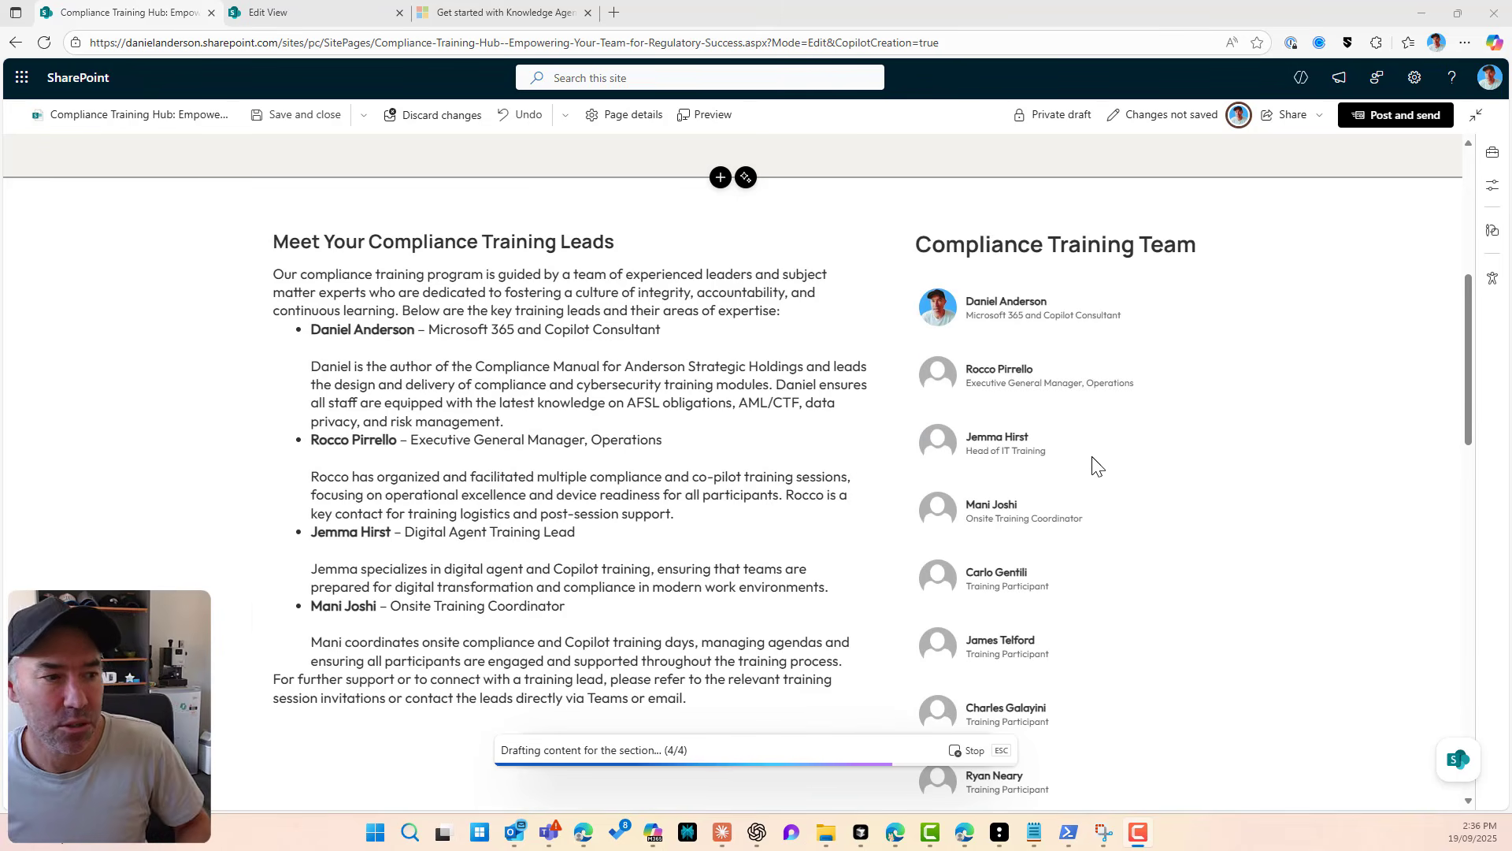
Step: Review the generated compliance training page down to its closing image section and keep the AI-generated content
scroll(1098, 466, down, 10)
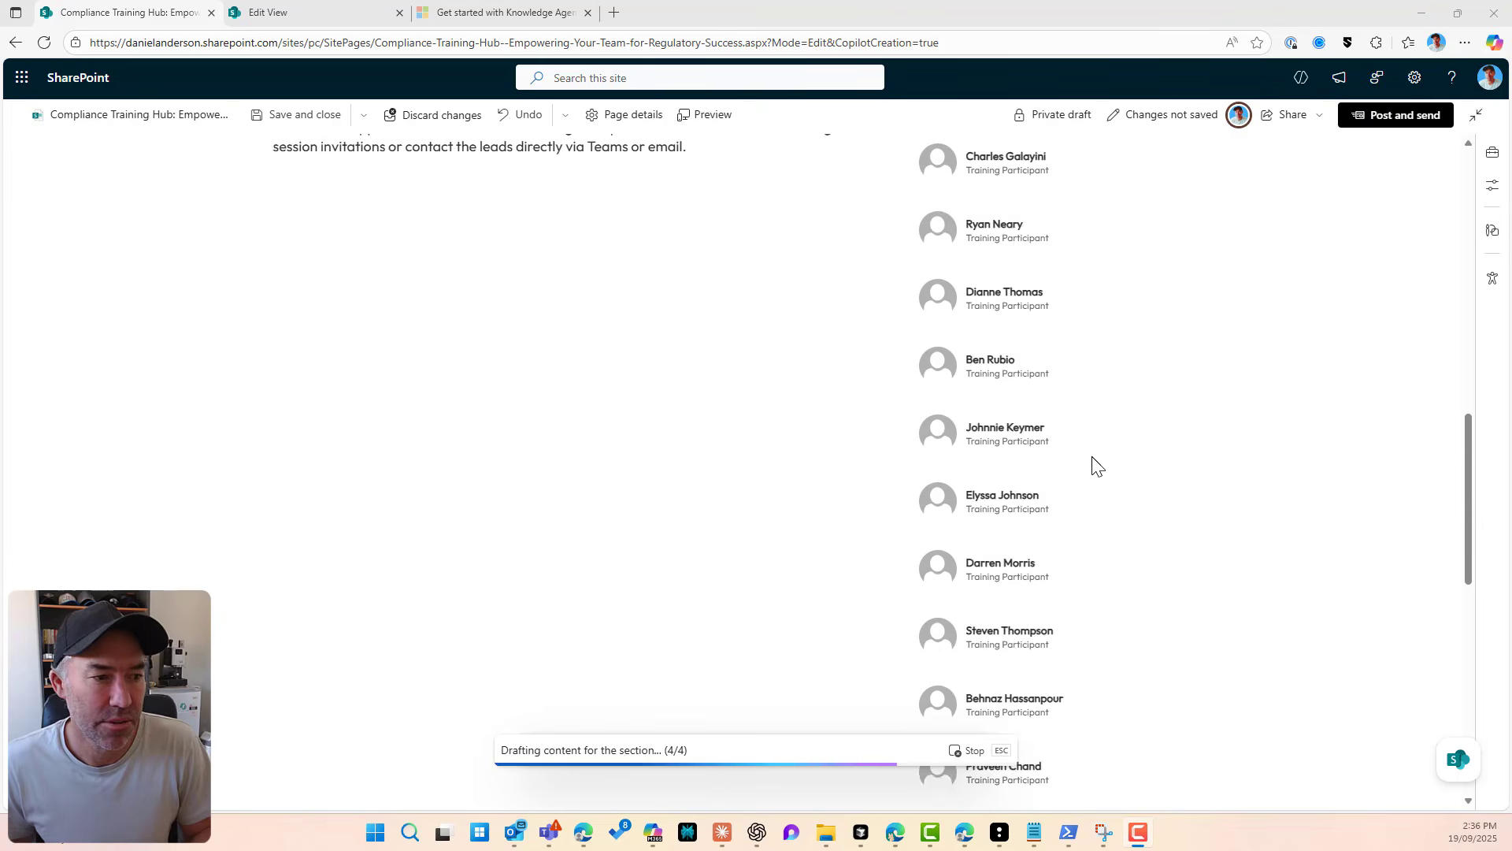
scroll(1098, 466, down, 6)
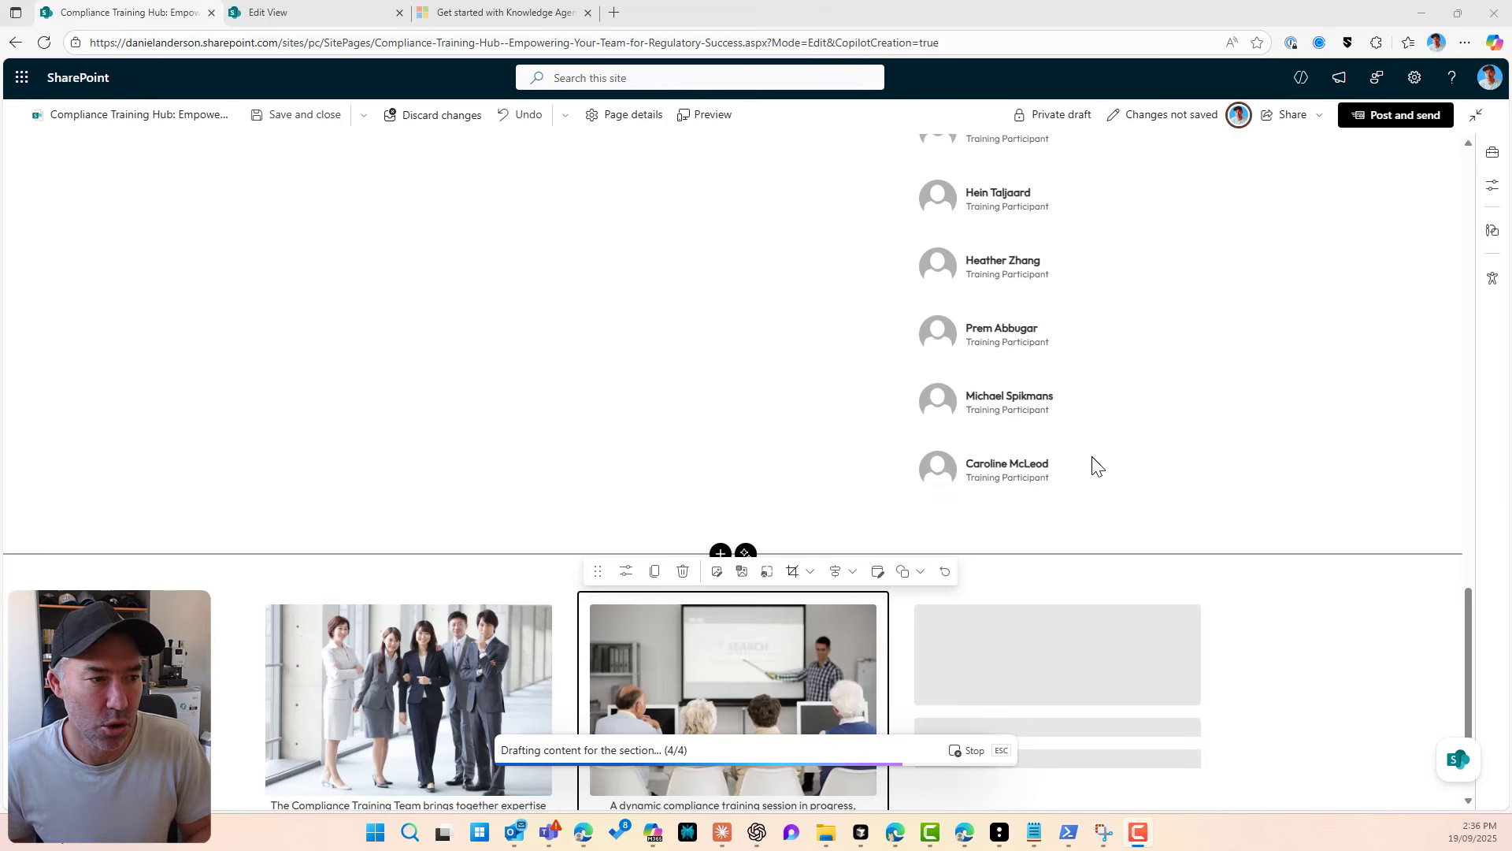
scroll(828, 462, down, 2)
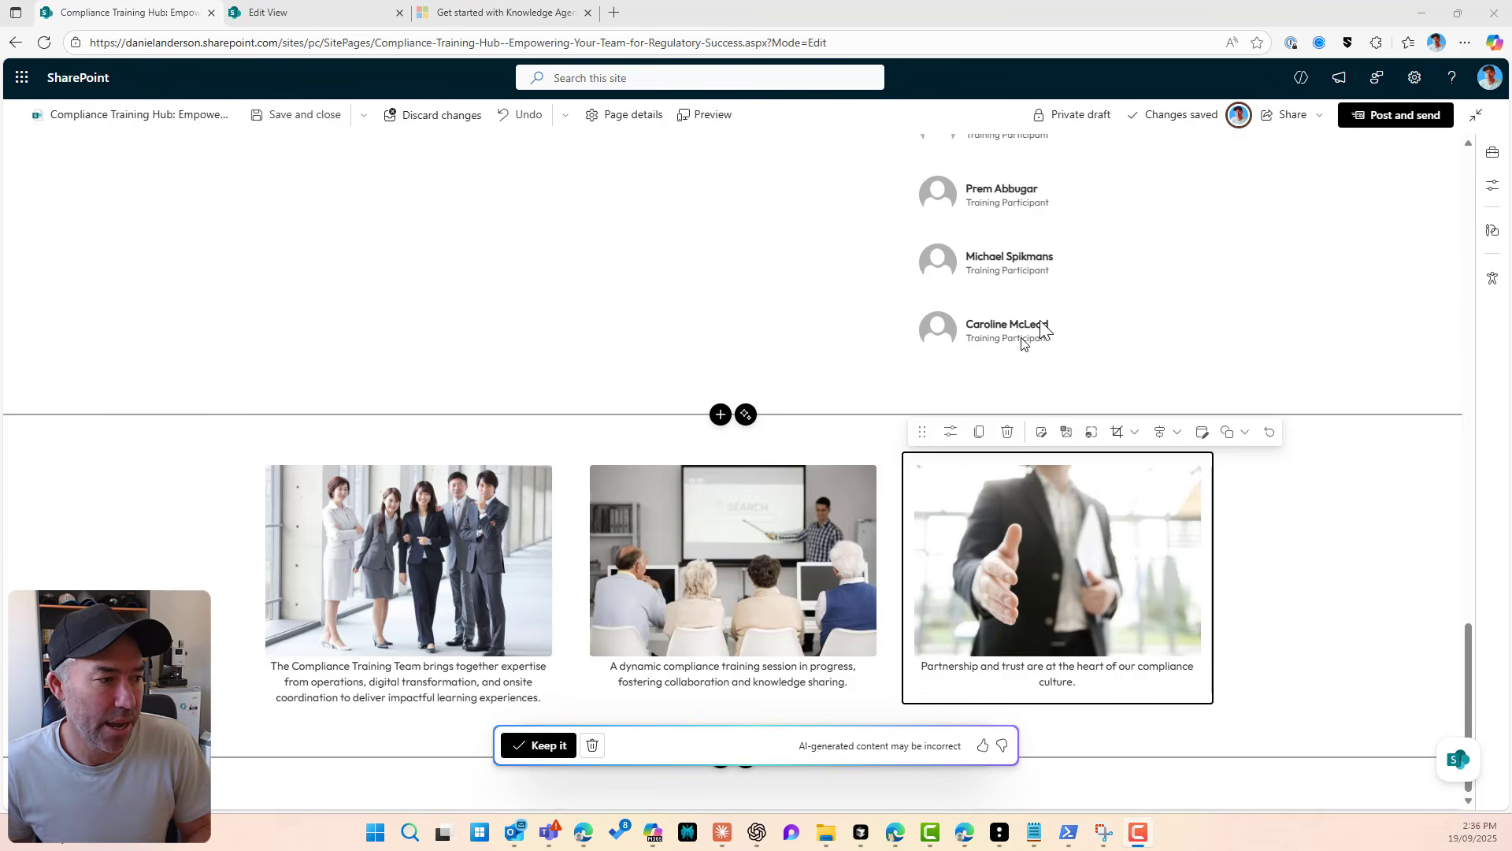
click(538, 746)
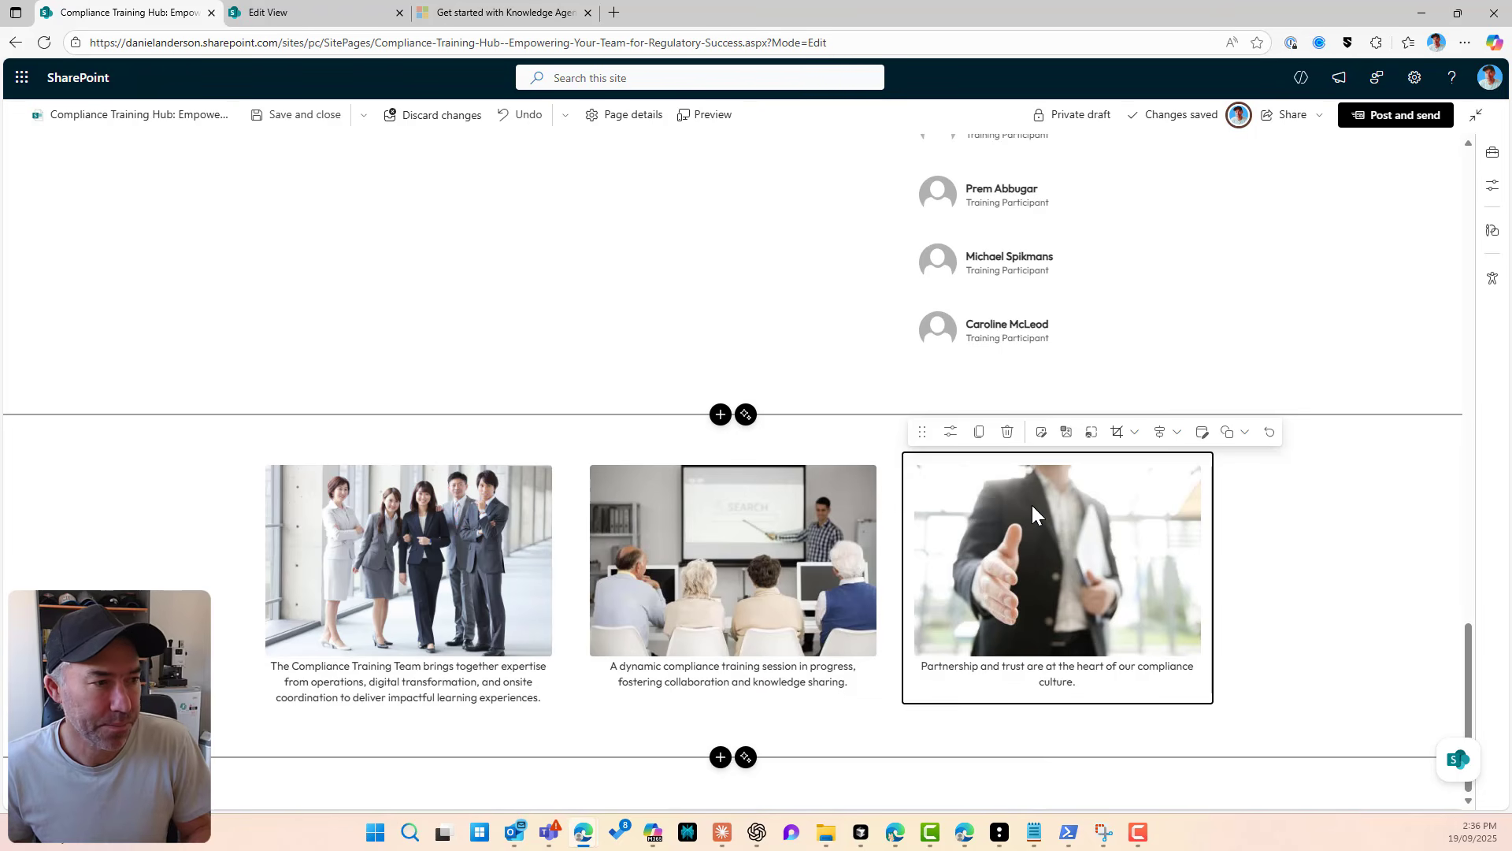
Step: Remove all training participants after the first one from the Compliance Training Team people section
scroll(1033, 510, up, 12)
scroll(1032, 512, up, 2)
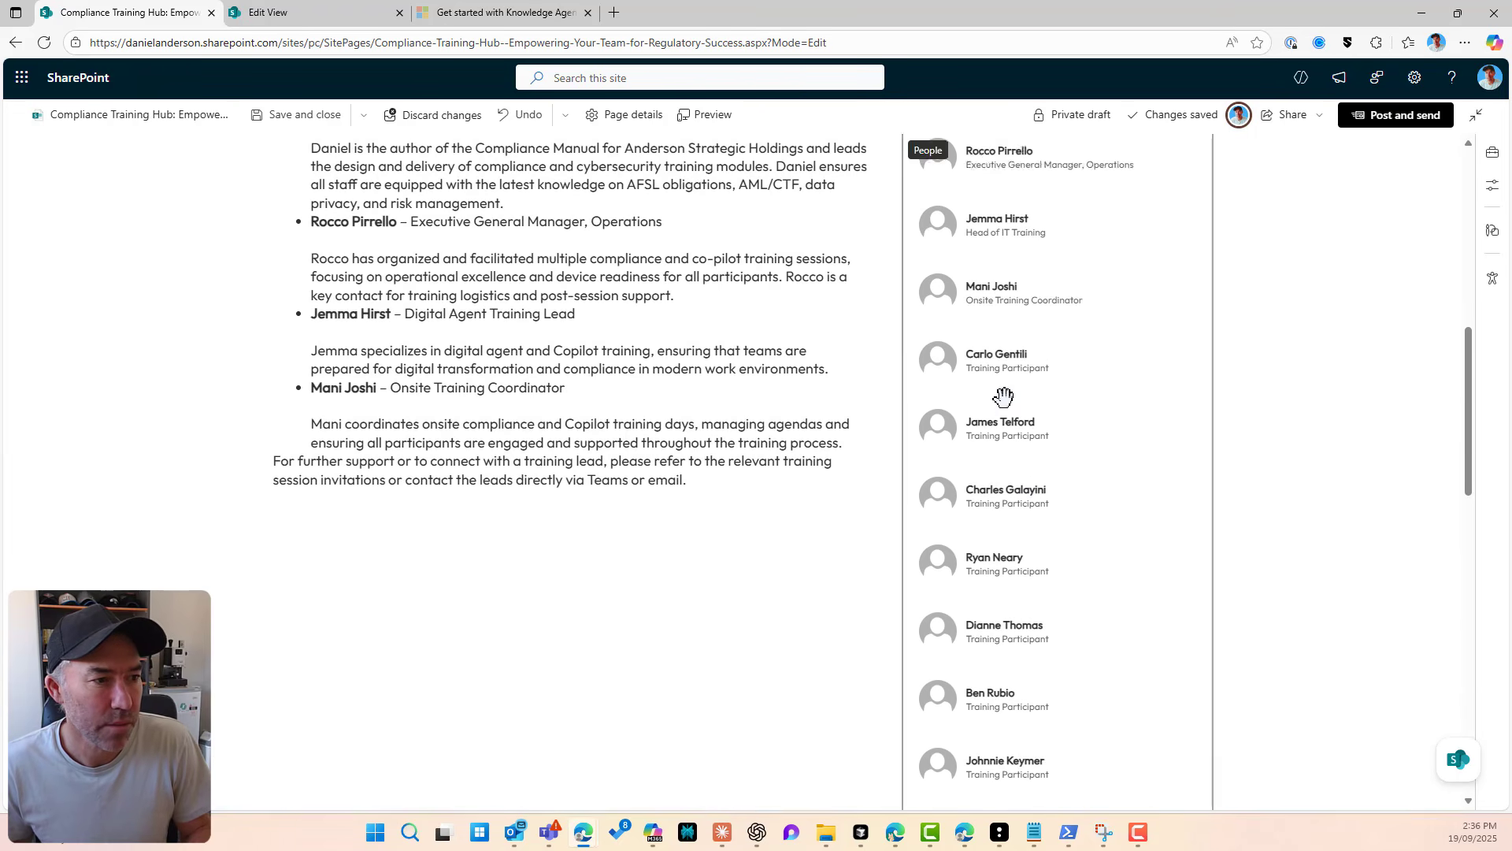
click(1147, 482)
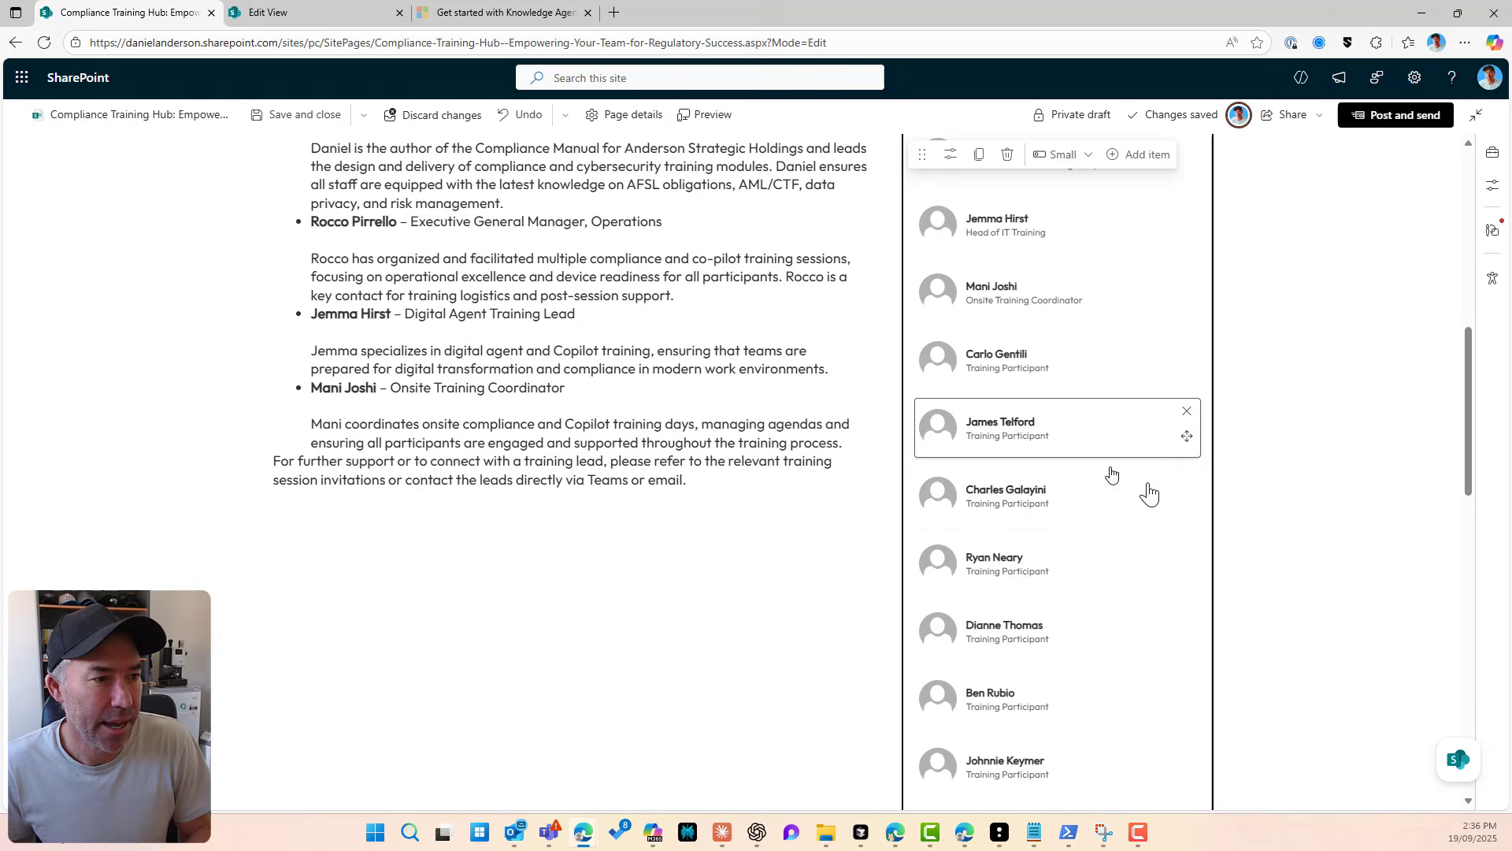
click(1187, 411)
click(1187, 411)
click(1187, 411)
click(1187, 412)
click(1187, 412)
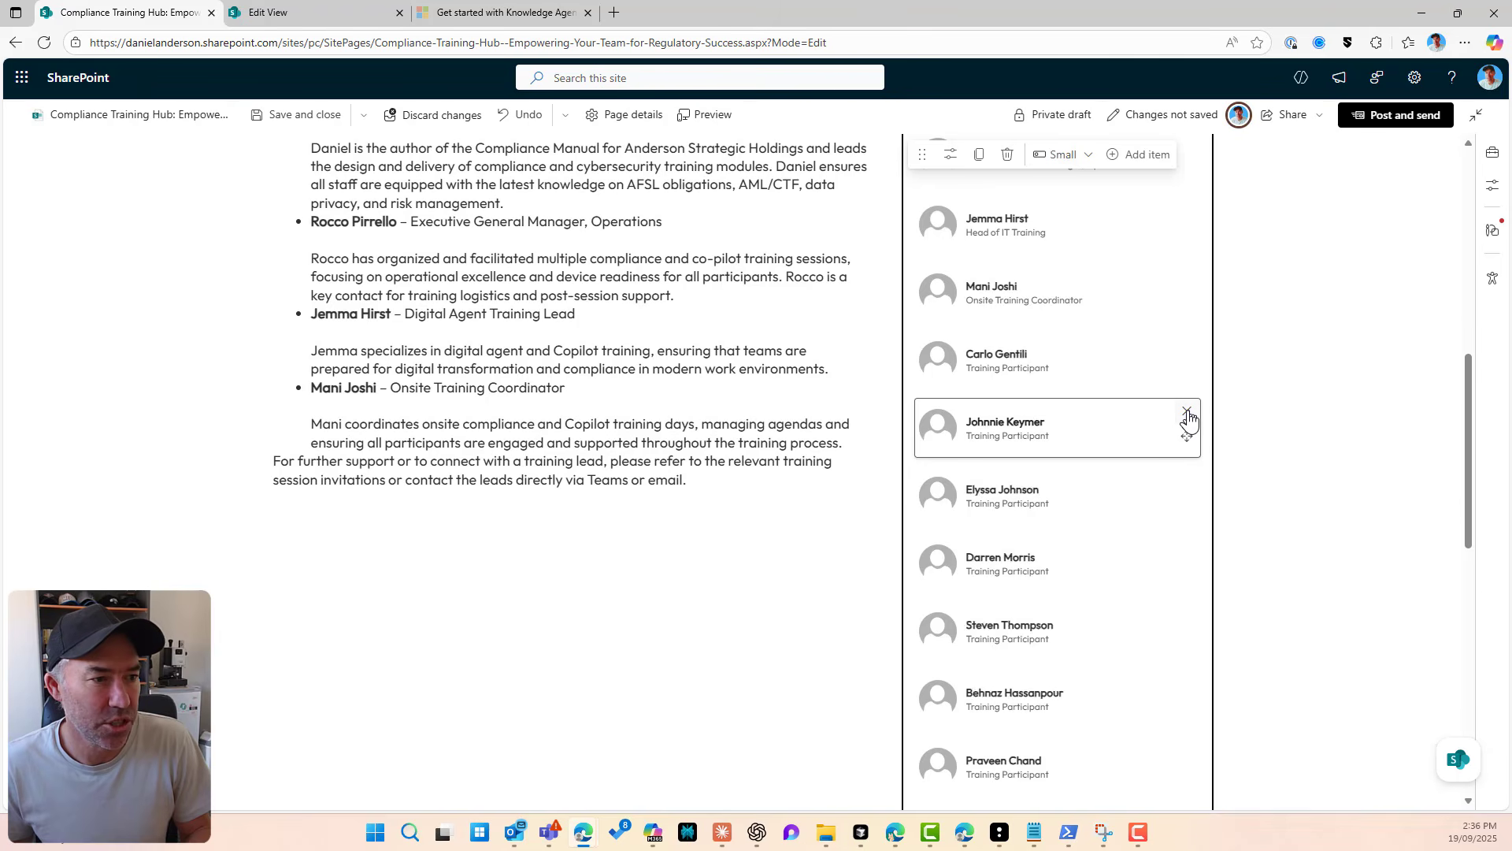
click(1188, 411)
click(1187, 411)
click(1187, 411)
click(1187, 411)
click(1187, 411)
click(1187, 411)
click(1187, 412)
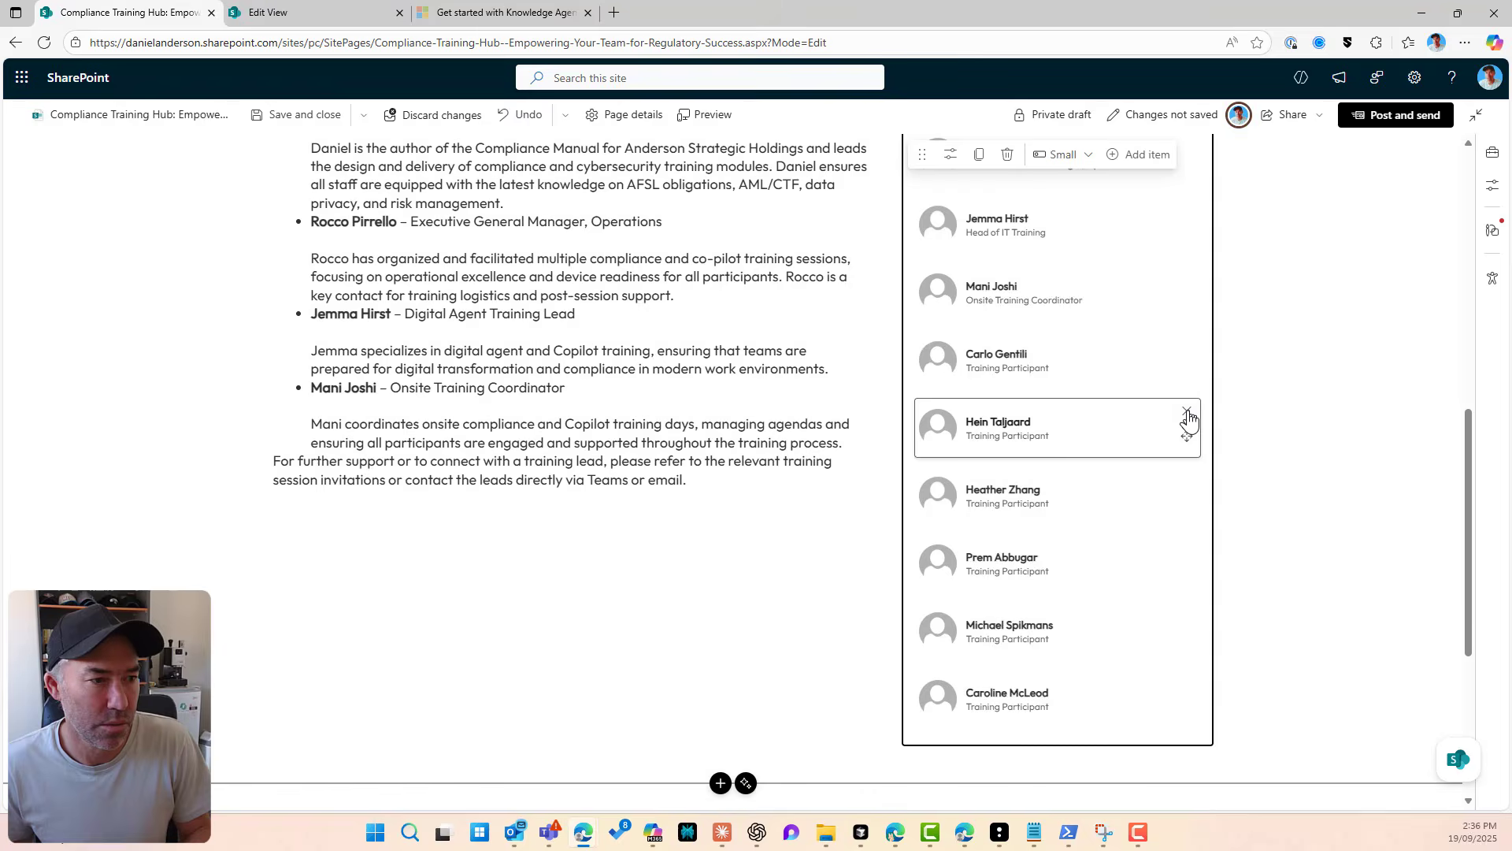
click(1187, 411)
click(1187, 411)
click(1187, 411)
click(1187, 411)
click(1187, 411)
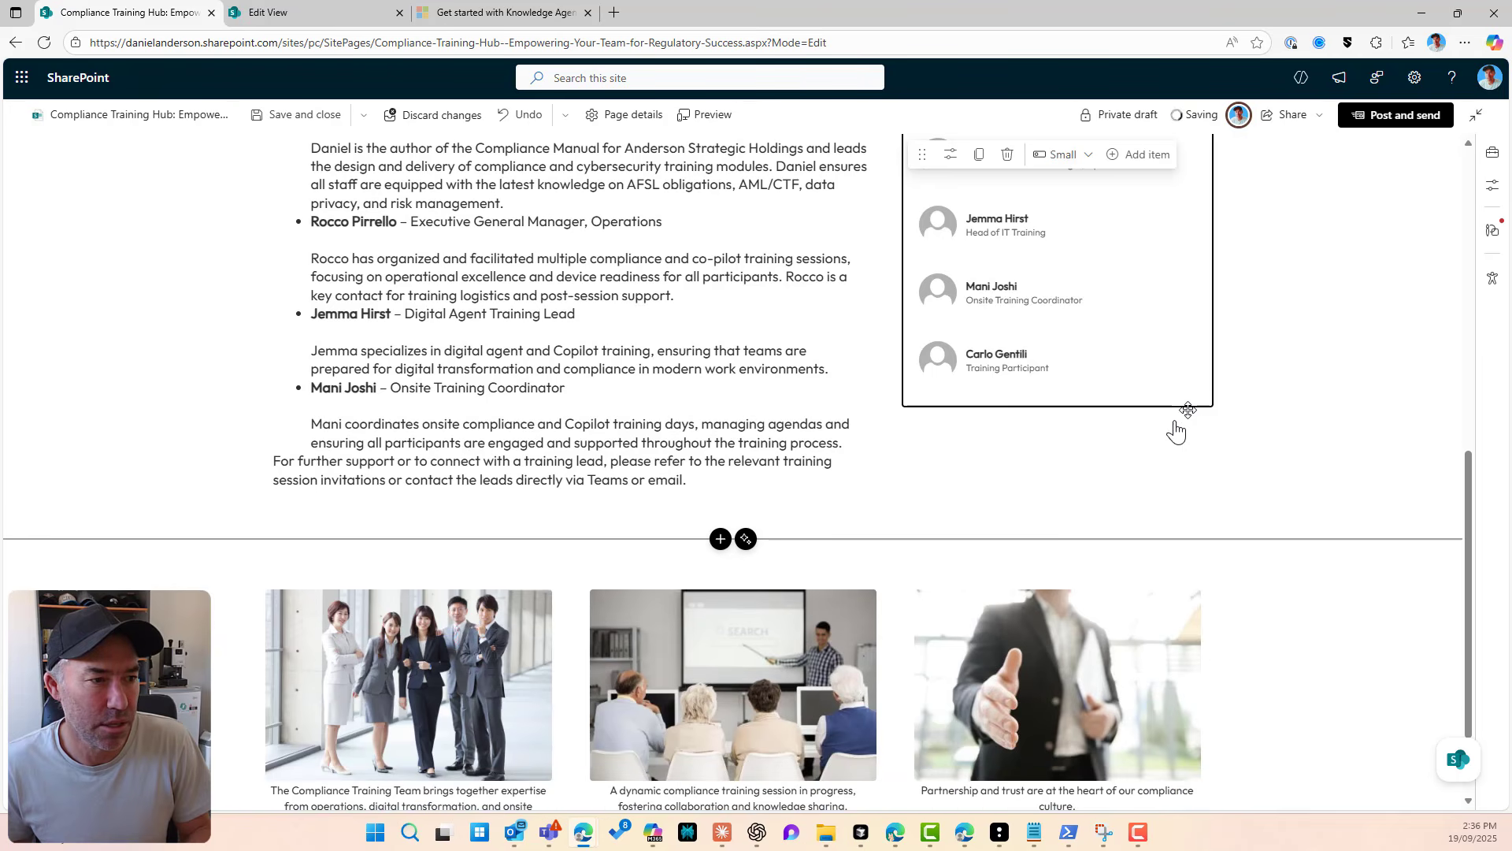
Step: Remove the Onsite Training Coordinator, Head of IT Training and Executive General Manager, Operations from the Compliance Training Team section
click(1187, 275)
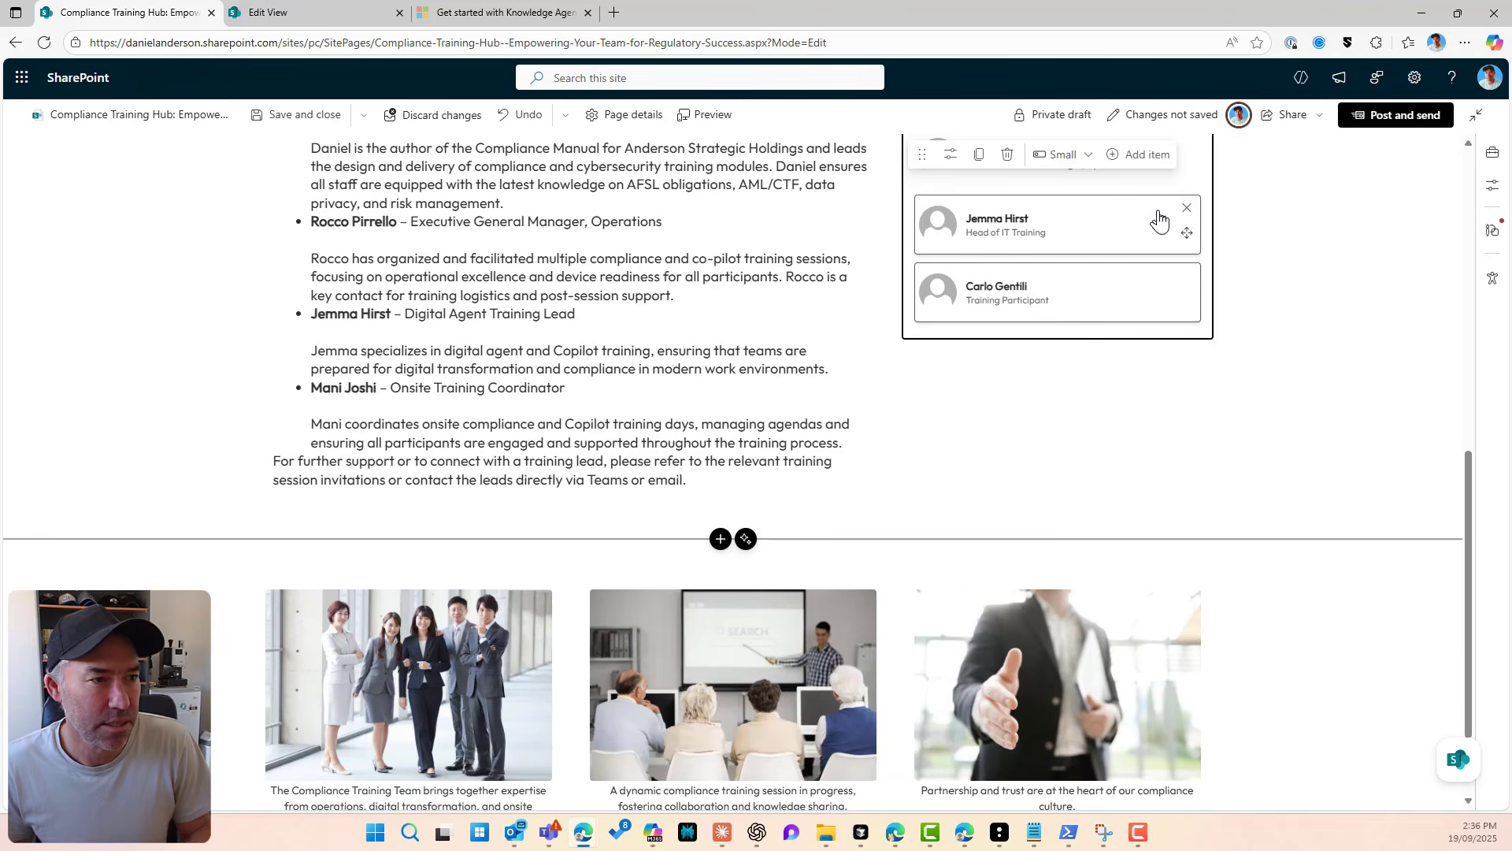
click(1187, 208)
scroll(1108, 341, up, 3)
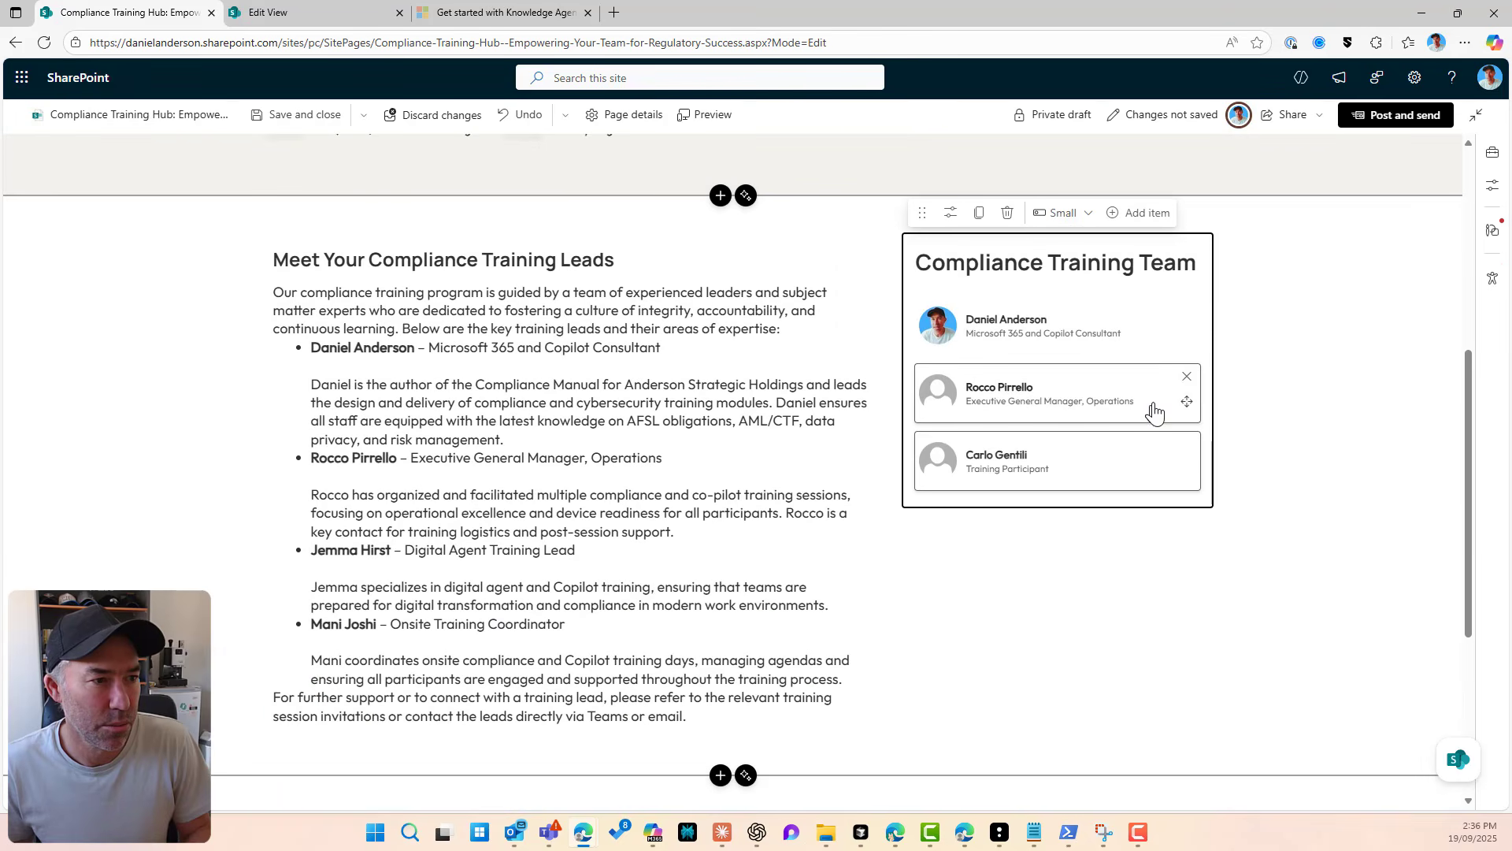
click(1186, 381)
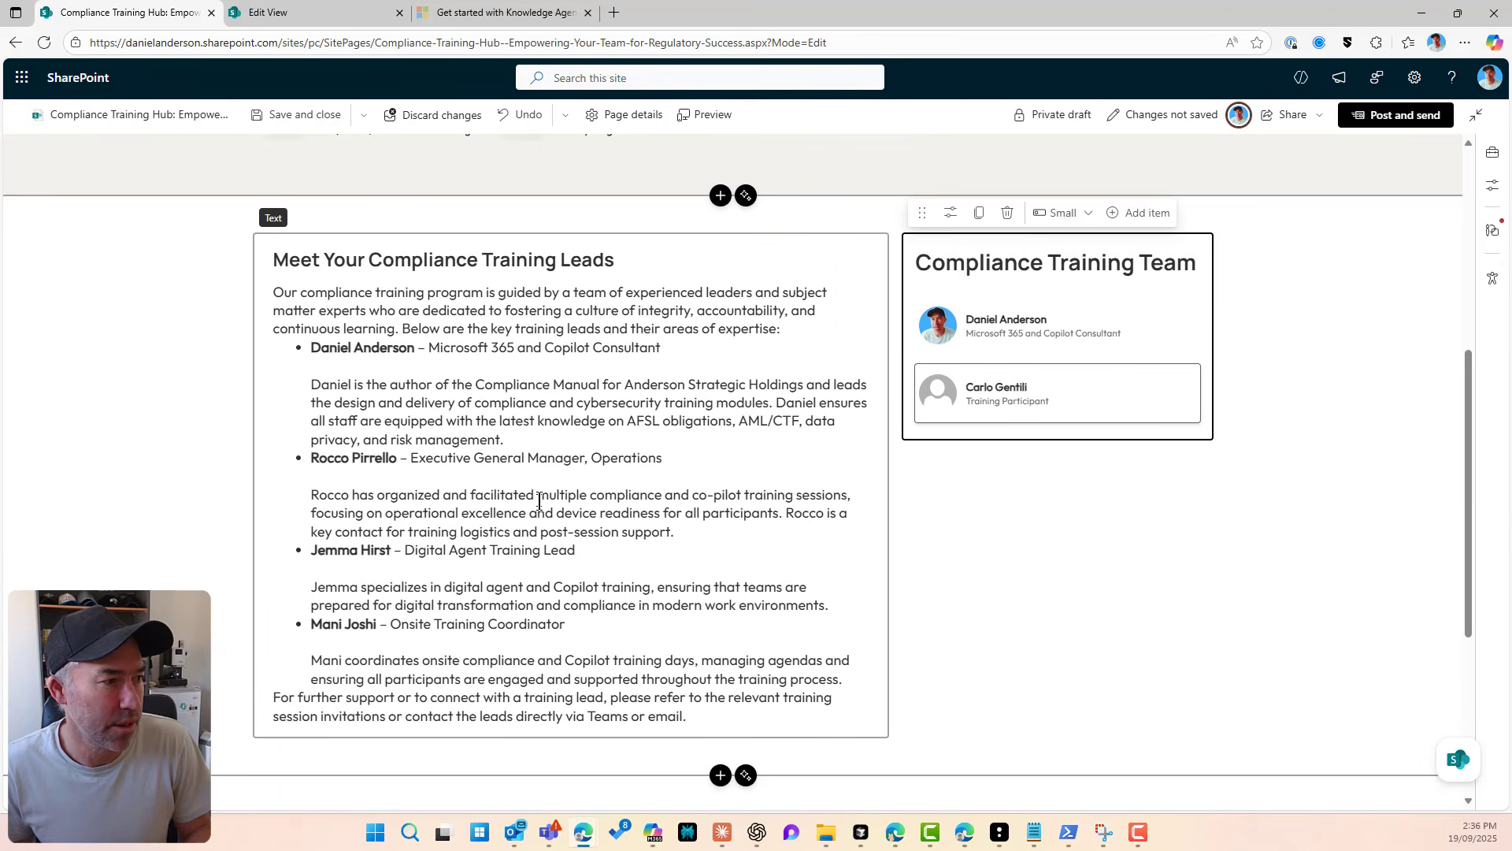
scroll(544, 498, down, 5)
scroll(736, 489, up, 2)
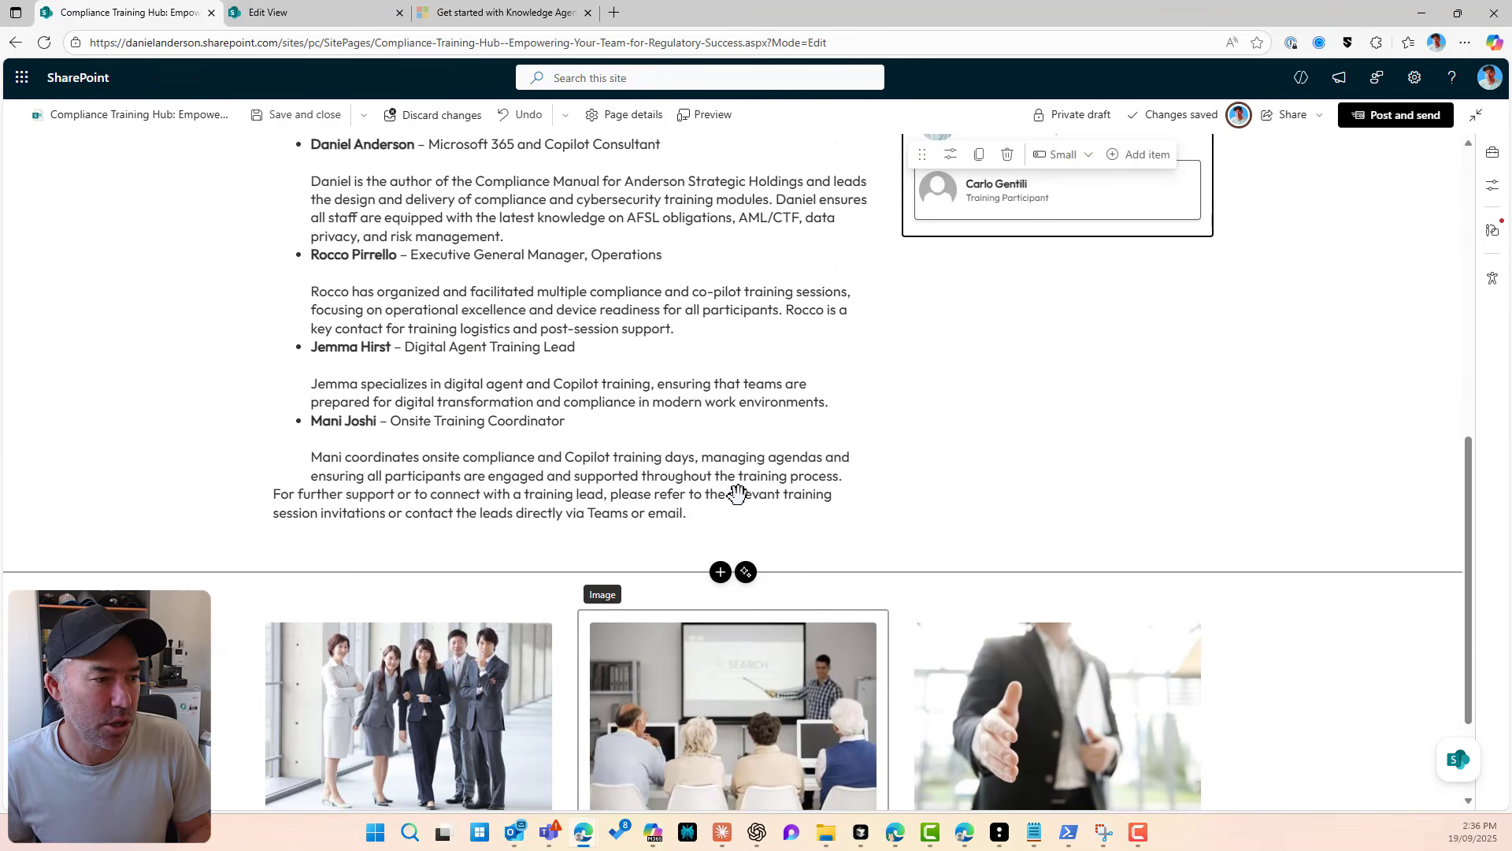
scroll(945, 692, up, 10)
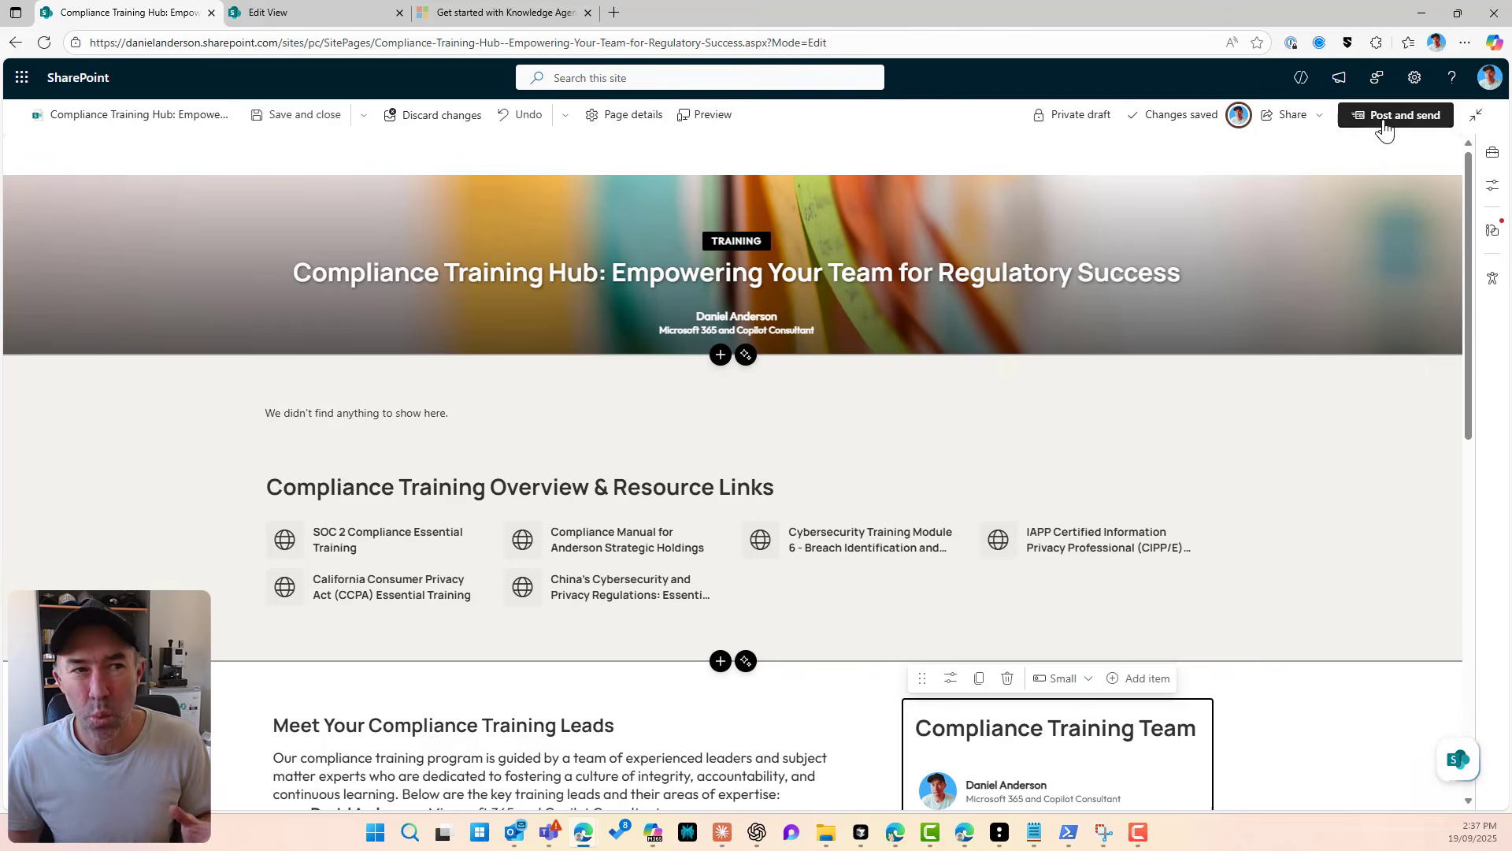
Step: Start another page with Knowledge Agent, view the News post templates and choose the newsletter template
click(1458, 764)
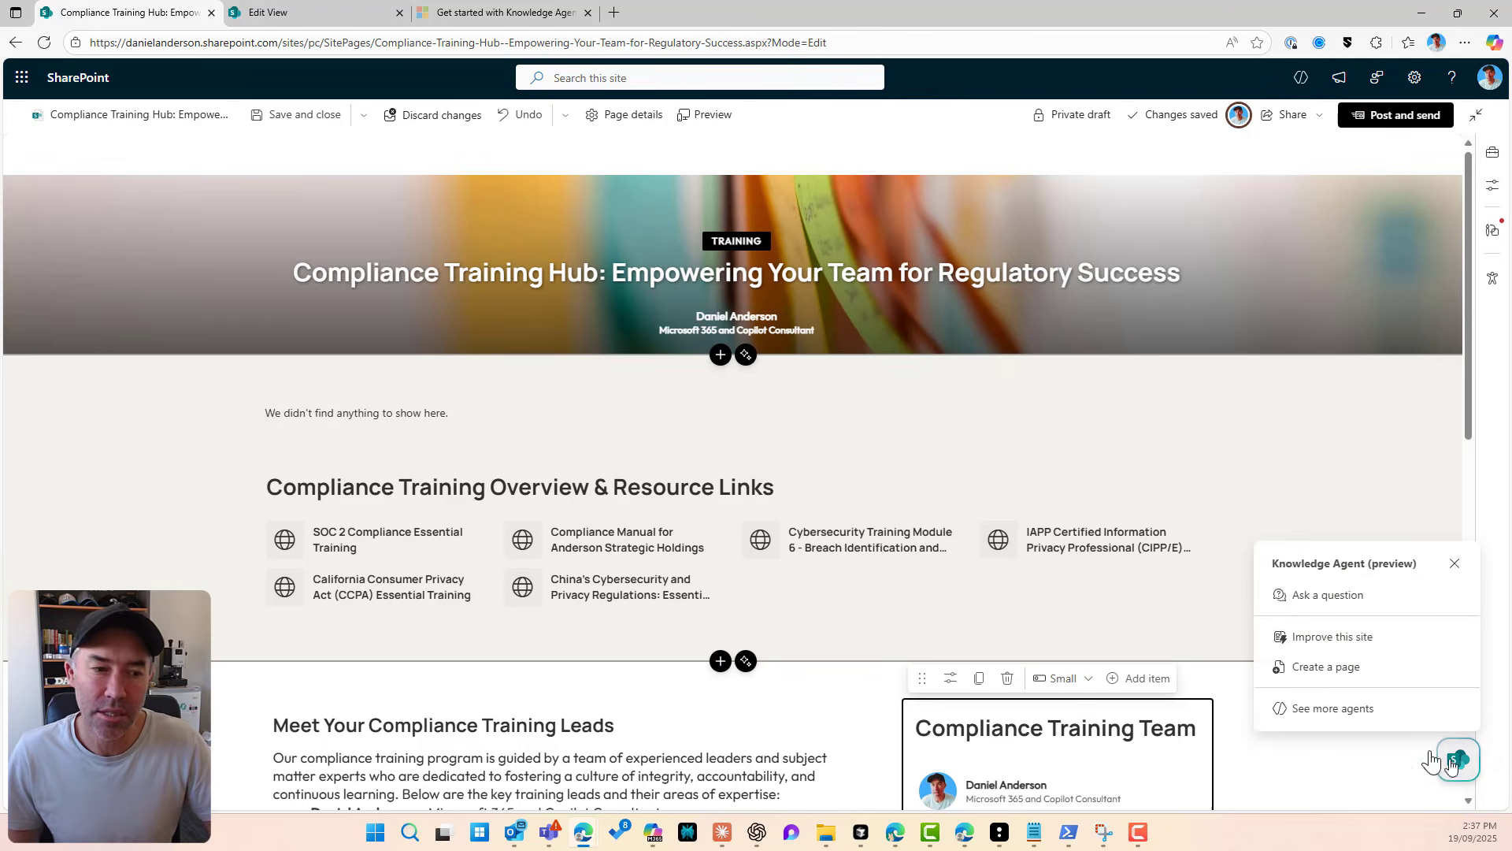
click(1331, 668)
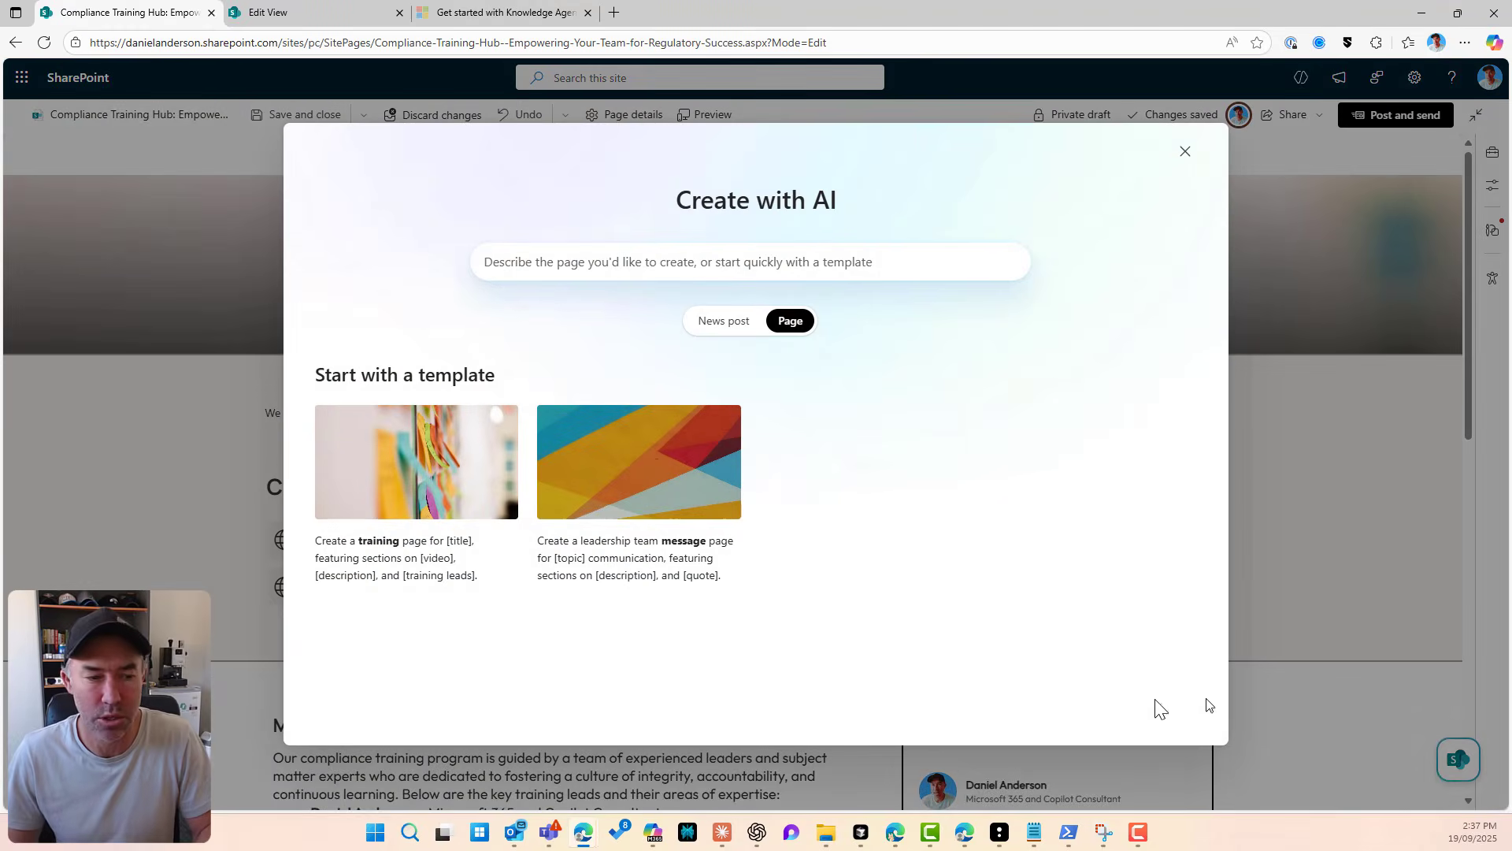
click(720, 322)
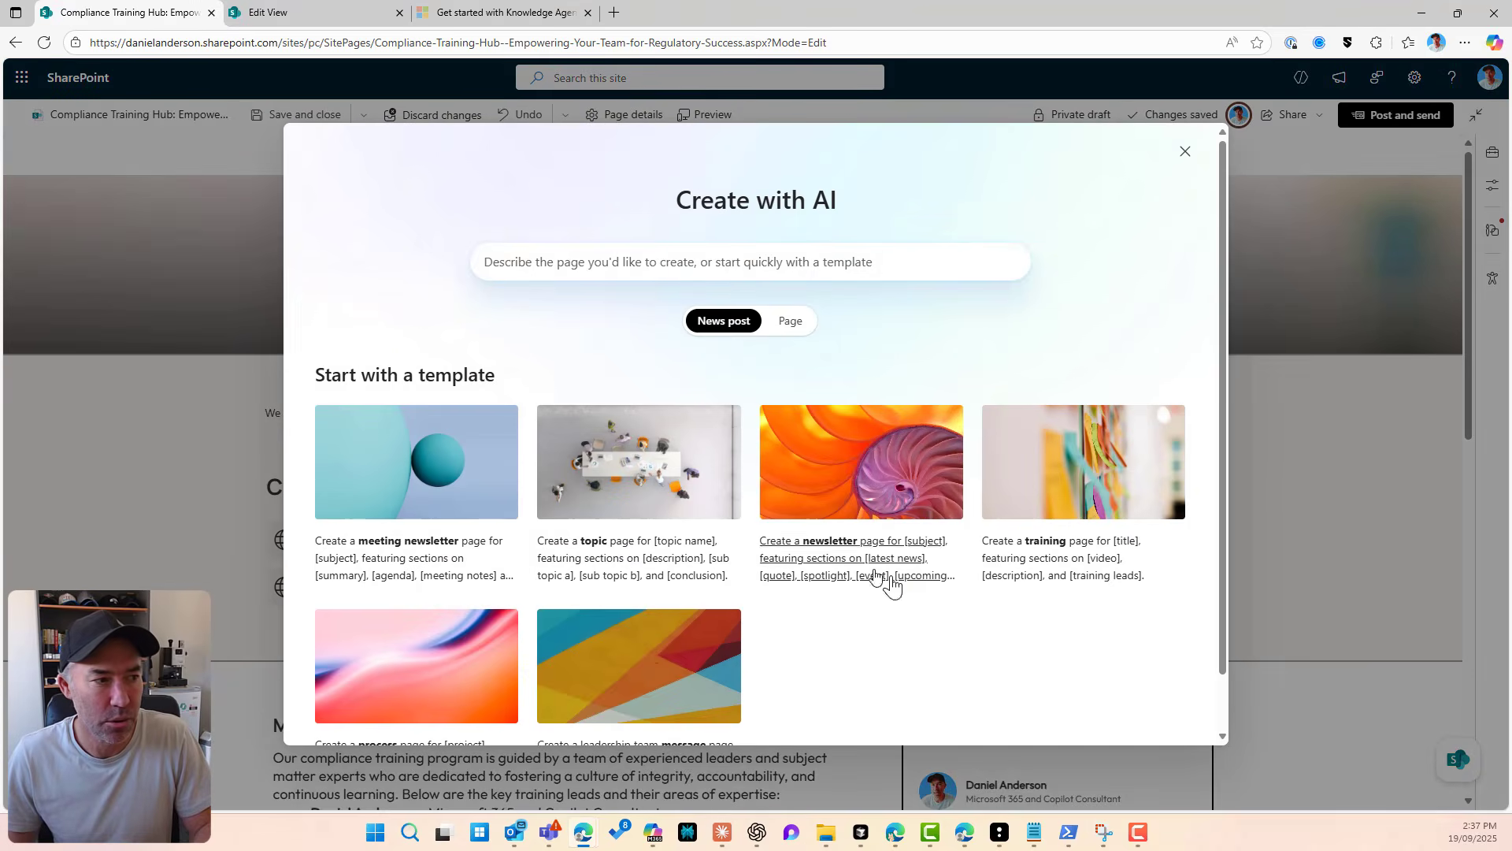
scroll(782, 684, down, 2)
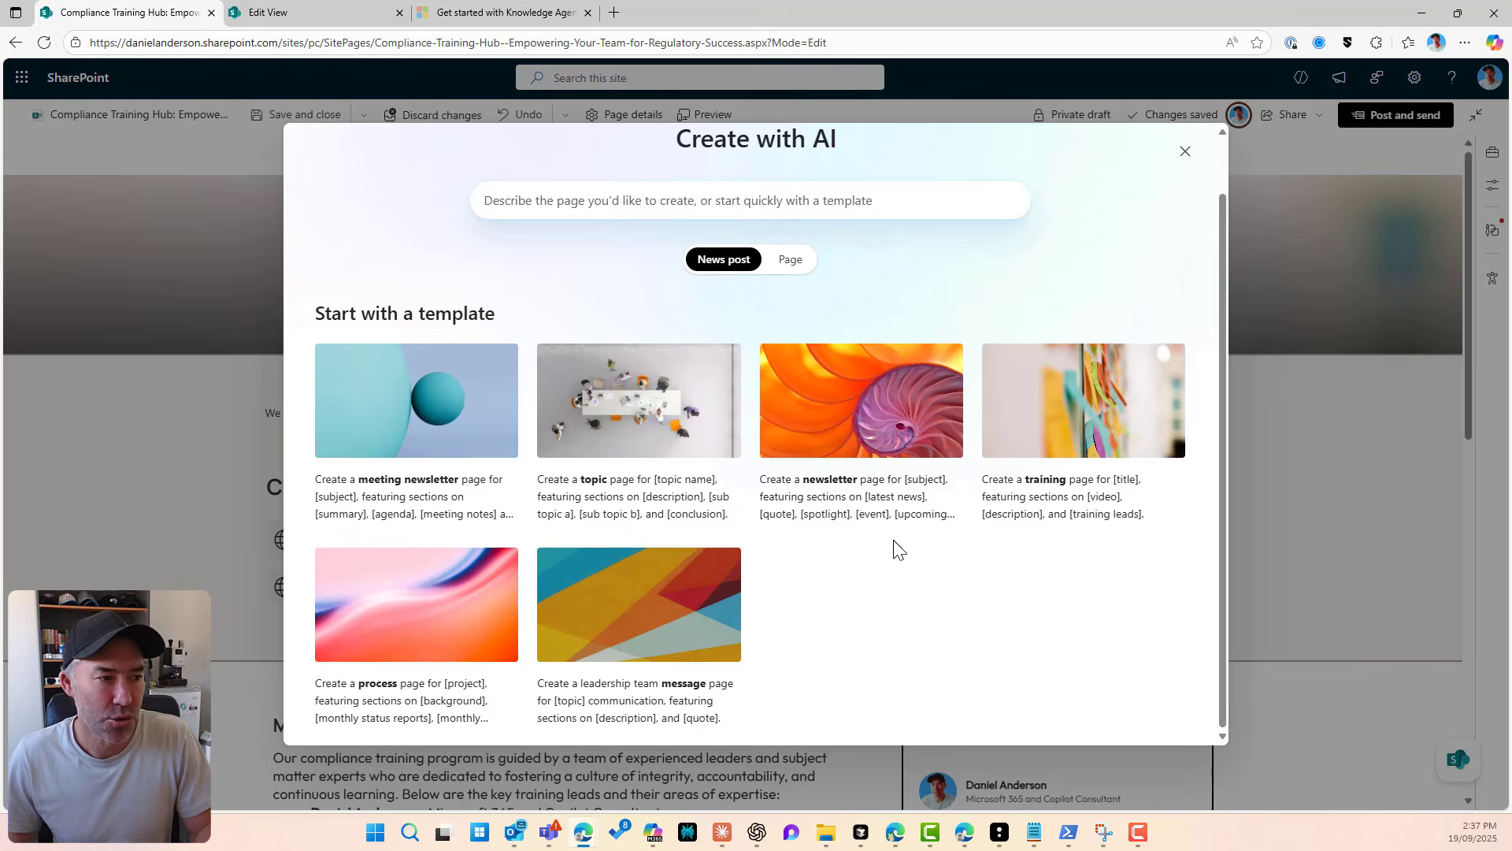
click(827, 487)
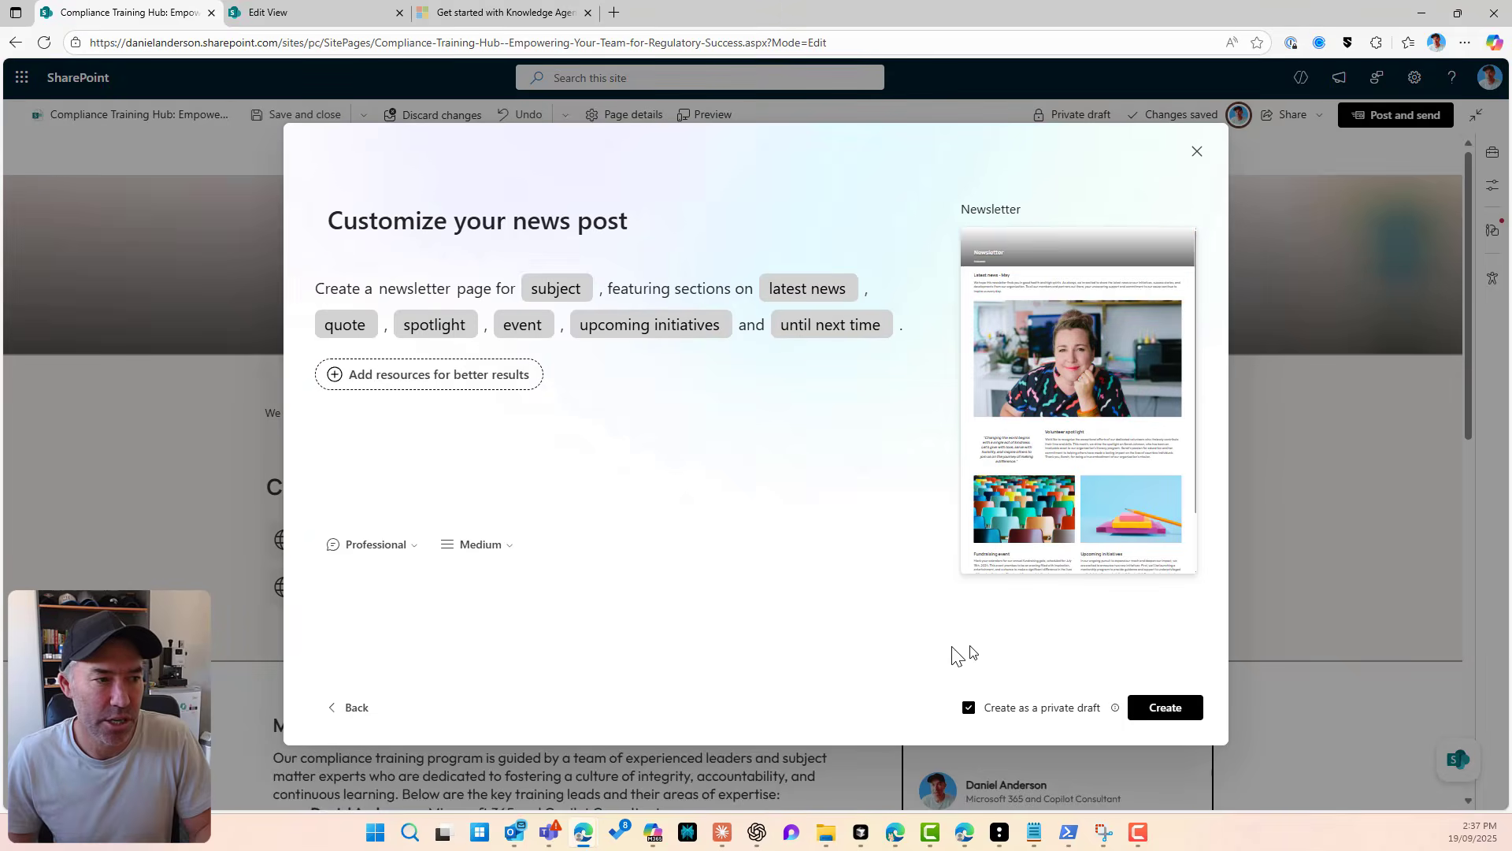
Step: View the resources that can be added to the newsletter, leave it without creating it, and reopen the Knowledge Agent options
click(392, 377)
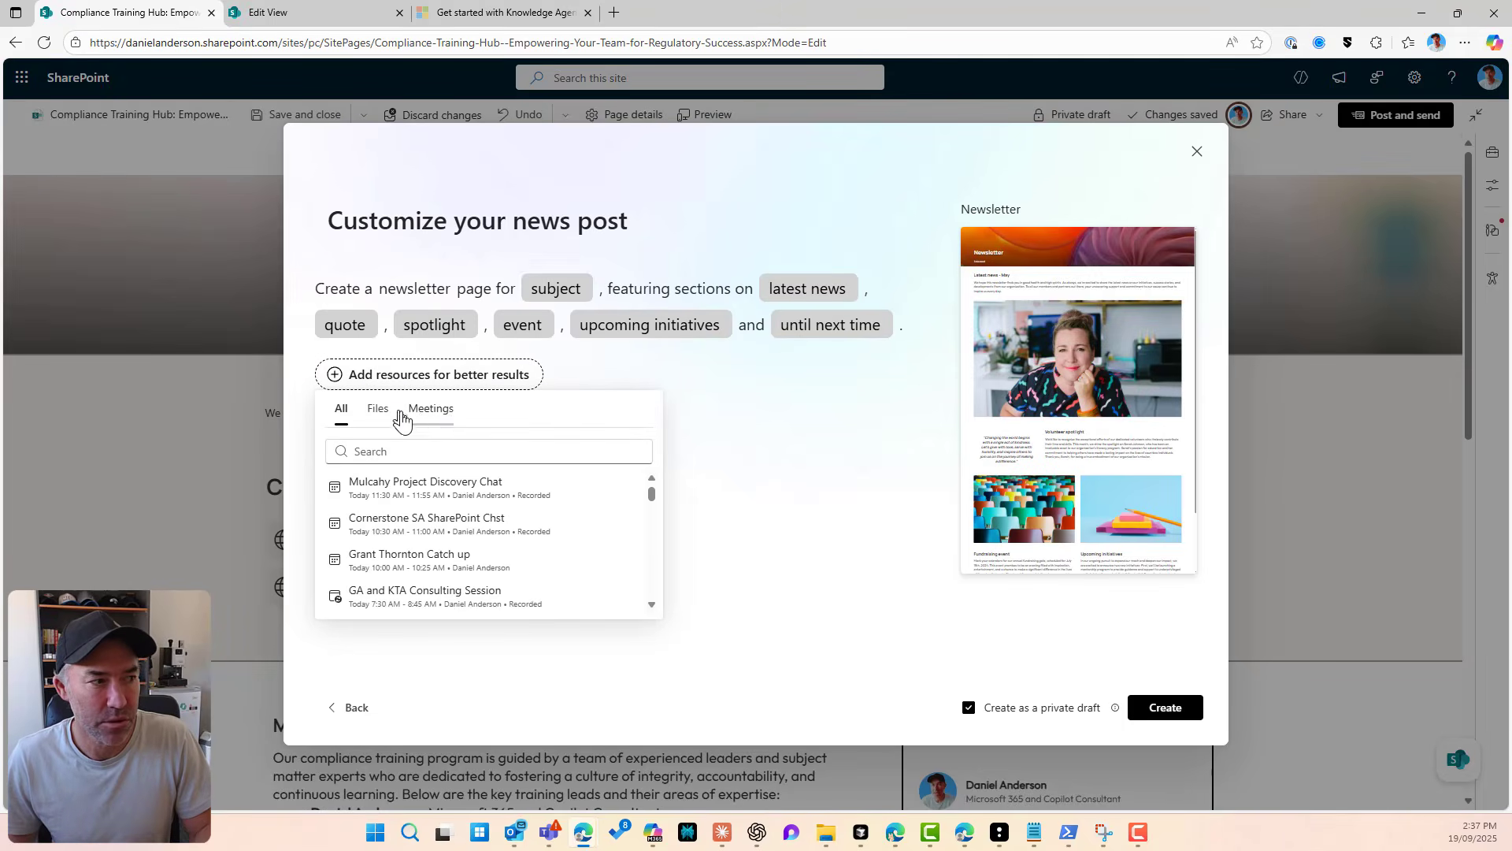
click(736, 435)
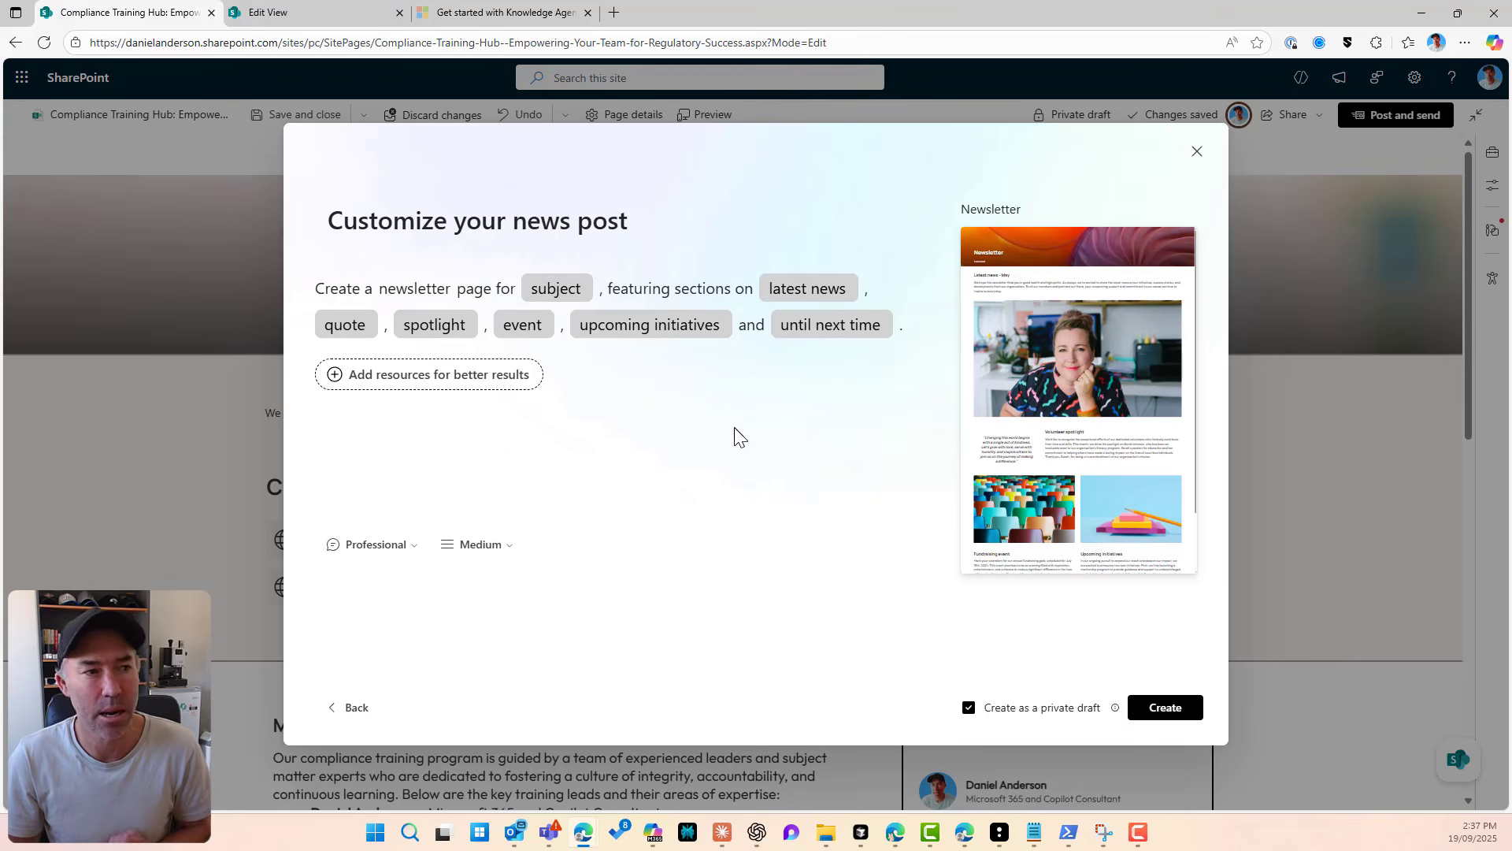
click(1191, 155)
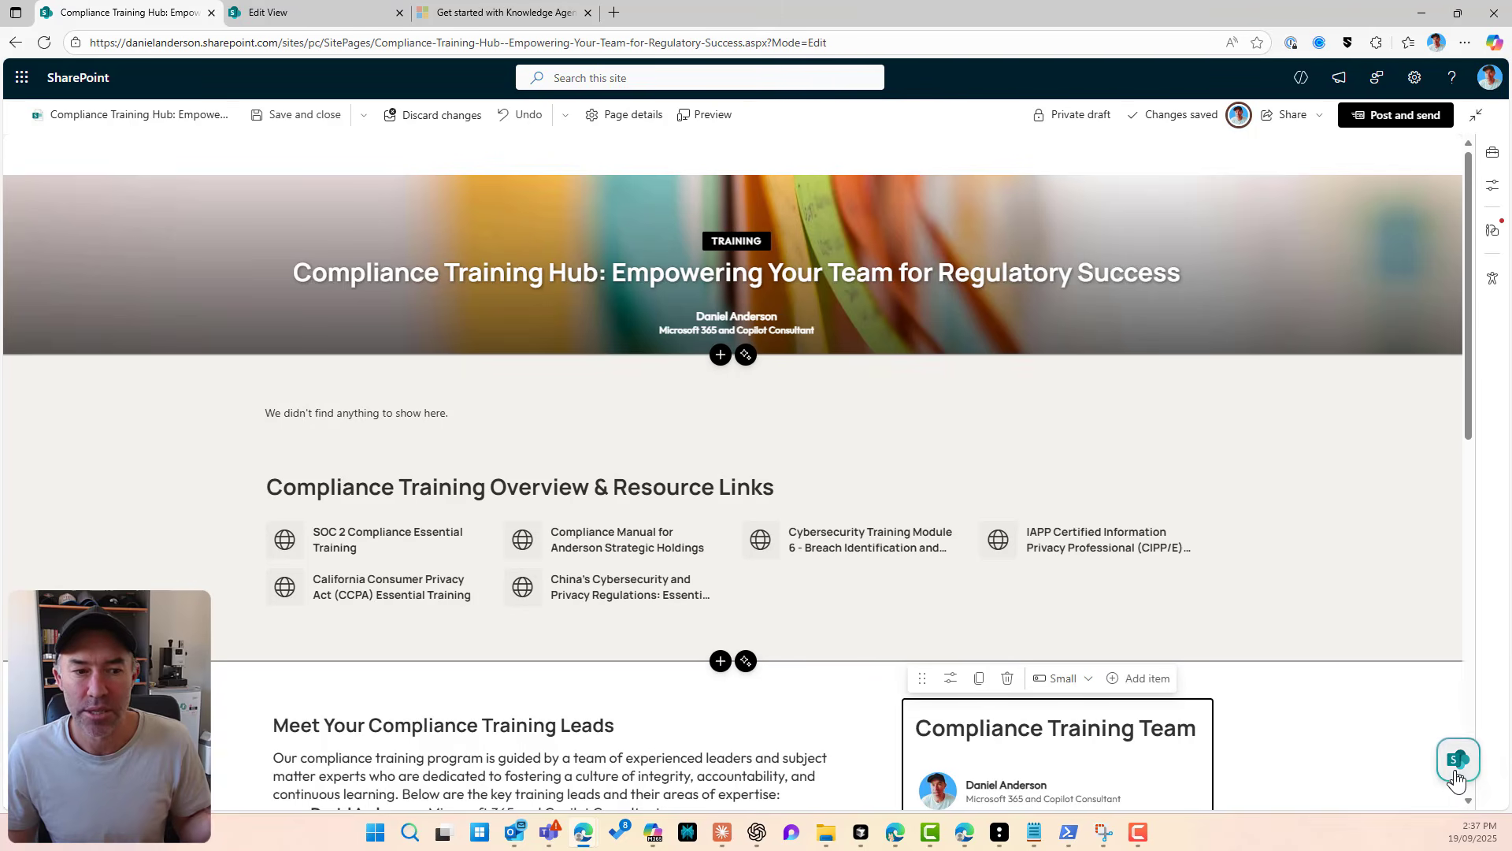
click(1458, 758)
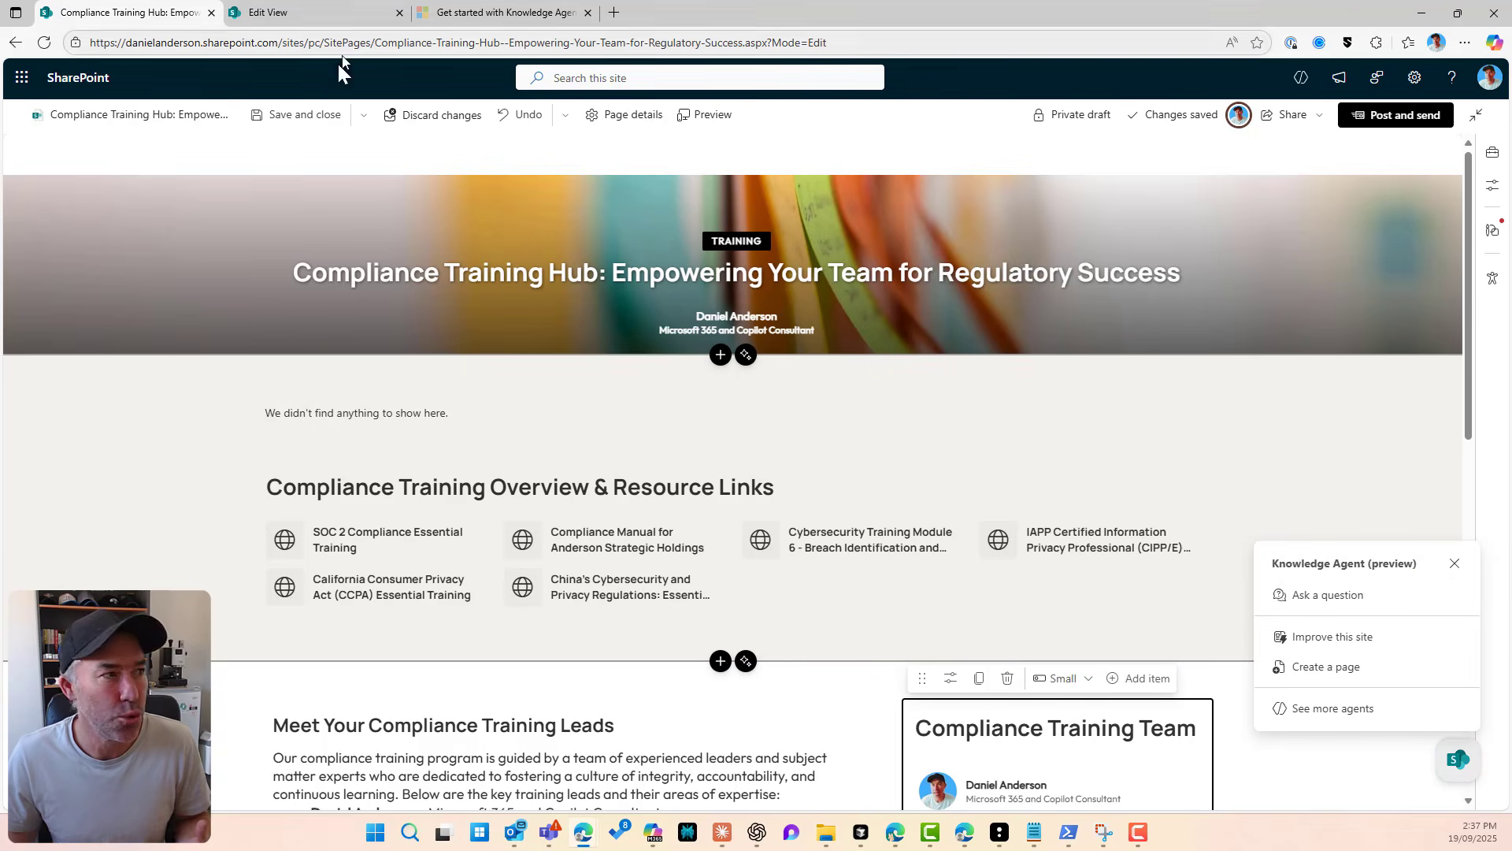